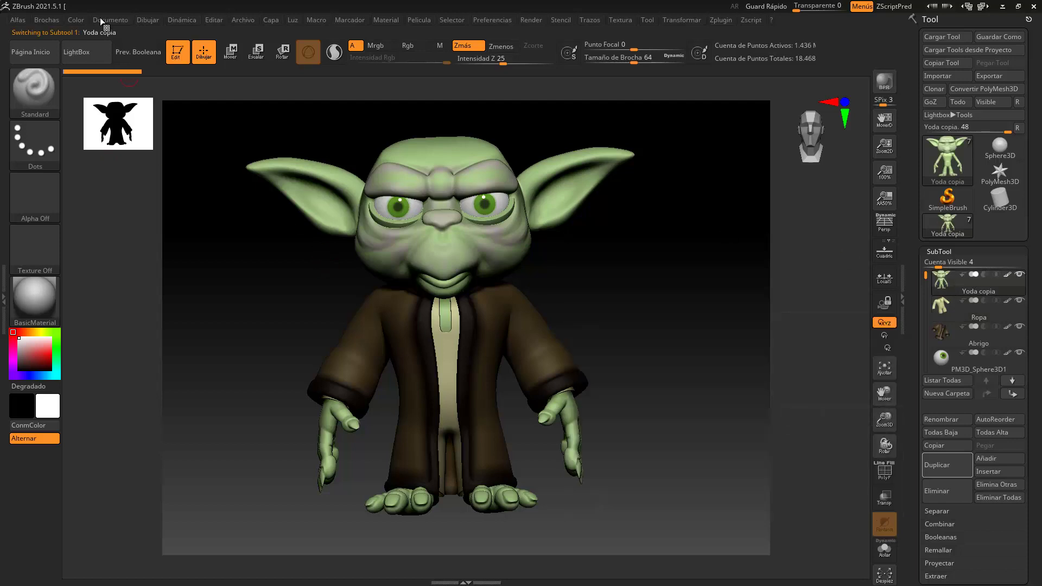
Step: Clear the painted green colour from the Yoda copia body so it becomes plain white
left_click(76, 20)
left_click(80, 20)
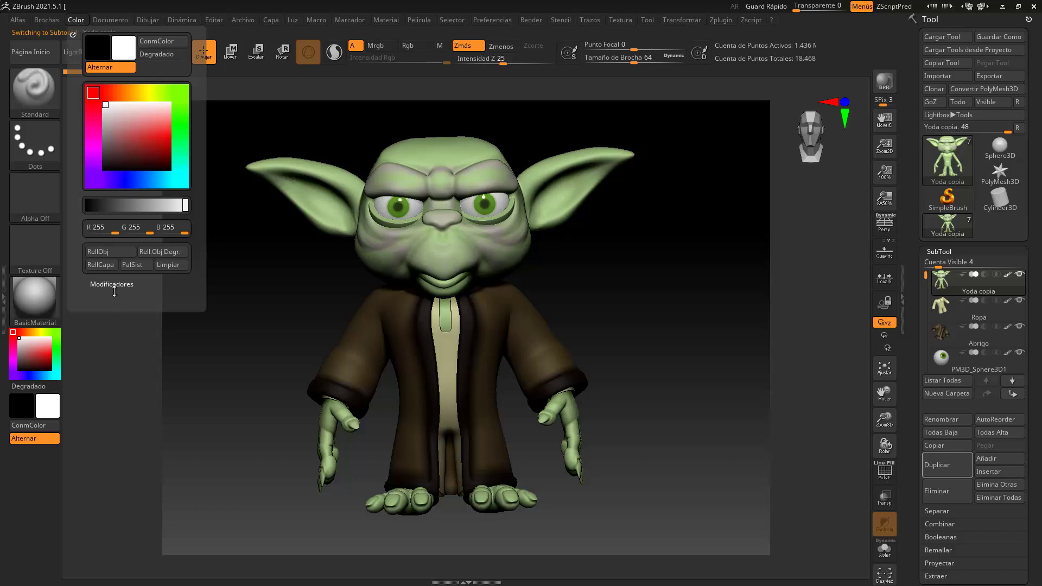
left_click(169, 265)
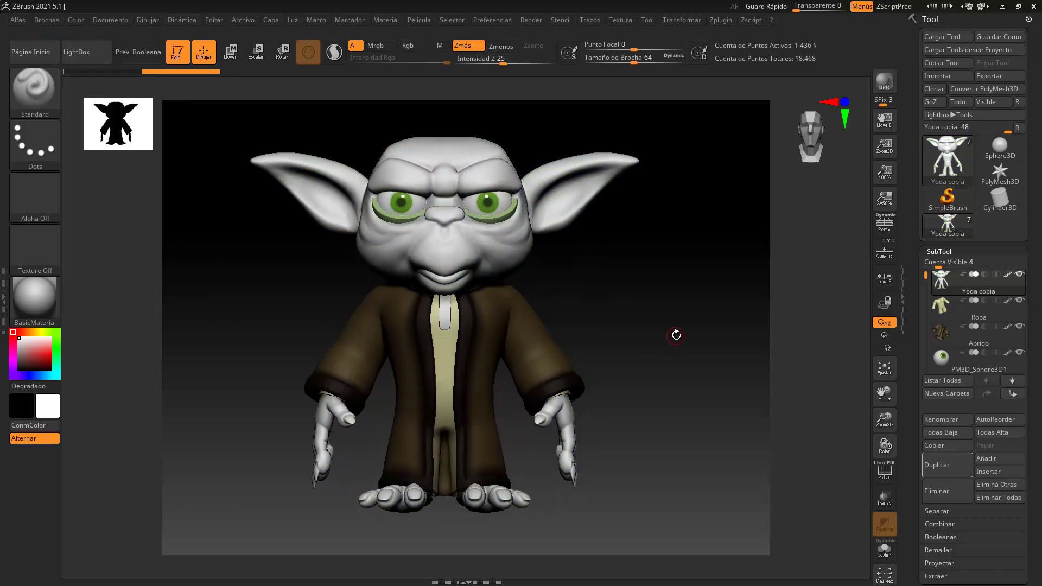
Step: Hide the clothing, coat, eye and eyelid subtools, leaving only the Yoda copia body visible
left_click(1019, 300)
left_click(1021, 328)
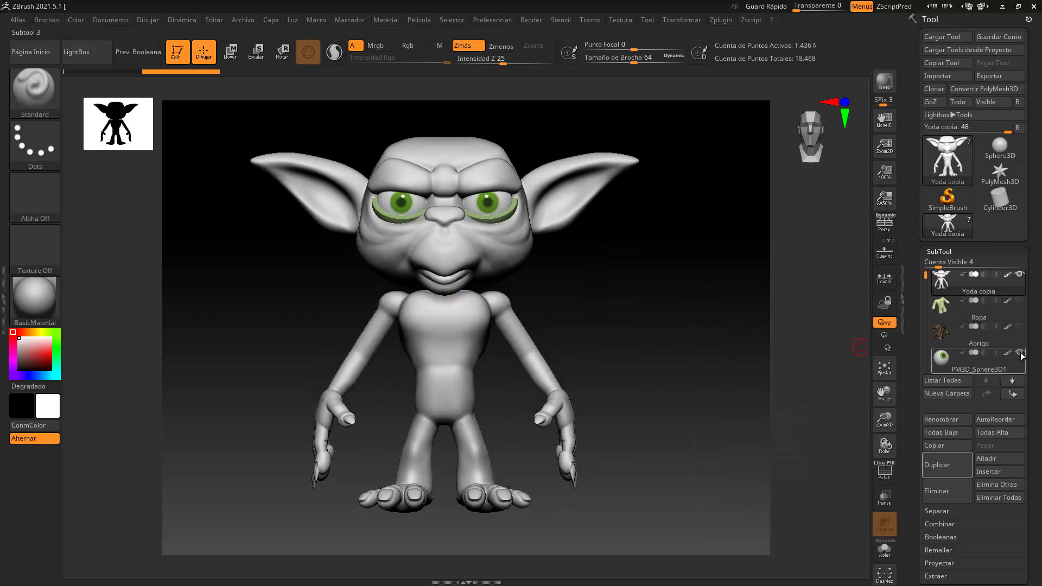
left_click_drag(925, 276, 925, 304)
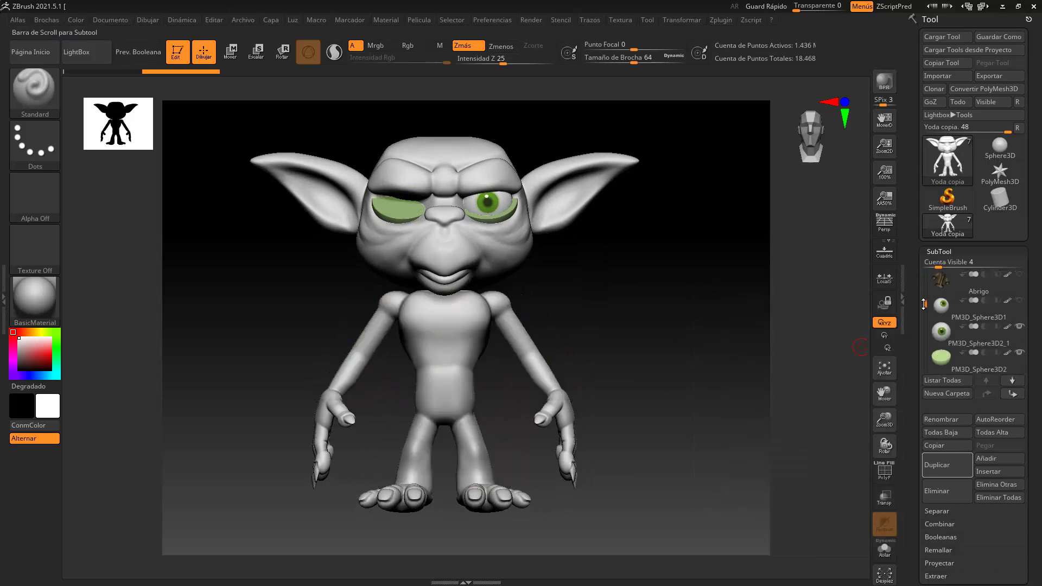
left_click(1020, 326)
left_click(1021, 354)
scroll(1004, 337, "down", 2)
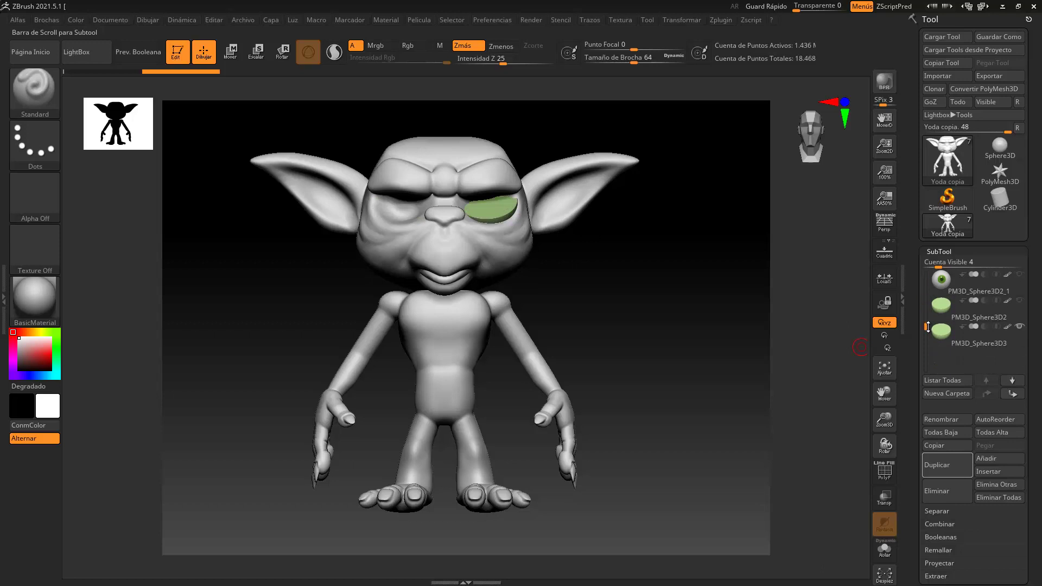
left_click(1020, 326)
left_click_drag(925, 327, 926, 276)
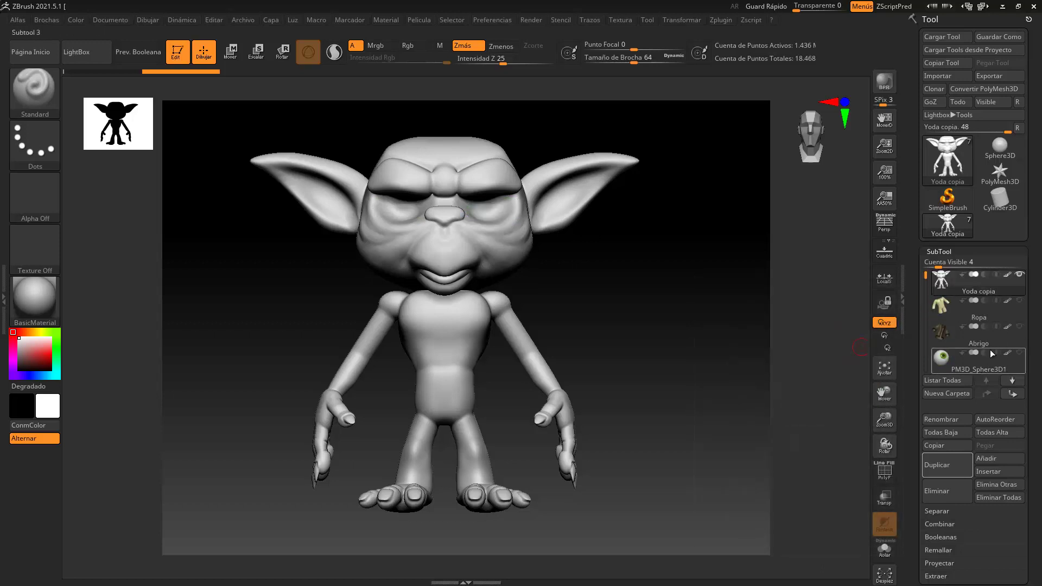
Step: Display the body's polygon wireframe and examine its mesh density and polygroups around the face and torso
left_click_drag(605, 259, 695, 427, "alt")
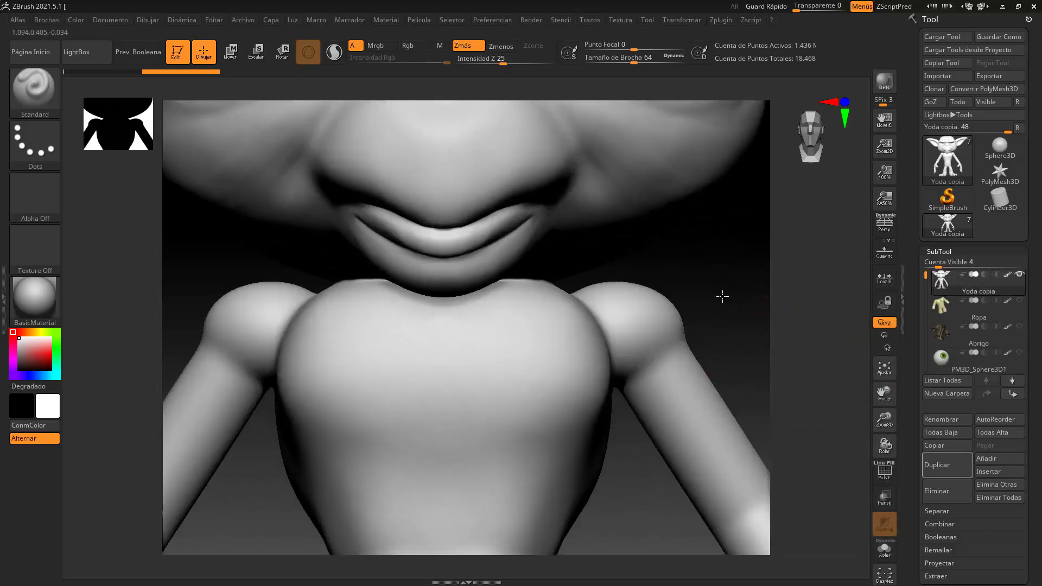
left_click_drag(747, 293, 707, 356, "alt")
left_click_drag(689, 253, 695, 376, "alt")
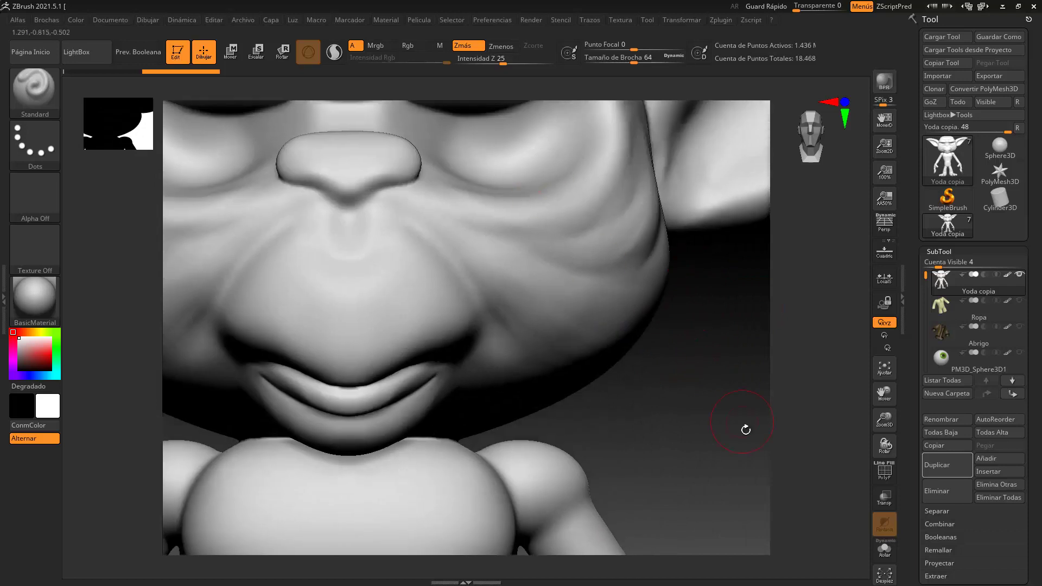
key("shift+f")
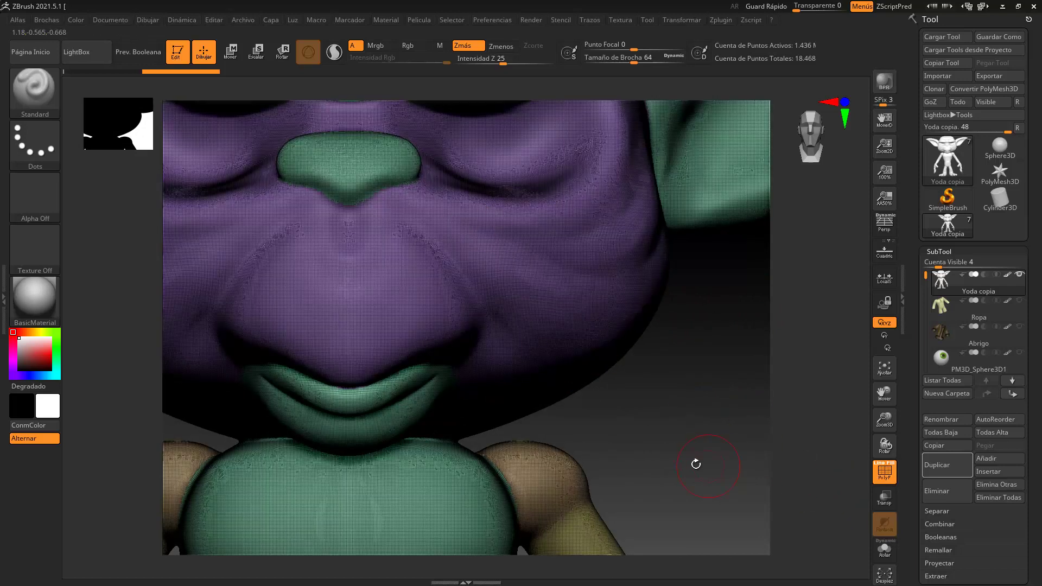
left_click_drag(662, 398, 628, 344, "alt")
left_click_drag(570, 450, 689, 265, "alt")
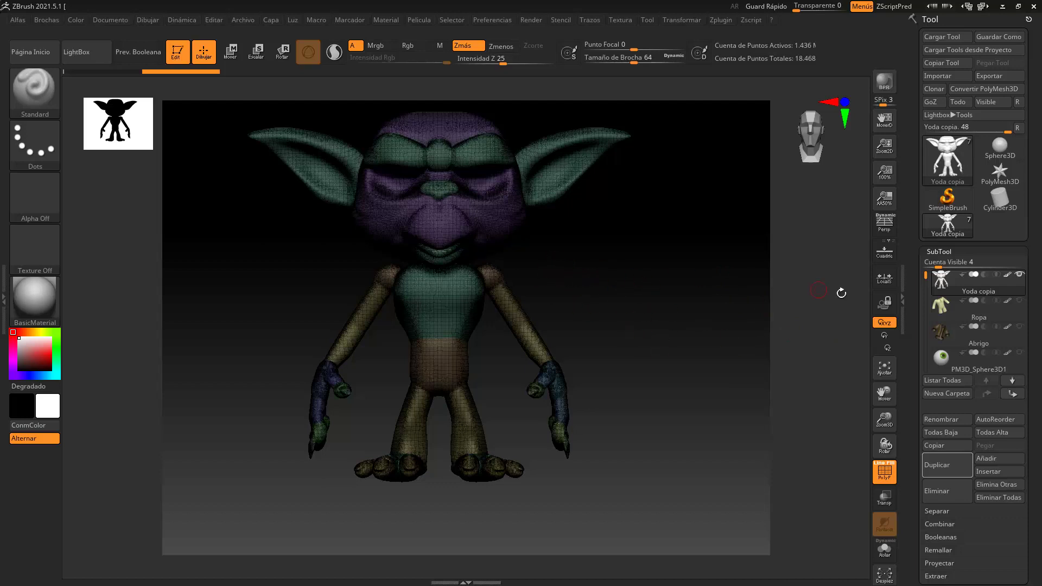
Step: Review the ZRemesher and DynaMesh geometry settings of the body and turn its wireframe display off
left_click(945, 251)
left_click(947, 264)
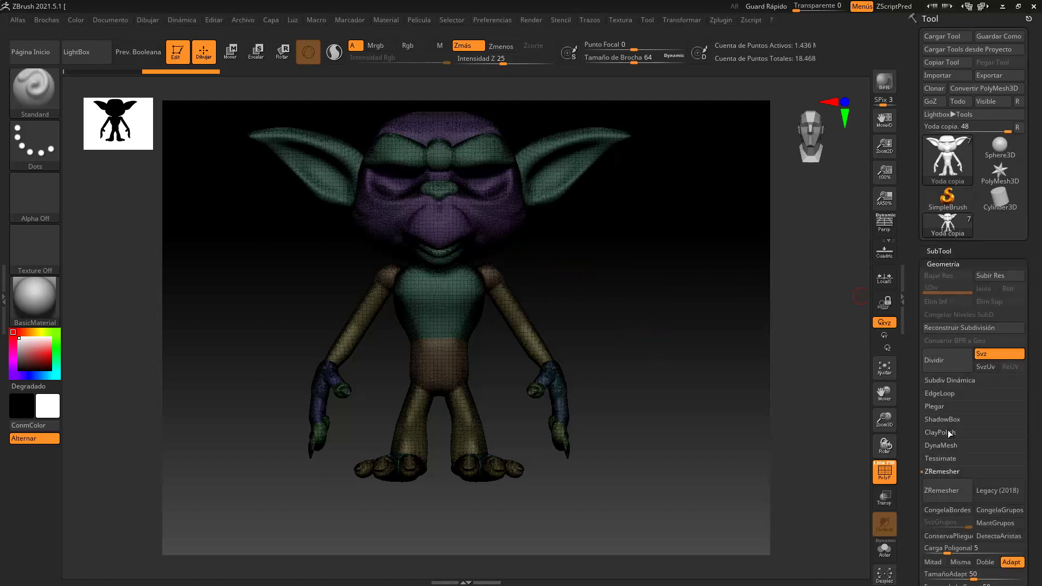
scroll(933, 444, "down", 2)
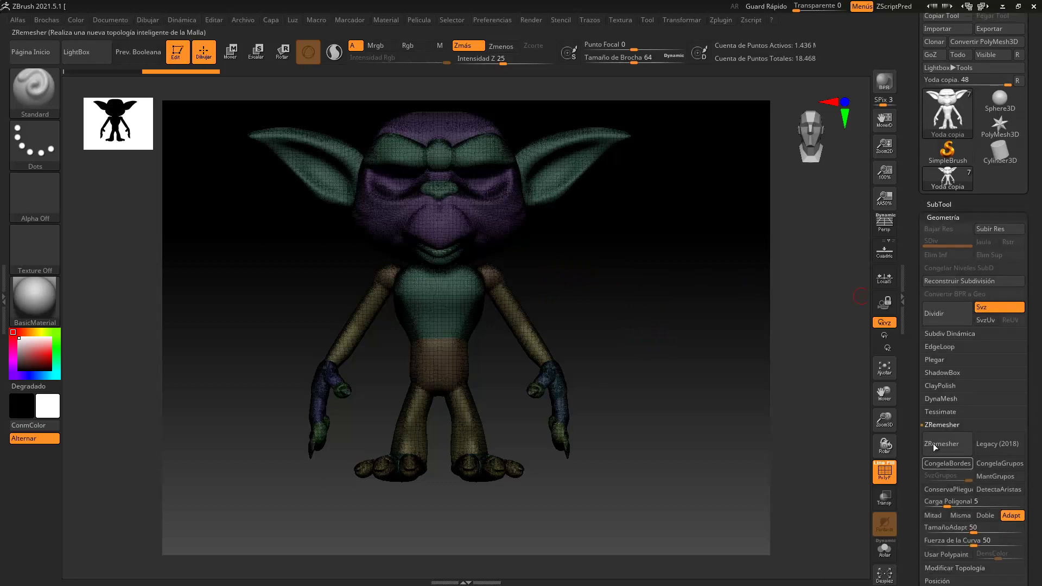
left_click(943, 399)
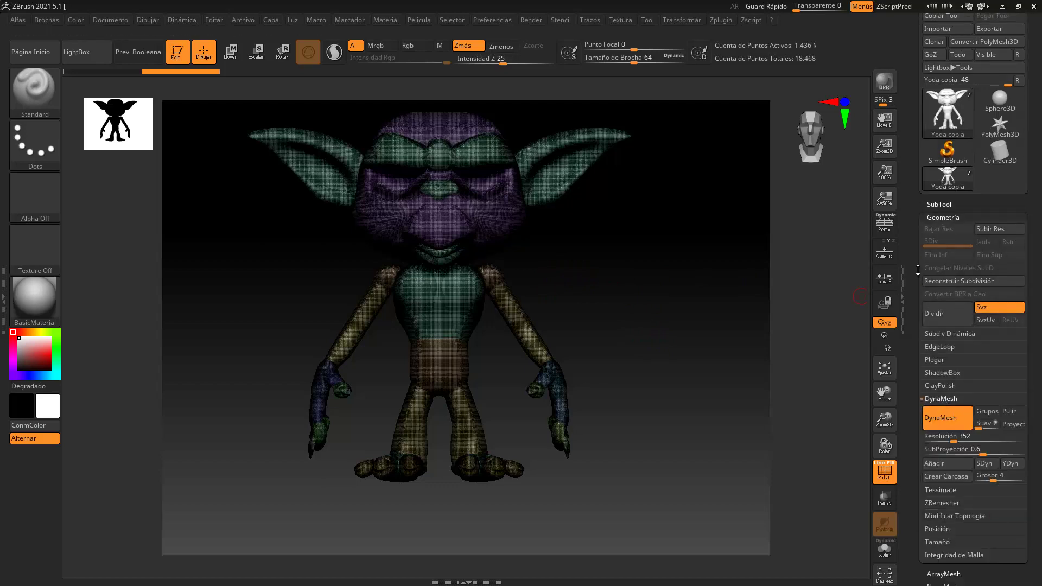
left_click(938, 204)
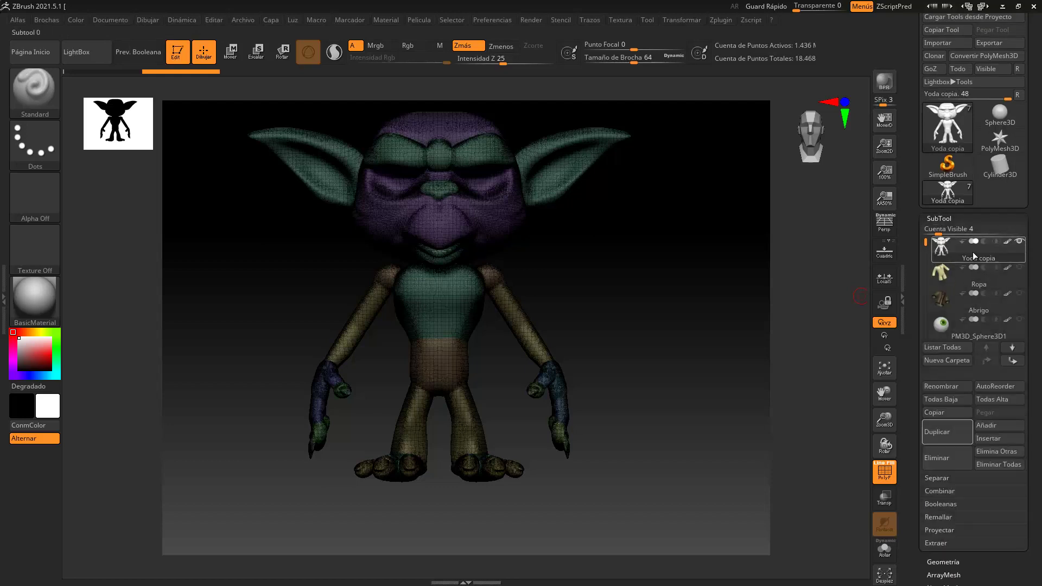
mouse_move(961, 255)
left_click(884, 472)
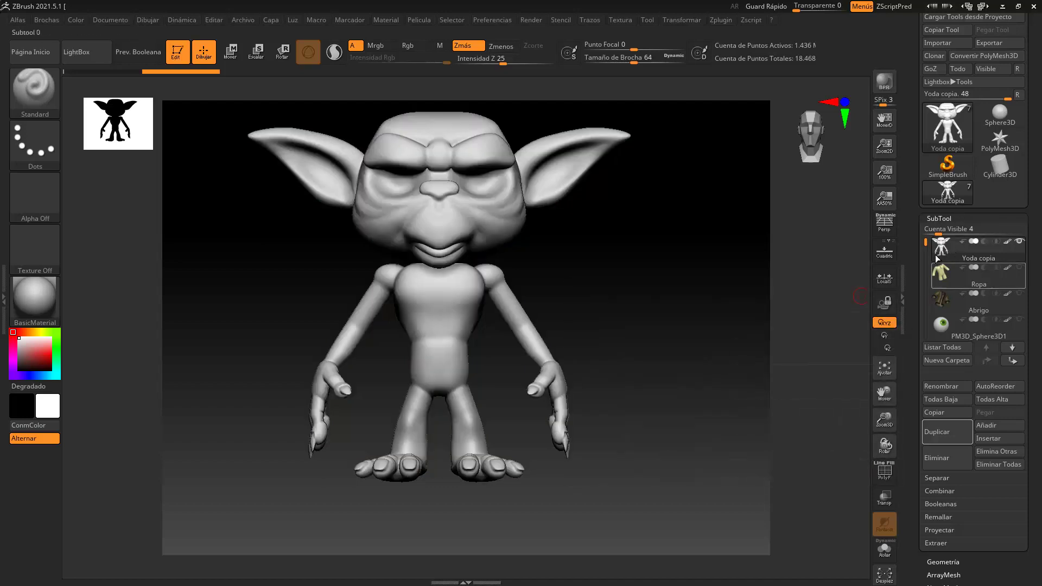
Step: Duplicate the Yoda copia body subtool and rename the original as Subdiv
left_click(947, 433)
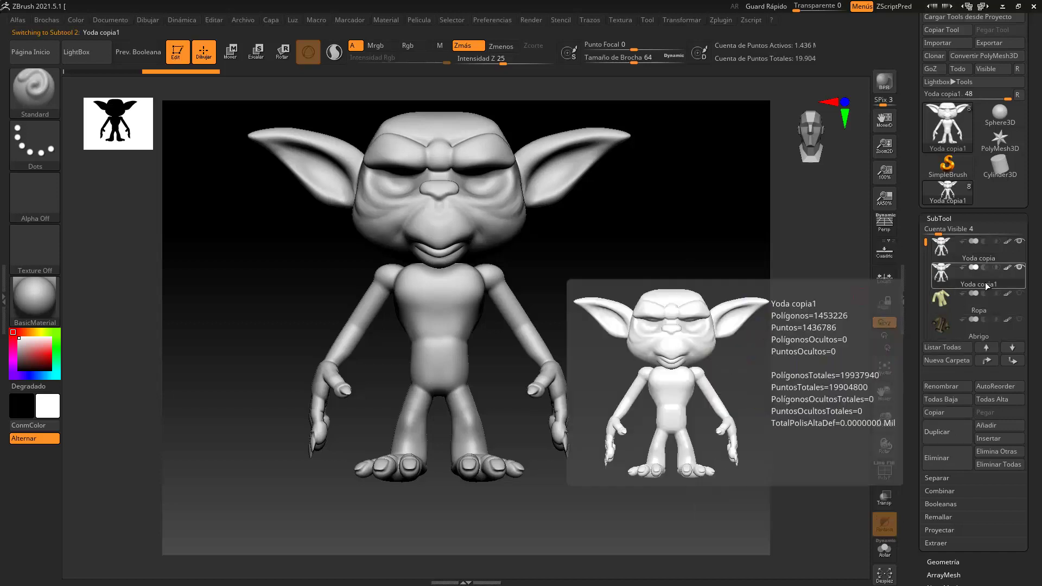
left_click(978, 253)
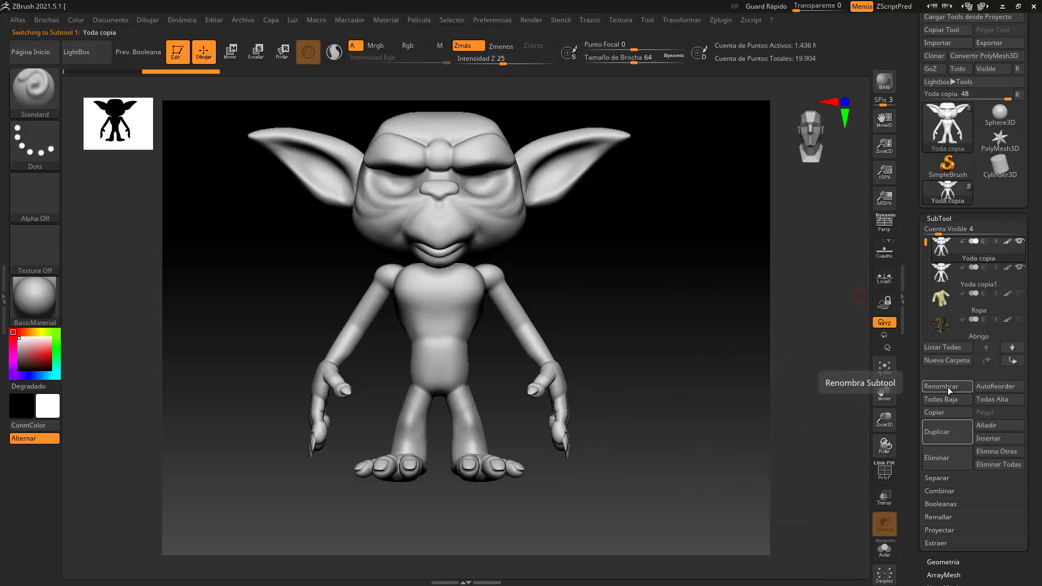
left_click(947, 386)
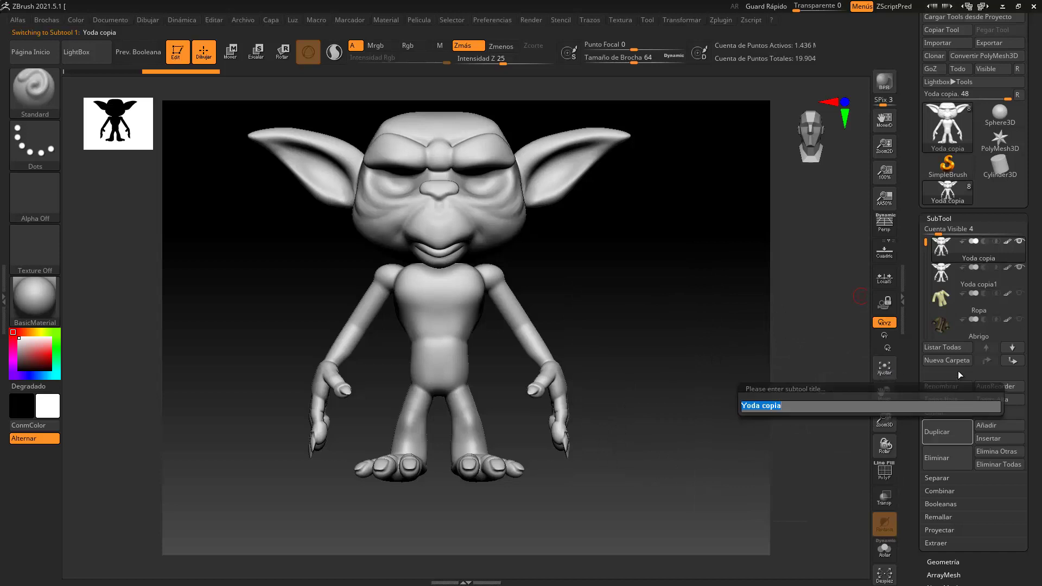
type("Subdiv")
key("Return")
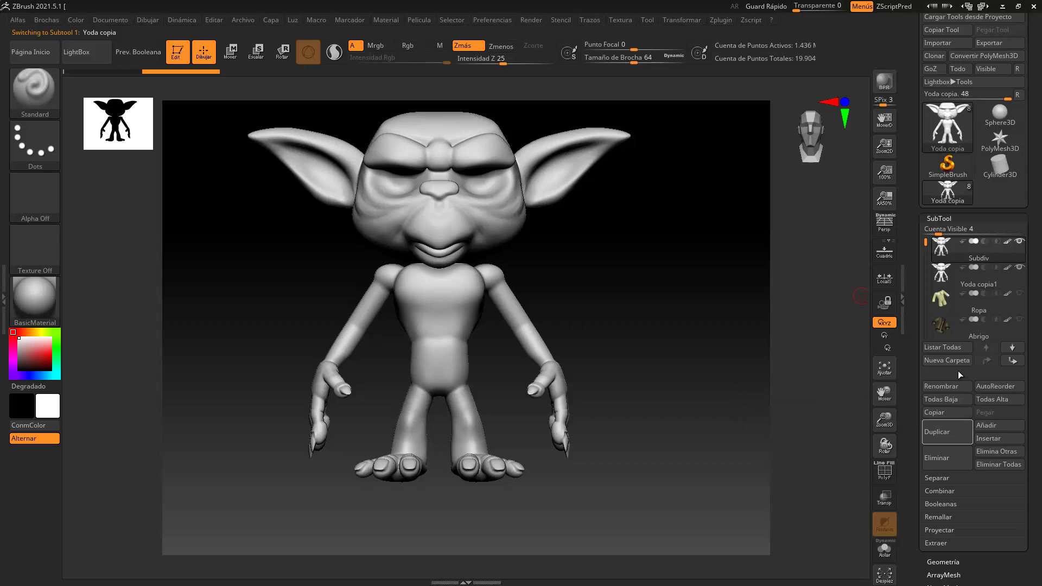
Step: Remesh the Subdiv body with ZRemesher using a target polygon count (Carga Poligonal) of about 2
left_click(950, 219)
left_click(945, 228)
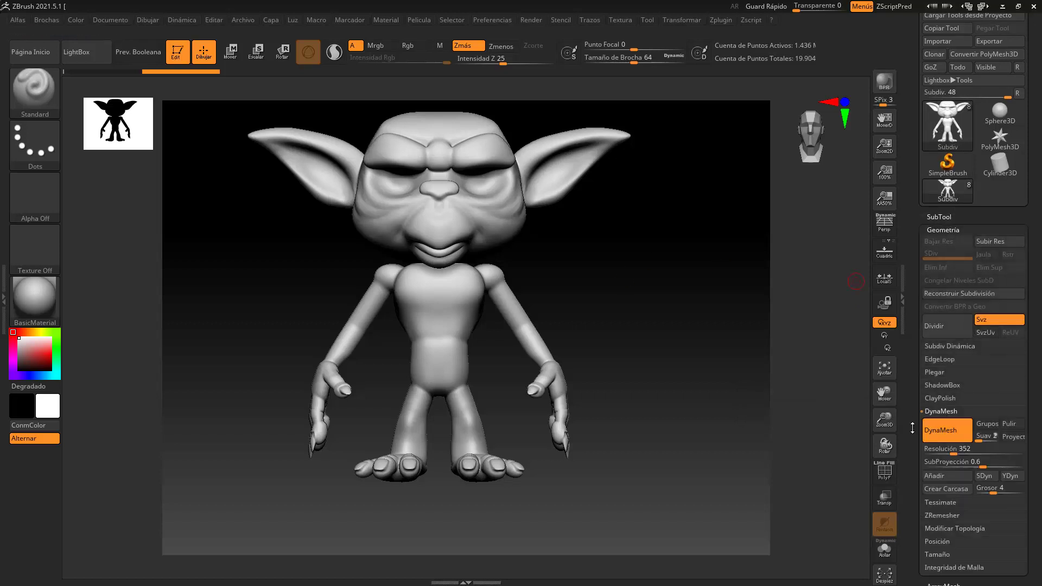
left_click_drag(914, 424, 914, 295)
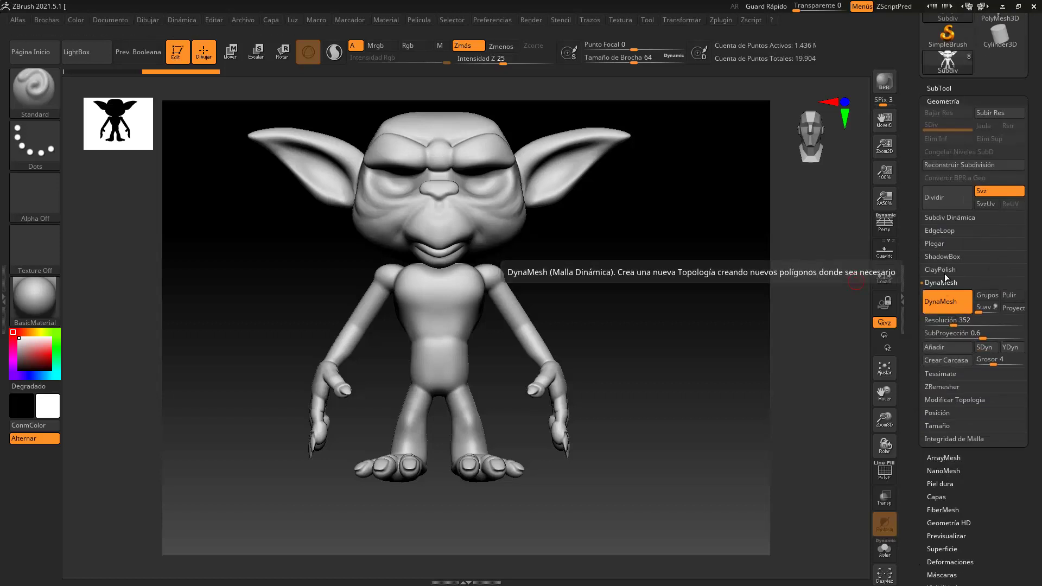
left_click(948, 386)
left_click_drag(918, 388, 937, 360)
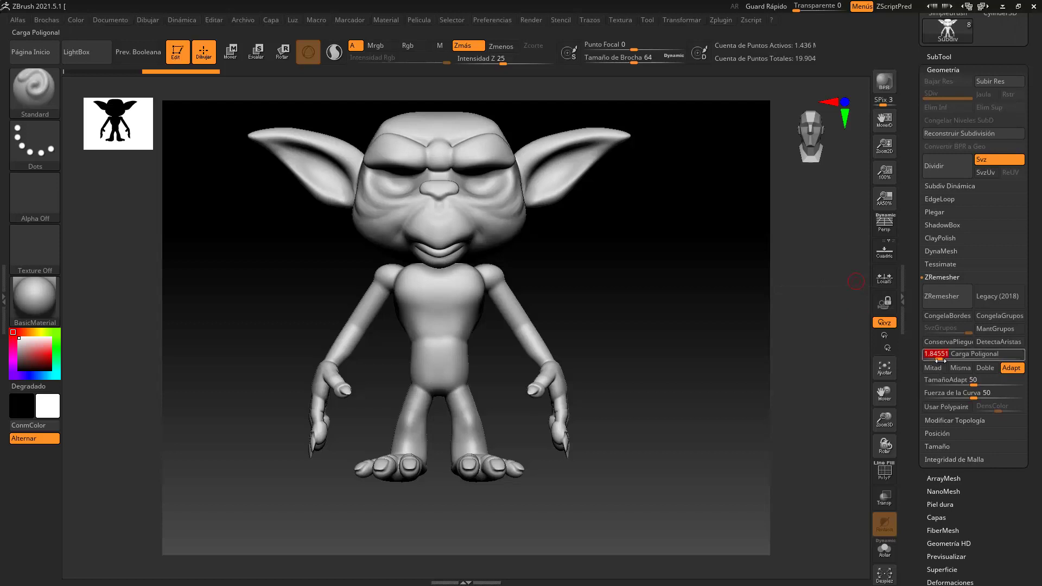
left_click(940, 359)
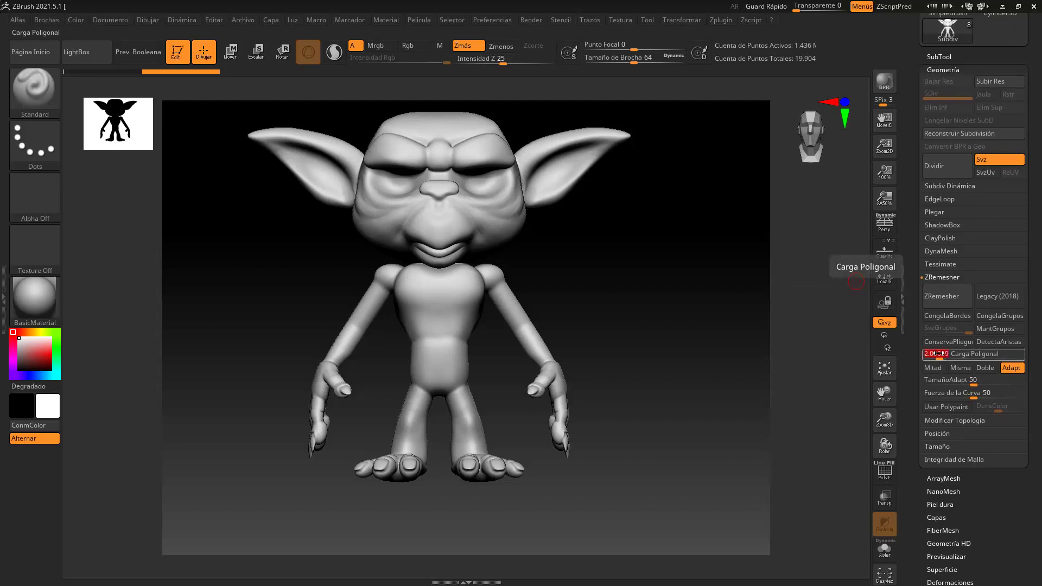
left_click(950, 298)
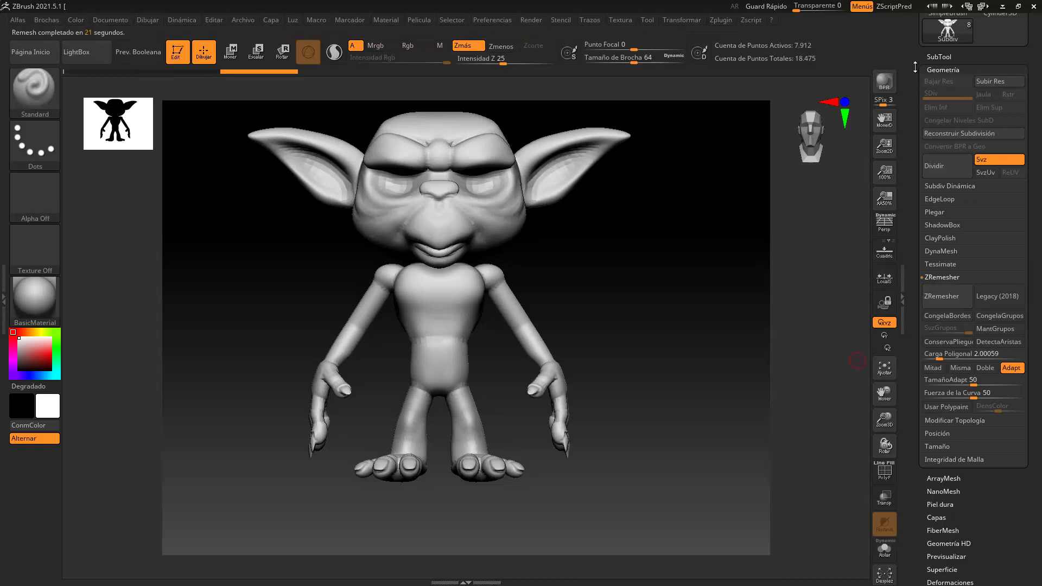
Step: Hide the Yoda copia1 duplicate and examine the remeshed Subdiv body's wireframe from the front and side
left_click_drag(915, 76, 921, 89)
left_click(939, 83)
mouse_move(946, 113)
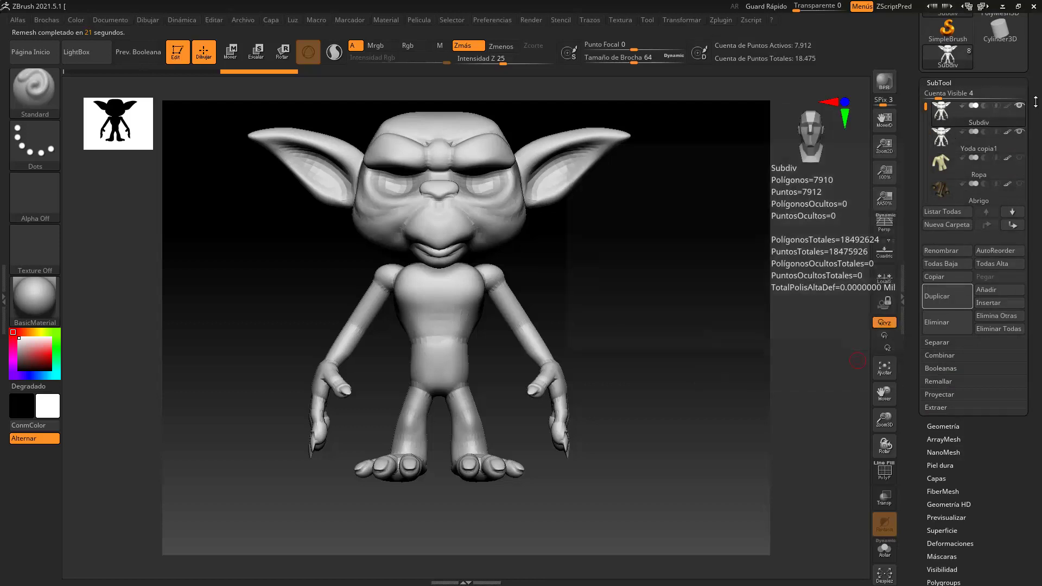
left_click(1020, 132)
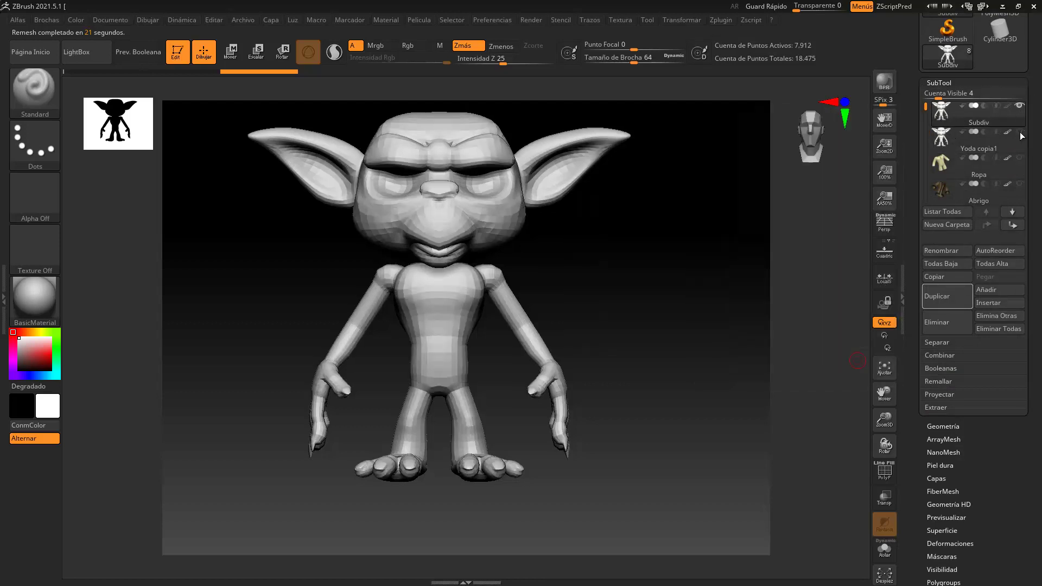
left_click(885, 471)
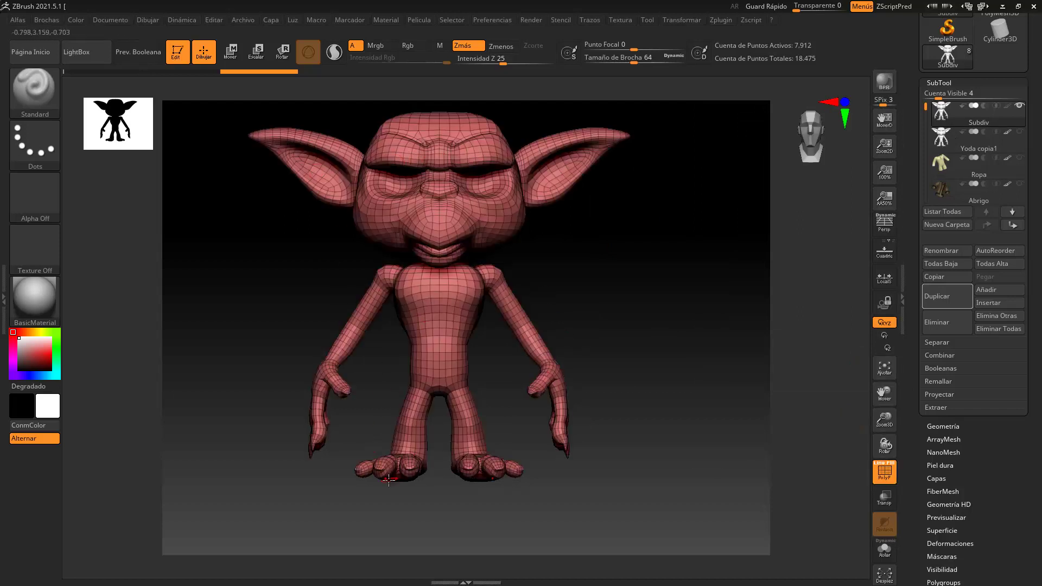
left_click_drag(609, 309, 570, 309)
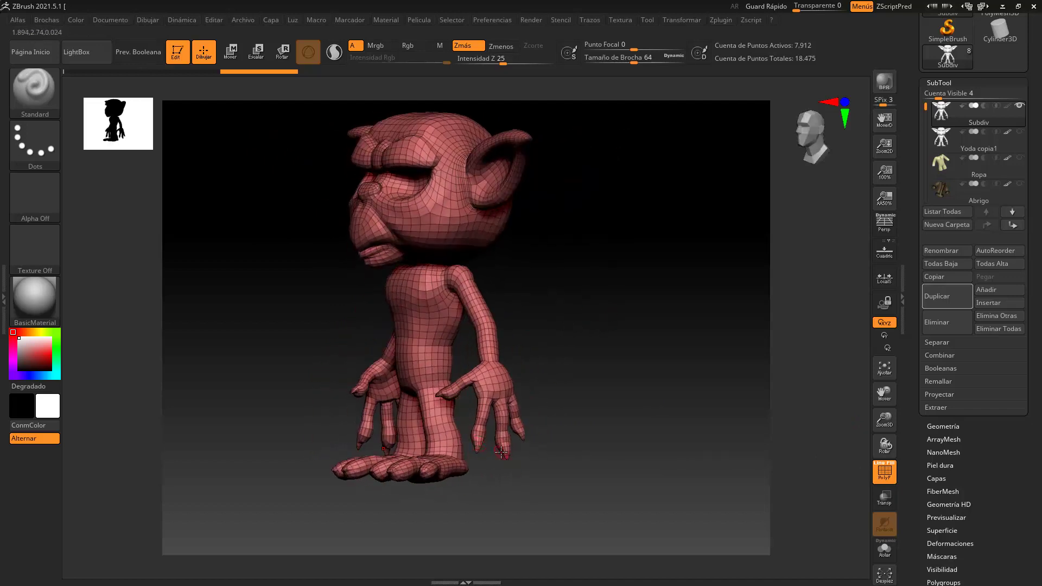
left_click_drag(503, 260, 619, 326, "shift")
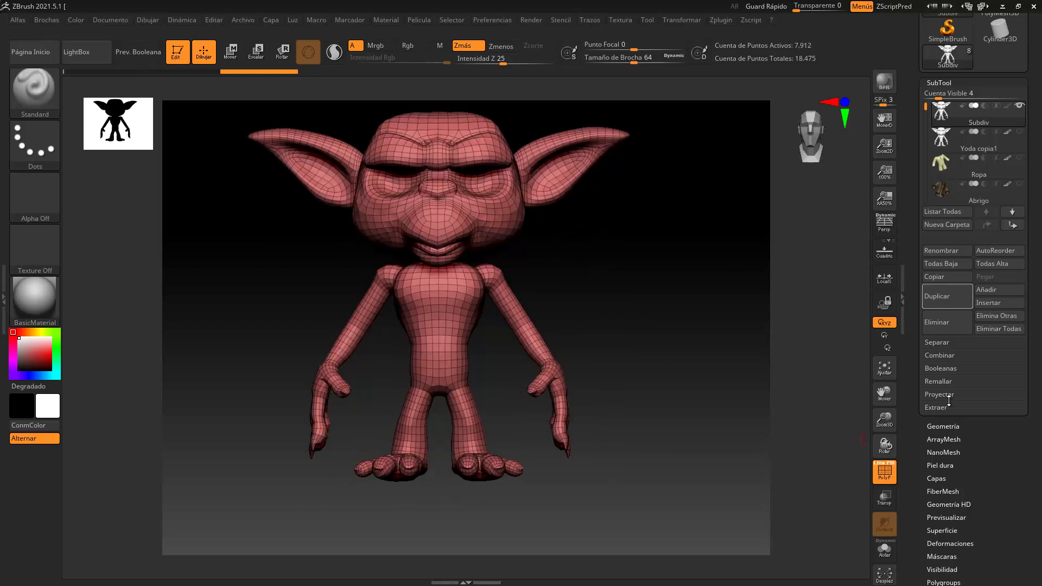
left_click(884, 471)
Step: Compare the detailed Yoda copia1 body with the remeshed one, leaving both visible and Subdiv as the active subtool
left_click(1013, 139)
left_click(1008, 115)
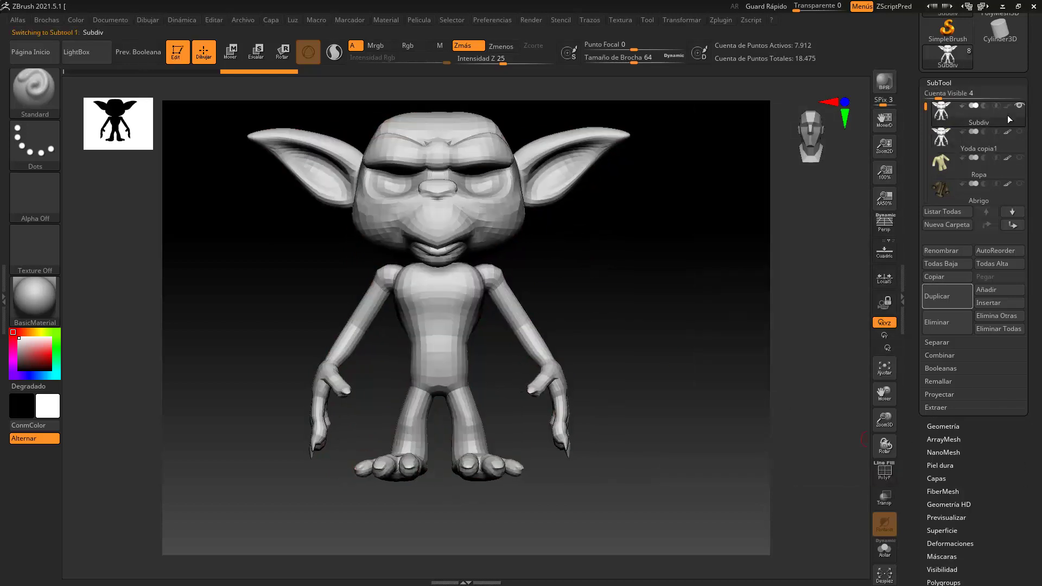
left_click(1024, 136)
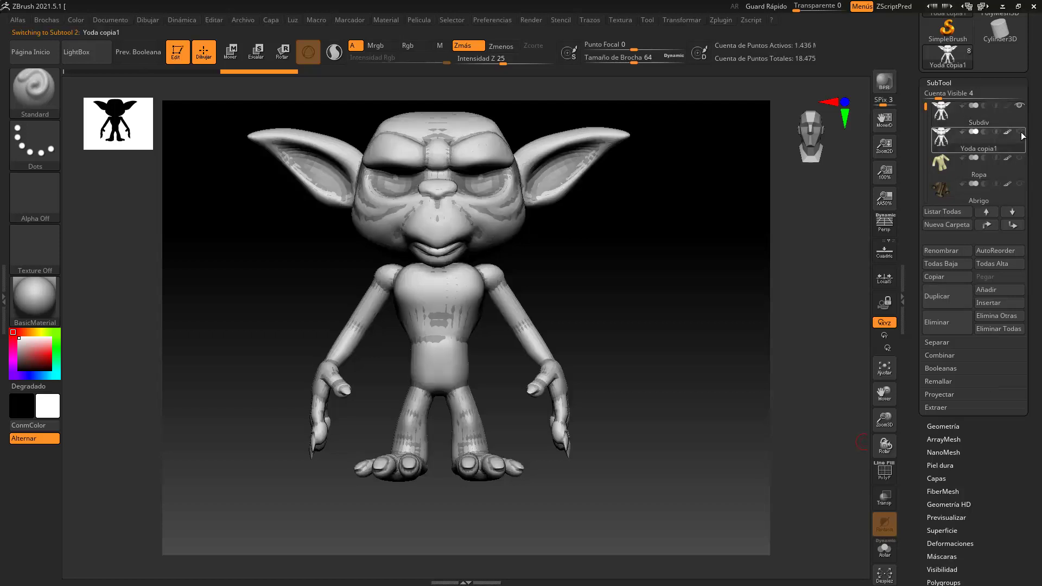
left_click(885, 471)
left_click(885, 471)
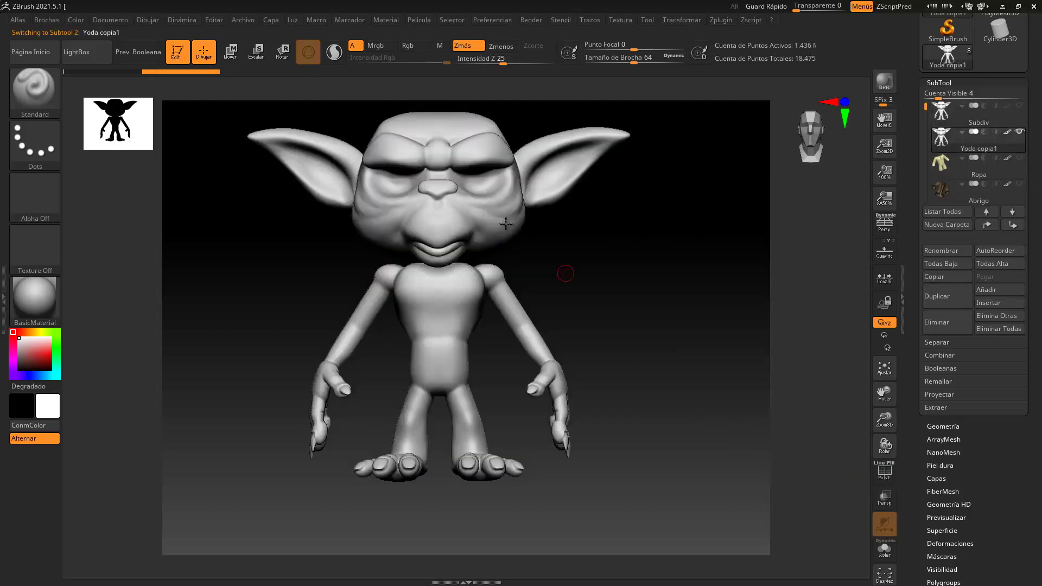
mouse_move(1018, 104)
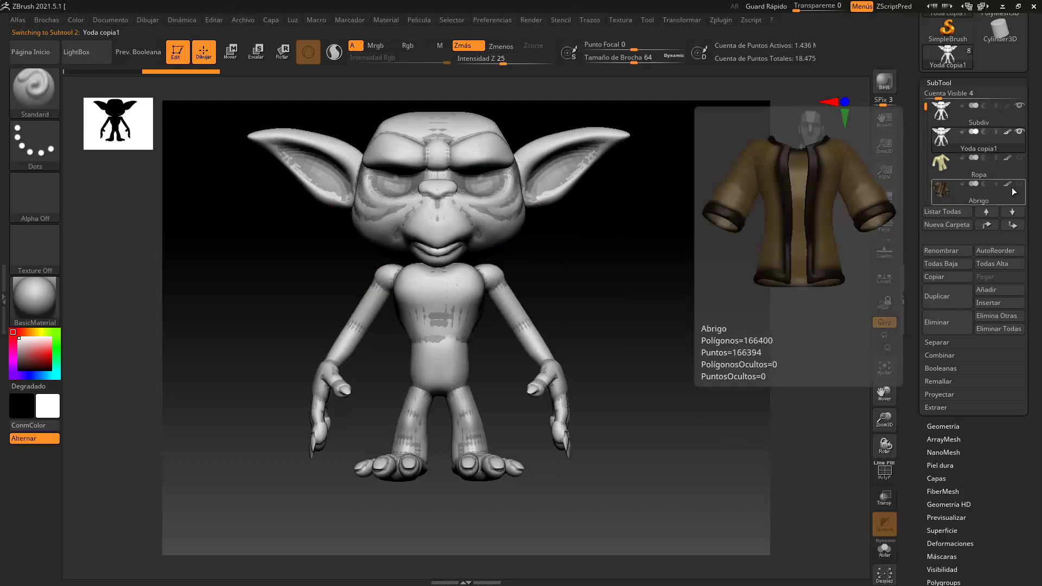
mouse_move(926, 111)
left_mouse_down()
mouse_move(924, 164)
mouse_move(926, 105)
left_mouse_up()
left_click(1003, 113)
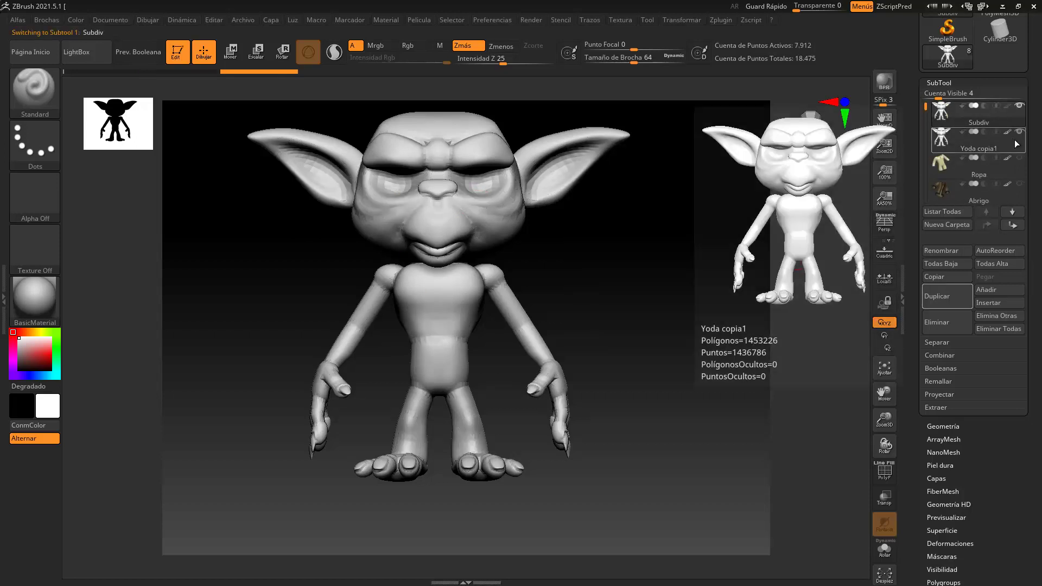
mouse_move(965, 113)
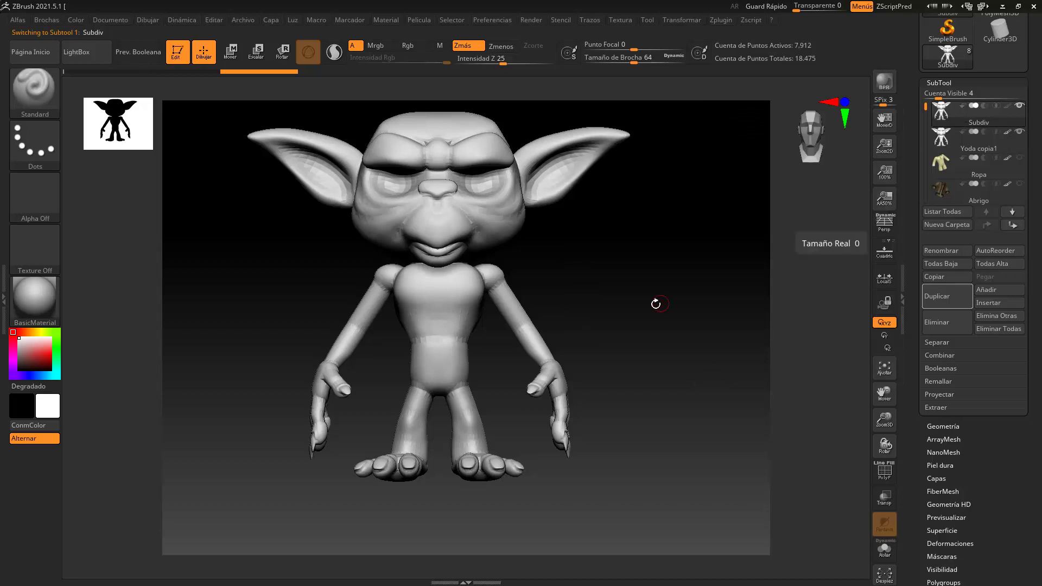
Step: Compare the Subdiv body with Yoda copia1 once more, keep both visible, and subdivide Subdiv to level 2
left_click(1019, 131)
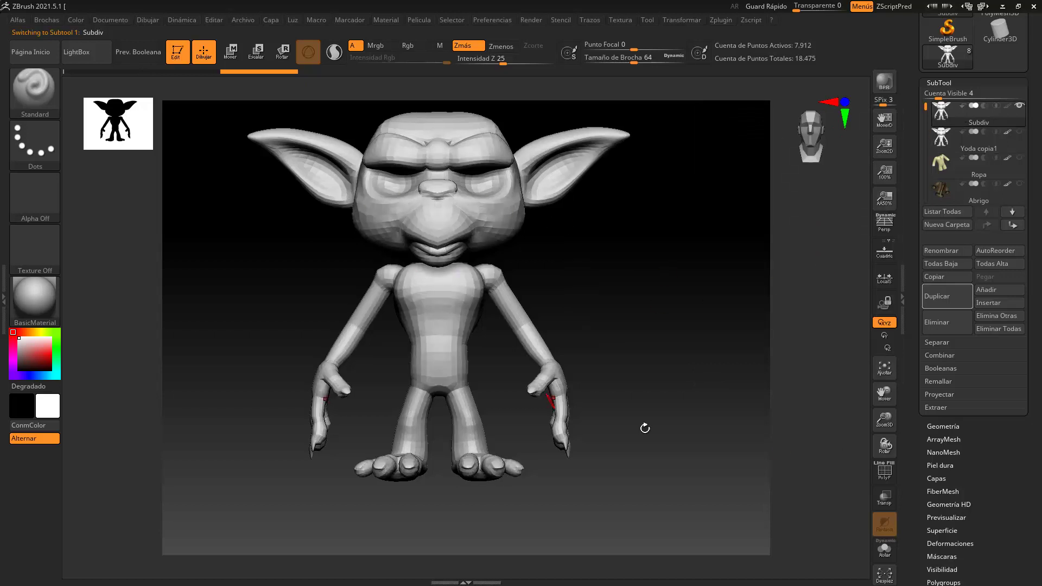
left_click(1019, 132)
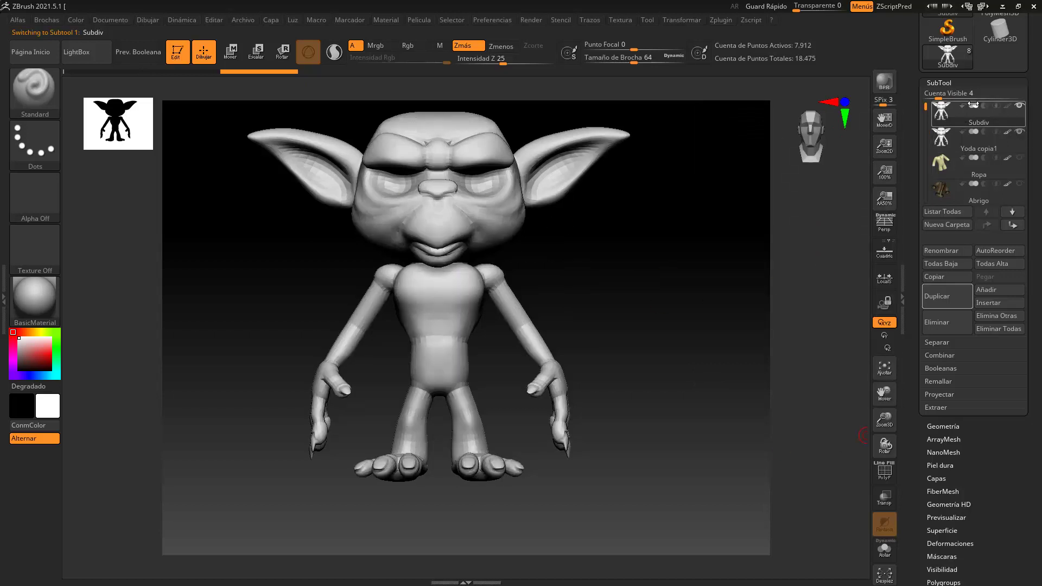
left_click(939, 83)
left_click(941, 96)
left_click(947, 196)
left_click(937, 82)
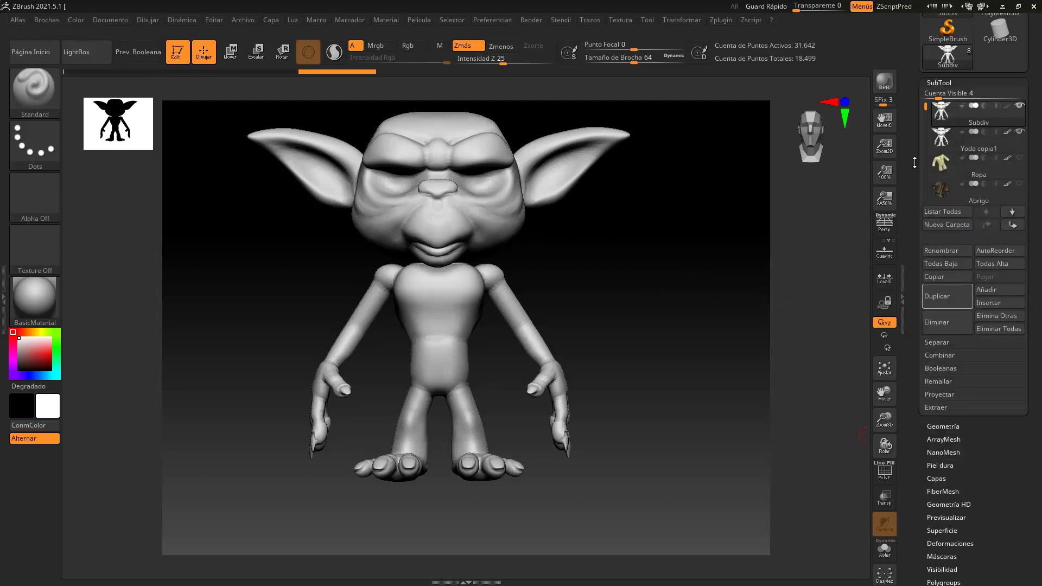
Step: Project all detail from the visible Yoda copia1 onto the Subdiv body with a distance (Dist) of 0.02
scroll(917, 155, "down", 5)
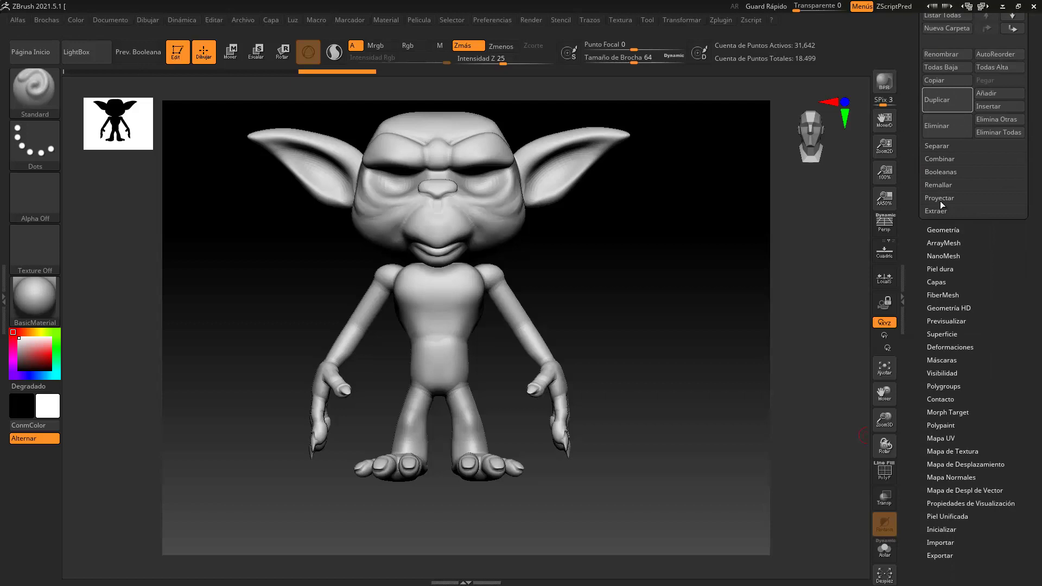
left_click(940, 200)
left_click(943, 211)
left_click(720, 235)
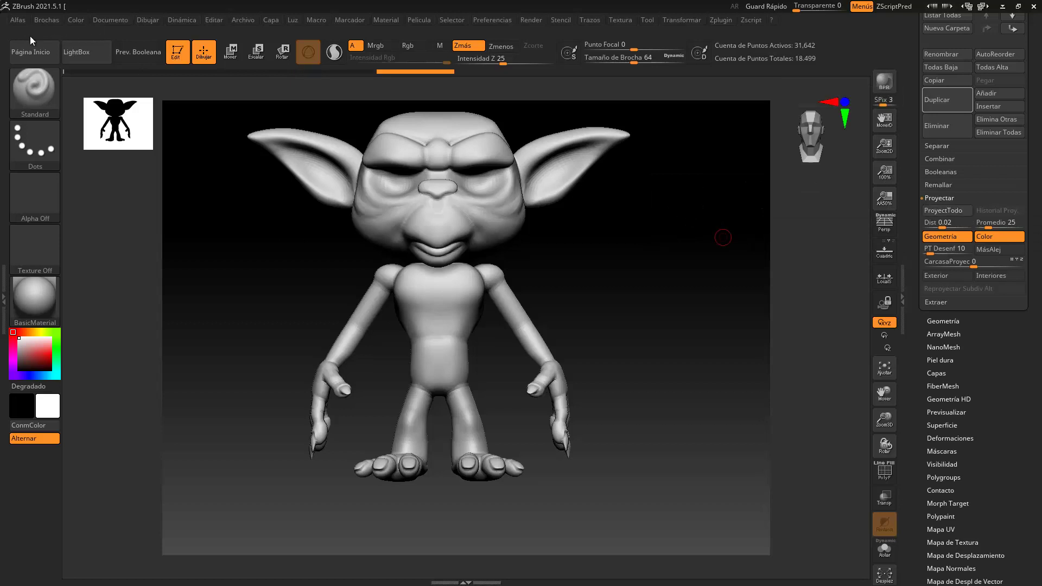
Step: Subdivide the Subdiv body to level 3 and project the Yoda copia1 detail onto it
left_click_drag(914, 45, 912, 78)
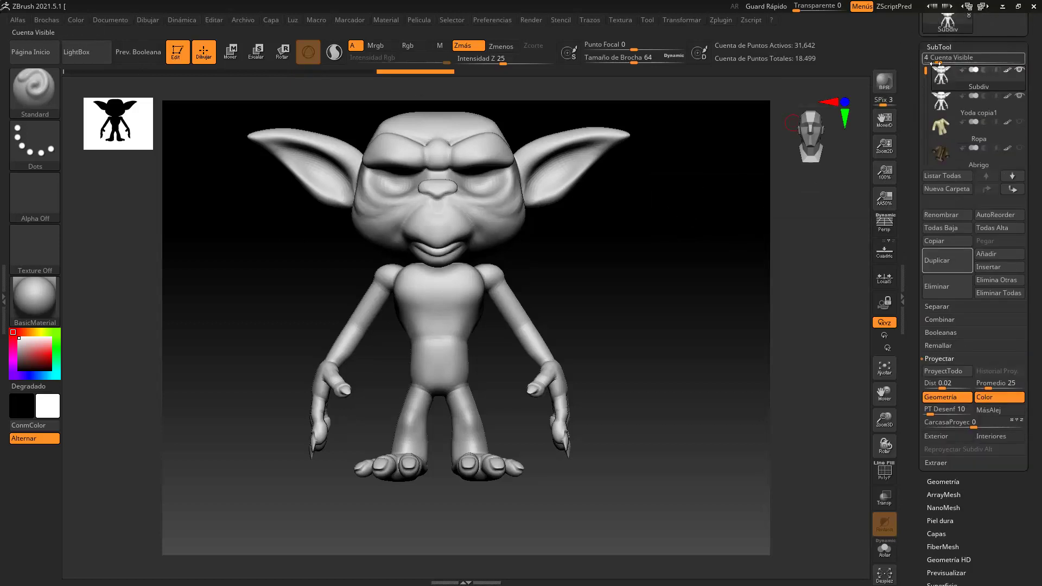
left_click(959, 47)
left_click(942, 60)
key("ctrl+d")
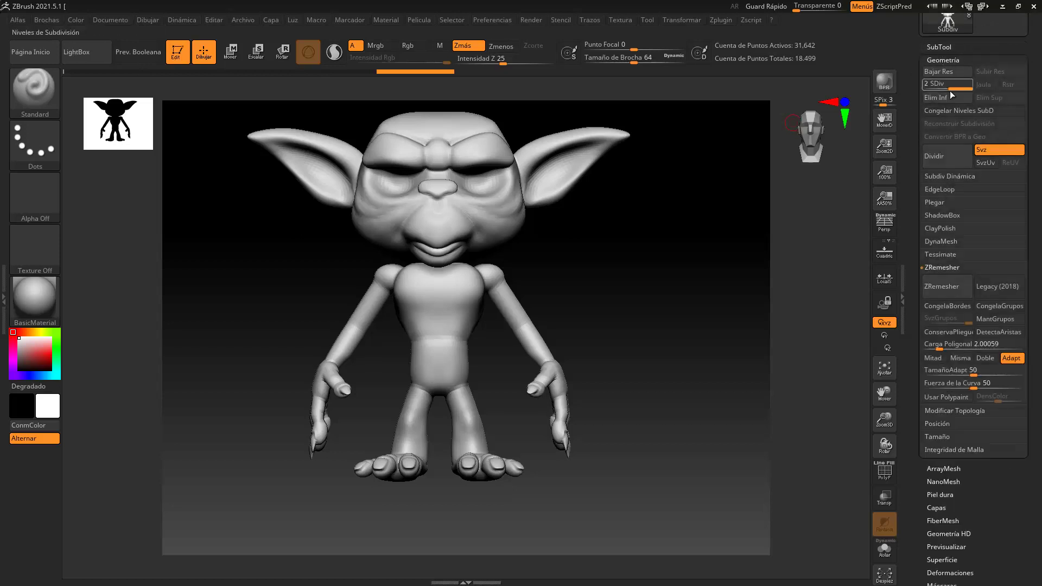
left_click(946, 46)
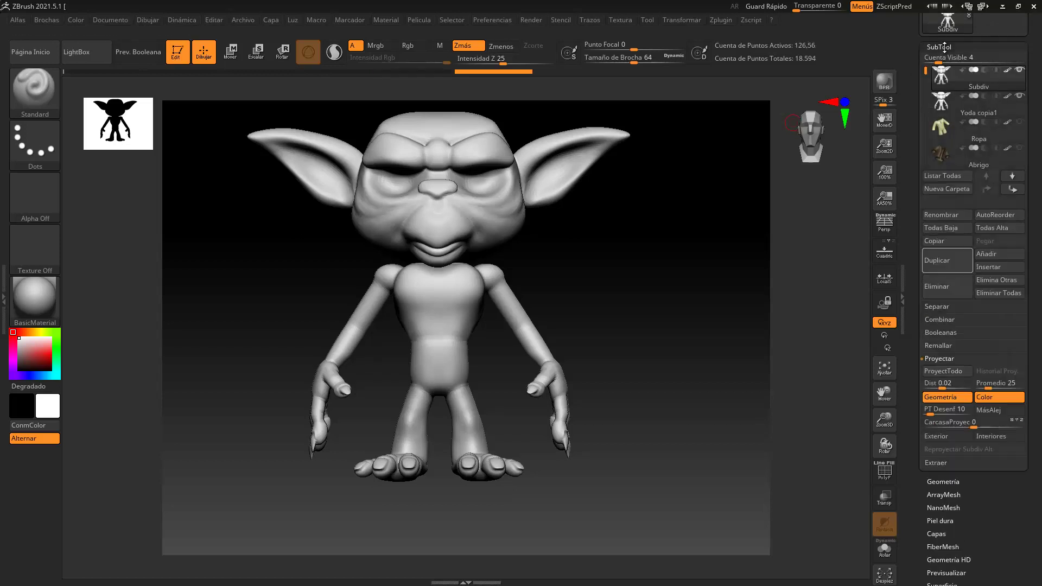
left_click(945, 373)
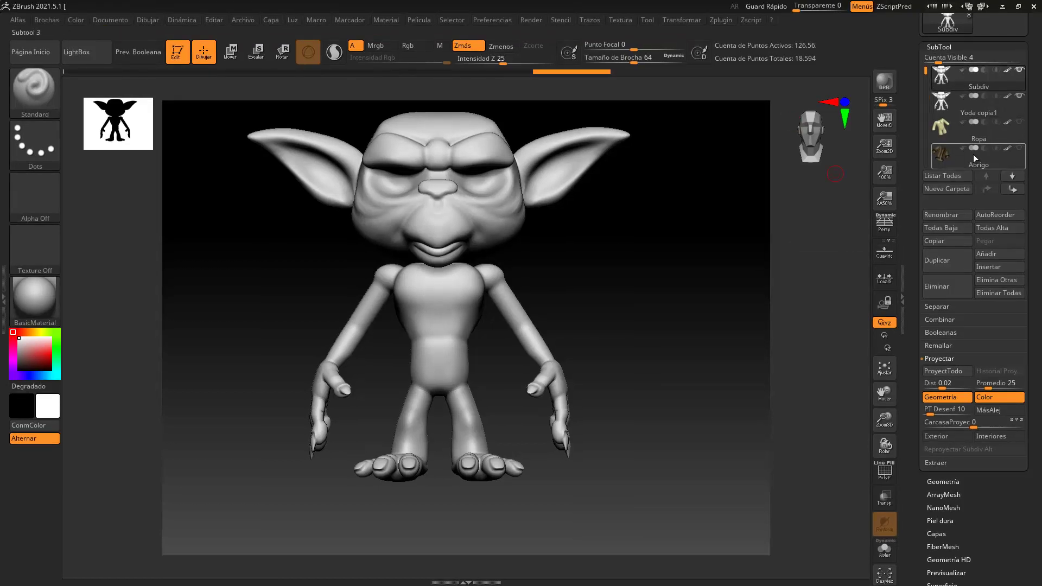
Step: Raise the Subdiv body to subdivision level 4 and run ProyectTodo on it again
left_click(939, 48)
left_click(942, 60)
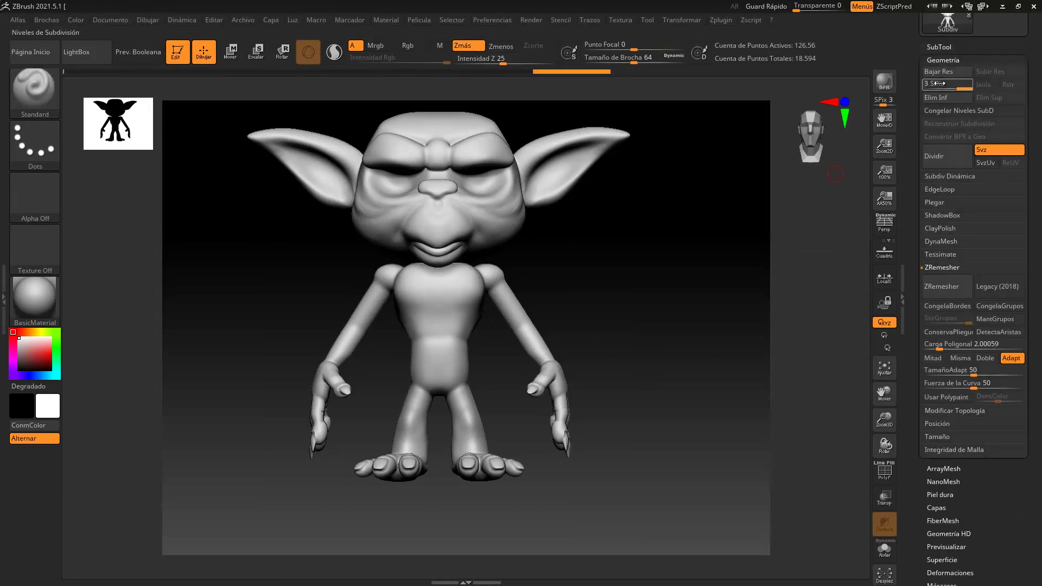
left_click(942, 48)
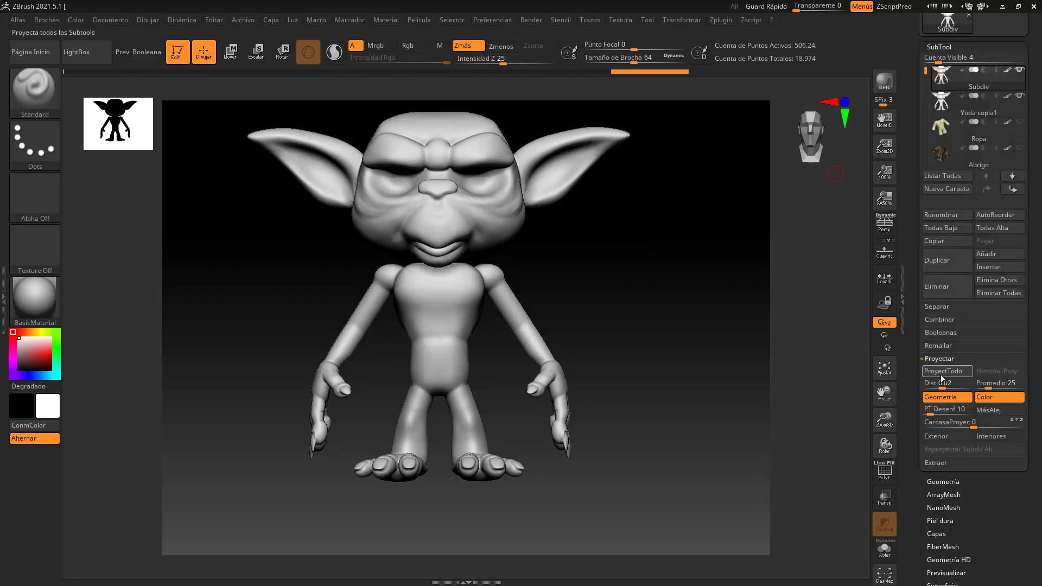
left_click(944, 371)
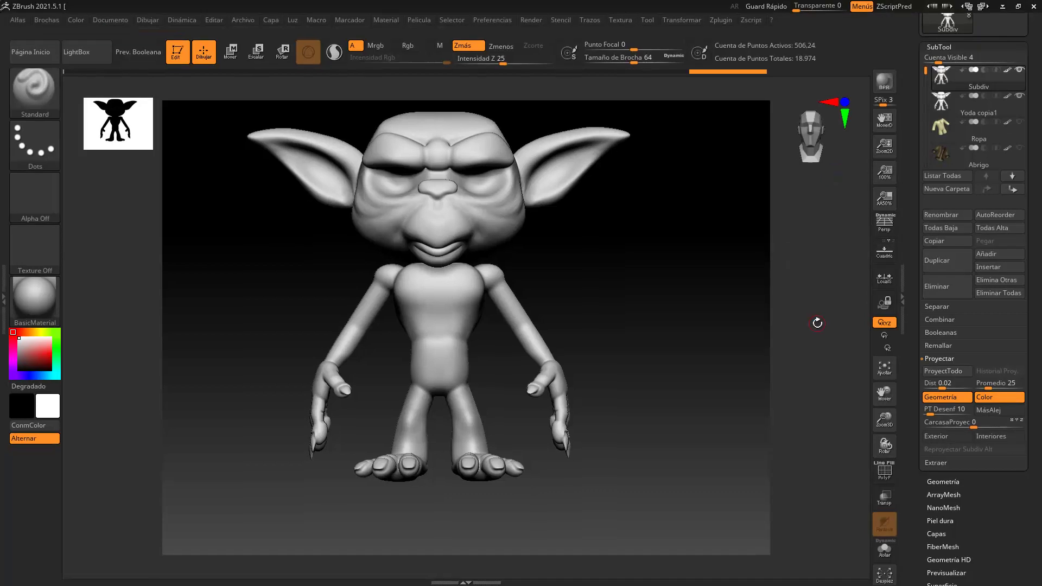
Step: Check the Subdiv body's subdivision levels in its geometry settings and return to the subtool list
left_click(964, 46)
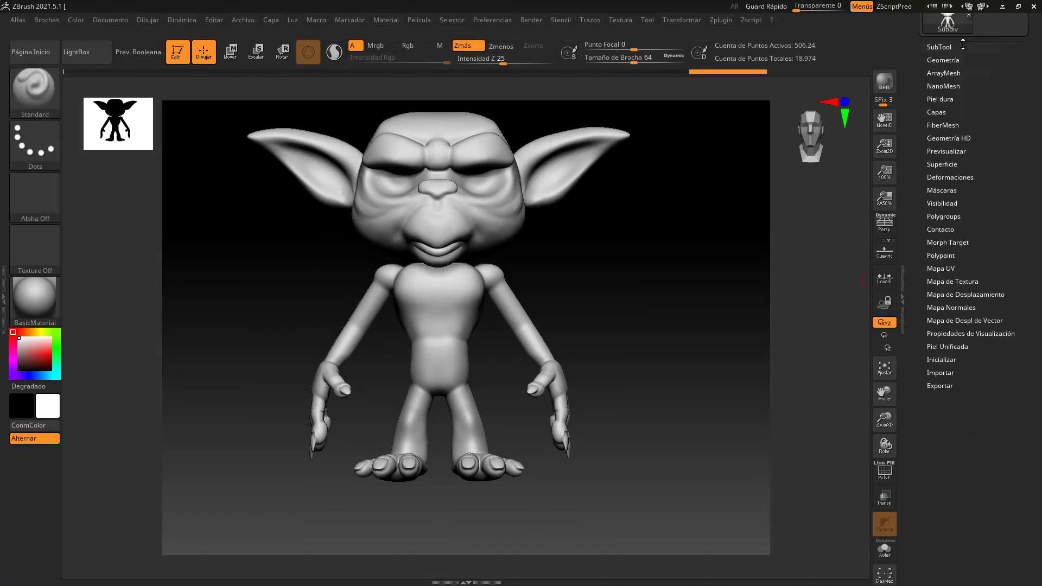
left_click(939, 59)
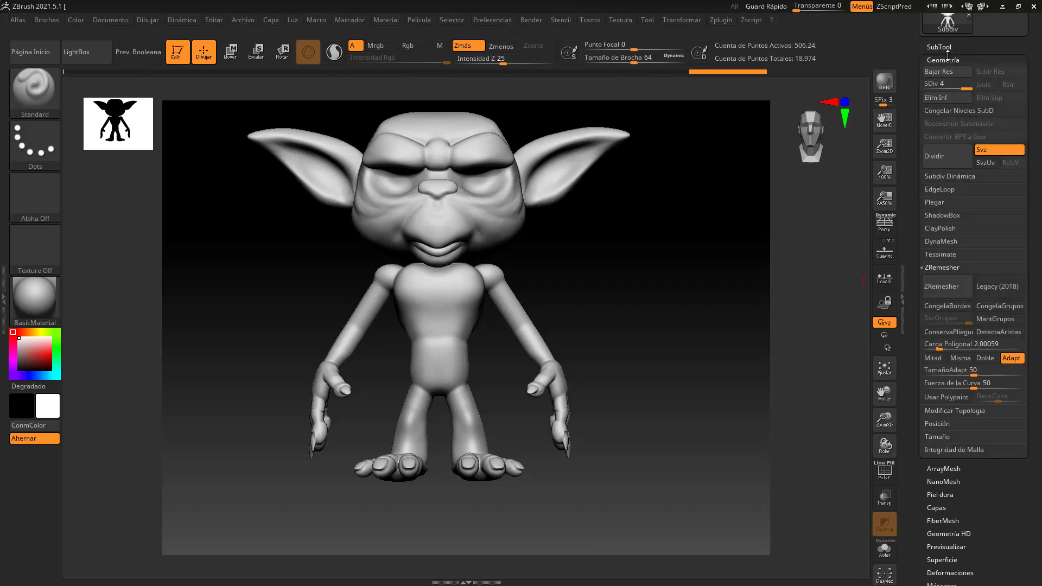
left_click(948, 59)
left_click(948, 47)
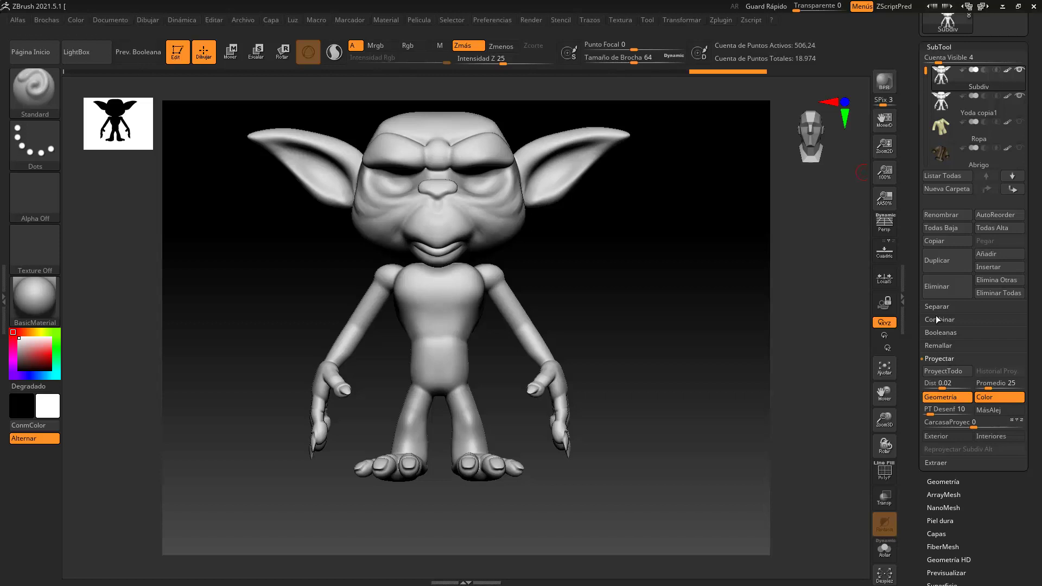
Step: Hide Yoda copia1 and examine the projected Subdiv body's wireframe from several angles, ending with a shaded close-up of the foot and claws
scroll(916, 298, "up", 1)
scroll(917, 299, "up", 1)
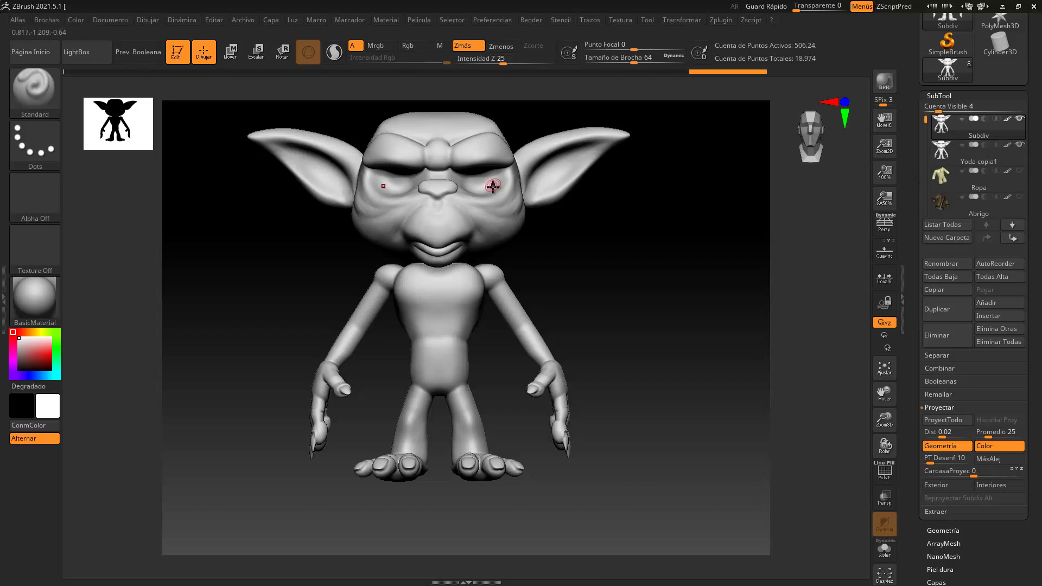
mouse_move(1023, 145)
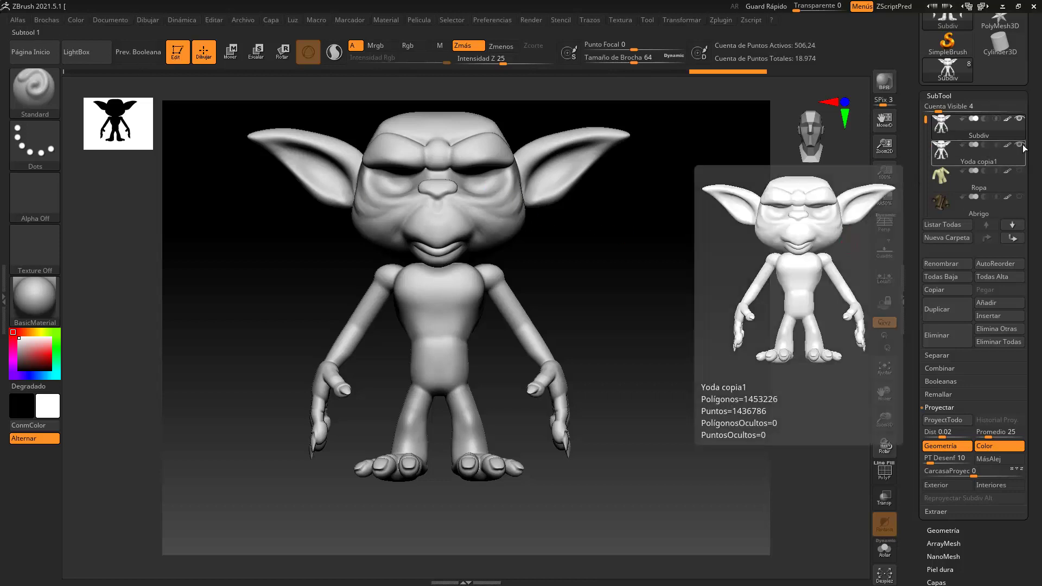
left_click(885, 475)
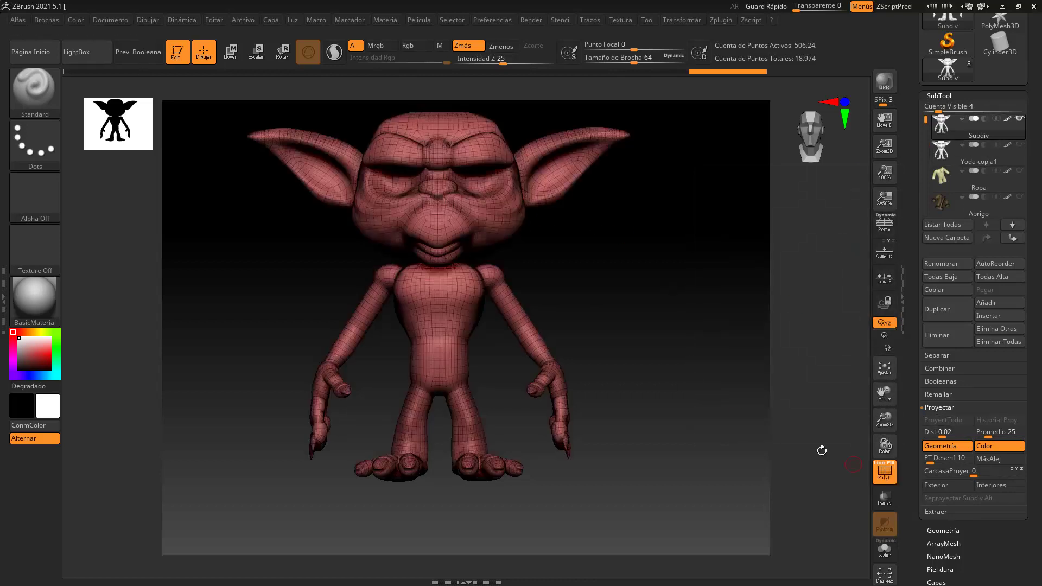
left_click_drag(650, 342, 518, 288)
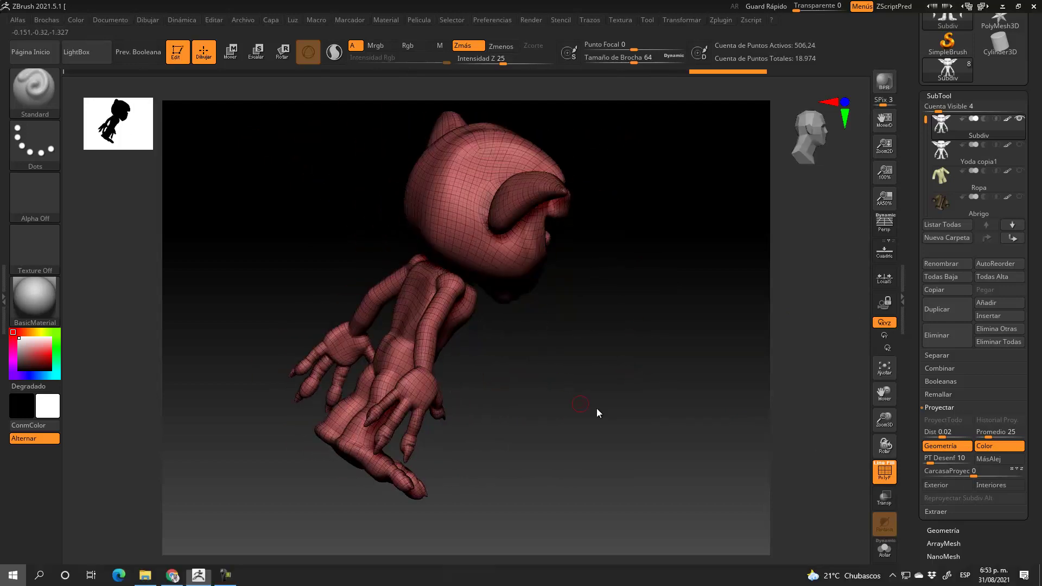
key("super")
left_click(726, 172)
left_click_drag(594, 410, 641, 208, "alt")
left_click_drag(570, 320, 531, 260, "alt")
left_click_drag(584, 284, 535, 244)
left_click(884, 473)
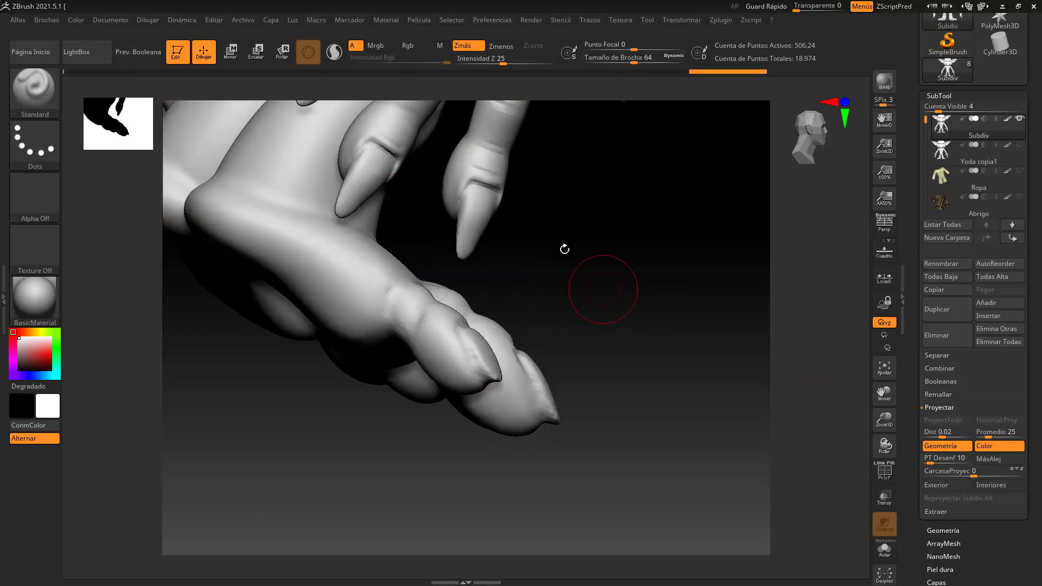
Step: Smooth the knuckle area of a finger on the Subdiv body's hand
left_click_drag(649, 200, 623, 339, "alt")
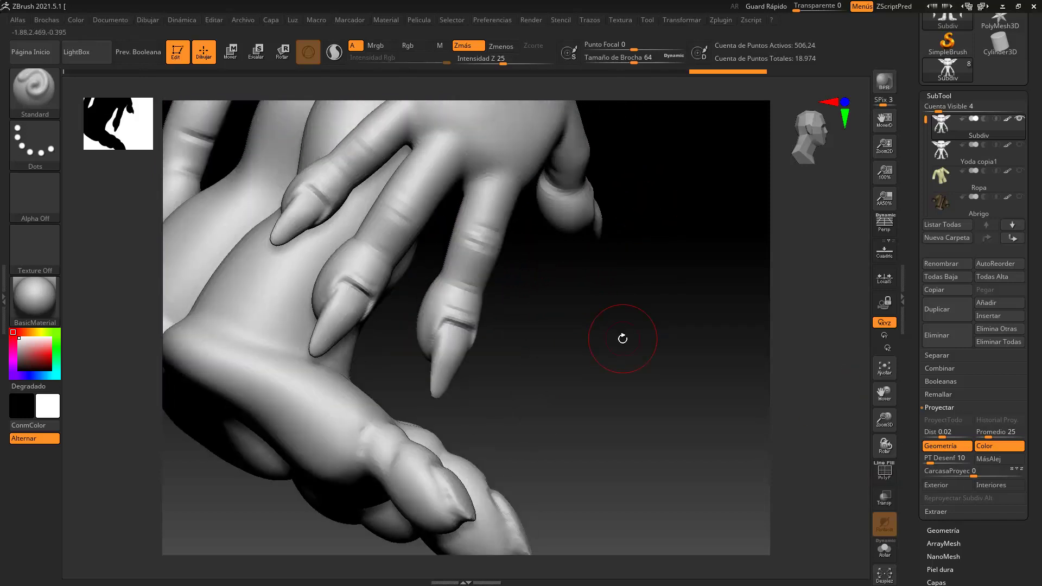
mouse_move(600, 286)
left_mouse_down()
mouse_move(581, 391)
mouse_move(507, 262)
left_mouse_up()
key("shift")
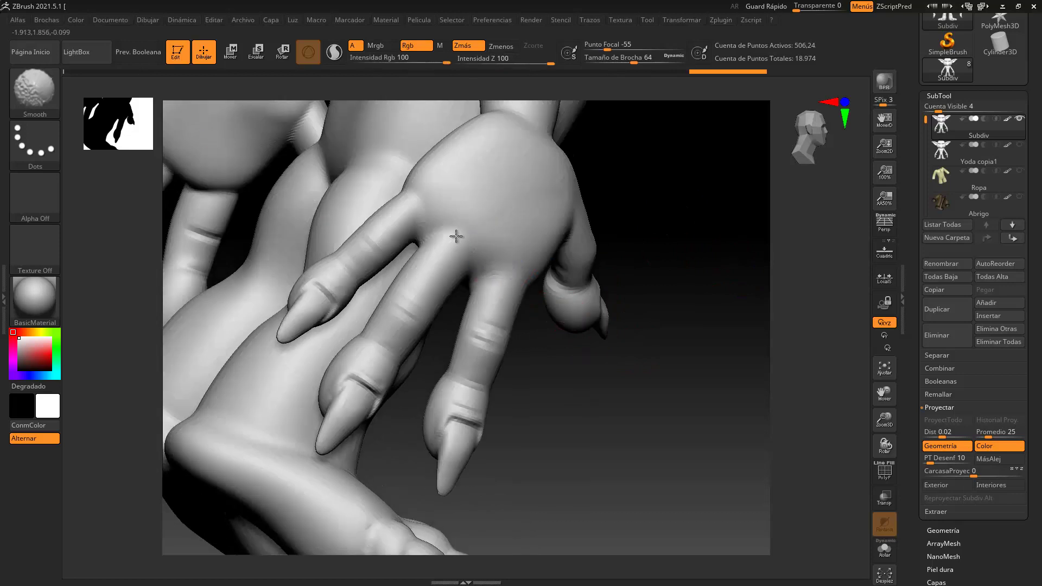
left_click_drag(483, 323, 519, 334, "shift")
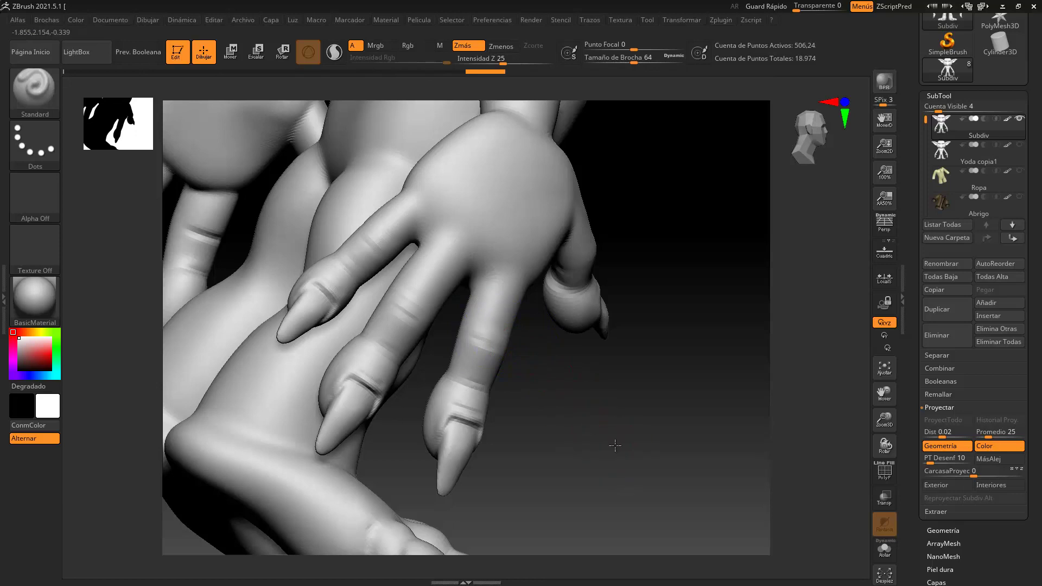
Step: Show Yoda copia1, subdivide the Subdiv body one level beyond level 4, and project all the copy's detail onto it
left_click_drag(617, 453, 691, 350)
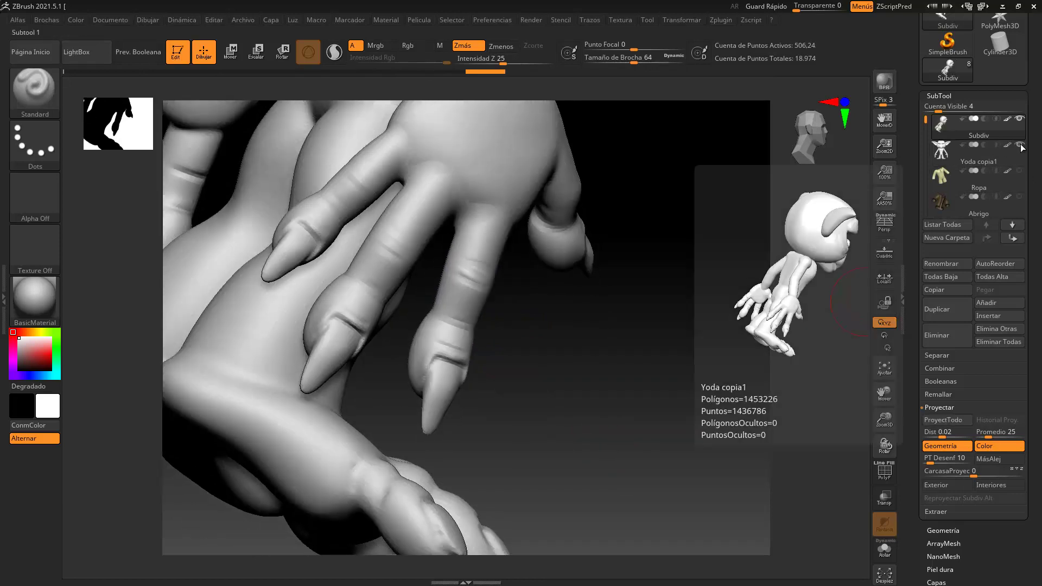
left_click(948, 95)
left_click(944, 109)
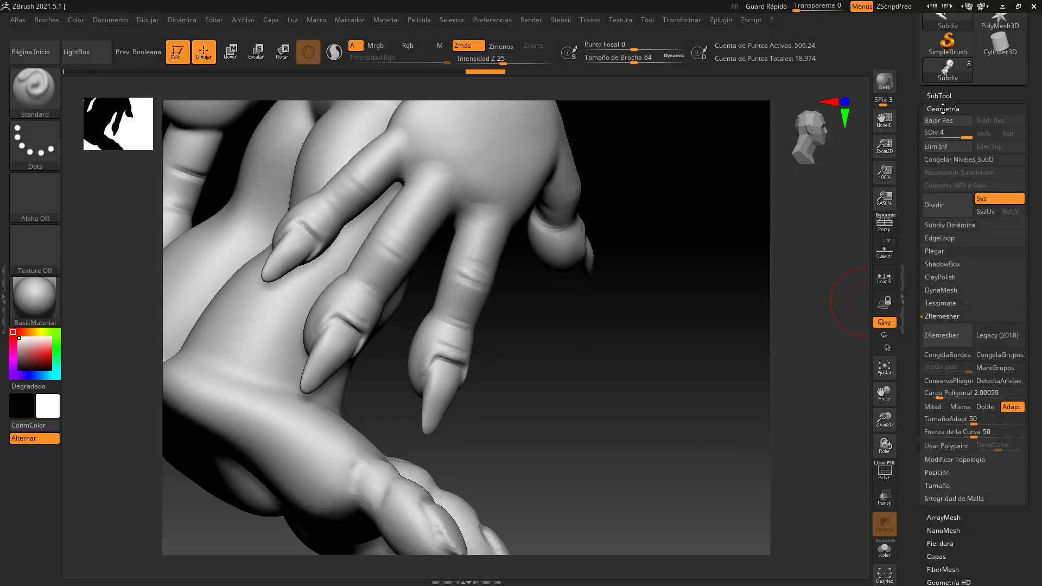
left_click(949, 203)
left_click(941, 95)
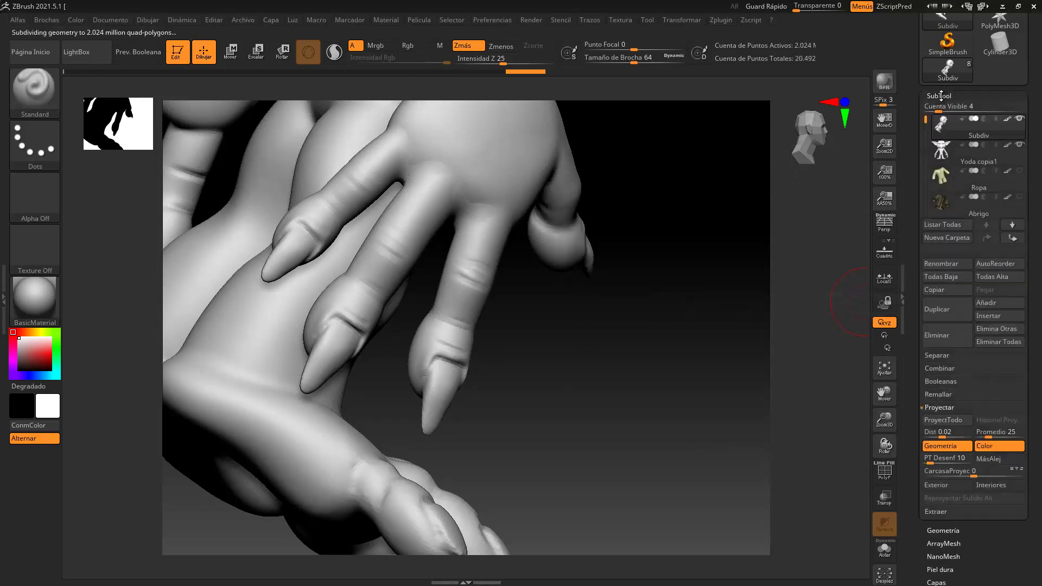
scroll(917, 157, "down", 5)
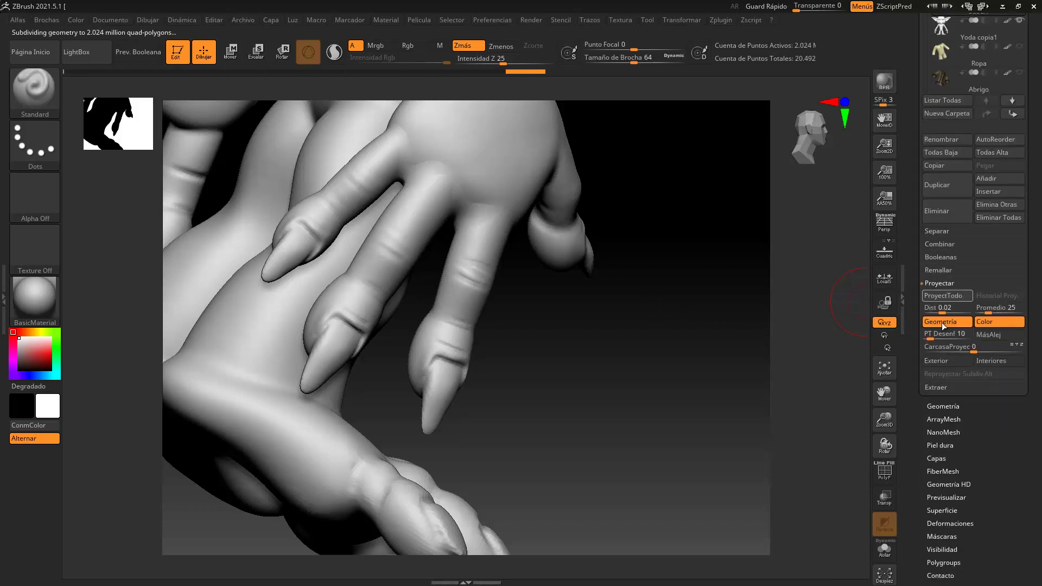
left_click_drag(572, 330, 664, 422)
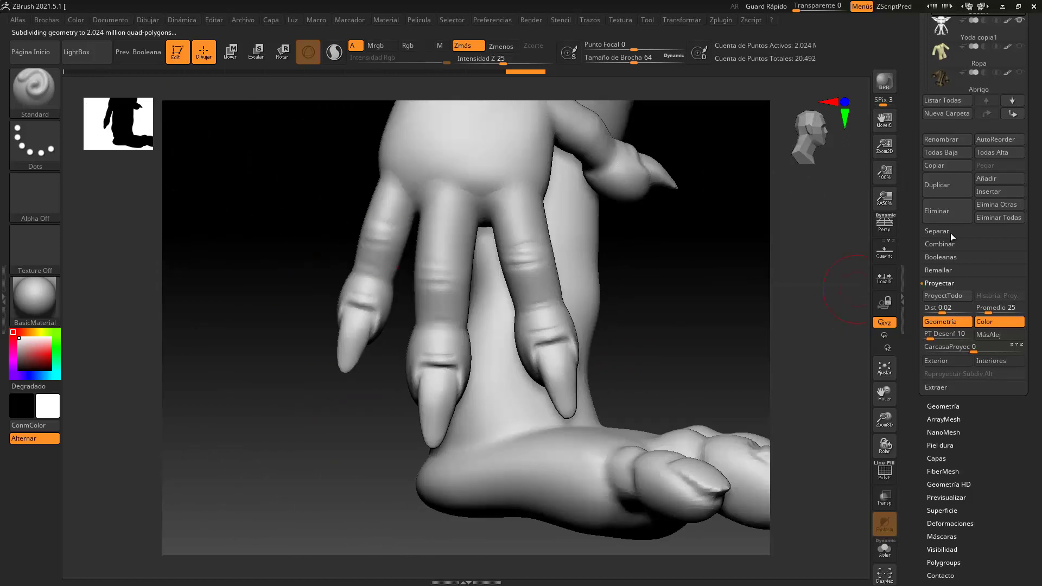
left_click(930, 298)
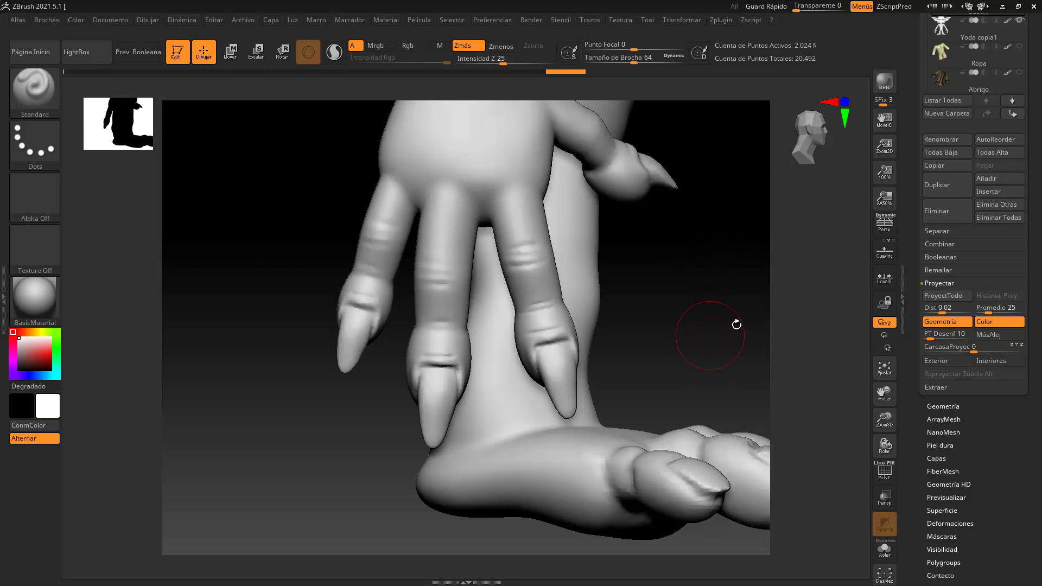
Step: Hide Yoda copia1, reduce the brush size to about 30, and smooth the knuckle creases on the Subdiv body's finger
scroll(917, 112, "up", 3)
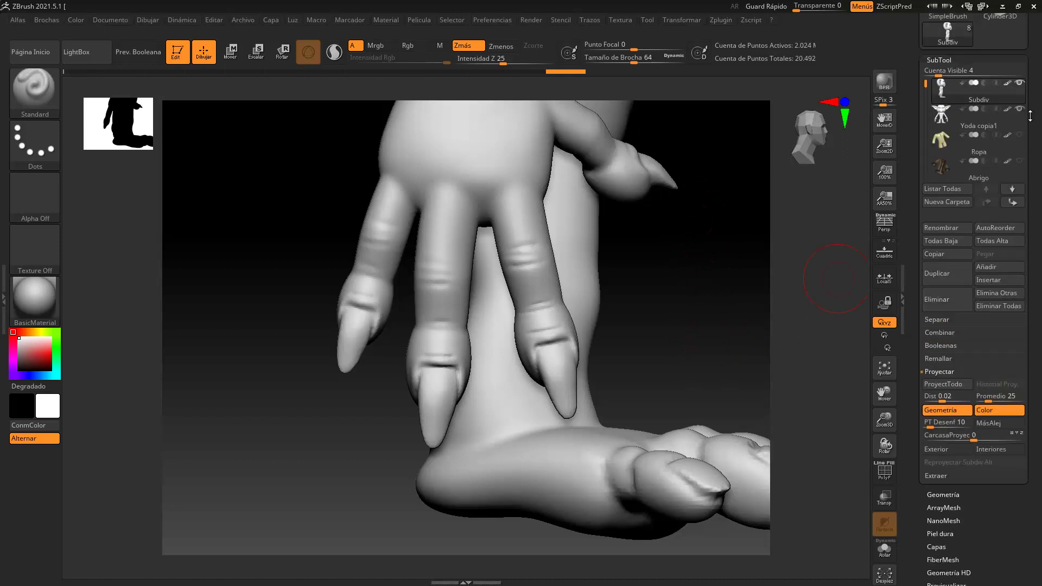
mouse_move(1000, 126)
mouse_move(689, 275)
left_mouse_down("alt")
mouse_move(663, 316)
mouse_move(604, 328)
mouse_move(663, 386)
left_mouse_up("alt")
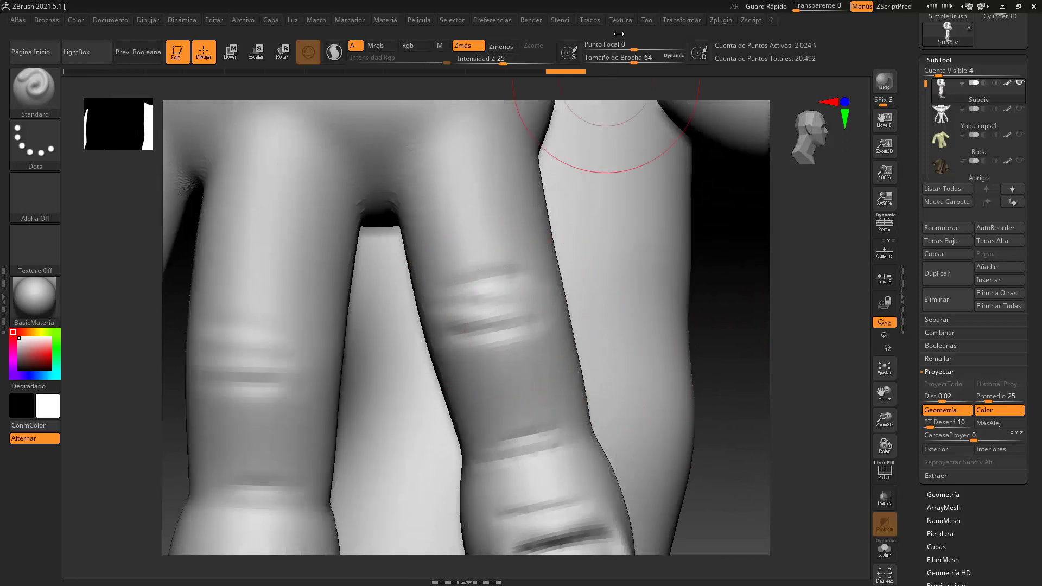
left_click_drag(644, 58, 629, 58)
key("shift")
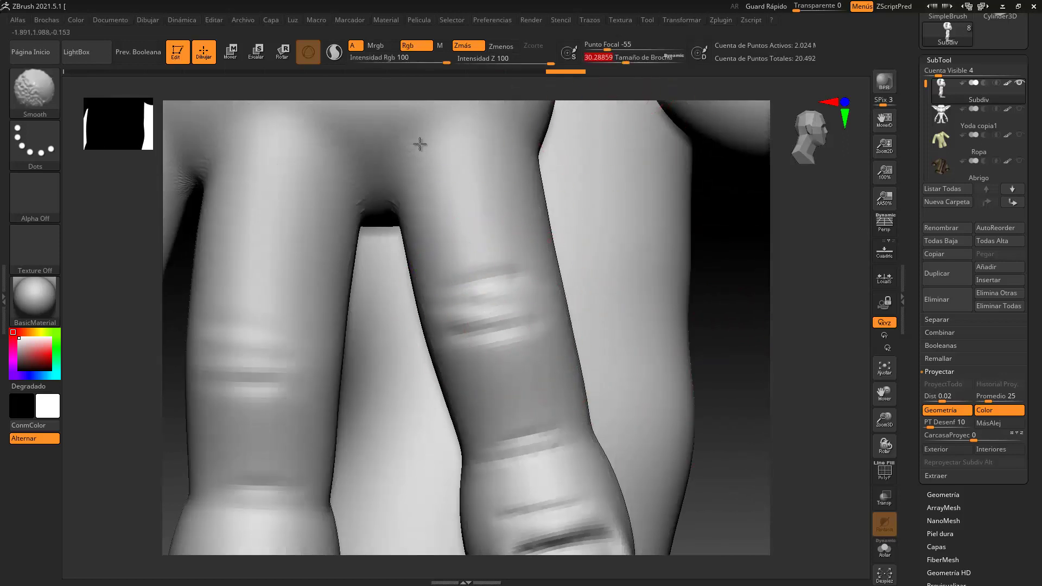
left_click_drag(446, 286, 433, 325, "shift")
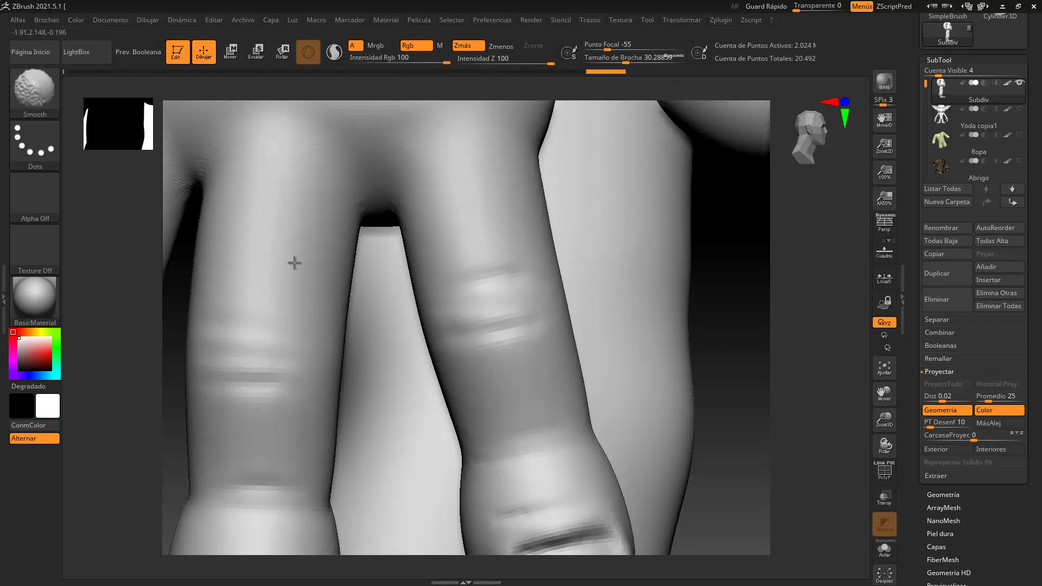
Step: Select the Move brush for reworking the Subdiv body's face and set its size to about 144
mouse_move(802, 377)
left_mouse_down()
mouse_move(735, 344)
mouse_move(686, 230)
mouse_move(681, 473)
left_mouse_up()
left_click_drag(682, 263, 682, 428, "alt")
left_click_drag(497, 335, 174, 485, "alt")
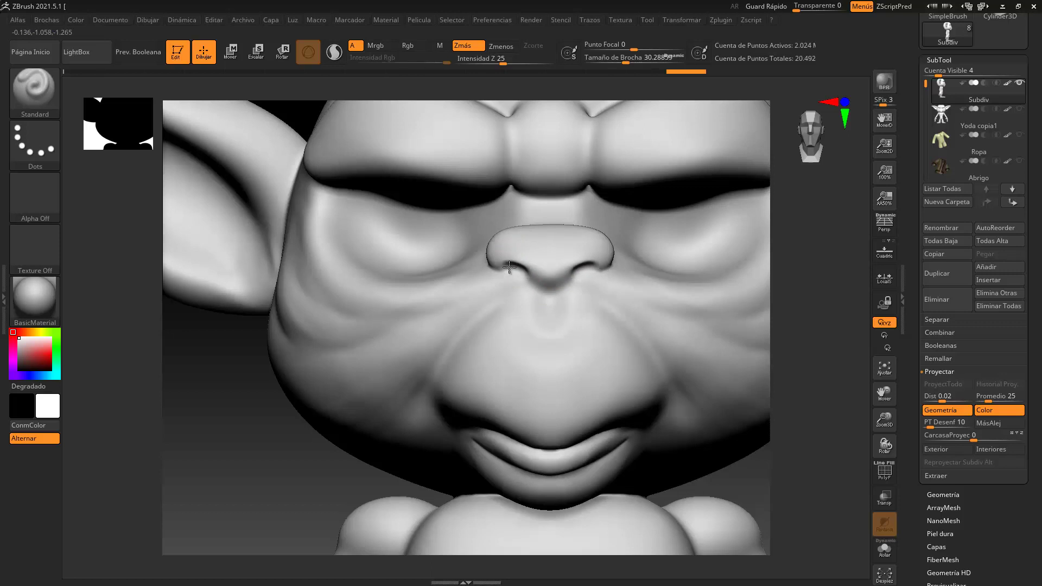
key("shift")
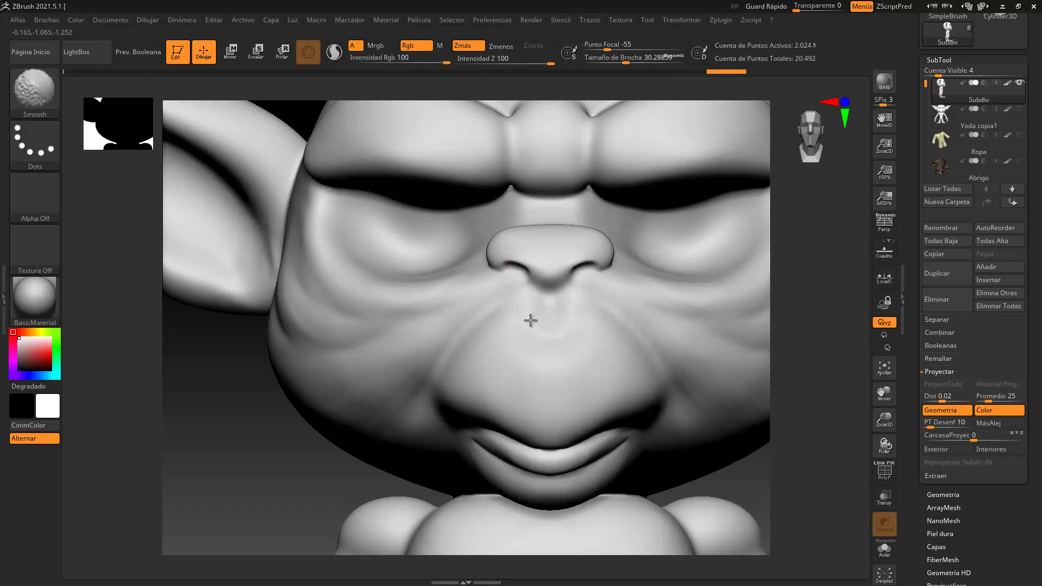
left_click_drag(275, 444, 246, 470, "alt")
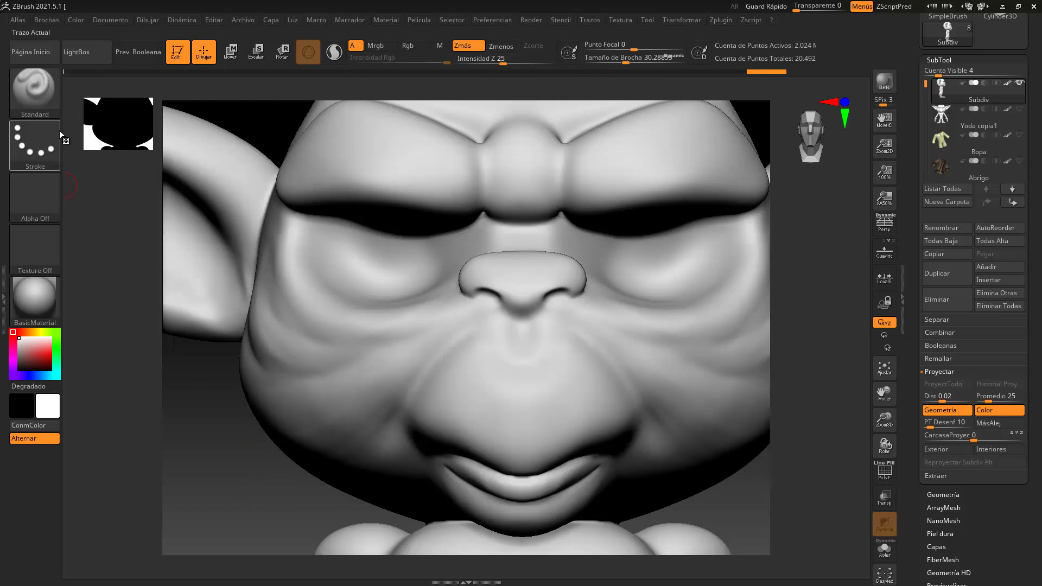
left_click(45, 95)
left_click(160, 111)
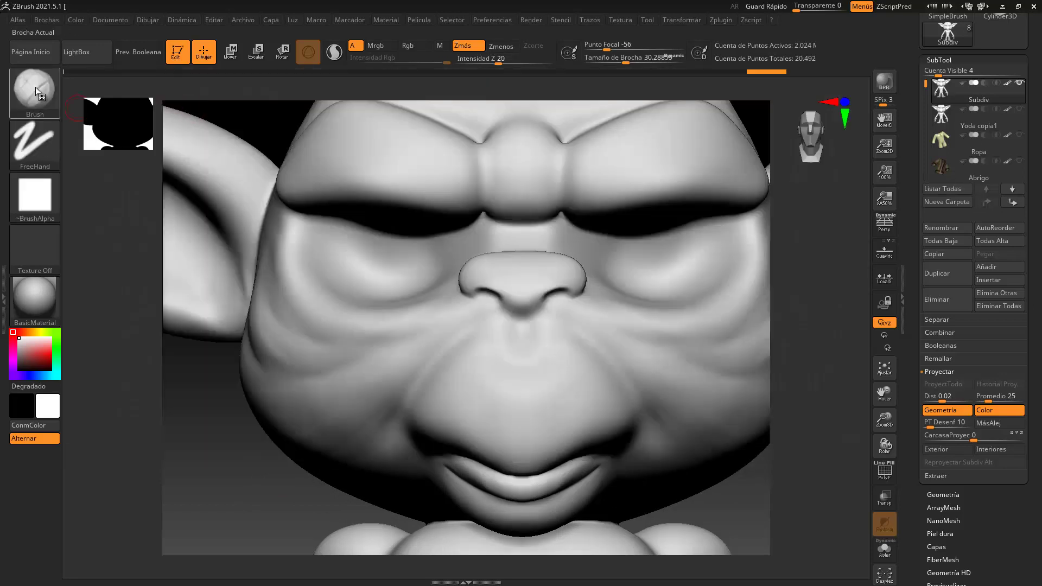
key("b")
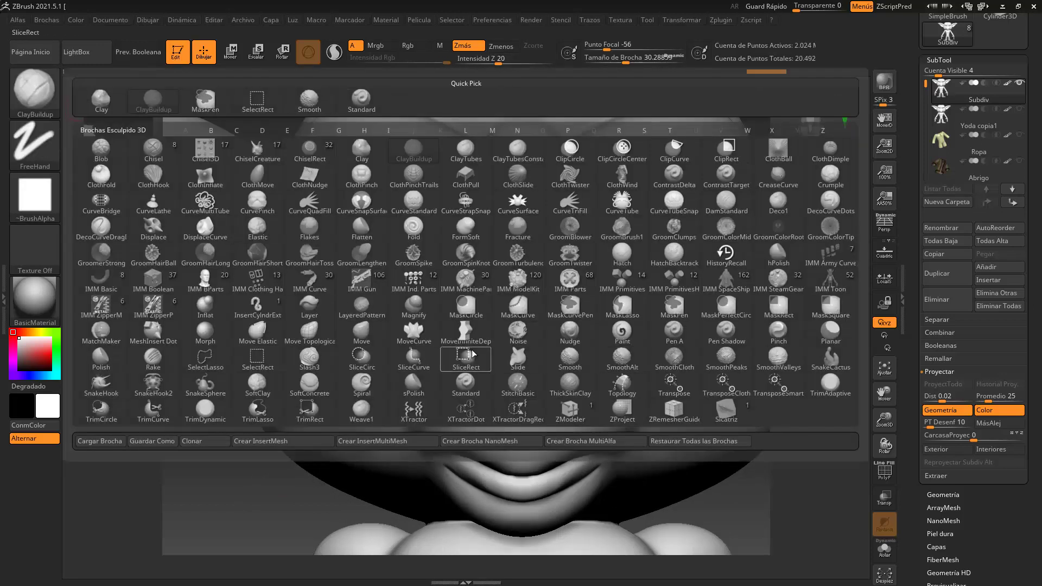
left_click(361, 333)
left_click_drag(626, 59, 645, 59)
Step: Try to reshape the chin in profile with the Move brush at the highest subdivision level, and undo the change
left_click_drag(276, 563, 349, 500)
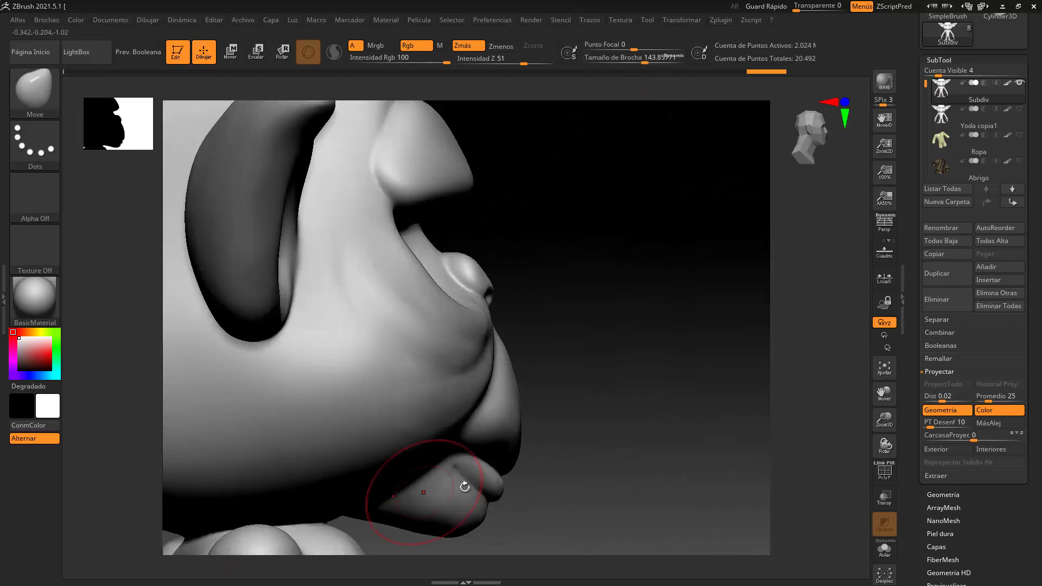
left_click_drag(628, 504, 623, 368)
left_click_drag(473, 357, 443, 349)
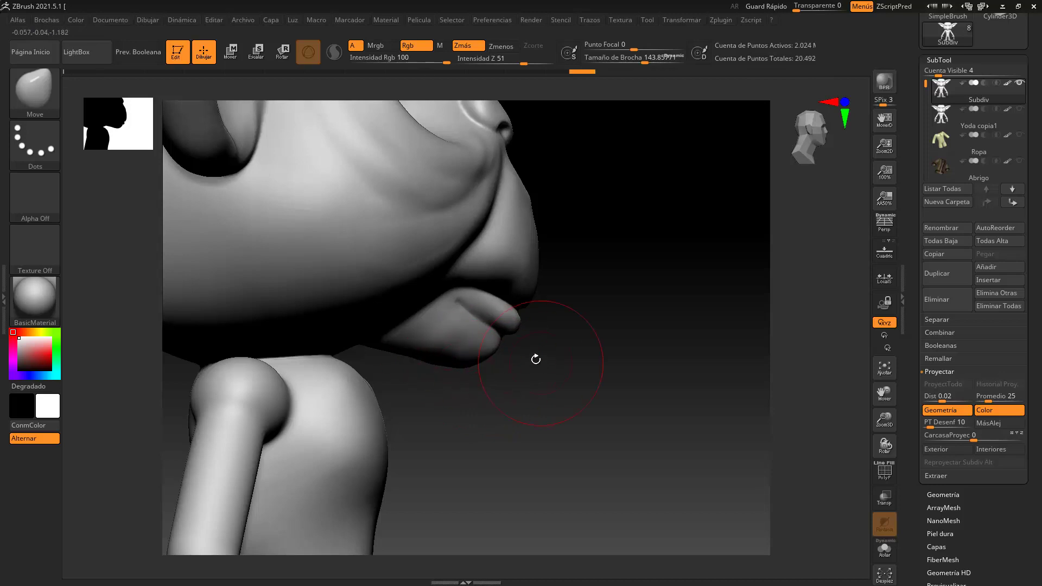
key("ctrl+z")
key("ctrl+z")
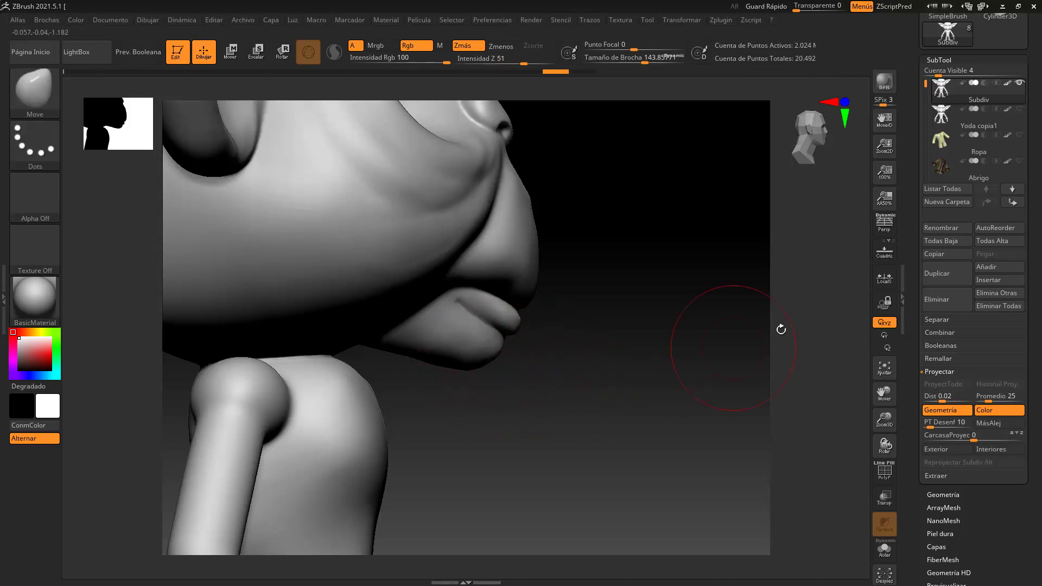
Step: Lower the mesh to subdivision level 2, push the chin up and back with the Move brush, and return to level 5
left_click(954, 59)
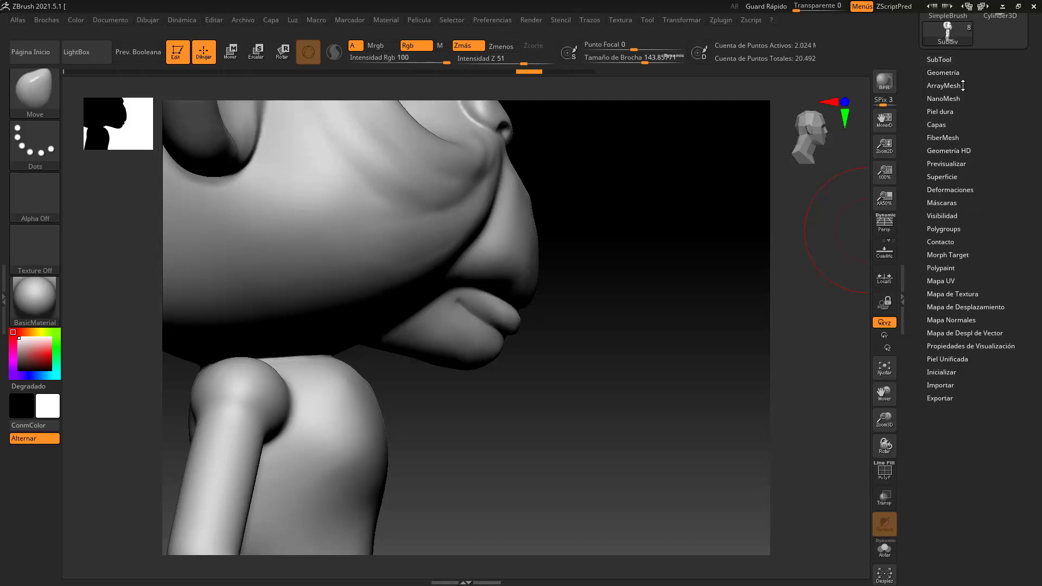
left_click(950, 74)
left_click(941, 99)
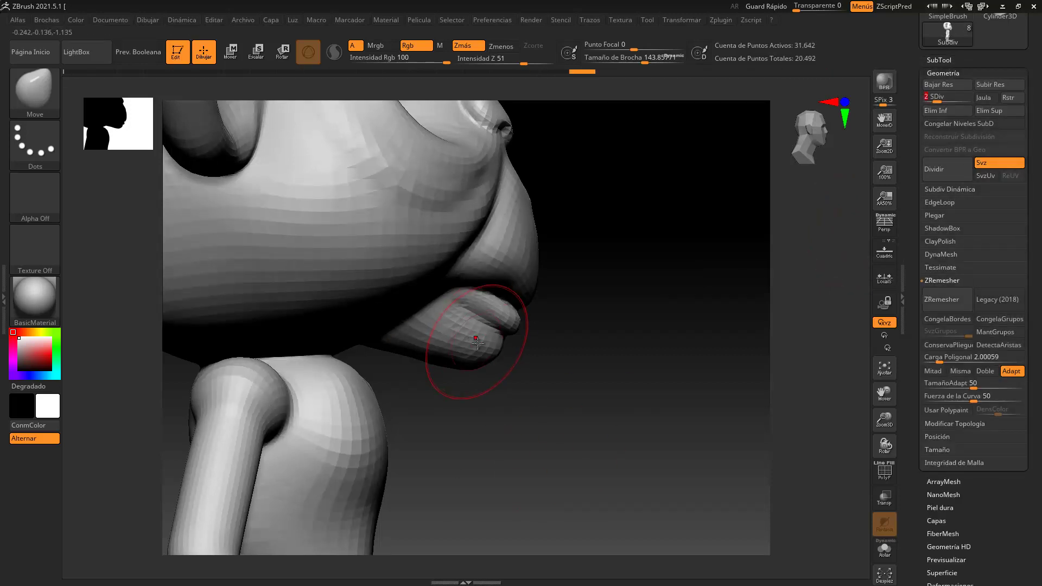
mouse_move(485, 357)
left_mouse_down()
mouse_move(446, 352)
mouse_move(462, 352)
mouse_move(453, 327)
left_mouse_up()
key("d")
key("d")
key("d")
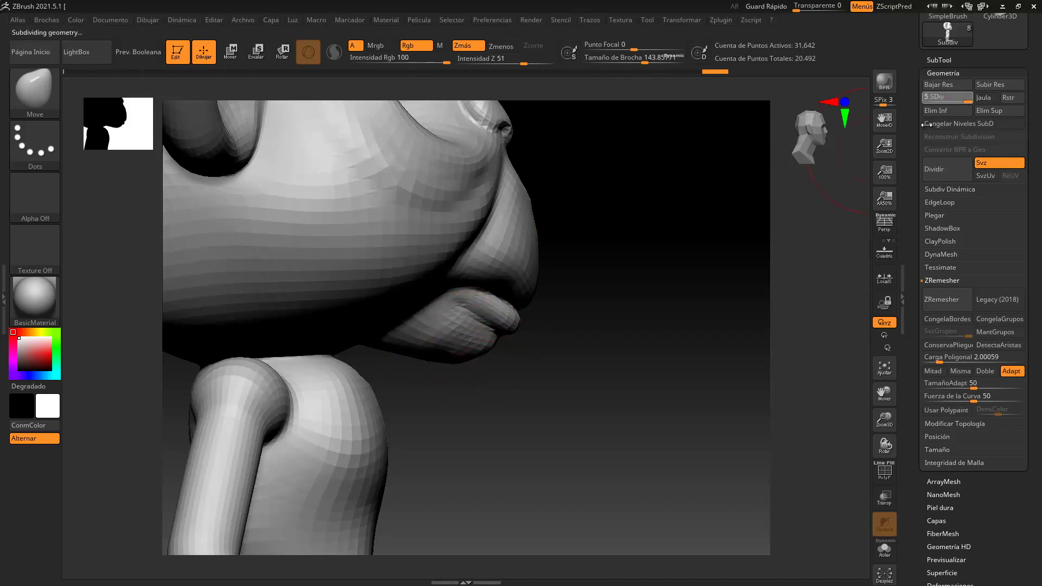
Step: Choose the ClayBuildup brush at a size of about 50 and lower the mesh to subdivision level 3
left_click(25, 91)
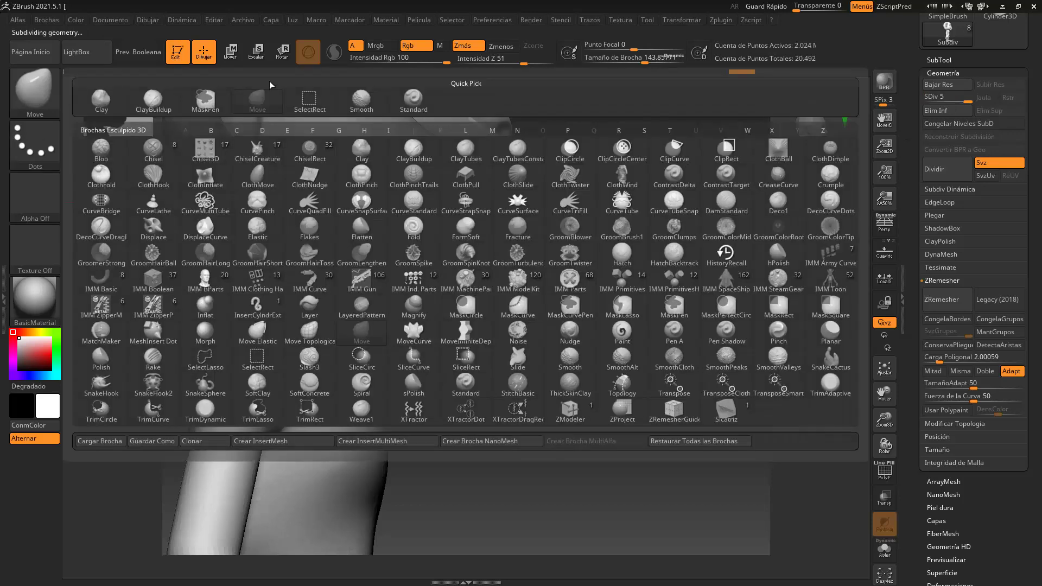
left_click(154, 101)
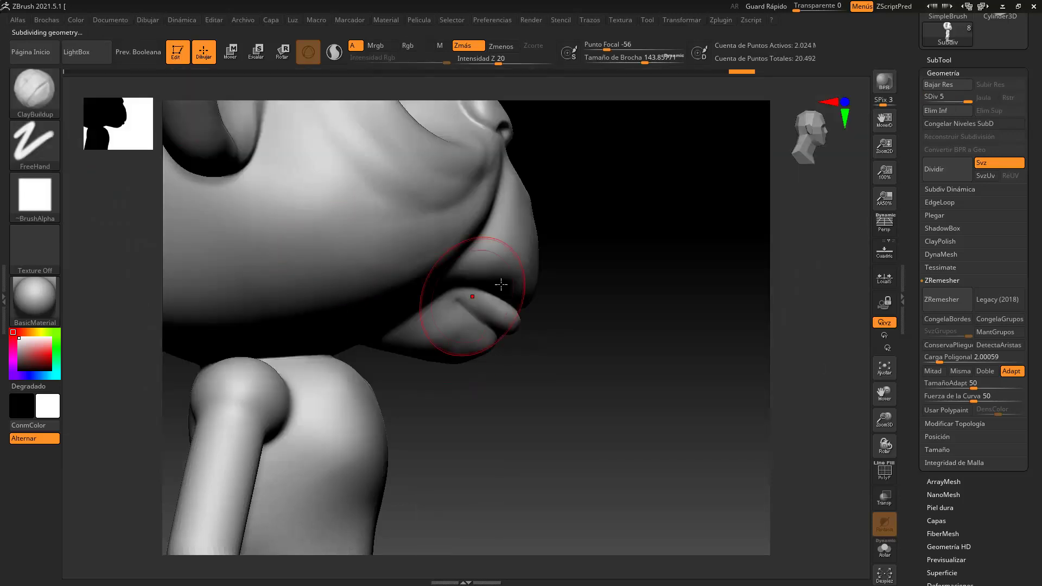
left_click_drag(646, 58, 630, 59)
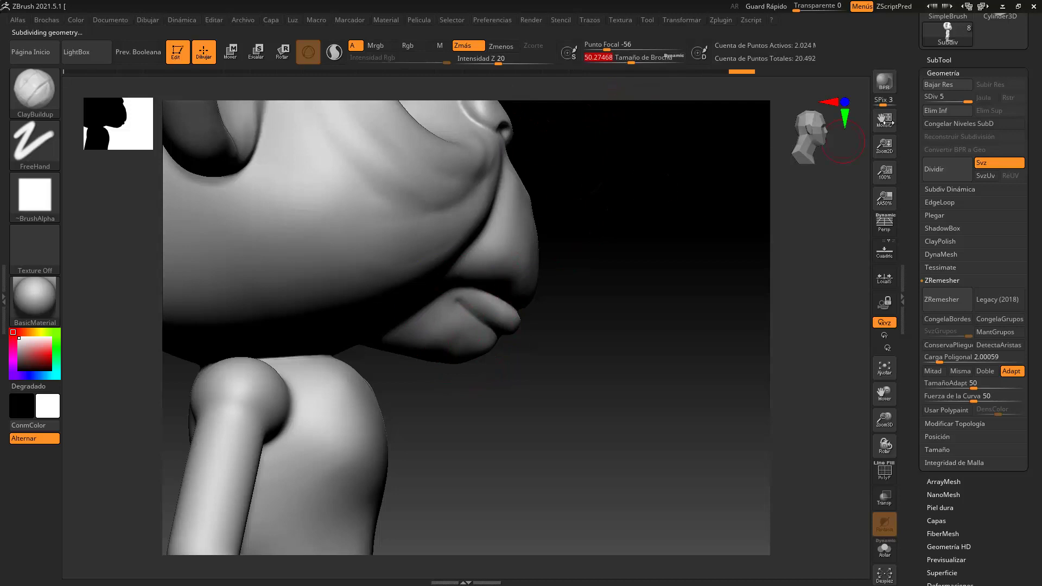
left_click_drag(951, 100, 948, 100)
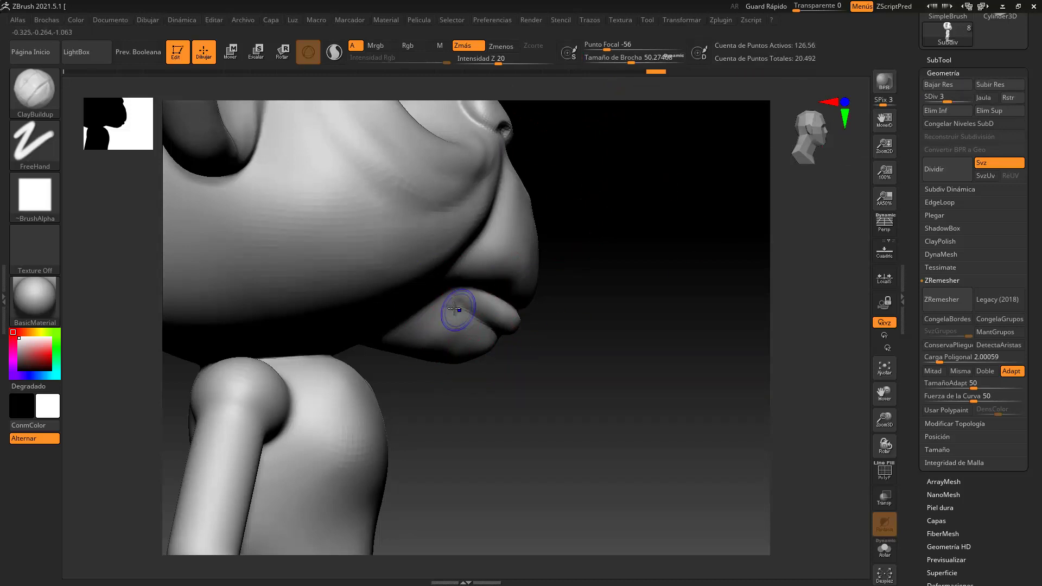
mouse_move(569, 391)
left_mouse_down("shift")
mouse_move(558, 407)
mouse_move(577, 373)
left_mouse_up("shift")
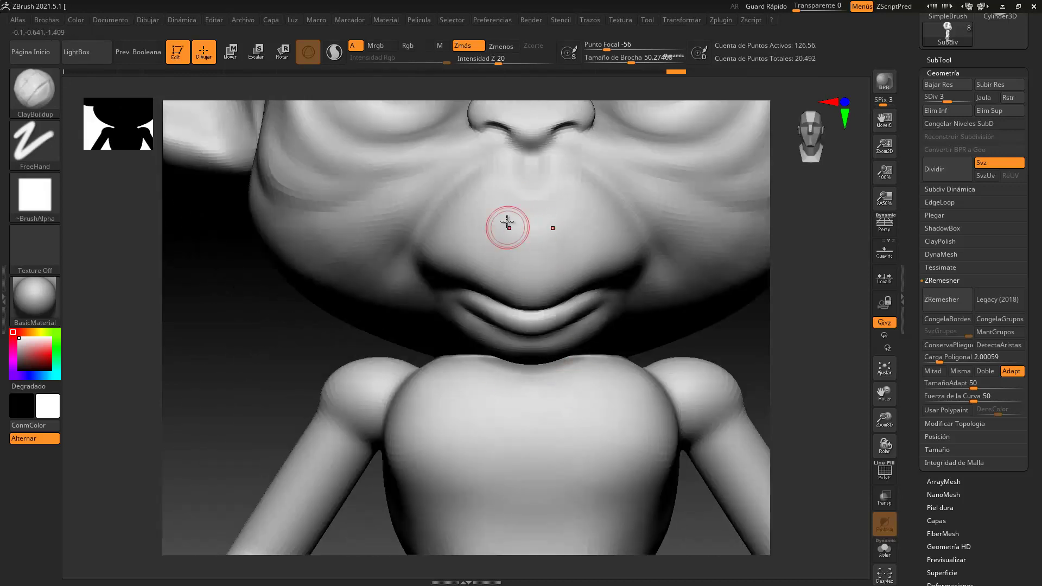
Step: Build up vertical wrinkle strokes with ClayBuildup on the upper lip between the nose and mouth
left_click_drag(464, 266, 476, 209)
left_click_drag(456, 250, 467, 190)
left_click_drag(487, 271, 494, 216)
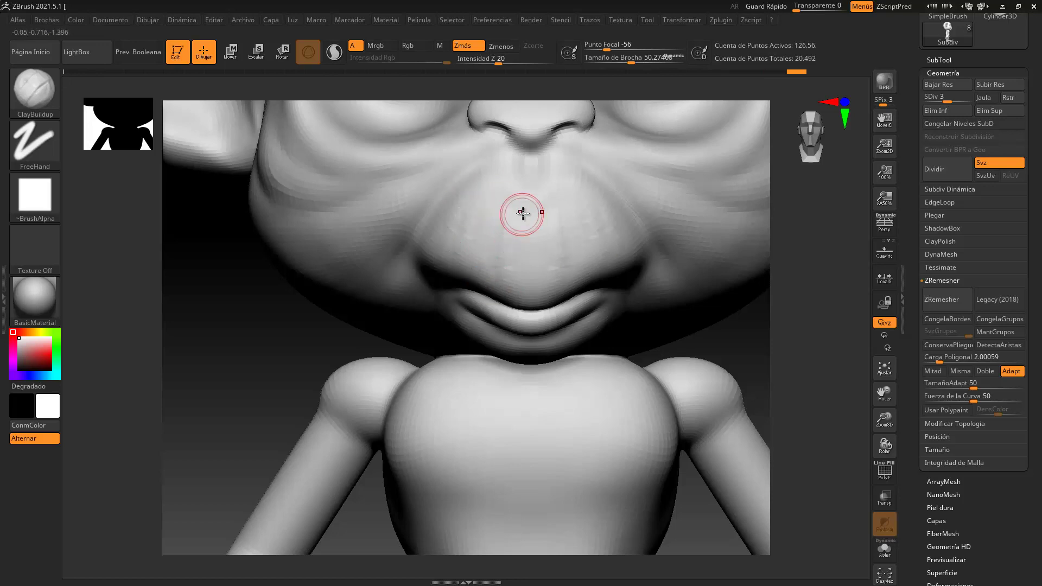
left_click_drag(509, 281, 506, 195)
Step: Raise the mesh to subdivision level 4, add and smooth more upper-lip wrinkles, and undo the last stroke
left_click(955, 101)
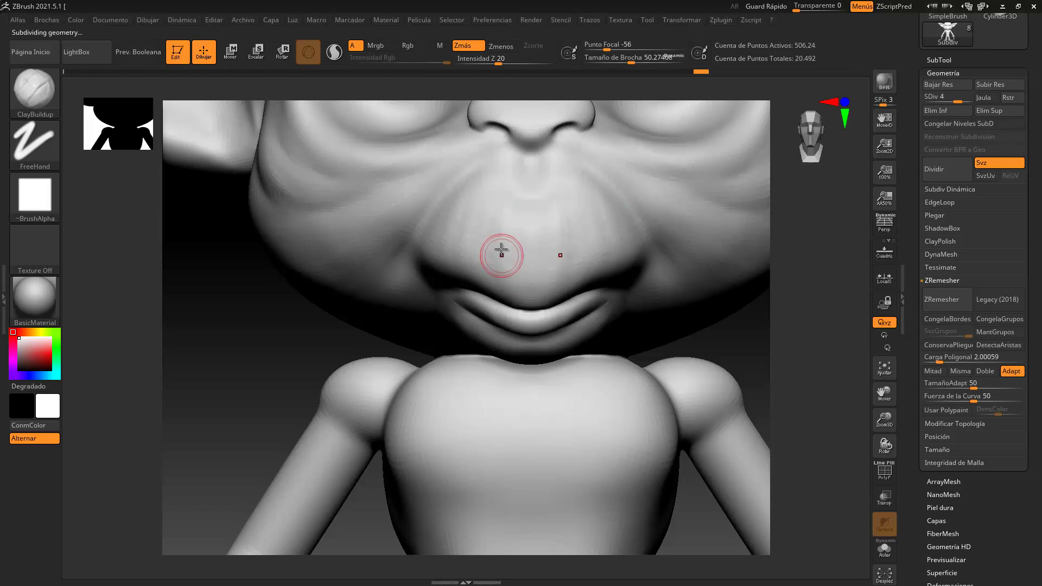
left_click_drag(496, 243, 471, 188)
left_click_drag(445, 254, 480, 174)
left_click_drag(471, 230, 488, 185, "shift")
mouse_move(450, 228)
left_mouse_down("shift")
mouse_move(476, 187)
mouse_move(494, 198)
left_mouse_up("shift")
left_click_drag(530, 255, 519, 217)
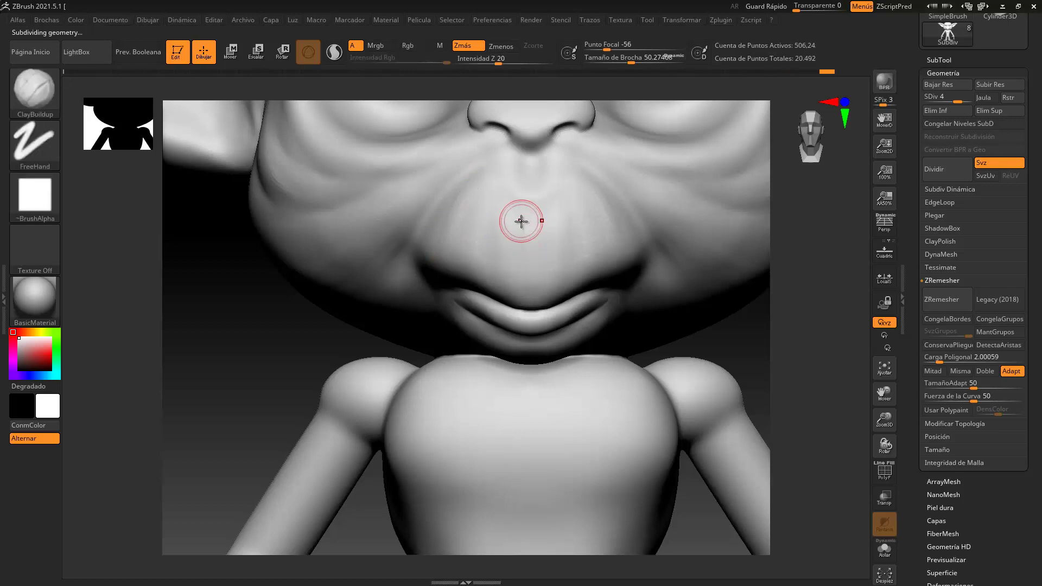
key("ctrl+z")
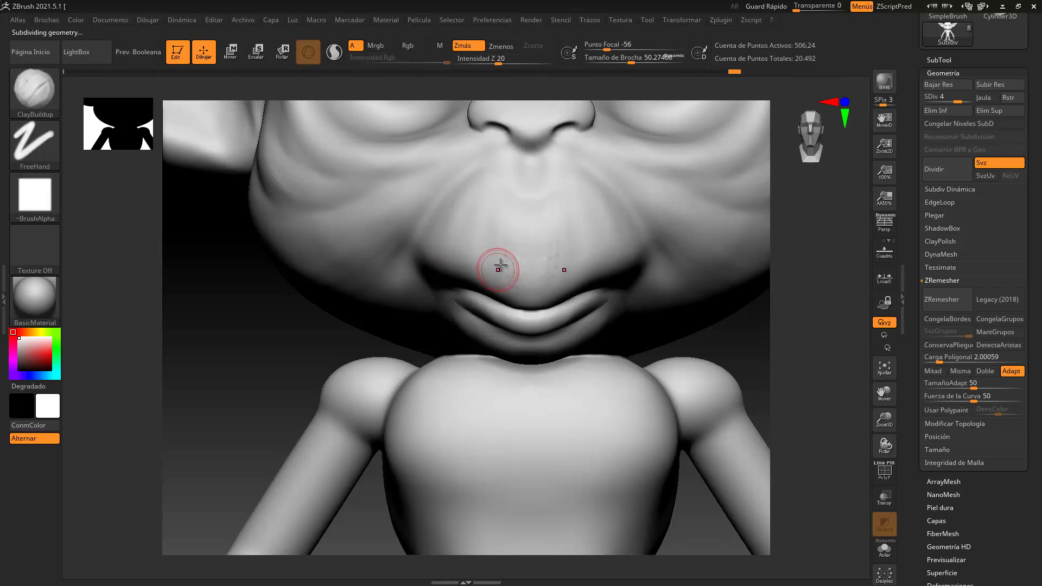
Step: Add a row of vertical ClayBuildup ridges across the upper lip and smooth them
mouse_move(520, 292)
left_mouse_down()
mouse_move(489, 255)
mouse_move(479, 210)
mouse_move(444, 251)
mouse_move(460, 218)
mouse_move(454, 263)
mouse_move(472, 239)
left_mouse_up()
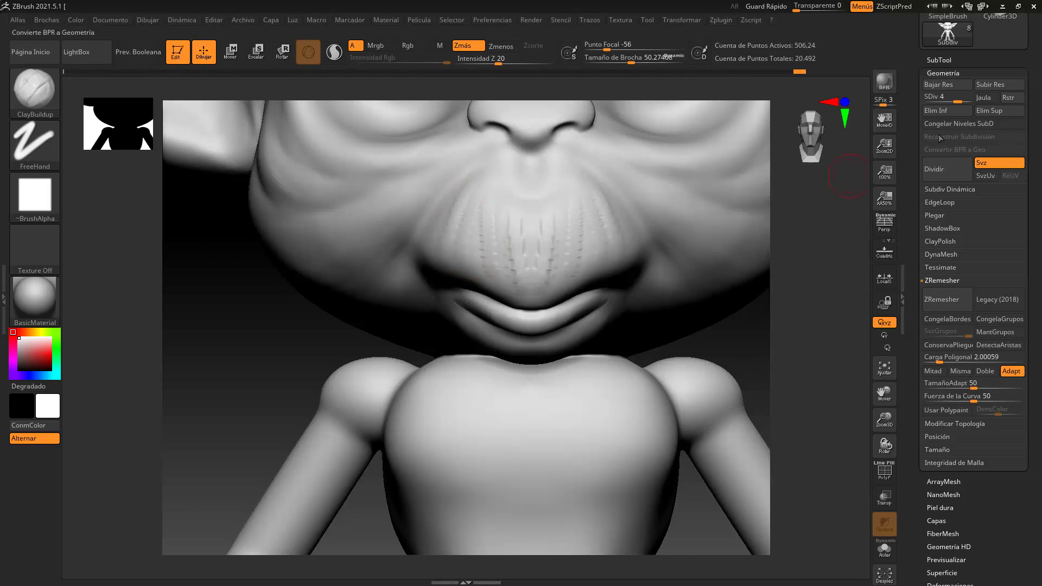
left_click_drag(543, 219, 517, 243, "shift")
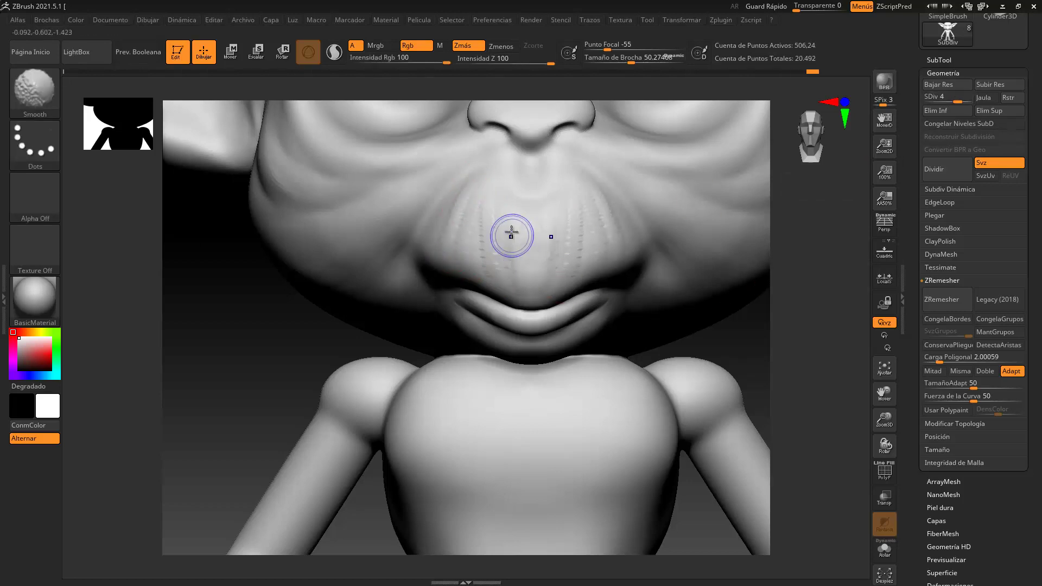
left_click_drag(445, 243, 461, 201, "shift")
left_click_drag(577, 244, 596, 235, "shift")
Step: Raise the mesh to subdivision level 5, then strengthen the upper-lip wrinkles with ClayBuildup and soften them
left_click_drag(958, 100, 967, 94)
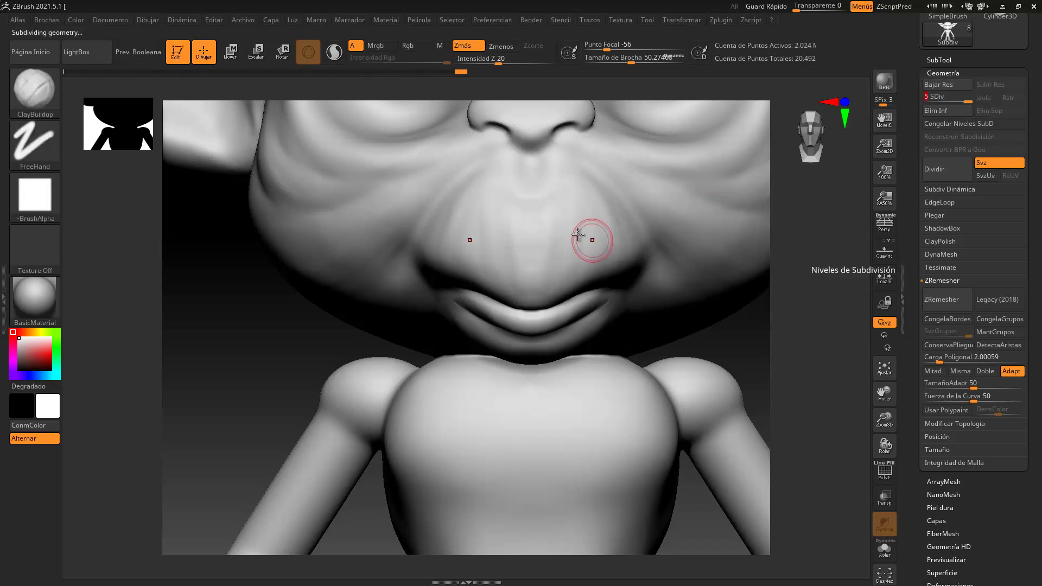
left_click_drag(508, 190, 529, 267)
mouse_move(516, 222)
left_mouse_down()
mouse_move(519, 259)
mouse_move(506, 202)
mouse_move(489, 216)
mouse_move(491, 240)
mouse_move(475, 201)
mouse_move(469, 257)
mouse_move(471, 206)
mouse_move(442, 251)
mouse_move(463, 193)
mouse_move(463, 205)
left_mouse_up()
left_click_drag(462, 204, 472, 201, "shift")
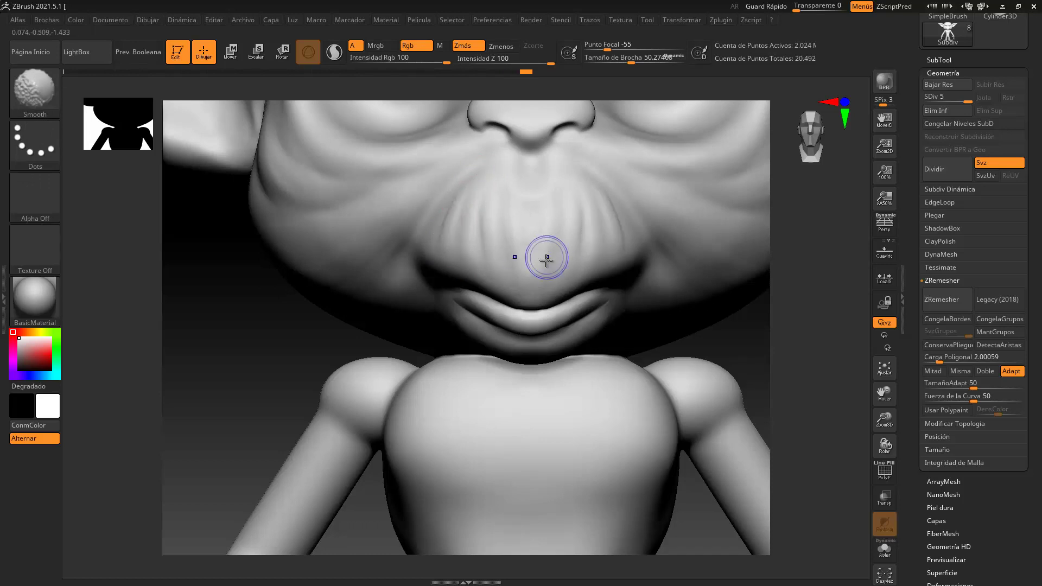
Step: Set the mesh to subdivision level 4 and sculpt ClayBuildup wrinkles under the eyes and across the cheeks
left_click_drag(225, 301, 275, 428, "alt")
mouse_move(360, 268)
left_mouse_down("shift")
mouse_move(342, 254)
mouse_move(380, 255)
left_mouse_up("shift")
left_click(949, 97)
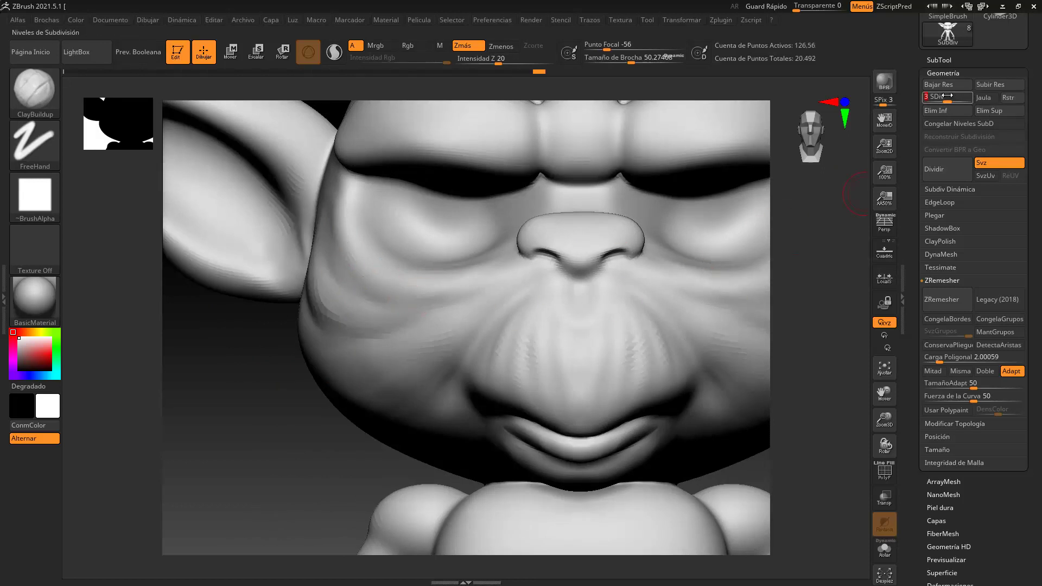
key("d")
left_click_drag(372, 309, 326, 272)
left_click_drag(393, 314, 338, 325)
mouse_move(343, 242)
left_mouse_down()
mouse_move(369, 286)
mouse_move(395, 301)
left_mouse_up()
mouse_move(358, 256)
left_mouse_down()
mouse_move(419, 286)
mouse_move(398, 280)
mouse_move(426, 281)
left_mouse_up()
left_click_drag(388, 276, 496, 265)
mouse_move(438, 301)
left_mouse_down()
mouse_move(515, 269)
mouse_move(412, 327)
left_mouse_up()
mouse_move(507, 281)
left_mouse_down()
mouse_move(395, 375)
mouse_move(391, 393)
mouse_move(417, 348)
left_mouse_up()
Step: Sculpt vertical ClayBuildup wrinkles on the bulge between the brows and along the brow ridge
left_click_drag(296, 387, 306, 510, "alt")
left_click_drag(567, 241, 579, 283)
mouse_move(554, 217)
left_mouse_down()
mouse_move(583, 298)
mouse_move(580, 222)
mouse_move(582, 292)
mouse_move(556, 239)
mouse_move(565, 277)
left_mouse_up()
left_click_drag(534, 230, 541, 283)
mouse_move(483, 223)
left_mouse_down()
mouse_move(502, 283)
mouse_move(533, 282)
left_mouse_up()
left_click_drag(539, 235, 548, 276)
mouse_move(500, 211)
left_mouse_down()
mouse_move(527, 291)
mouse_move(447, 195)
left_mouse_up()
mouse_move(483, 280)
left_mouse_down()
mouse_move(460, 188)
mouse_move(480, 295)
left_mouse_up()
left_click_drag(426, 209, 456, 276)
mouse_move(395, 226)
left_mouse_down()
mouse_move(439, 278)
mouse_move(408, 281)
left_mouse_up()
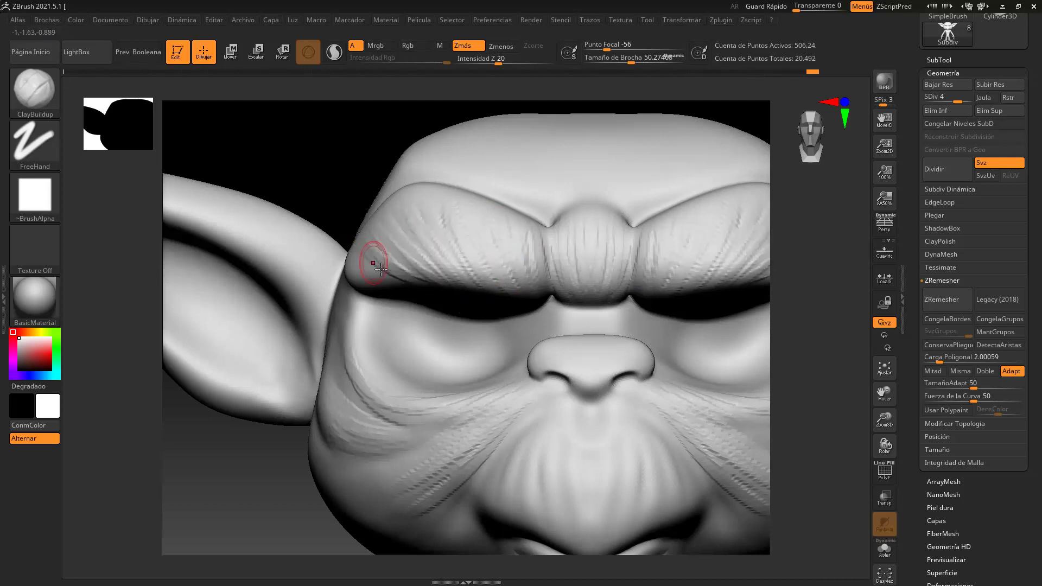
left_click_drag(343, 260, 369, 271)
Step: Set the brush size to about 72.5 and smooth the new wrinkles on the brows, brow bulge and cheeks
left_click(636, 61)
left_click_drag(542, 282, 505, 273, "shift")
left_click_drag(415, 250, 441, 280, "shift")
left_click_drag(609, 285, 591, 238, "shift")
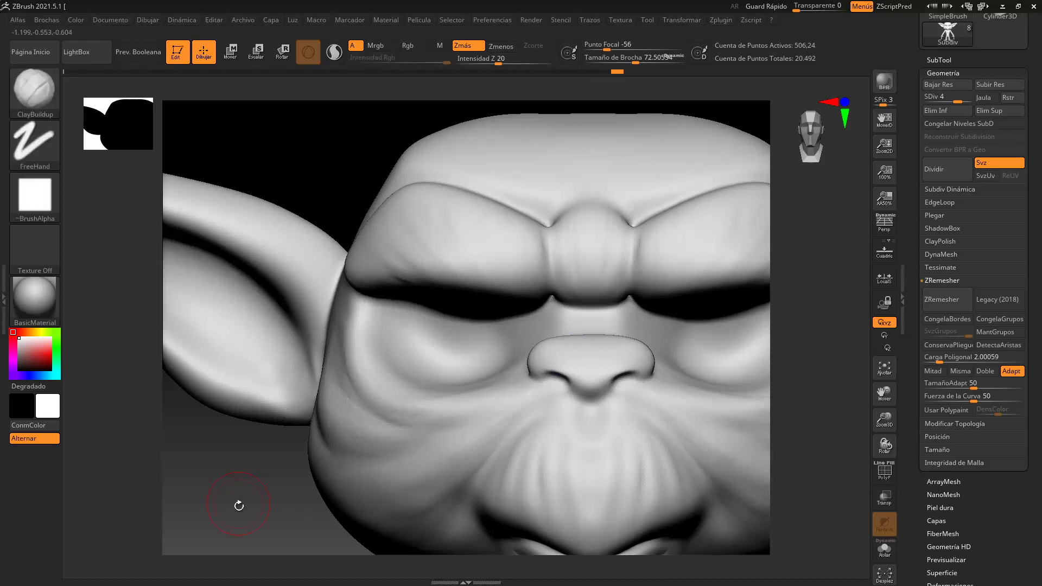
Step: Add ClayBuildup wrinkles on the side of the face around the temple and outer cheek, and smooth them
left_click_drag(239, 493, 288, 482)
mouse_move(275, 348)
left_mouse_down()
mouse_move(366, 442)
mouse_move(256, 320)
mouse_move(318, 386)
left_mouse_up()
left_click_drag(288, 326, 368, 419)
mouse_move(299, 363)
left_mouse_down()
mouse_move(276, 372)
mouse_move(272, 425)
mouse_move(326, 465)
mouse_move(267, 416)
mouse_move(302, 456)
mouse_move(249, 431)
mouse_move(298, 461)
mouse_move(307, 481)
mouse_move(342, 478)
mouse_move(324, 445)
mouse_move(324, 456)
mouse_move(333, 410)
mouse_move(276, 332)
mouse_move(247, 319)
left_mouse_up()
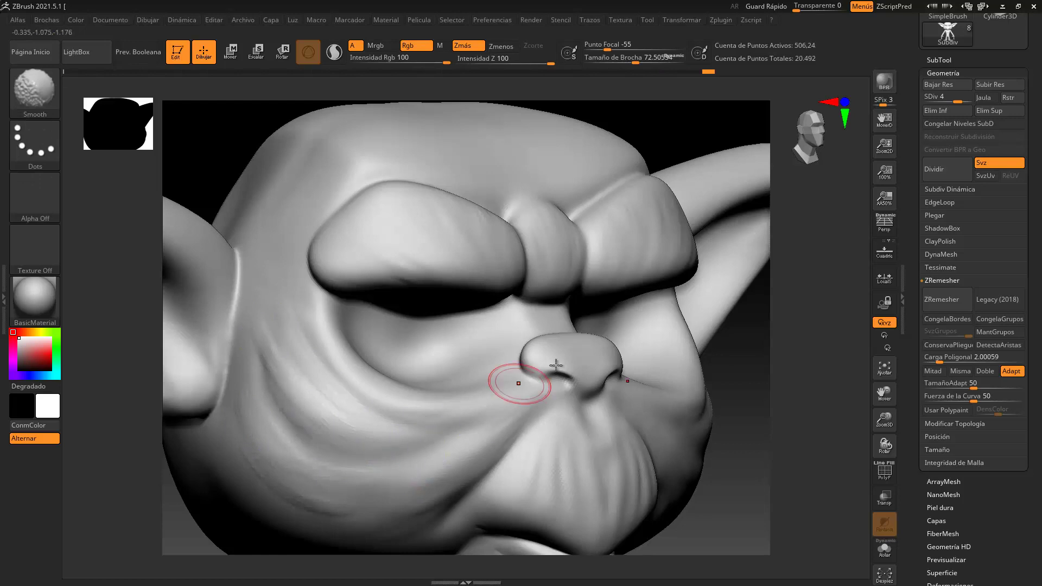
left_click_drag(774, 362, 753, 357, "shift")
Step: Sculpt horizontal ClayBuildup wrinkles across the forehead above the brows and smooth them
left_click_drag(733, 131, 635, 209)
left_click_drag(370, 328, 464, 310)
left_click_drag(375, 289, 471, 279)
left_click_drag(380, 253, 472, 245)
left_click_drag(380, 263, 505, 274)
mouse_move(370, 310)
left_mouse_down()
mouse_move(510, 298)
mouse_move(465, 299)
left_mouse_up()
mouse_move(380, 334)
left_mouse_down()
mouse_move(462, 323)
mouse_move(404, 341)
mouse_move(392, 357)
mouse_move(443, 338)
mouse_move(414, 316)
mouse_move(391, 236)
mouse_move(497, 224)
left_mouse_up()
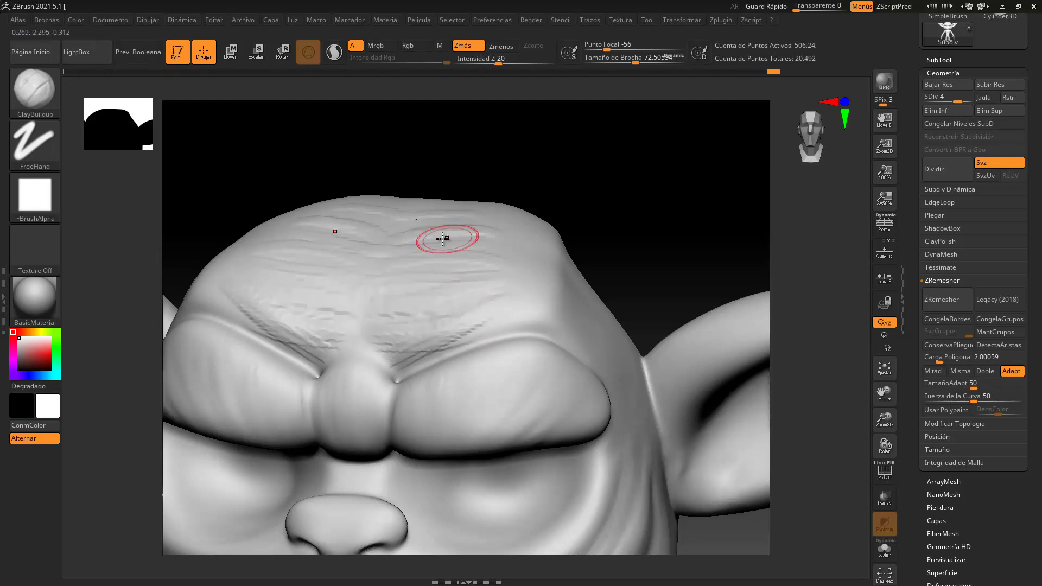
left_click_drag(421, 281, 421, 341, "shift")
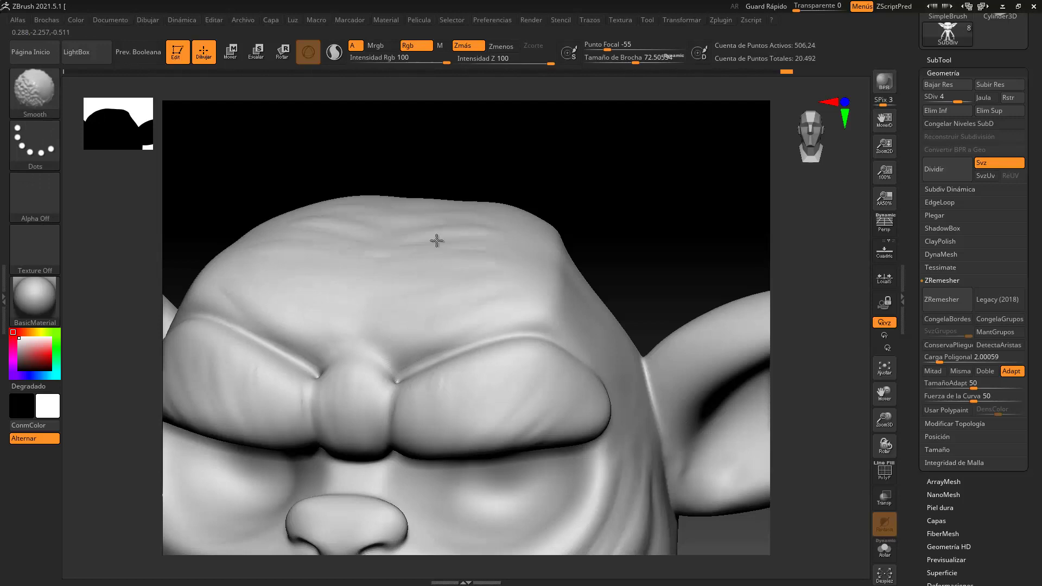
Step: Add further ClayBuildup wrinkle strokes across the brow ridge and soften them
left_click_drag(704, 249, 675, 227, "alt")
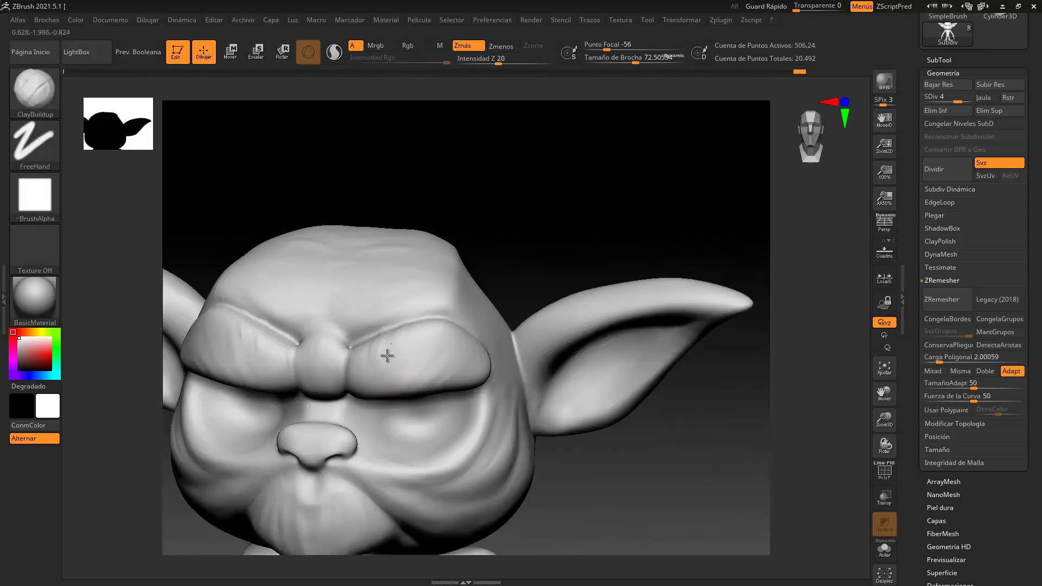
mouse_move(422, 328)
left_mouse_down()
mouse_move(458, 334)
mouse_move(472, 349)
mouse_move(467, 380)
left_mouse_up()
key("shift")
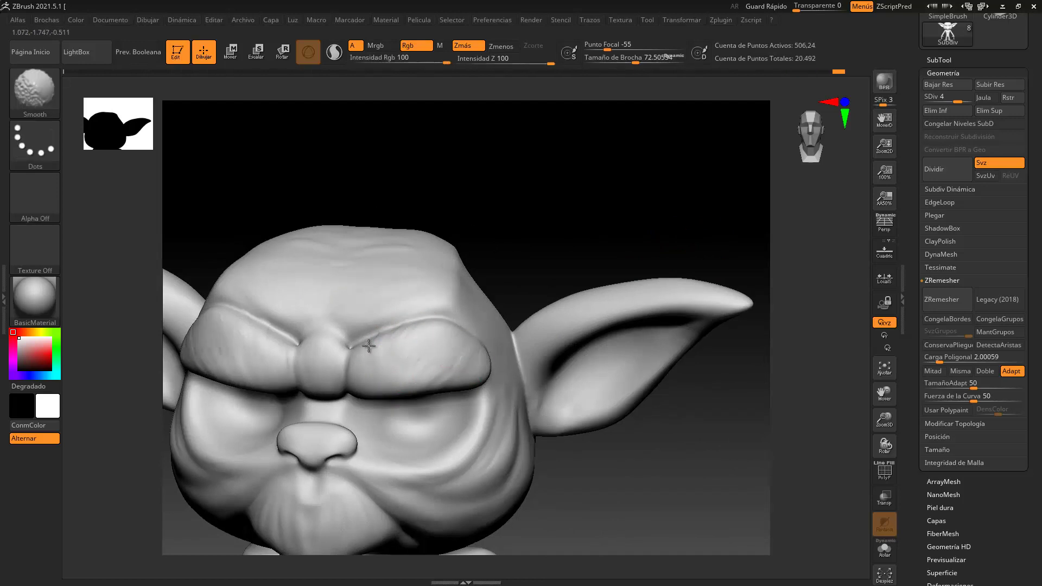
Step: Sculpt diagonal ClayBuildup wrinkles along the ear's upper outer rim, from its base to the tip
mouse_move(712, 475)
left_mouse_down()
mouse_move(654, 460)
mouse_move(648, 404)
mouse_move(704, 449)
mouse_move(449, 421)
left_mouse_up()
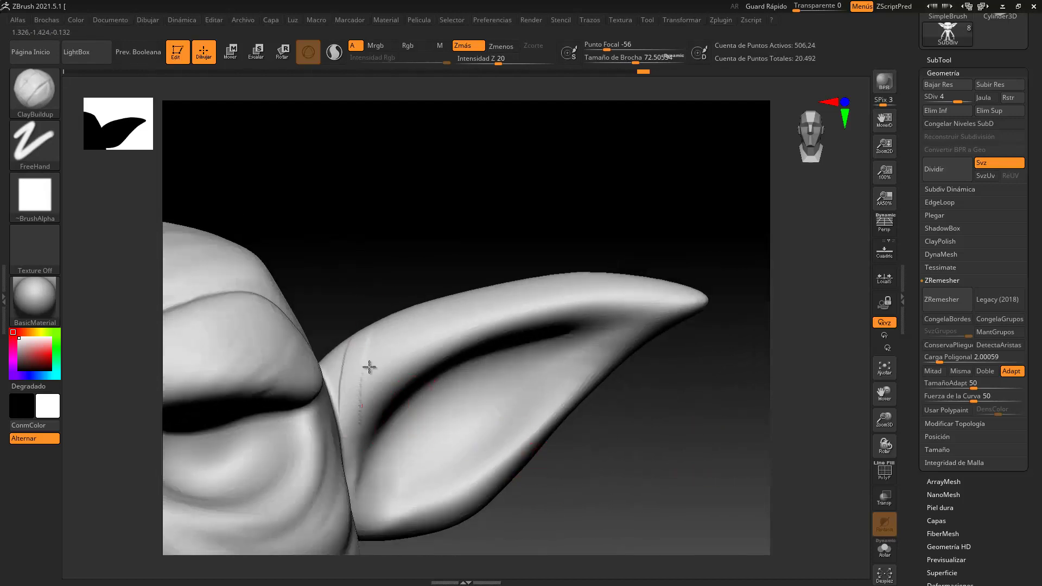
left_click_drag(438, 307, 383, 390)
left_click_drag(507, 285, 418, 370)
left_click_drag(539, 285, 478, 332)
left_click_drag(577, 273, 529, 316)
left_click_drag(653, 284, 582, 321)
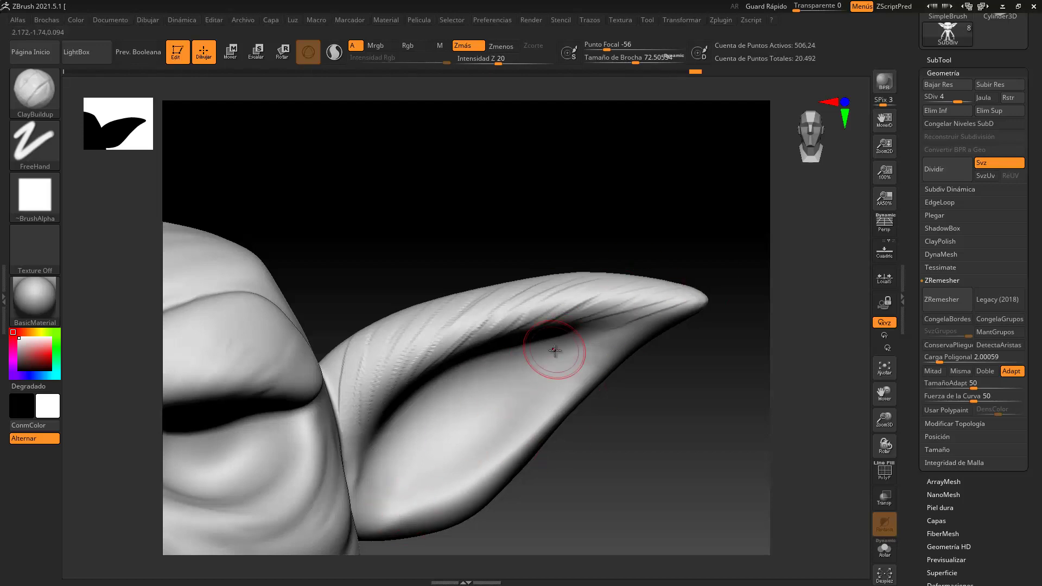
Step: Sculpt long ClayBuildup wrinkles lengthwise inside the ear and along its lower edge, and smooth the ear's wrinkles
left_click_drag(435, 460, 572, 334)
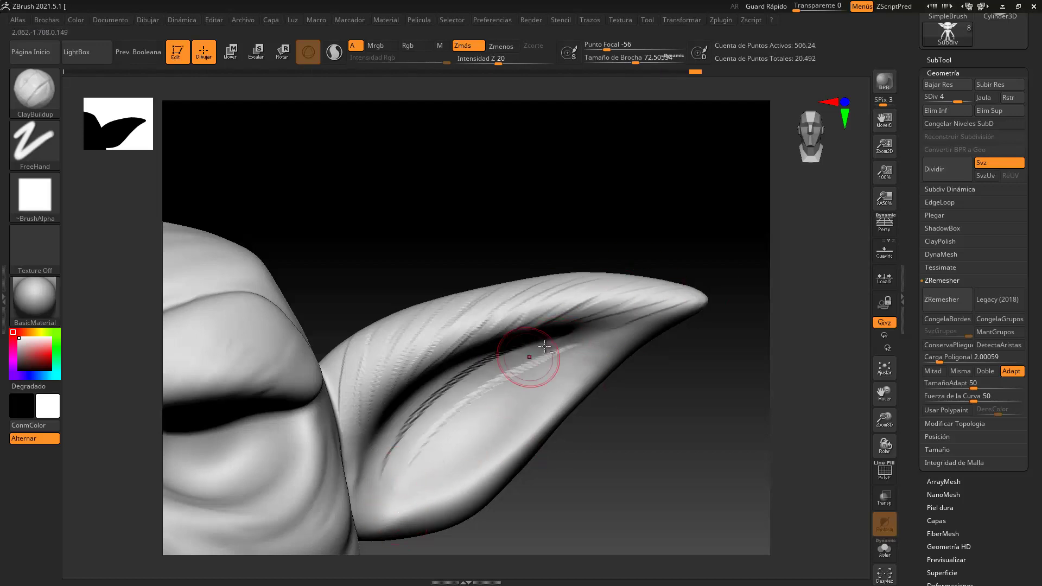
left_click_drag(449, 414, 519, 348)
left_click_drag(396, 480, 538, 355)
left_click_drag(402, 477, 543, 347)
left_click_drag(380, 505, 564, 358)
left_click_drag(385, 534, 486, 469)
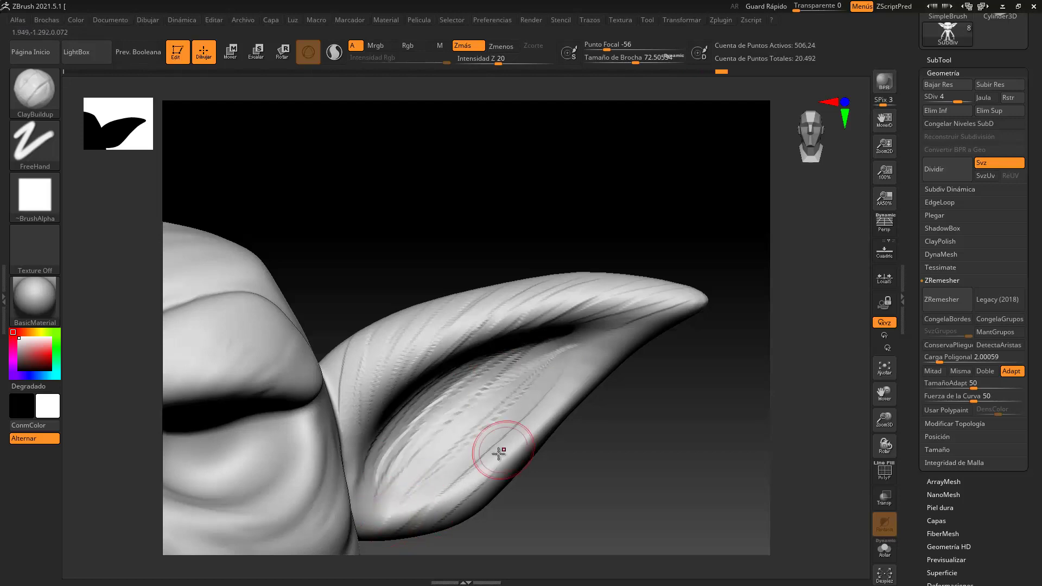
mouse_move(570, 361)
left_mouse_down("shift")
mouse_move(488, 444)
mouse_move(477, 378)
left_mouse_up("shift")
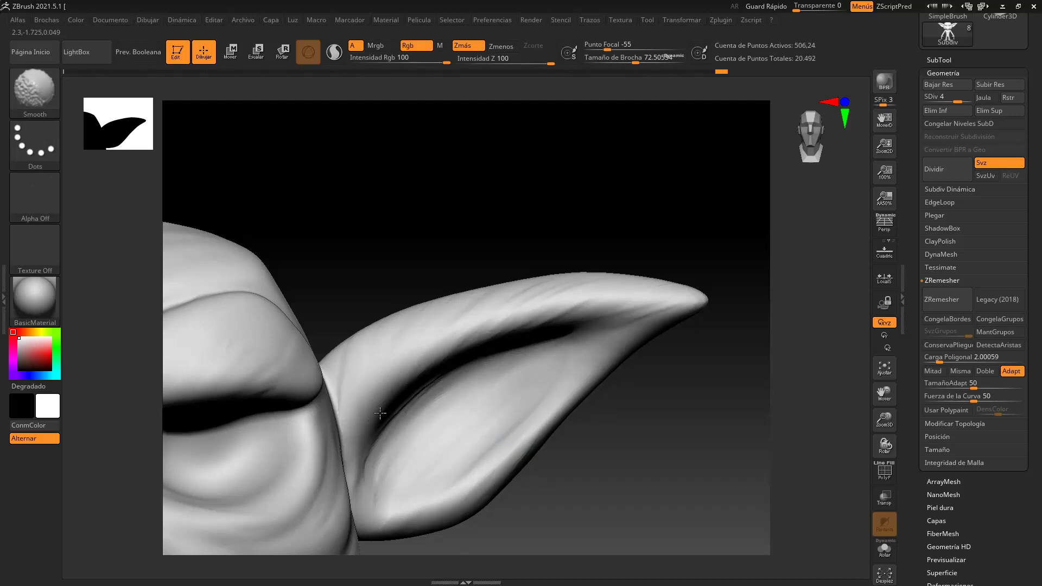
Step: Sculpt horizontal ClayBuildup wrinkles across the top and back of the head, and smooth them
left_click_drag(640, 491, 634, 321, "alt")
left_click_drag(627, 426, 649, 298, "alt")
mouse_move(613, 367)
left_mouse_down()
mouse_move(702, 344)
mouse_move(626, 358)
mouse_move(290, 480)
left_mouse_up()
left_click_drag(599, 193, 611, 328)
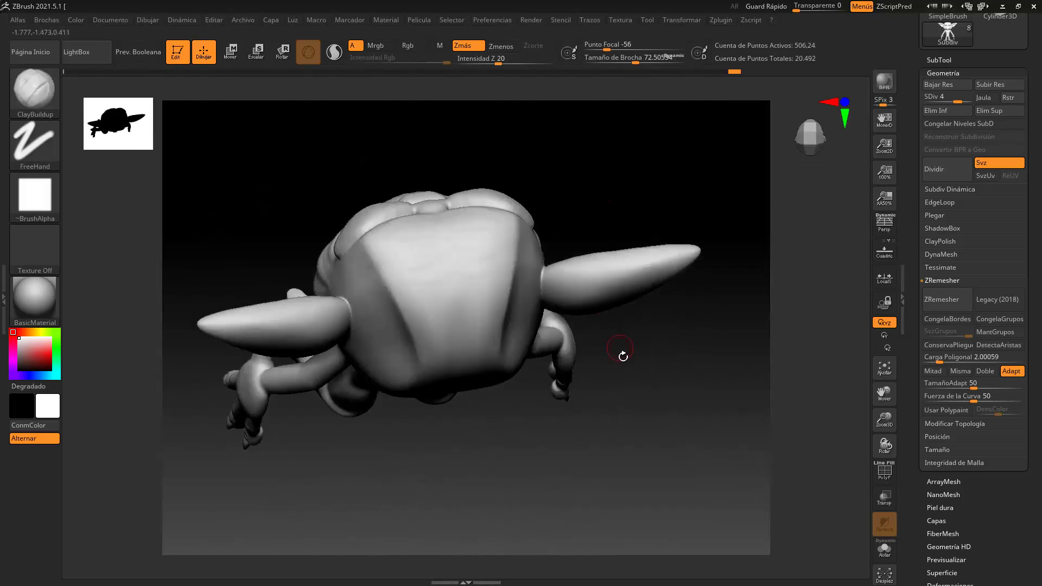
mouse_move(588, 163)
left_mouse_down()
mouse_move(581, 188)
mouse_move(674, 421)
mouse_move(621, 437)
mouse_move(667, 450)
mouse_move(594, 482)
mouse_move(344, 414)
left_mouse_up()
mouse_move(373, 273)
left_mouse_down()
mouse_move(345, 268)
mouse_move(431, 284)
mouse_move(368, 305)
mouse_move(394, 350)
mouse_move(425, 360)
mouse_move(424, 399)
left_mouse_up()
mouse_move(337, 235)
left_mouse_down()
mouse_move(328, 223)
mouse_move(466, 210)
mouse_move(431, 239)
mouse_move(477, 307)
left_mouse_up()
mouse_move(402, 287)
left_mouse_down()
mouse_move(414, 306)
mouse_move(478, 338)
left_mouse_up()
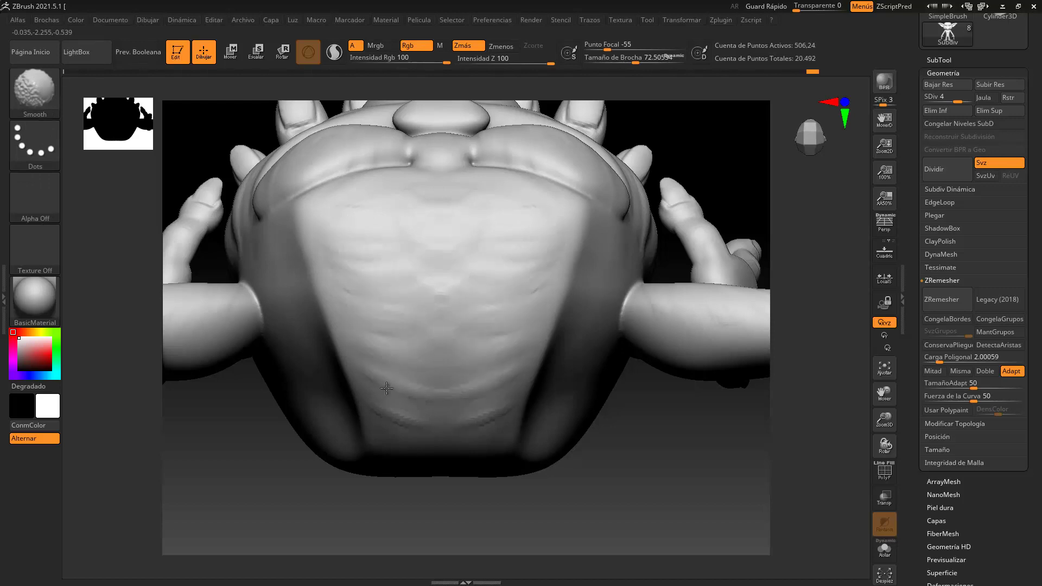
left_click_drag(666, 454, 668, 396, "shift")
Step: Examine the whole figure from the face and ears down to the hands and feet
mouse_move(685, 481)
left_mouse_down("alt")
mouse_move(663, 282)
mouse_move(652, 266)
mouse_move(719, 370)
mouse_move(697, 323)
left_mouse_up("alt")
mouse_move(642, 369)
left_mouse_down()
mouse_move(657, 274)
mouse_move(753, 467)
left_mouse_up()
left_click_drag(753, 468, 668, 293, "alt")
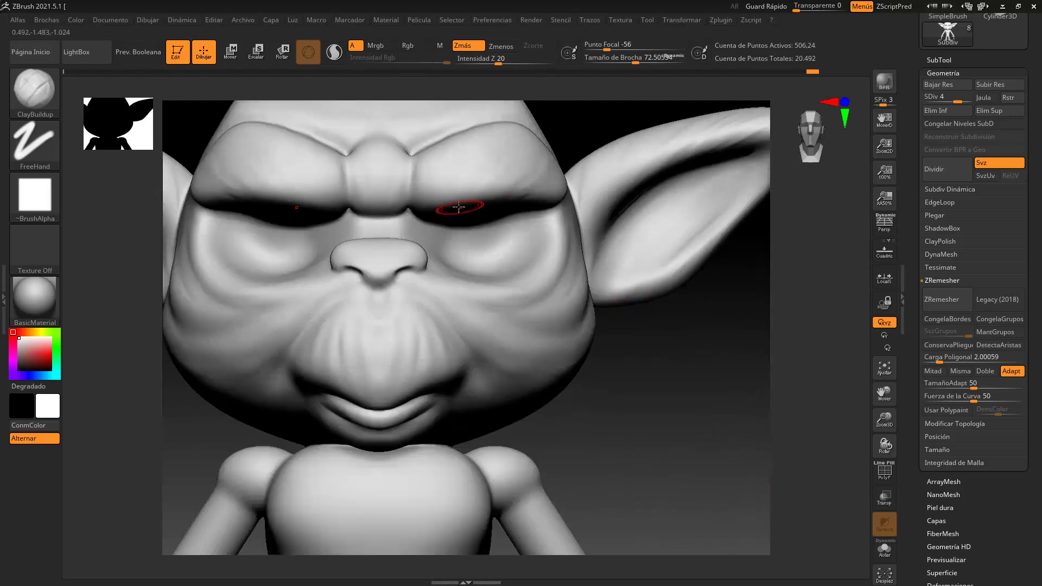
left_click_drag(675, 420, 625, 297, "alt")
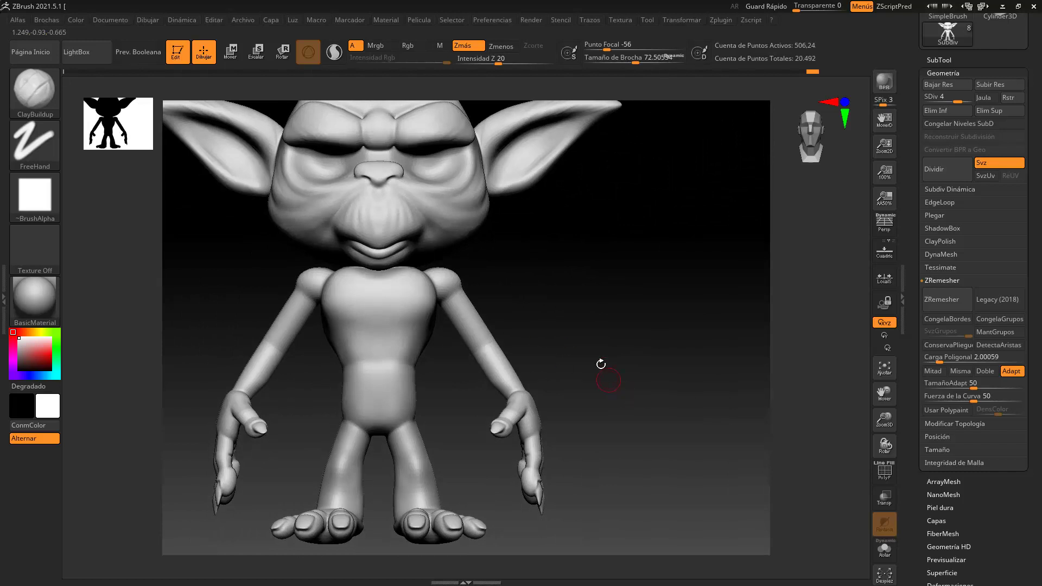
mouse_move(604, 416)
left_mouse_down()
mouse_move(489, 413)
mouse_move(524, 406)
left_mouse_up()
mouse_move(600, 497)
left_mouse_down()
mouse_move(654, 475)
mouse_move(634, 438)
left_mouse_up()
left_click_drag(622, 443, 628, 296, "alt")
left_click_drag(619, 375, 667, 159, "alt")
left_click_drag(689, 293, 668, 112, "alt")
left_click_drag(534, 398, 547, 488, "alt")
left_click_drag(690, 196, 662, 358, "alt")
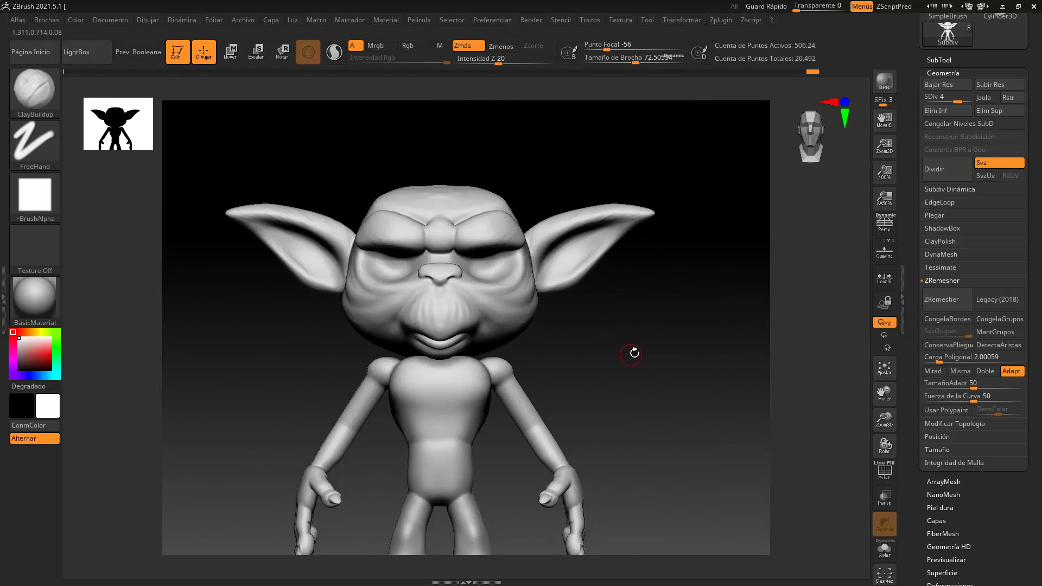
left_click_drag(641, 370, 482, 310, "alt")
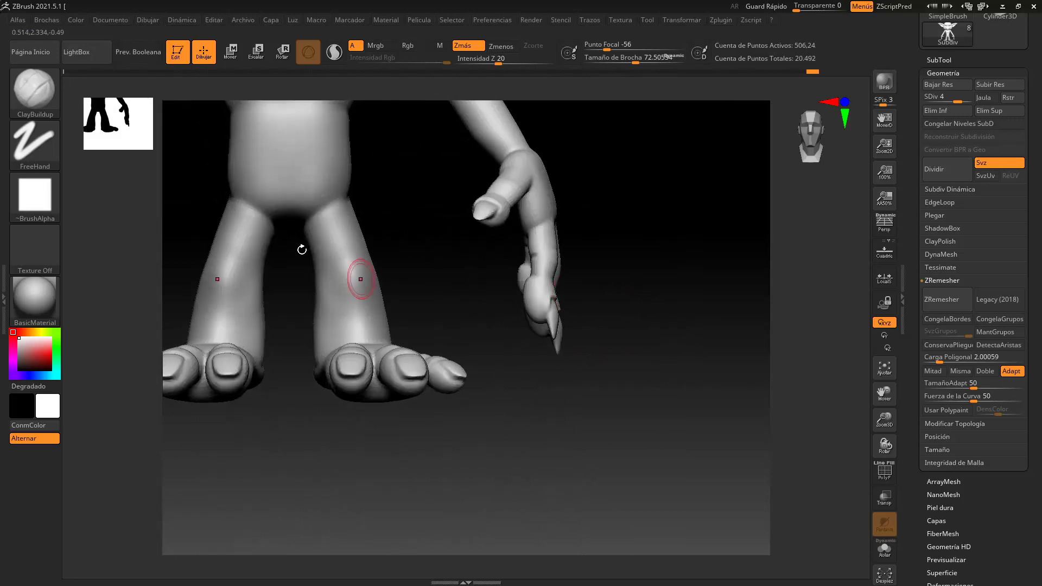
Step: Import image 03 from D:\Recursos\alphas de manos\PNG as the ClayBuildup alpha and set the stroke to DragRect
left_click(30, 148)
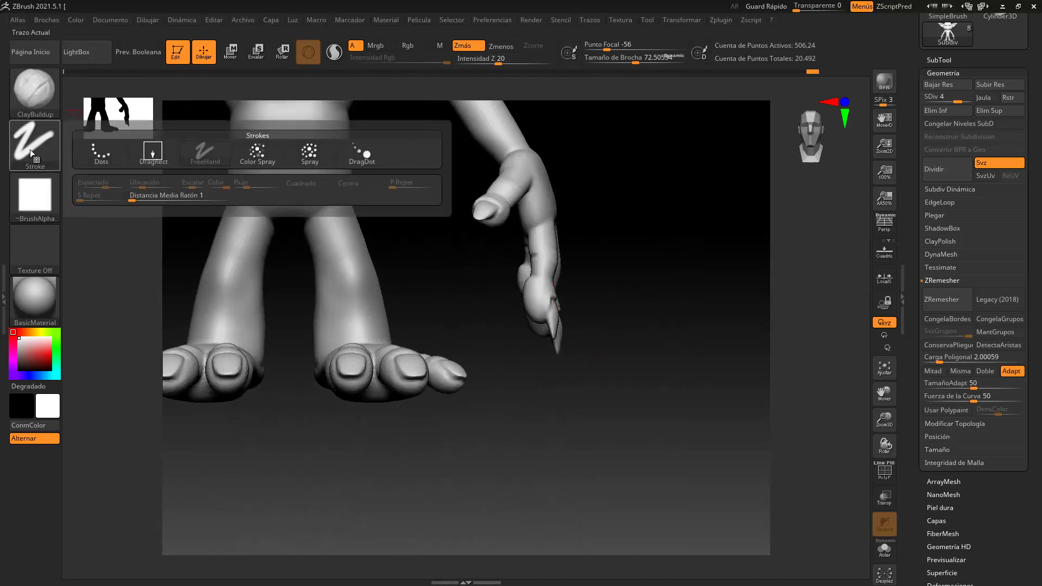
left_click(50, 200)
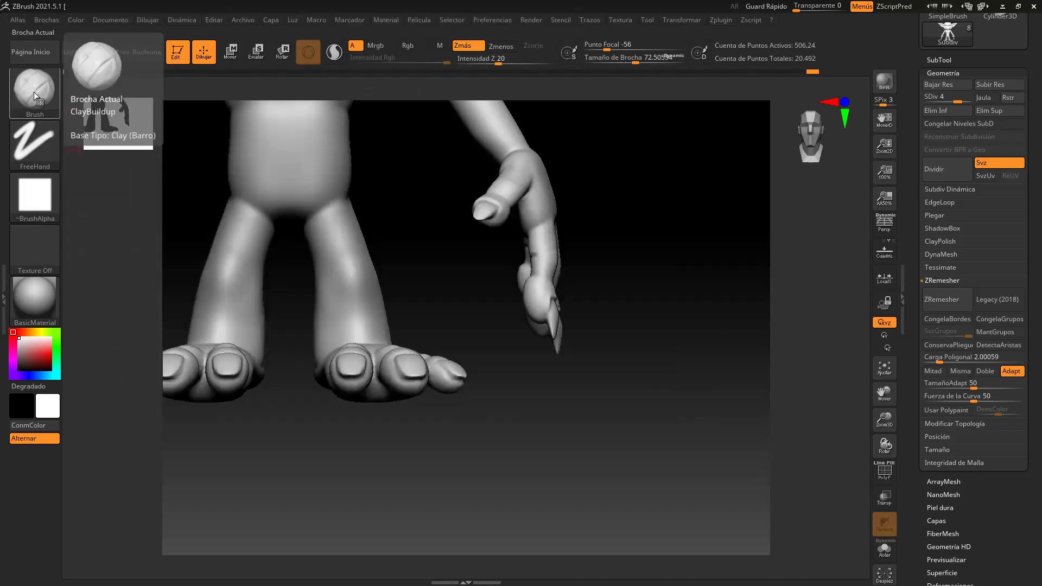
left_click(38, 195)
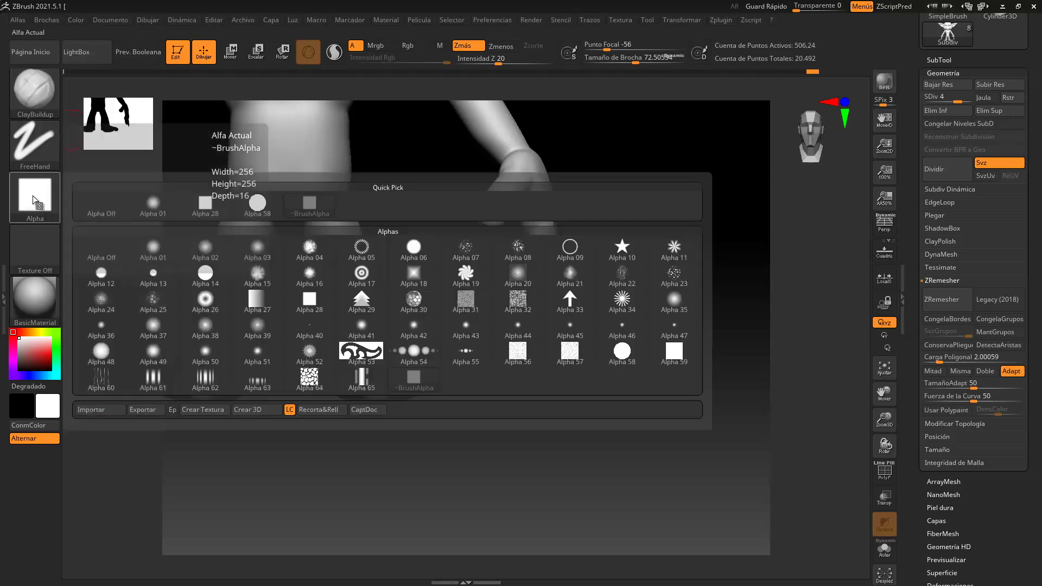
left_click(101, 411)
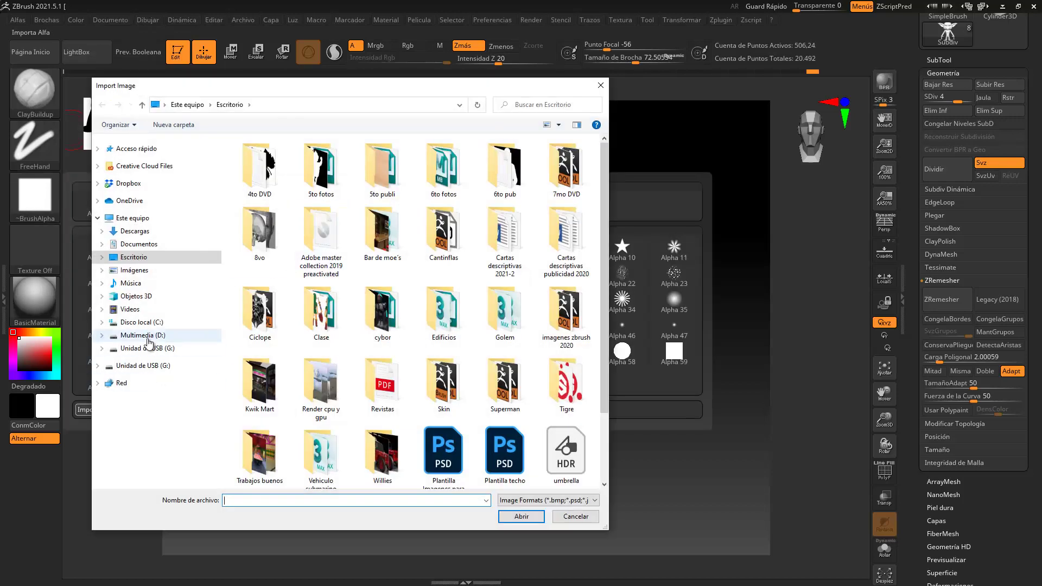
left_click(142, 336)
left_click_drag(612, 168, 422, 401)
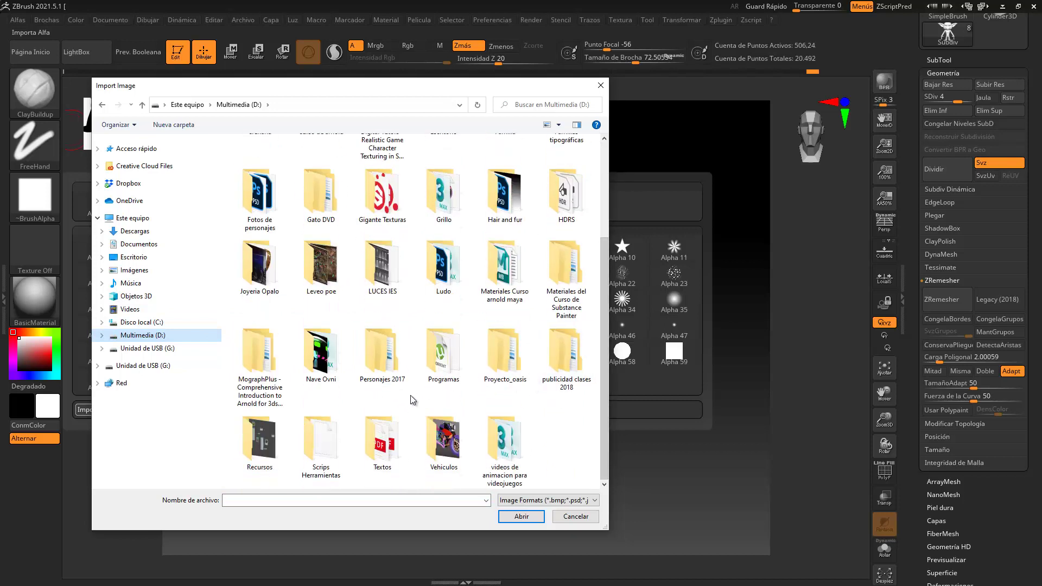
left_click(263, 441)
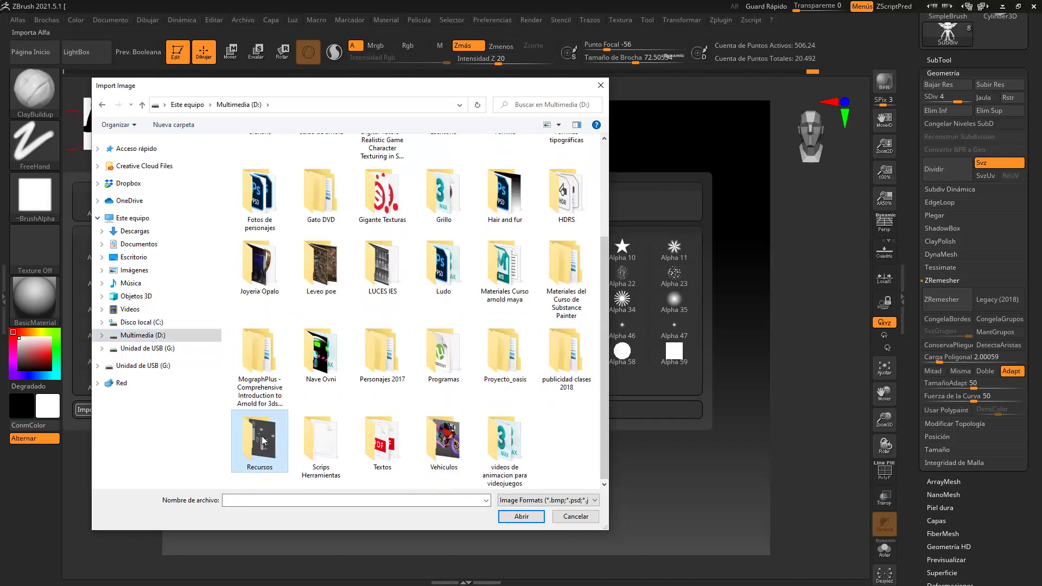
double_click(268, 434)
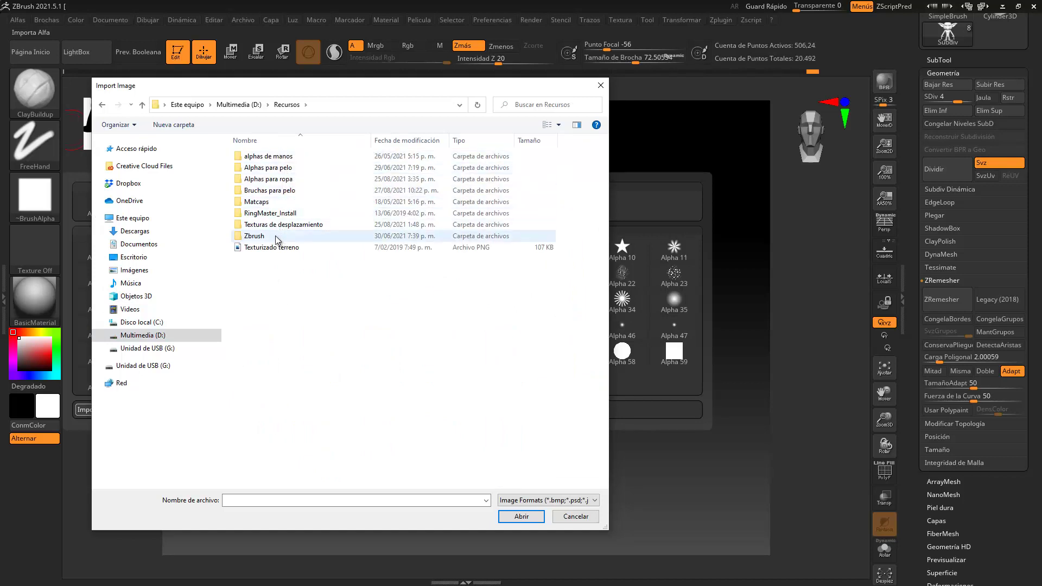
double_click(271, 158)
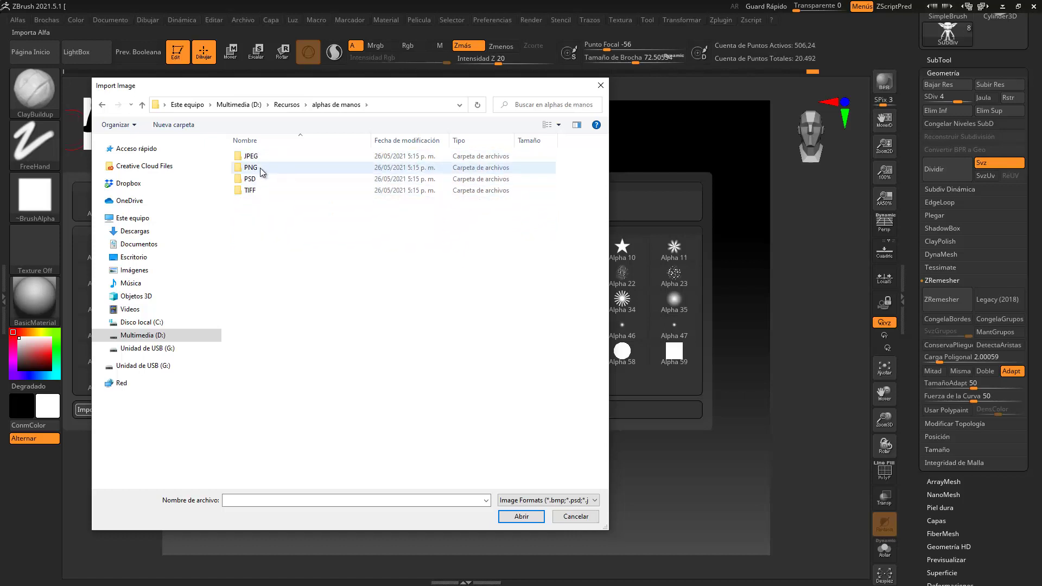
double_click(251, 168)
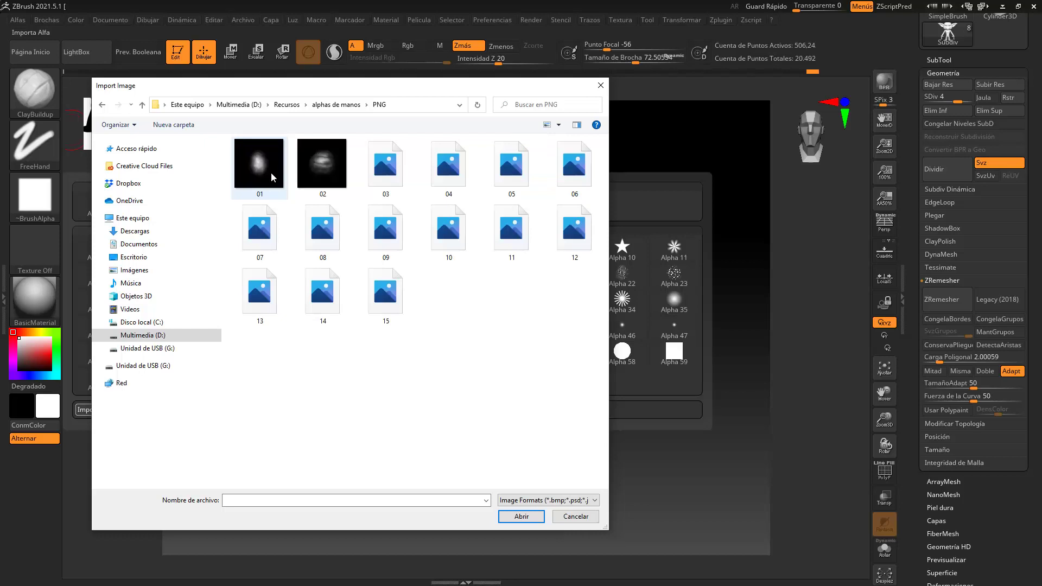
left_click(391, 171)
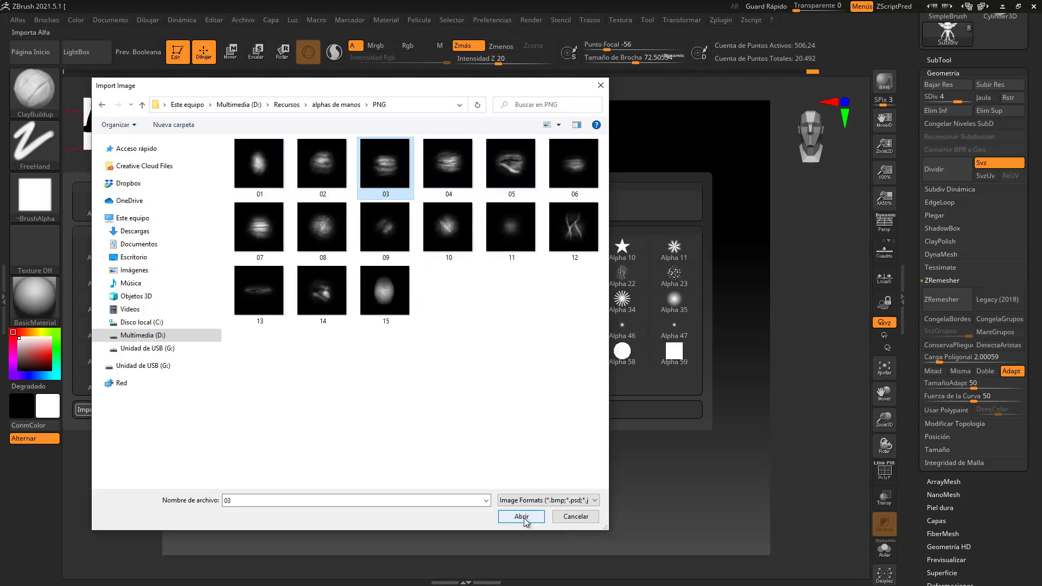
left_click(521, 516)
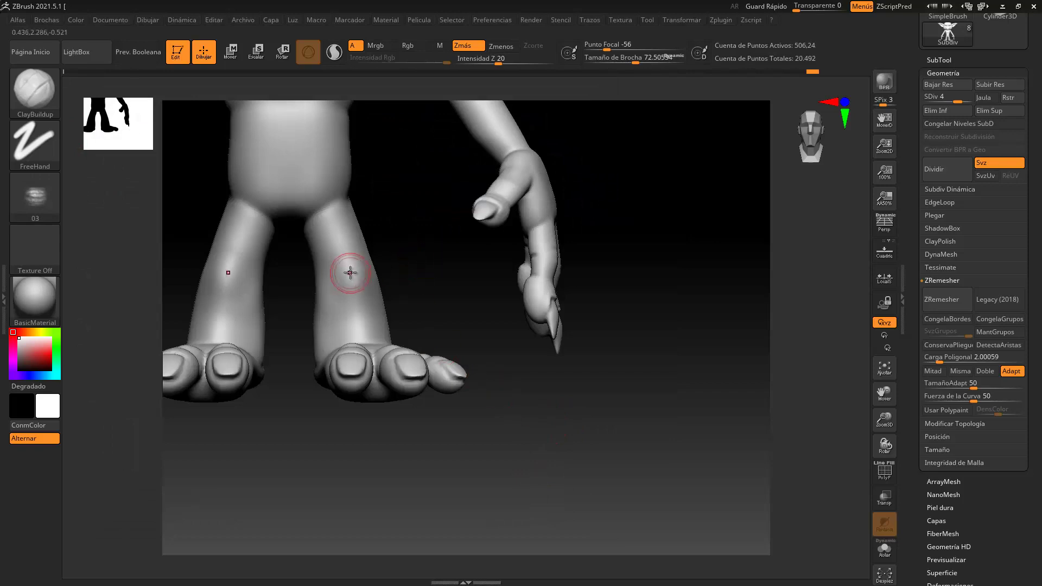
left_click(35, 144)
left_click(161, 154)
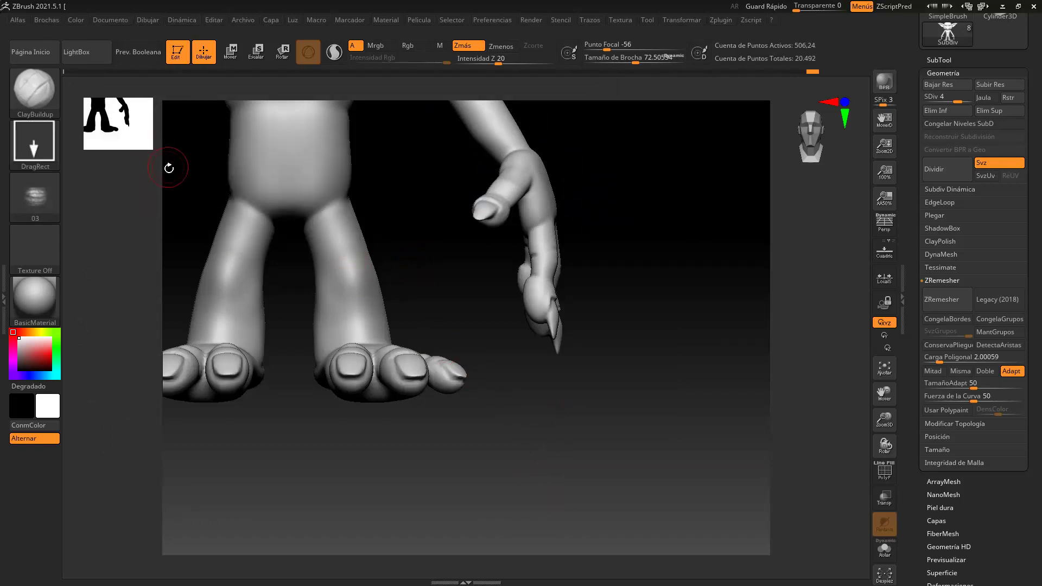
Step: Try stamping the 03 wrinkle alpha on the knees and raising the mesh to subdivision level 5, and undo it
left_click_drag(442, 259, 494, 245, "alt")
left_click_drag(419, 437, 412, 443)
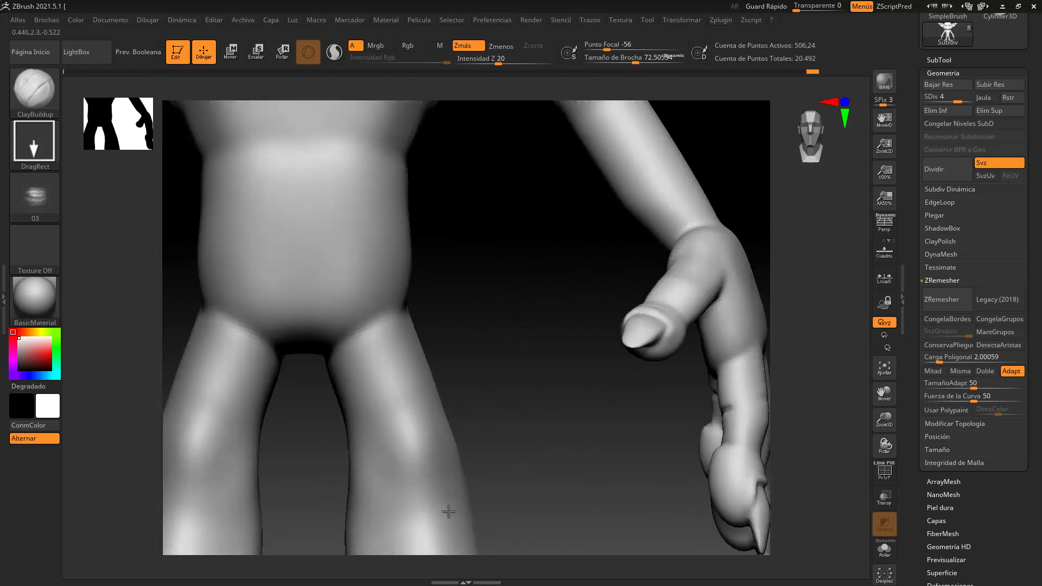
left_click_drag(526, 453, 517, 321, "alt")
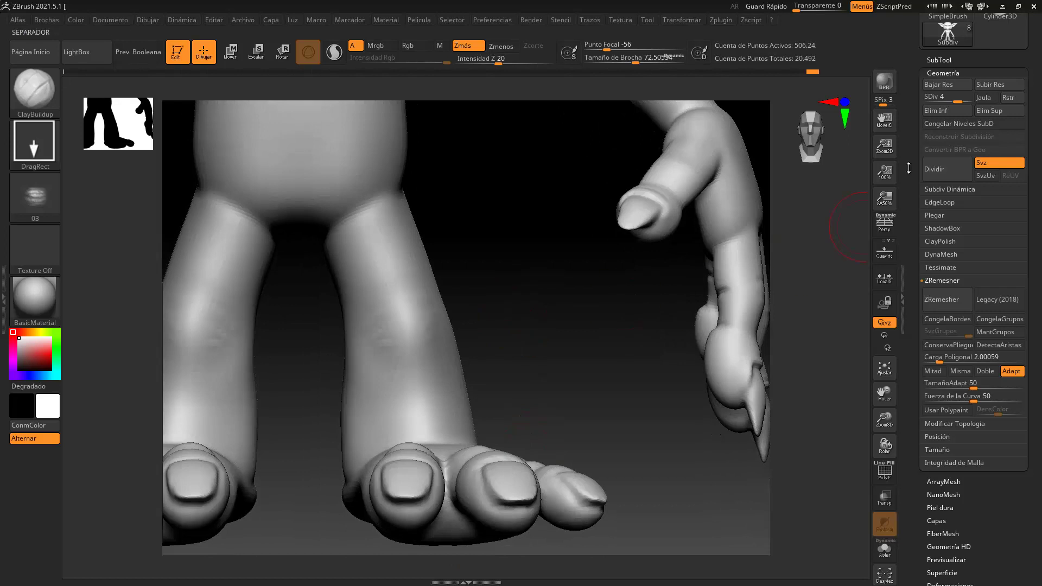
left_click_drag(957, 101, 977, 103)
left_click_drag(516, 309, 494, 328)
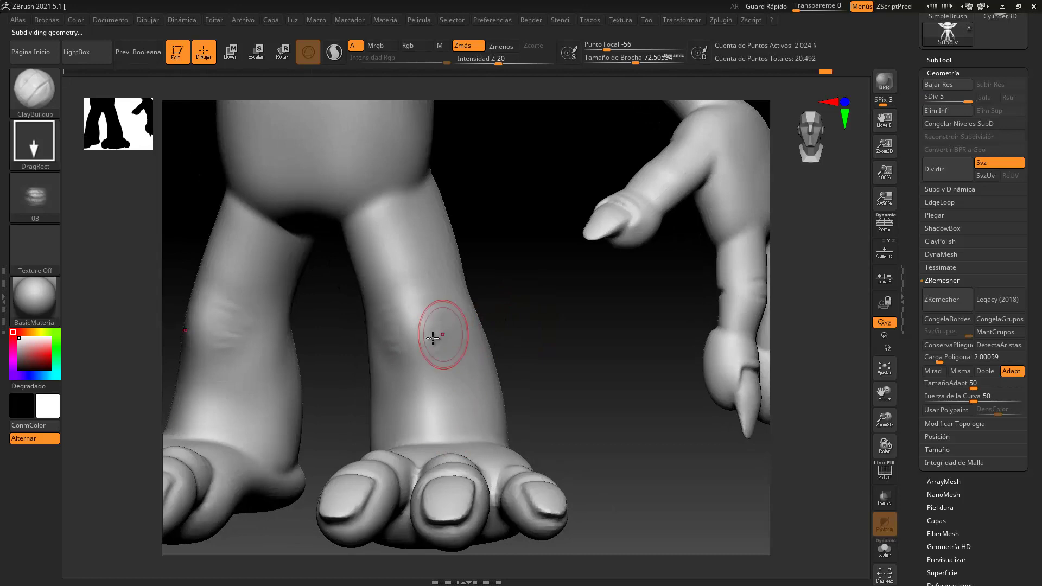
left_click_drag(565, 349, 491, 338)
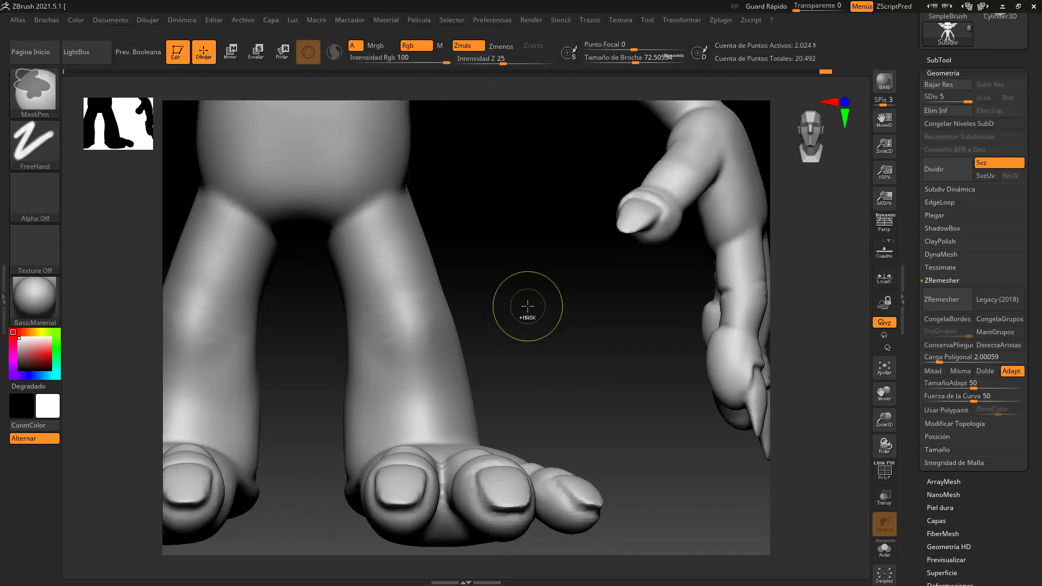
key("ctrl+z")
Step: Set the Z intensity to 41, stamp the wrinkle alpha on the finger joints, and reduce the brush size to about 37.4
left_click(502, 59)
type("41")
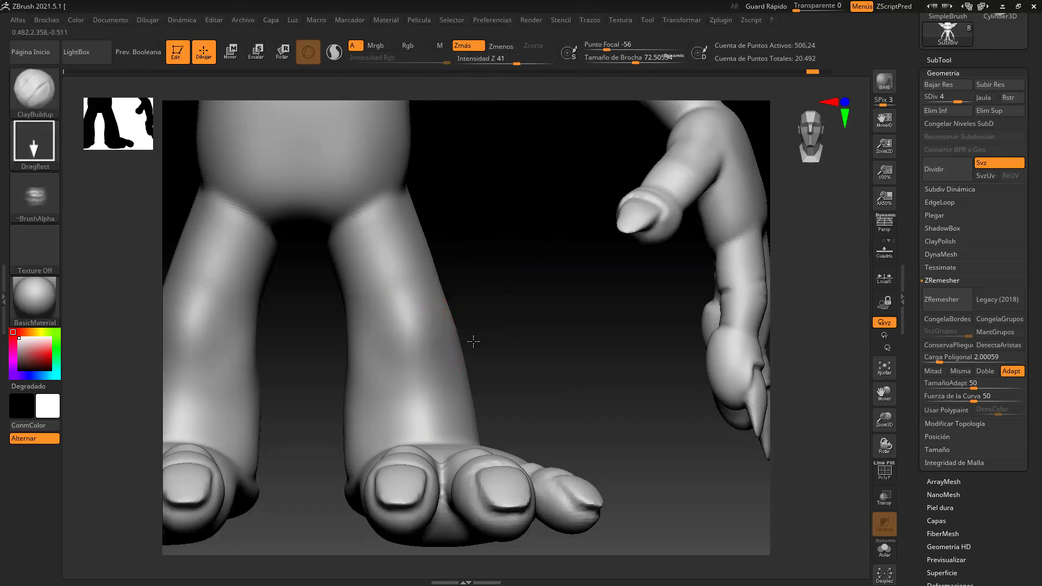
mouse_move(423, 269)
left_mouse_down()
mouse_move(452, 220)
mouse_move(552, 342)
mouse_move(539, 319)
mouse_move(600, 376)
mouse_move(537, 342)
mouse_move(598, 317)
mouse_move(624, 214)
mouse_move(605, 154)
mouse_move(604, 173)
left_mouse_up()
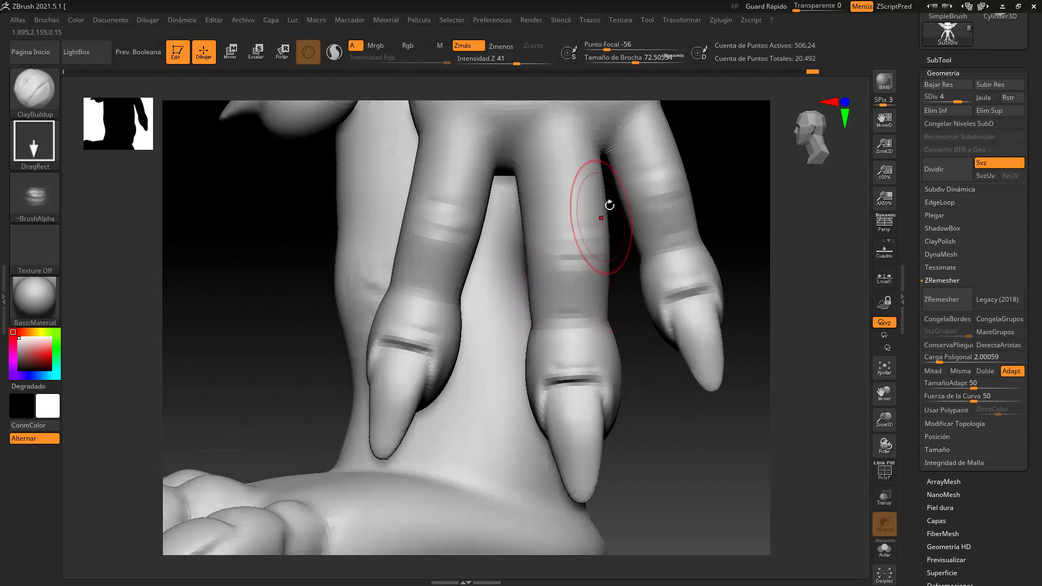
left_click_drag(636, 61, 629, 61)
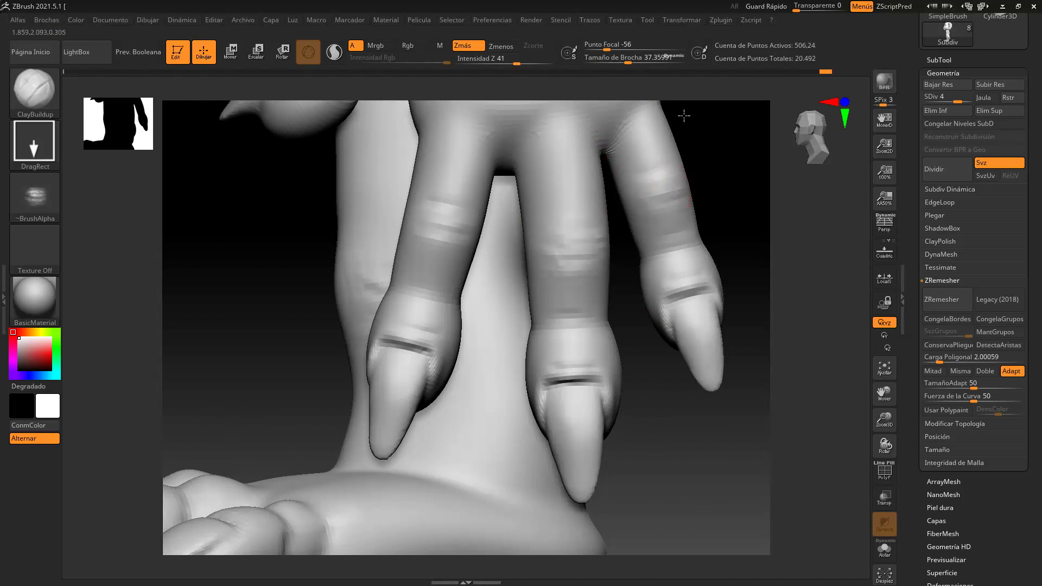
Step: Switch to subdivision level 5, set the brush size to about 75.7 and stamp more wrinkles on the knees
left_click_drag(735, 209, 676, 96, "alt")
left_click_drag(706, 265, 626, 344, "alt")
left_click_drag(608, 247, 731, 272)
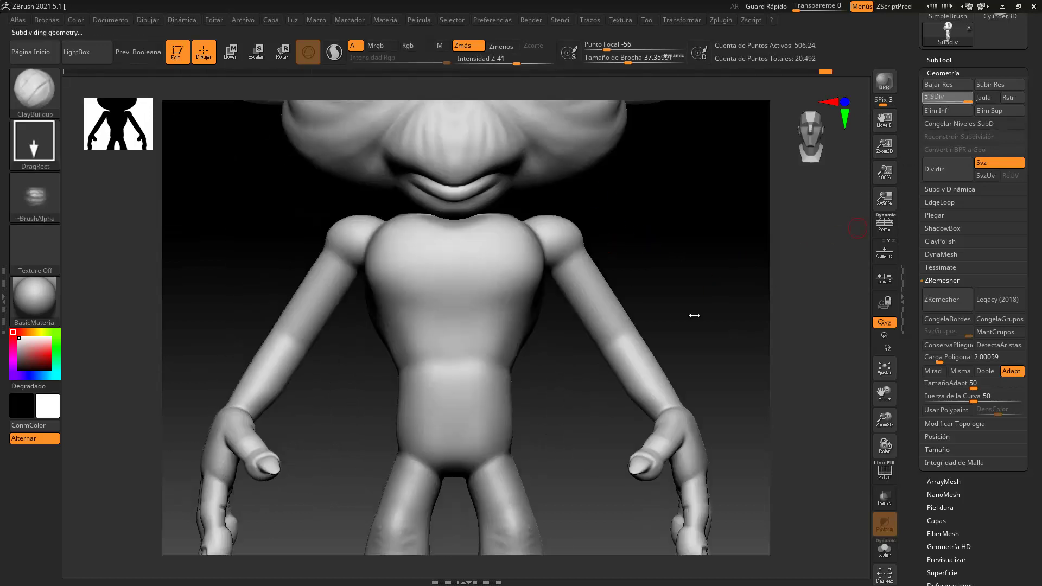
left_click_drag(691, 337, 644, 158, "alt")
left_click_drag(573, 366, 614, 342, "alt")
left_click_drag(435, 284, 651, 294, "alt")
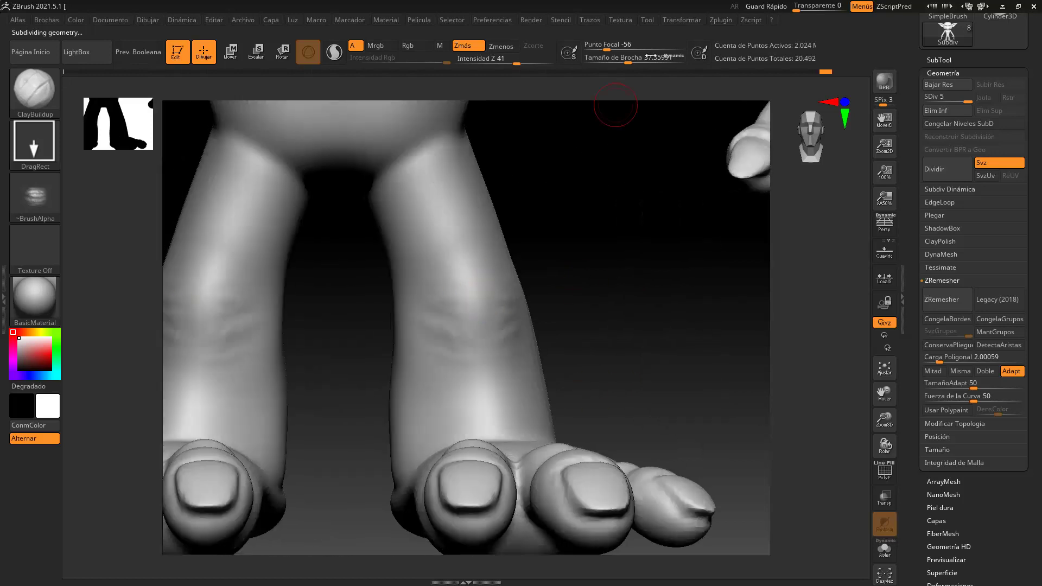
left_click_drag(628, 60, 636, 59)
left_click_drag(476, 320, 473, 308)
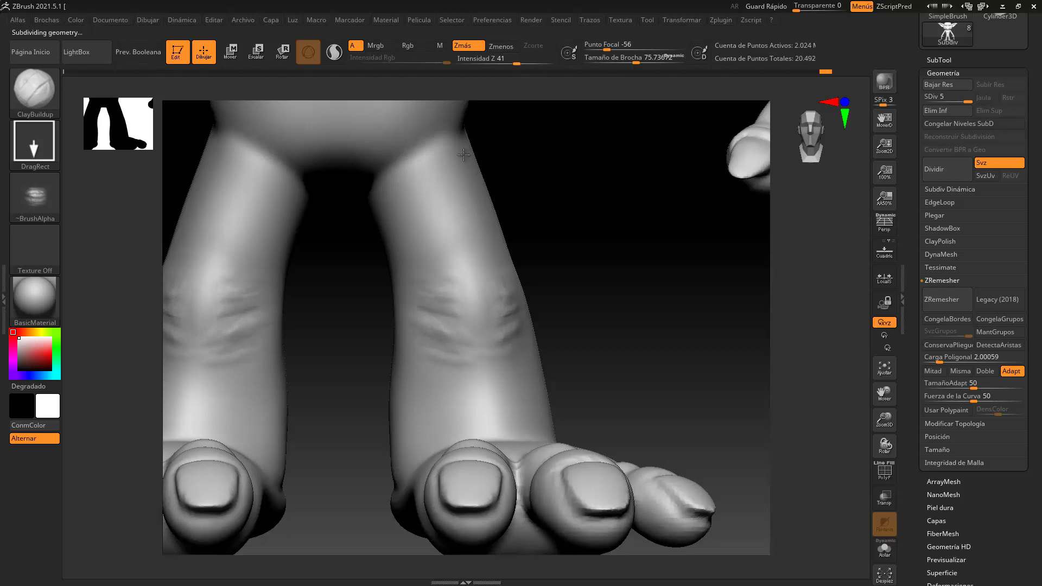
mouse_move(603, 203)
left_mouse_down("alt")
mouse_move(668, 380)
mouse_move(621, 307)
left_mouse_up("alt")
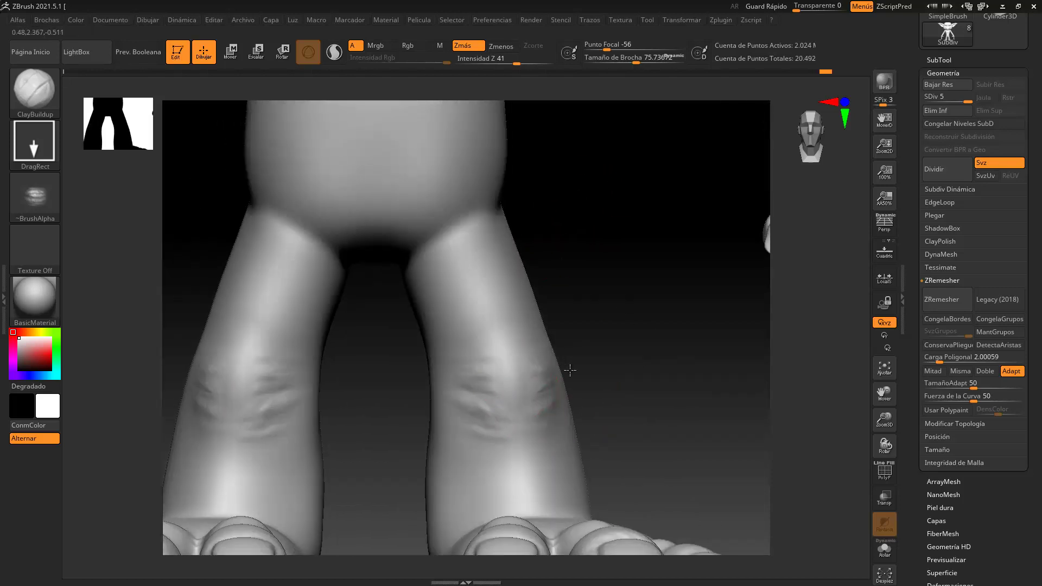
Step: Examine the wrinkle detail on the finger joints up close
key("shift")
left_click_drag(641, 375, 530, 429, "alt")
left_click_drag(659, 293, 760, 399)
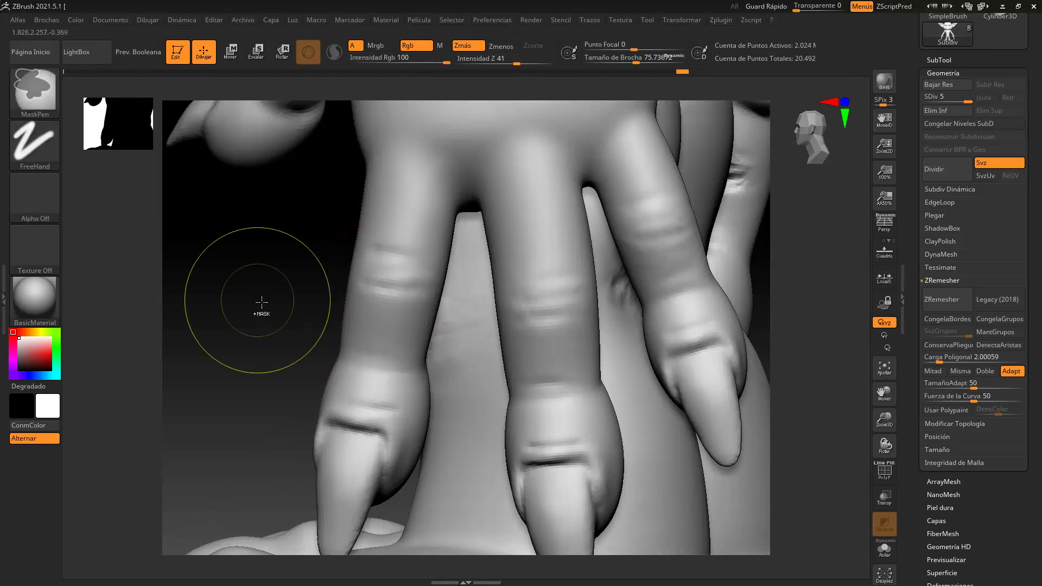
Step: Undo the last wrinkle stamp on the inner side of the finger and drop the mesh to subdivision level 4
left_click_drag(296, 304, 400, 307)
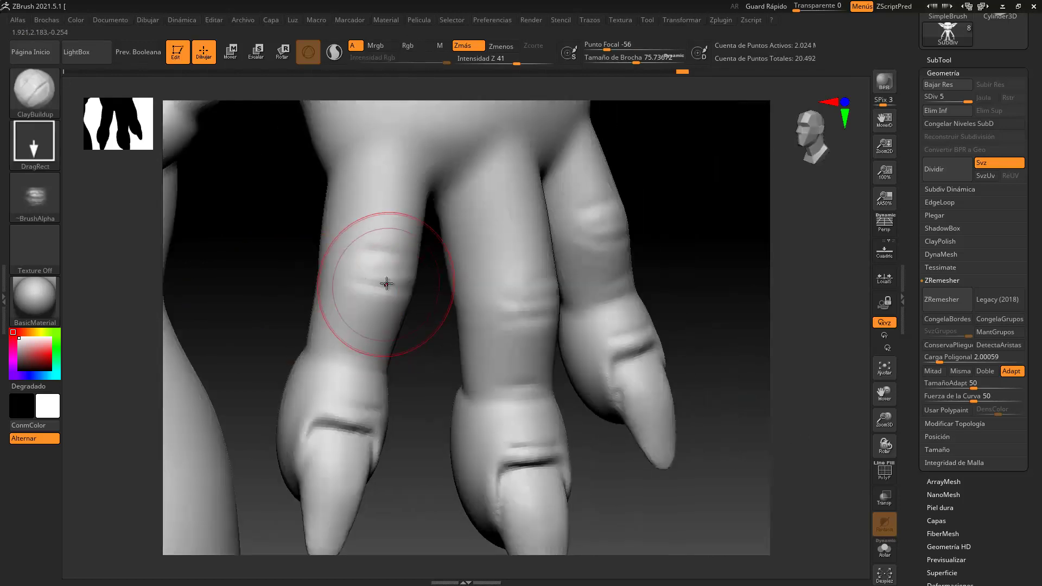
mouse_move(272, 315)
left_mouse_down()
mouse_move(298, 279)
mouse_move(517, 310)
mouse_move(689, 307)
mouse_move(600, 323)
left_mouse_up()
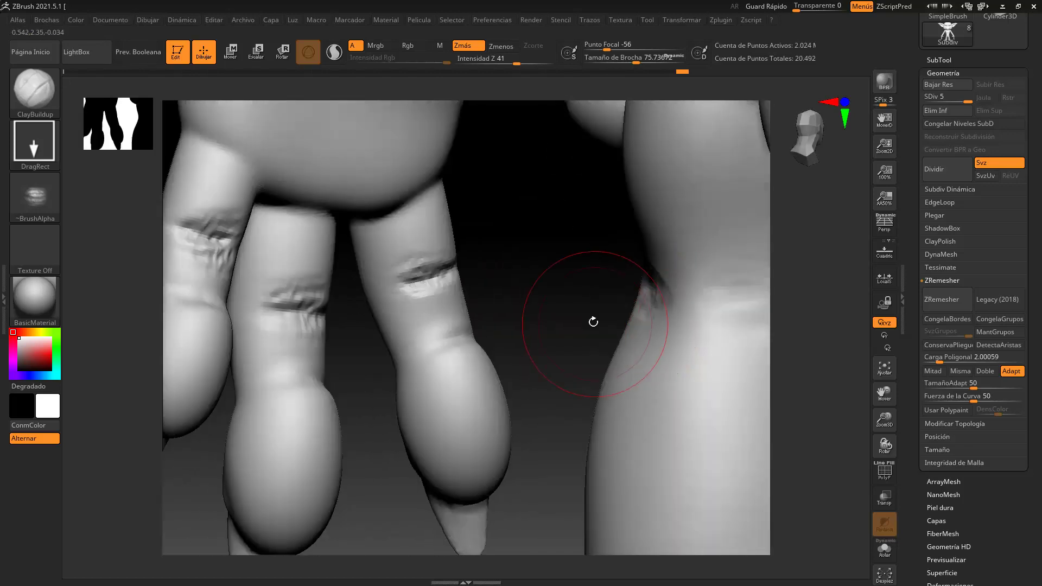
key("ctrl")
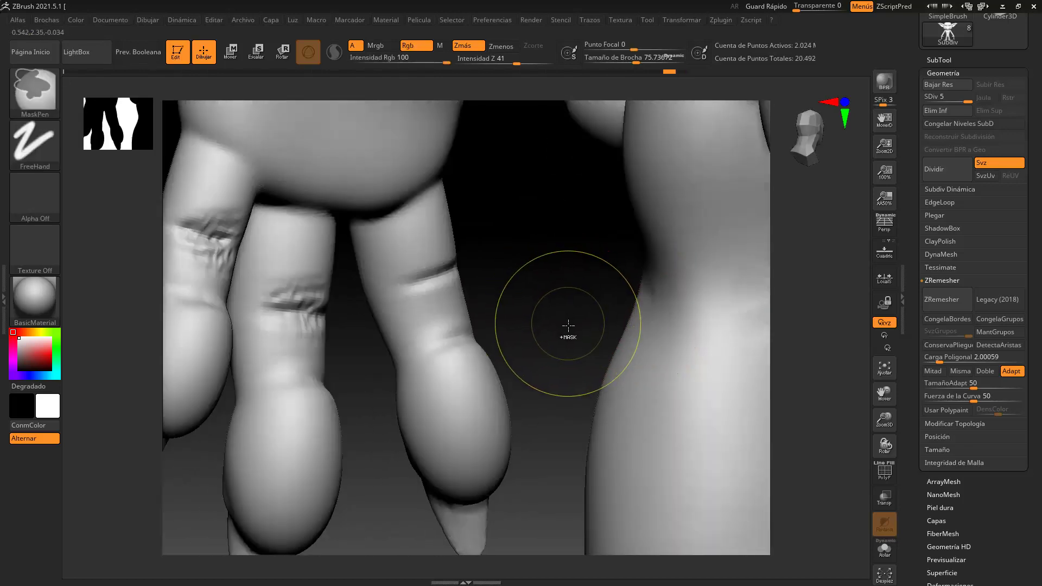
key("shift+d")
mouse_move(558, 307)
left_mouse_down()
mouse_move(693, 277)
mouse_move(729, 219)
mouse_move(692, 85)
left_mouse_up()
left_click_drag(651, 265, 637, 304, "alt")
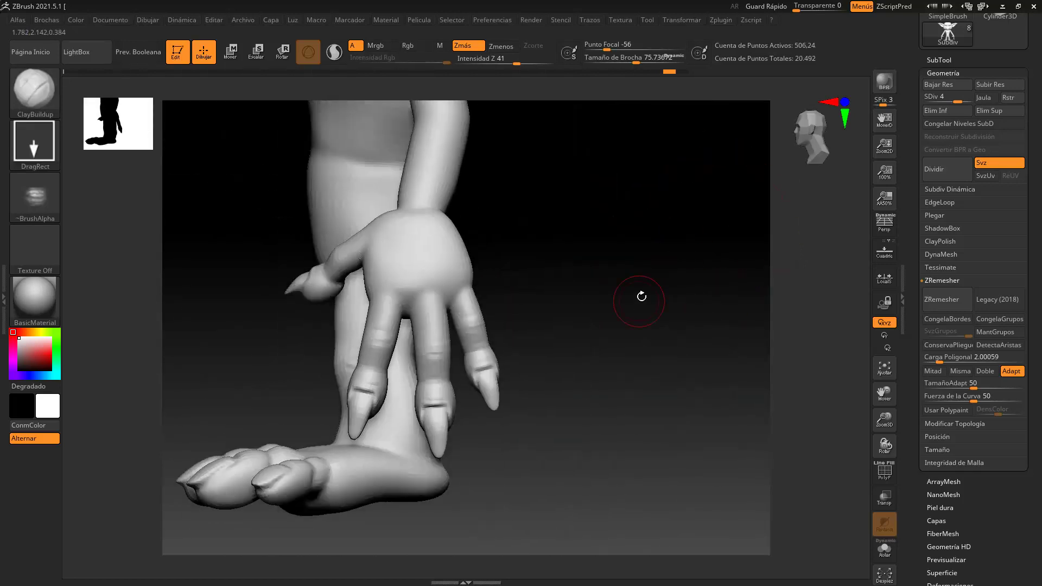
left_click_drag(575, 267, 615, 298)
left_click_drag(646, 329, 646, 229, "alt")
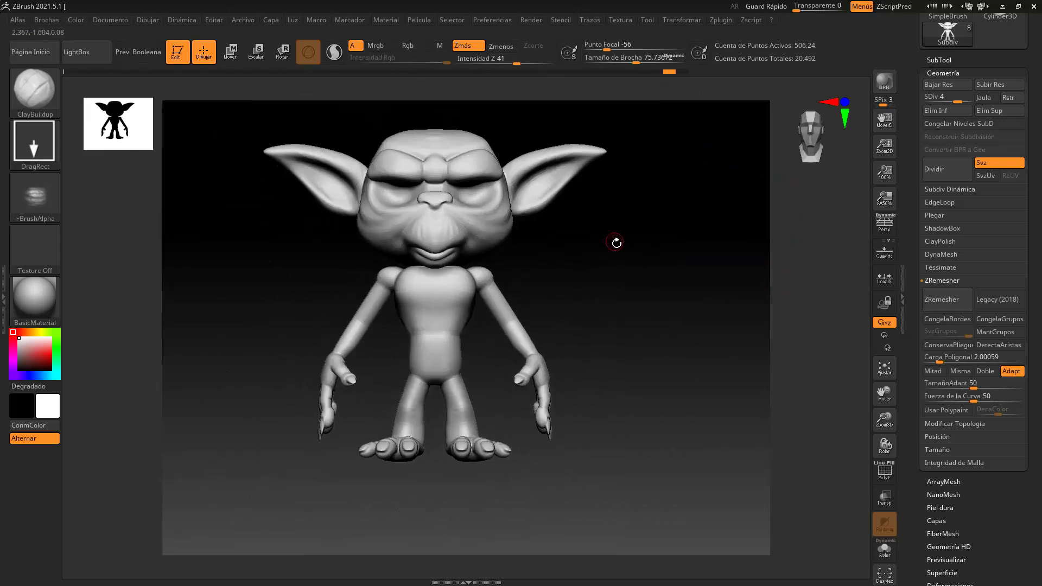
Step: Close the geometry settings and open the Polypaint settings of the body
left_click(947, 72)
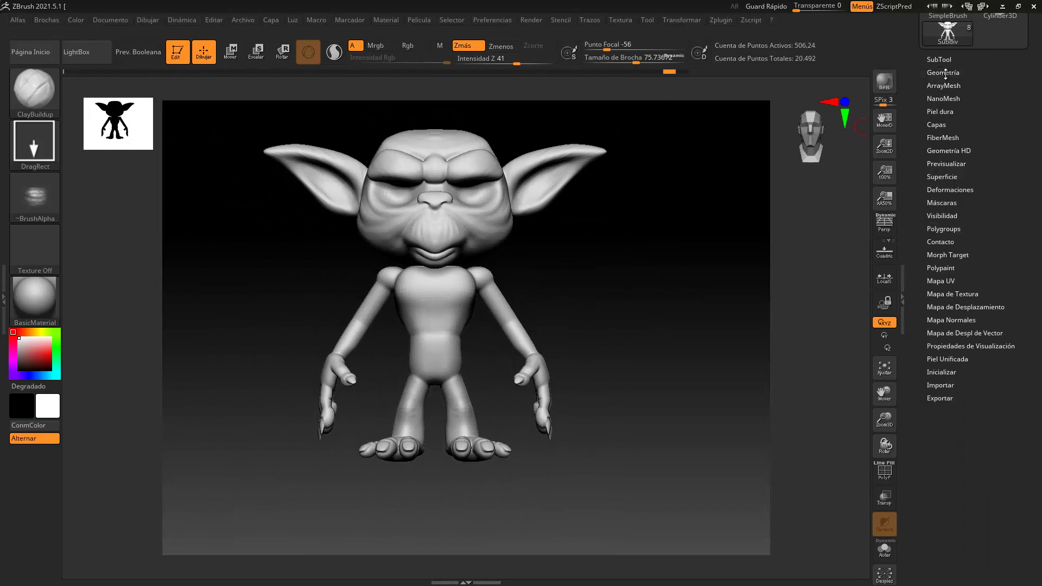
left_click_drag(952, 233, 949, 229)
left_click(951, 228)
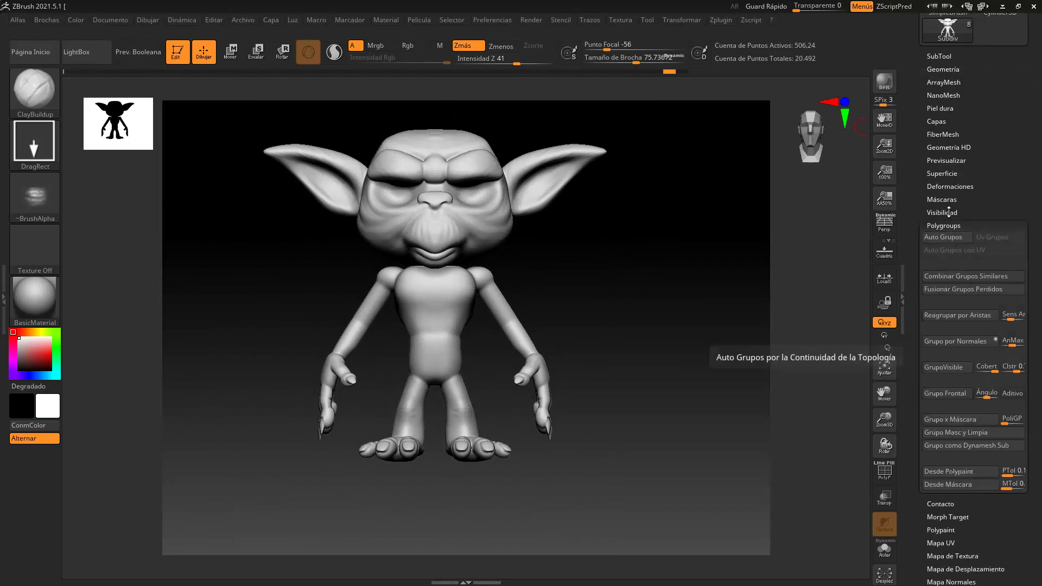
left_click(945, 225)
left_click(944, 265)
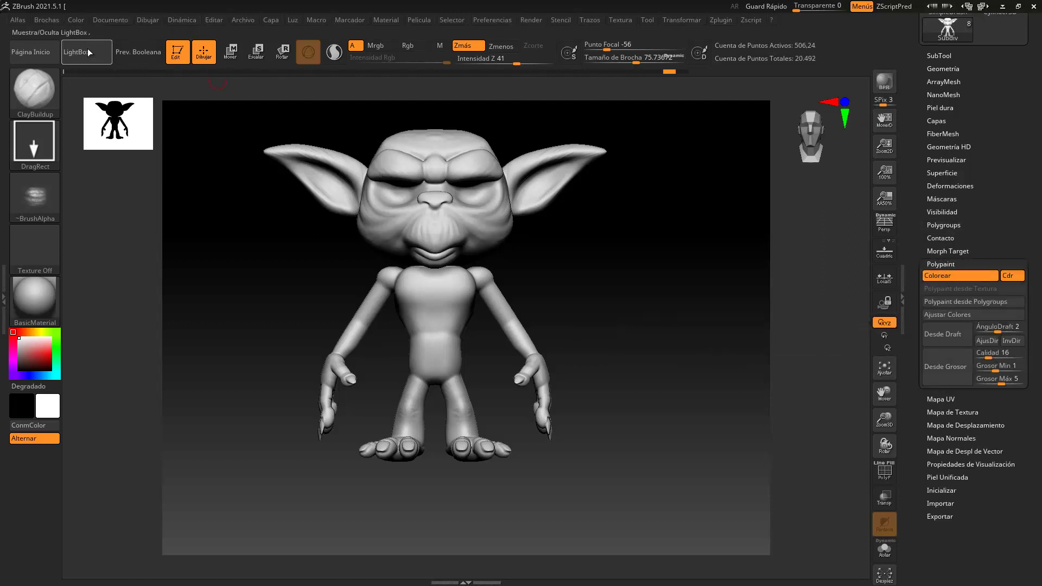
Step: Choose a pale yellow-green (R 232, G 238, B 159) and fill the whole body with it
left_click(40, 332)
left_click(44, 343)
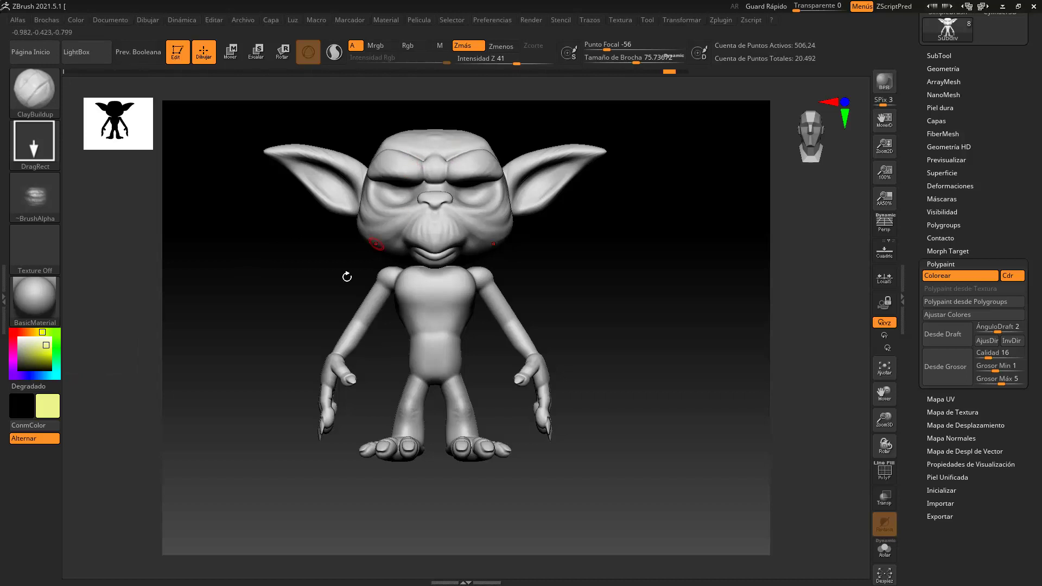
left_click(42, 343)
left_click(79, 19)
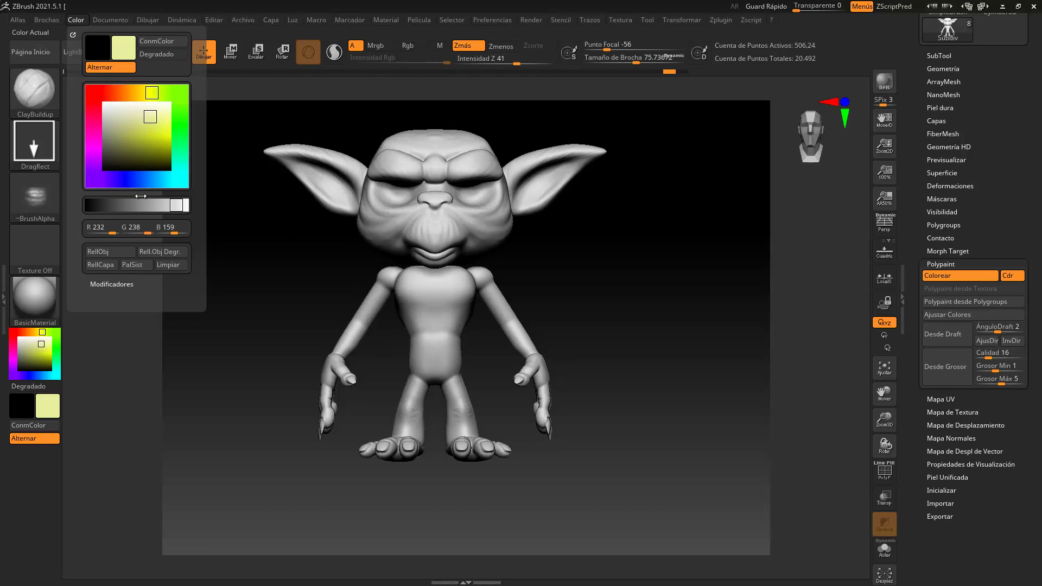
left_click(118, 254)
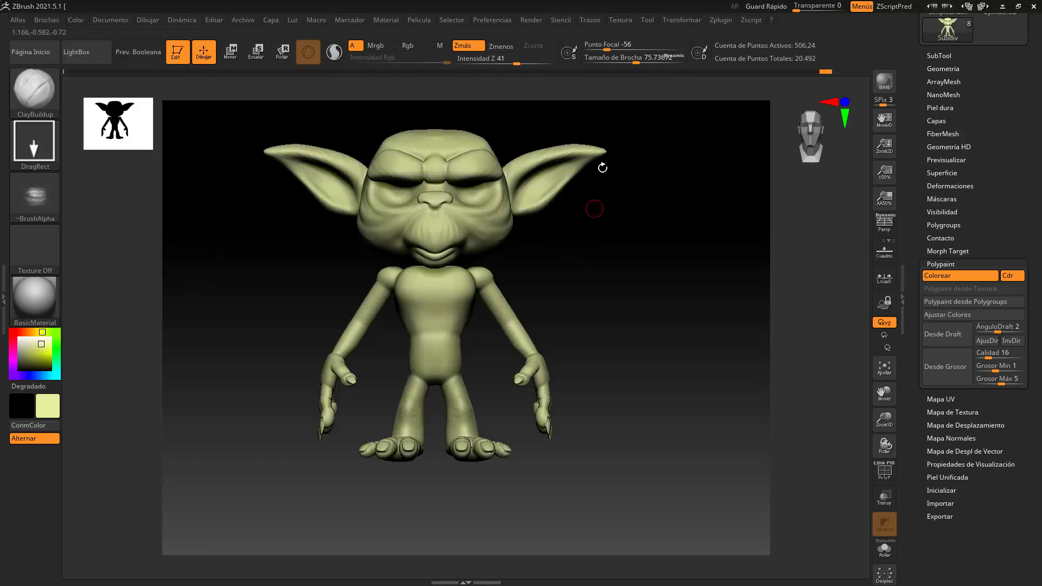
Step: Set up the Paint brush with the Color Spray stroke, Alpha 07 and a brush size of about 97.5
left_click_drag(637, 60, 654, 60)
mouse_move(636, 290)
left_mouse_down("alt")
mouse_move(642, 330)
mouse_move(561, 205)
mouse_move(710, 360)
left_mouse_up("alt")
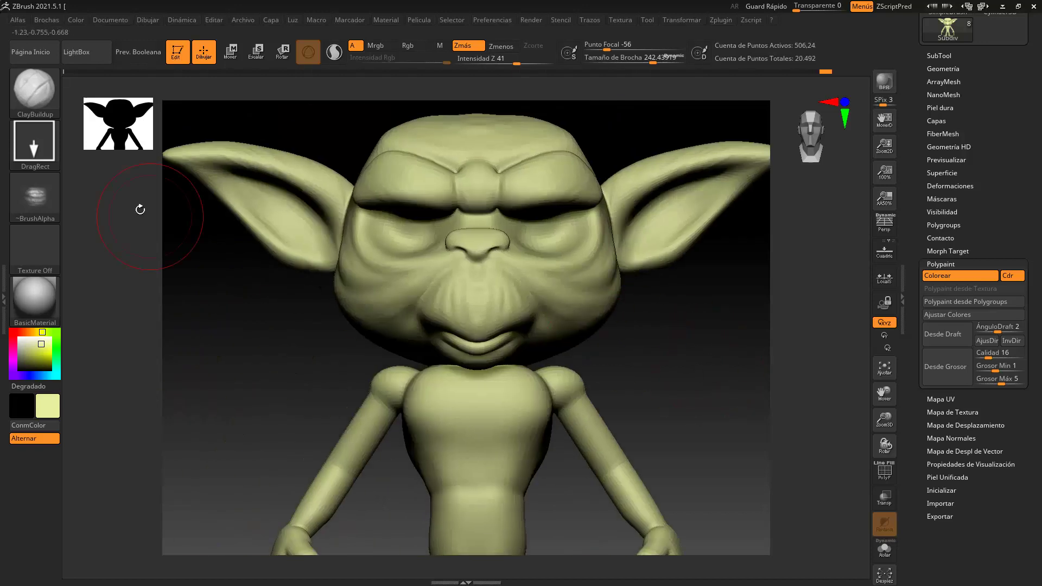
left_click(50, 136)
left_click(38, 87)
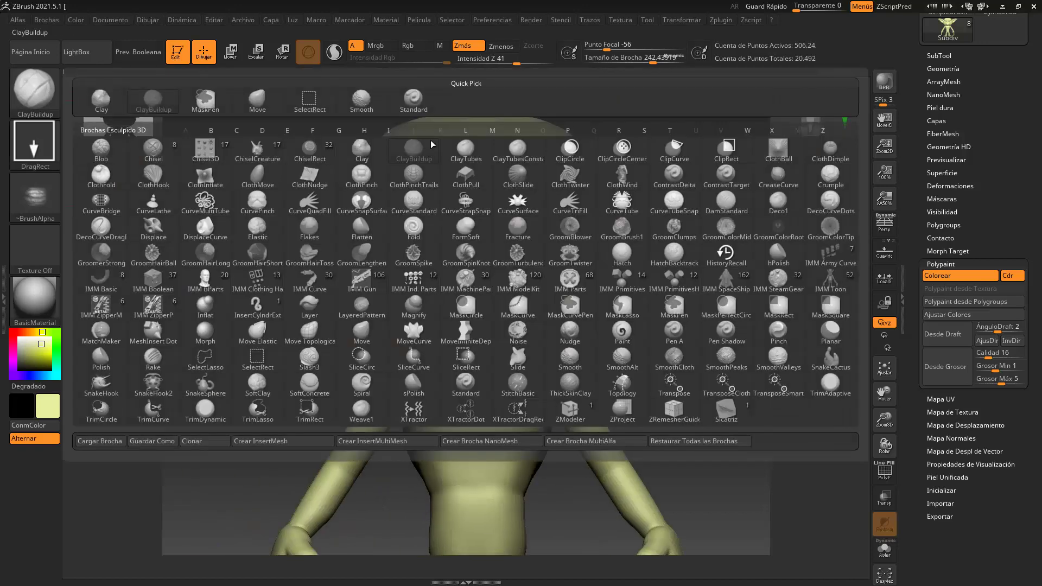
left_click(622, 331)
left_click(35, 144)
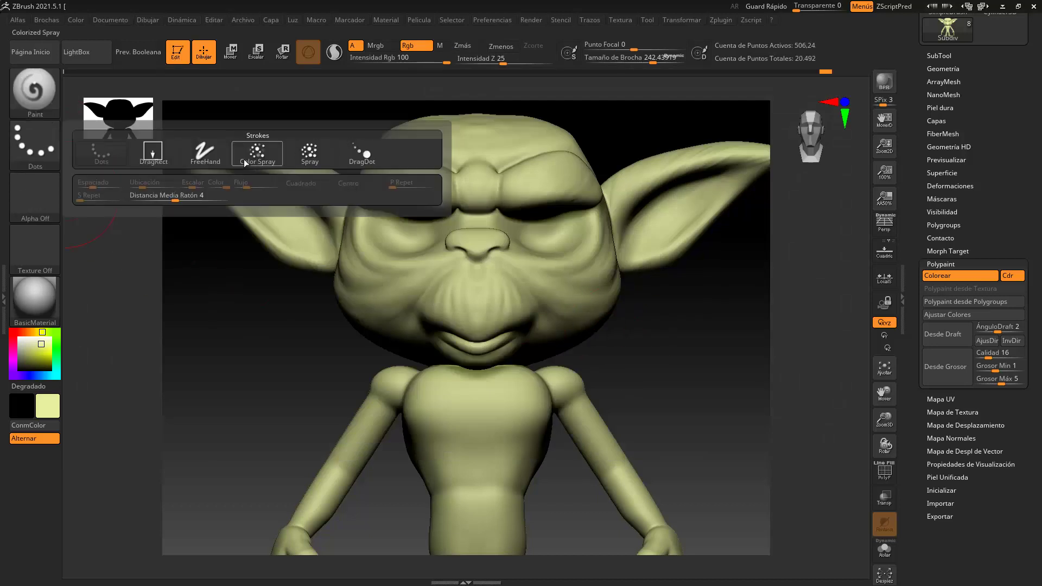
left_click(262, 154)
left_click(32, 190)
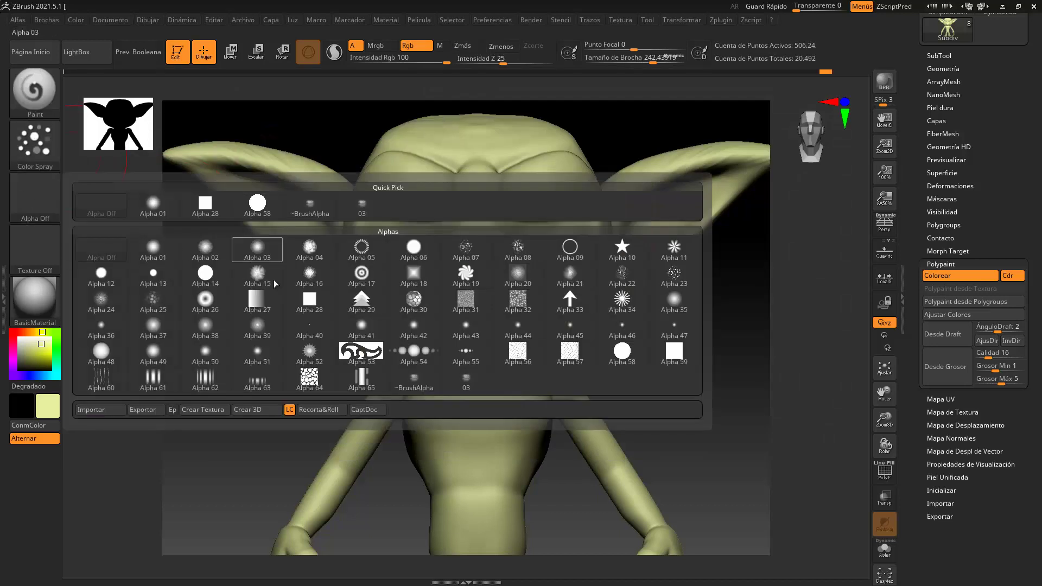
left_click(477, 251)
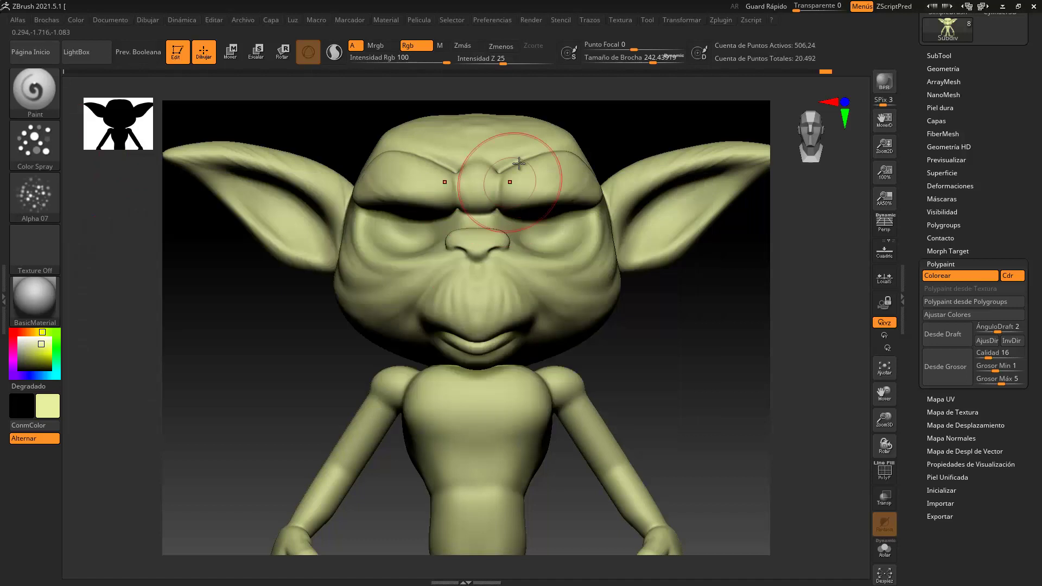
left_click_drag(653, 59, 639, 60)
Step: Choose a pale pink and spray it over the cheeks, the eye contours and the muzzle around the nose
left_click_drag(709, 336, 800, 478, "alt")
left_click_drag(744, 348, 797, 440, "alt")
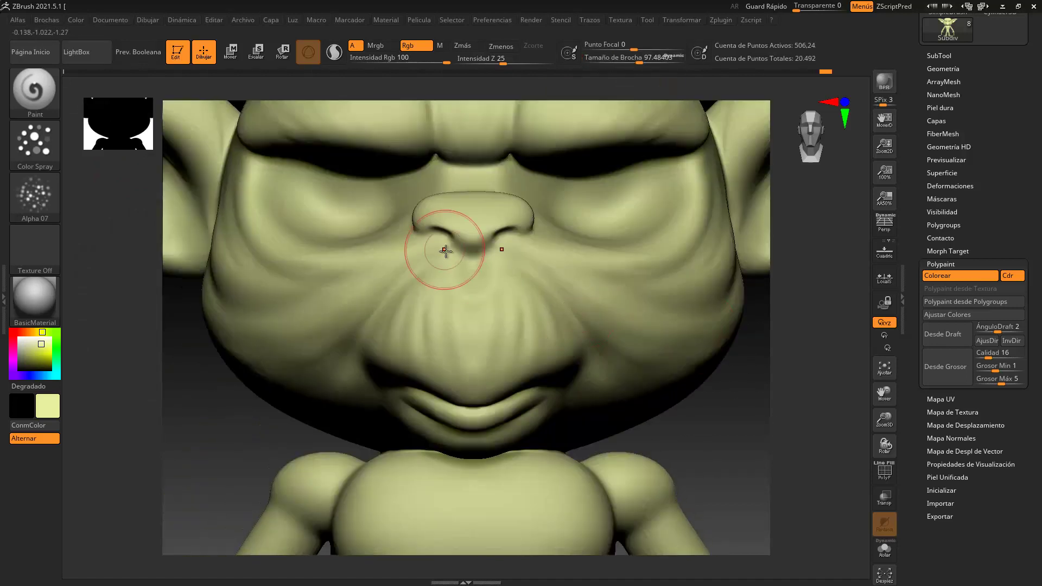
left_click(12, 356)
left_click_drag(46, 341, 36, 343)
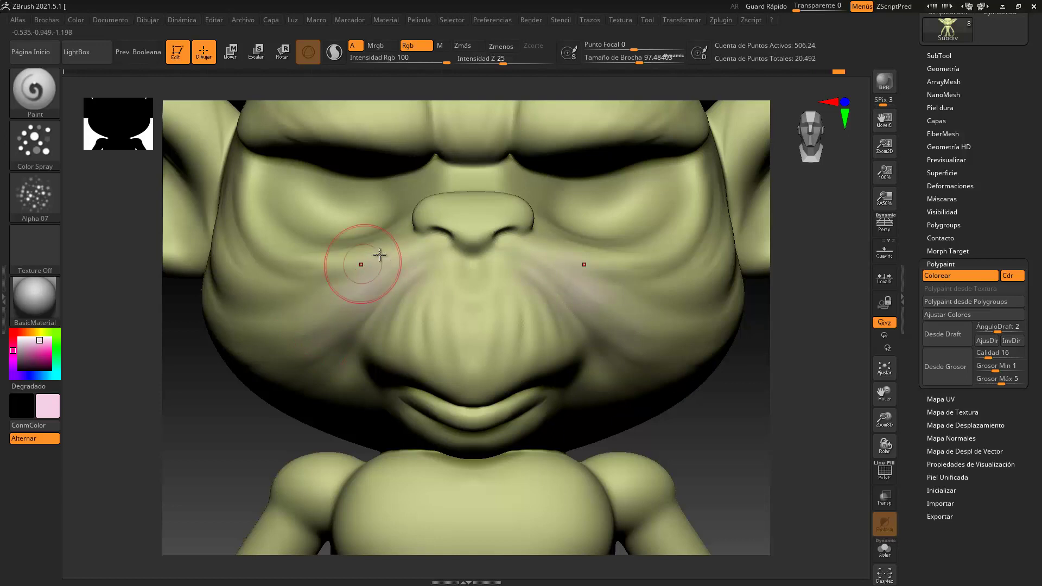
mouse_move(241, 182)
left_mouse_down()
mouse_move(253, 177)
mouse_move(290, 300)
left_mouse_up()
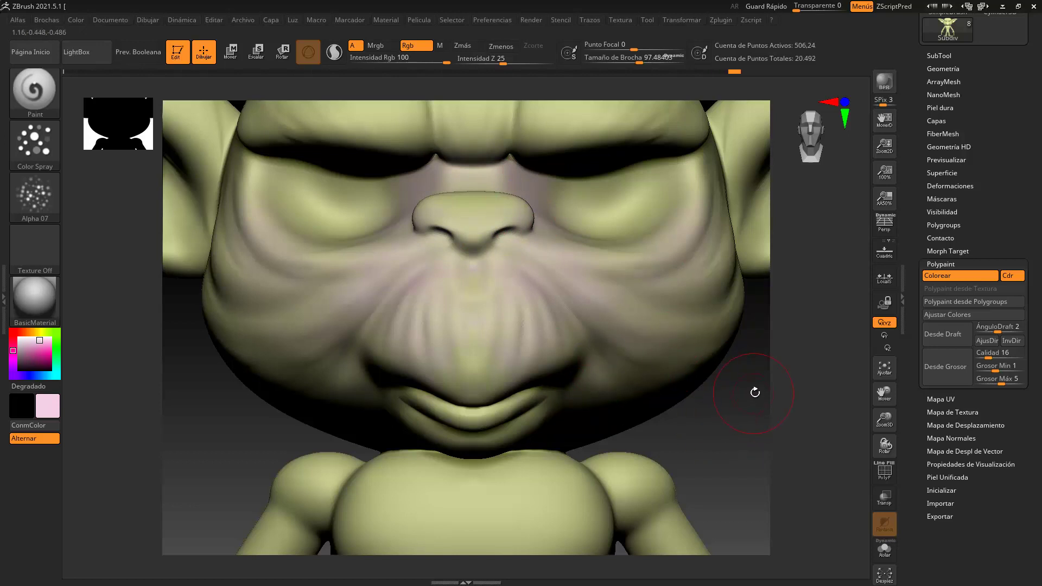
Step: Spray pale pink over both brows and the forehead wrinkles
left_click_drag(752, 395, 697, 521, "alt")
left_click_drag(447, 235, 462, 216)
mouse_move(502, 252)
left_mouse_down()
mouse_move(522, 238)
mouse_move(576, 236)
left_mouse_up()
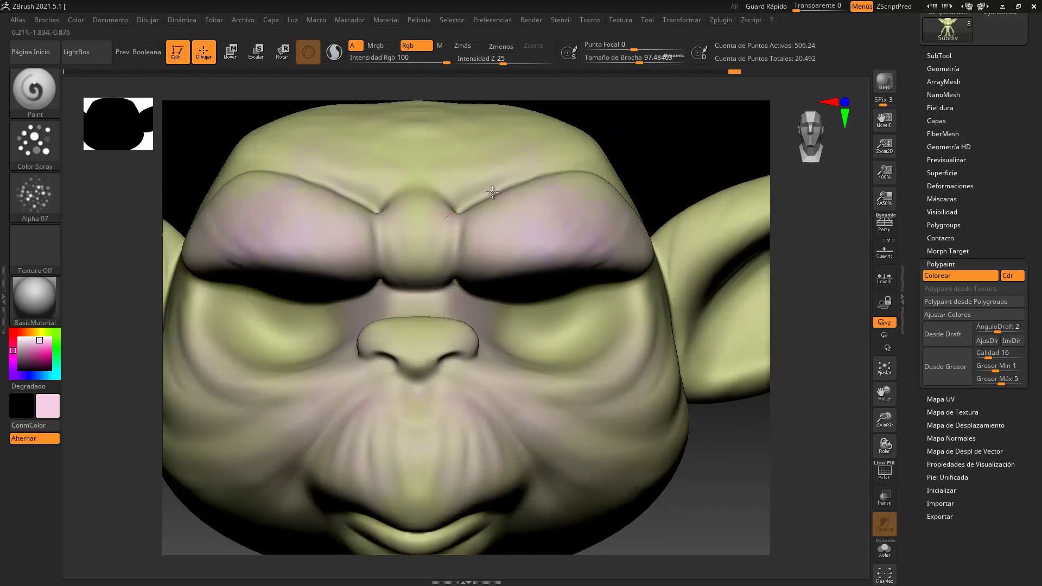
left_click_drag(692, 131, 688, 190)
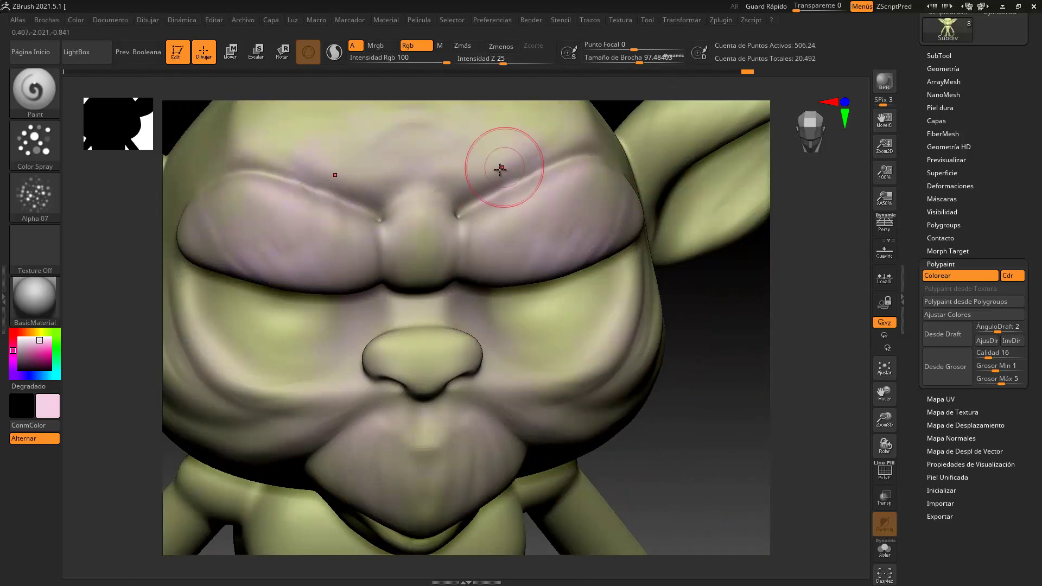
Step: Spray pale pink on the sides of the face, the muzzle and the inside of the ears
mouse_move(703, 303)
left_mouse_down()
mouse_move(742, 384)
mouse_move(723, 463)
mouse_move(587, 304)
left_mouse_up()
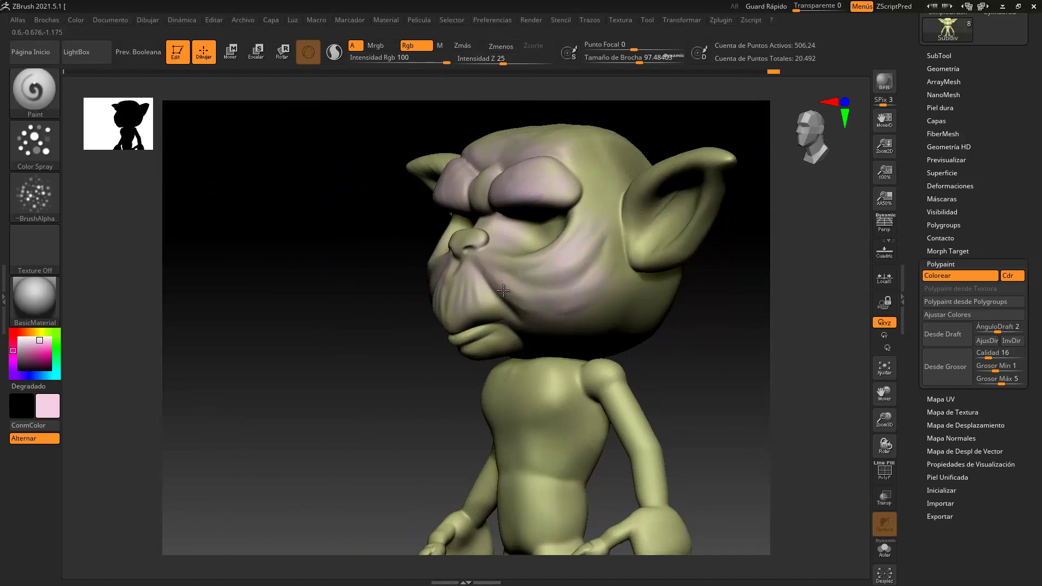
left_click_drag(364, 425, 439, 310)
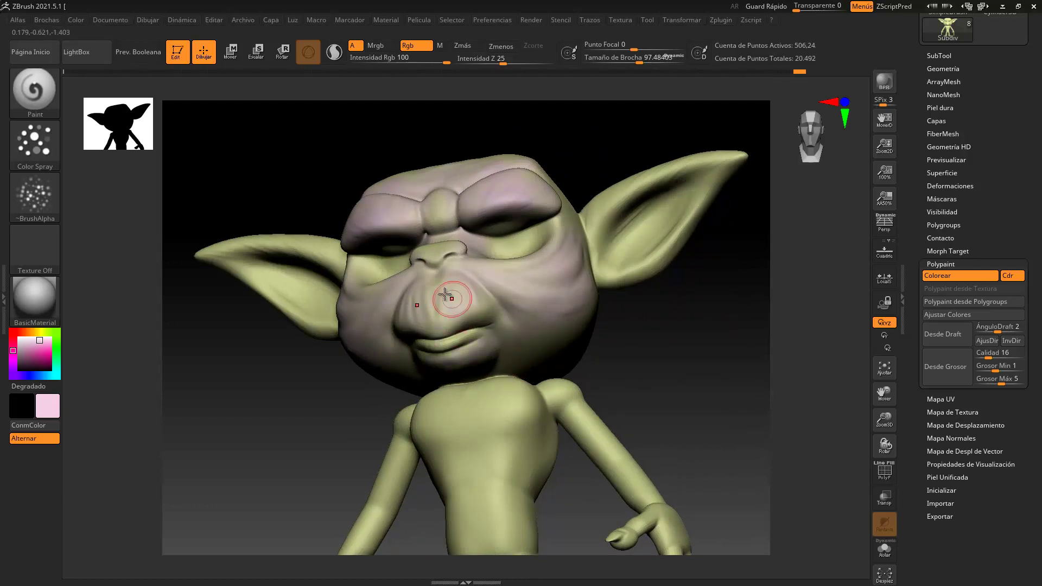
left_click_drag(475, 322, 513, 290)
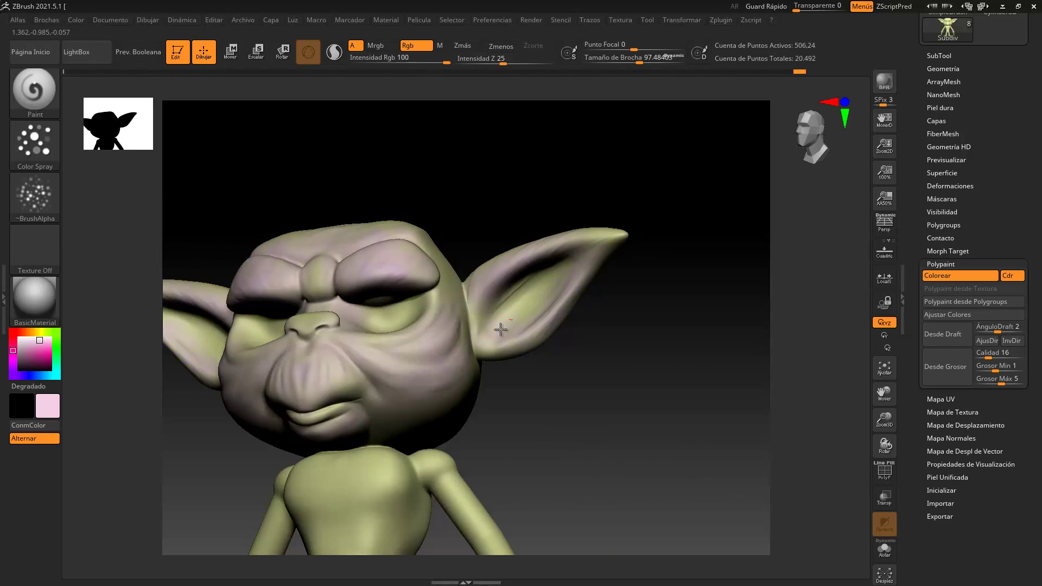
Step: Increase the brush size to about 234.6 and spray pale pink over the top of the head and the backs of the ears
left_click_drag(683, 370, 627, 182)
left_click_drag(639, 60, 652, 59)
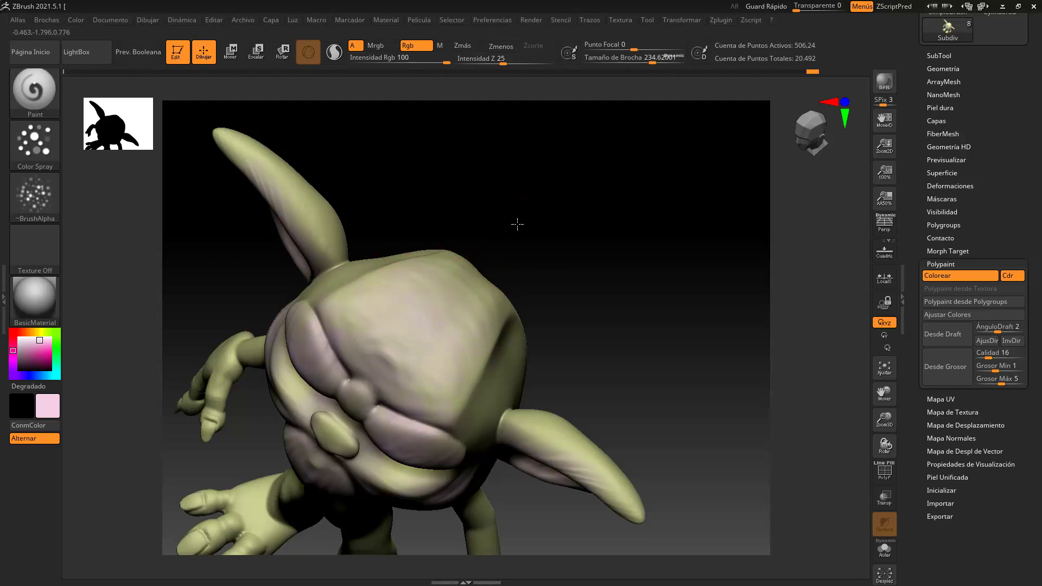
left_click_drag(516, 221, 449, 265)
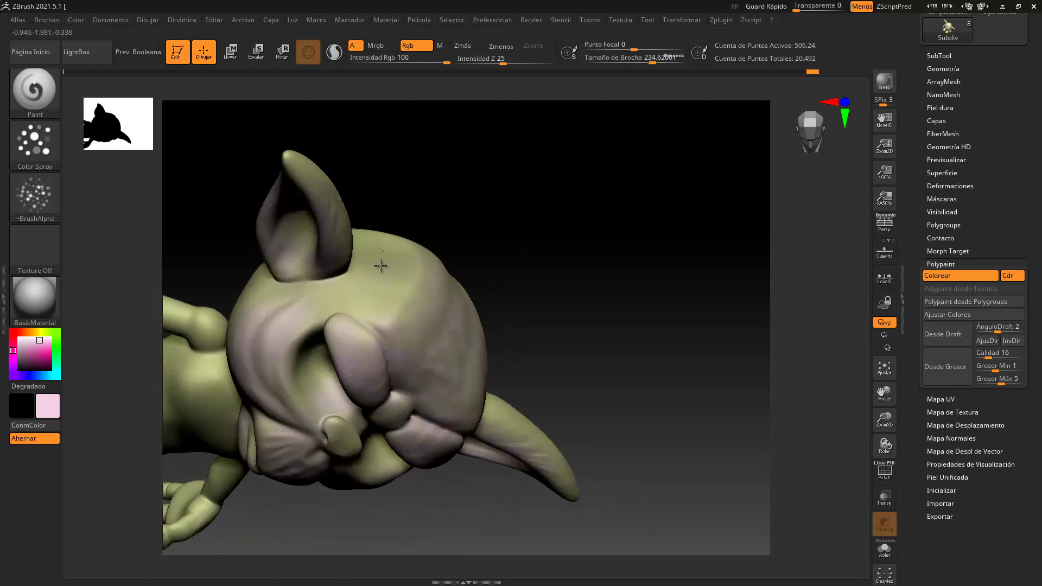
left_click_drag(481, 332, 533, 344)
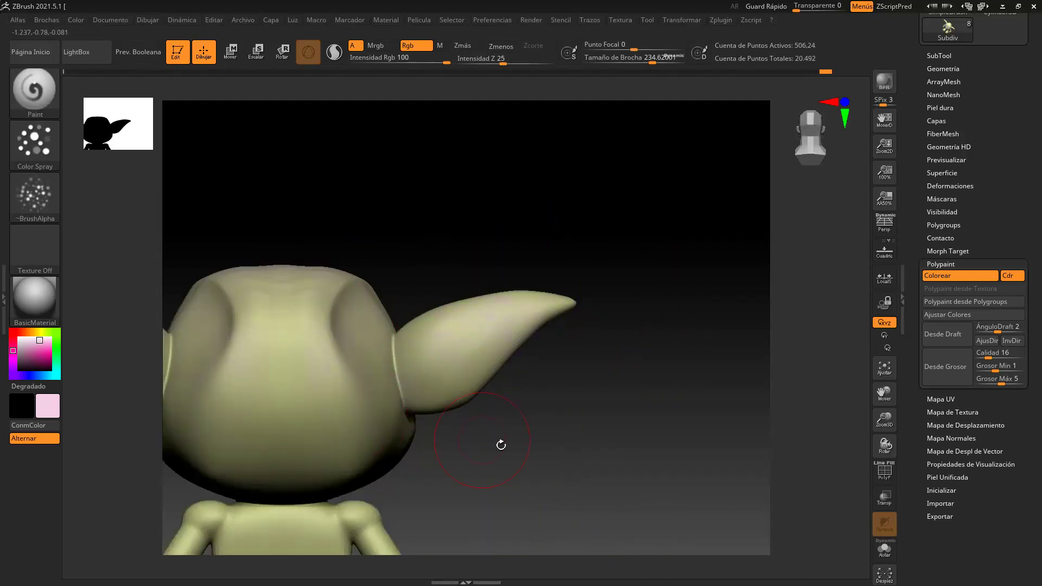
Step: Turn off the Paint brush's alpha and choose a dark green as the paint colour
left_click_drag(535, 447, 677, 337, "alt")
left_click(43, 191)
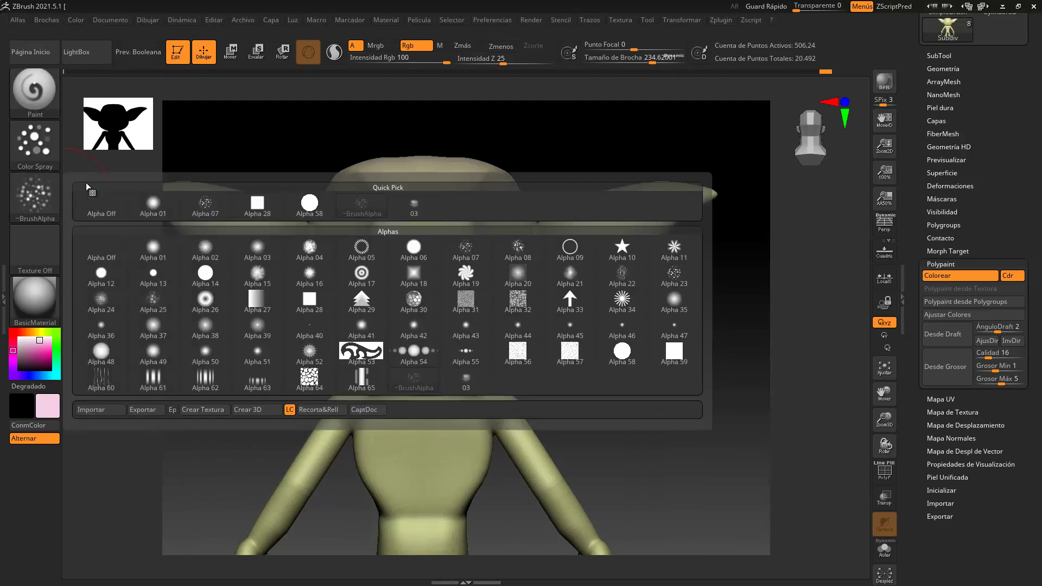
left_click(41, 191)
left_click(105, 208)
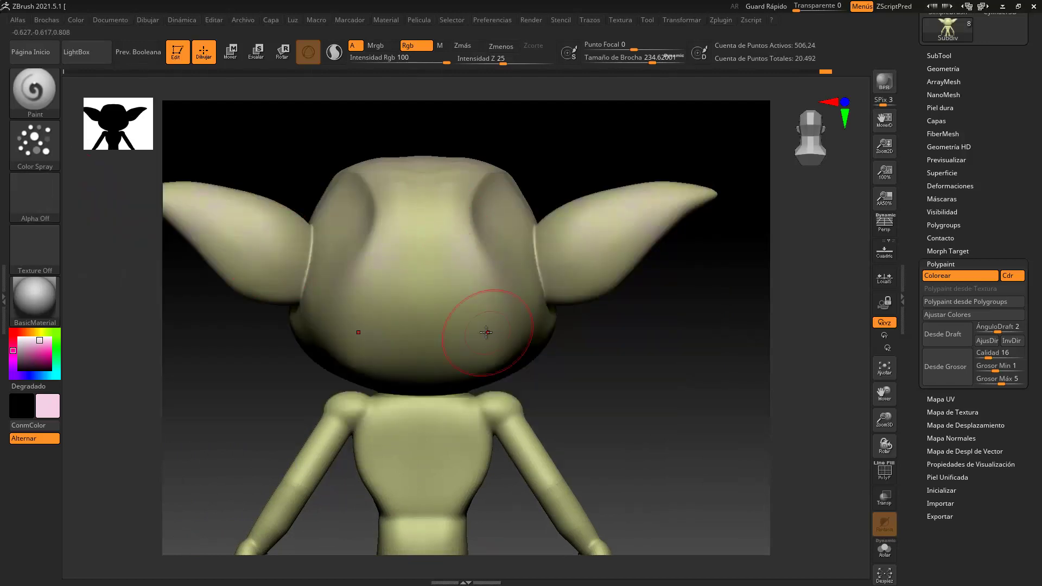
left_click(50, 354)
left_click_drag(50, 354, 35, 363)
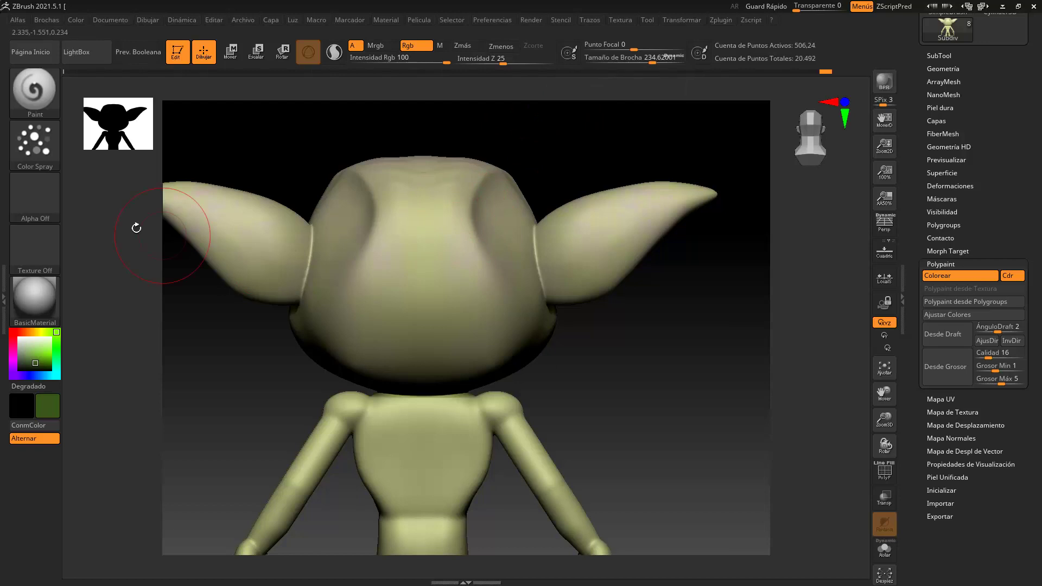
Step: Try the FreeHand stroke on the back of the head and change the Paint brush's stroke to DragRect
left_click(41, 139)
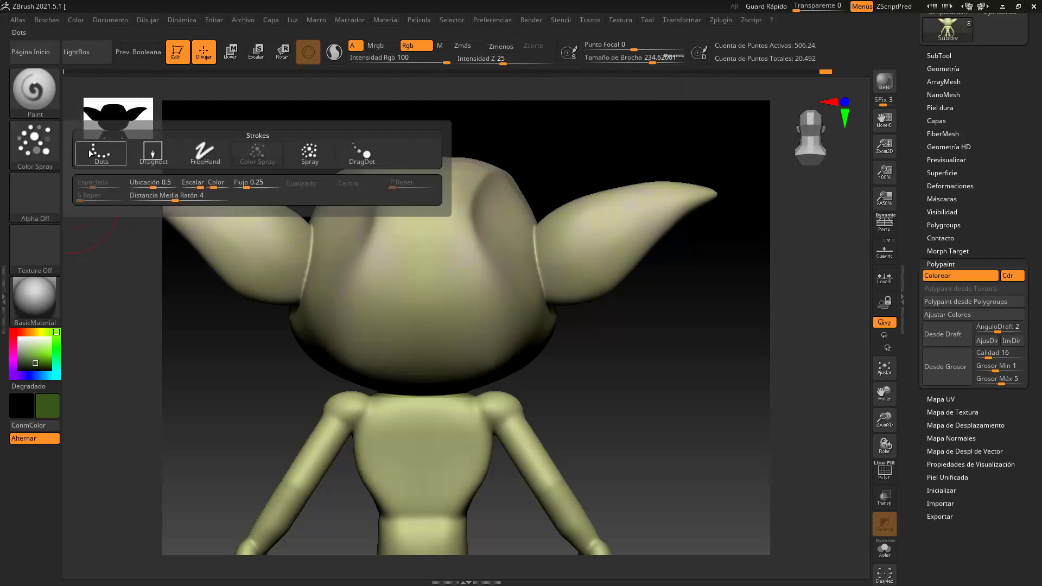
left_click(203, 152)
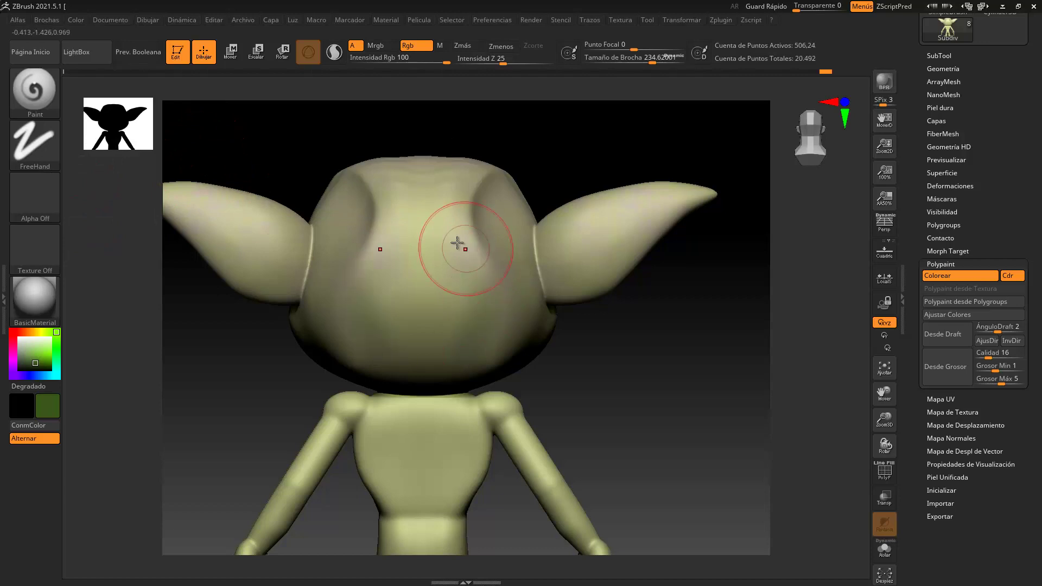
key("ctrl")
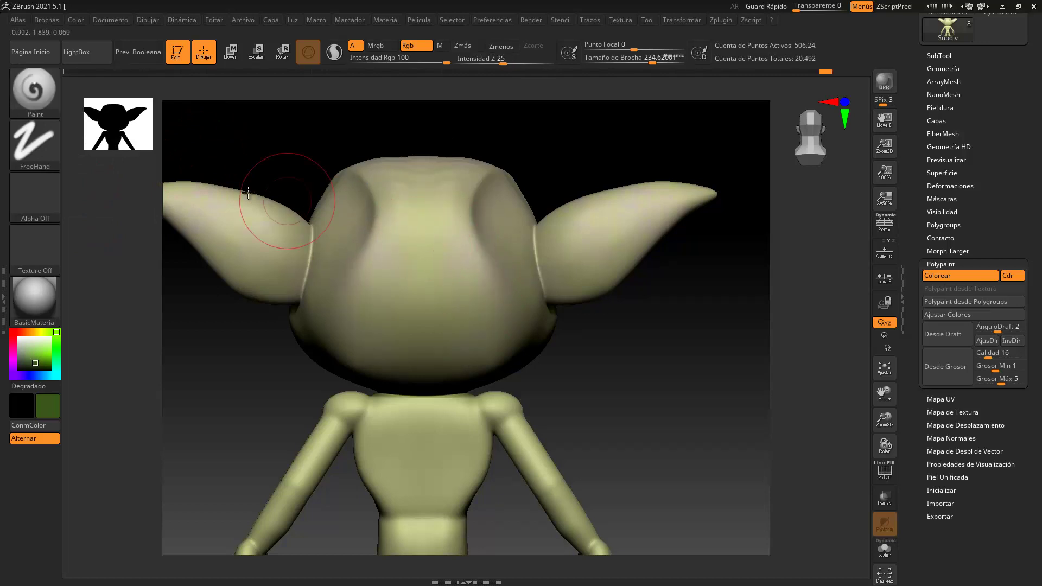
left_click(39, 143)
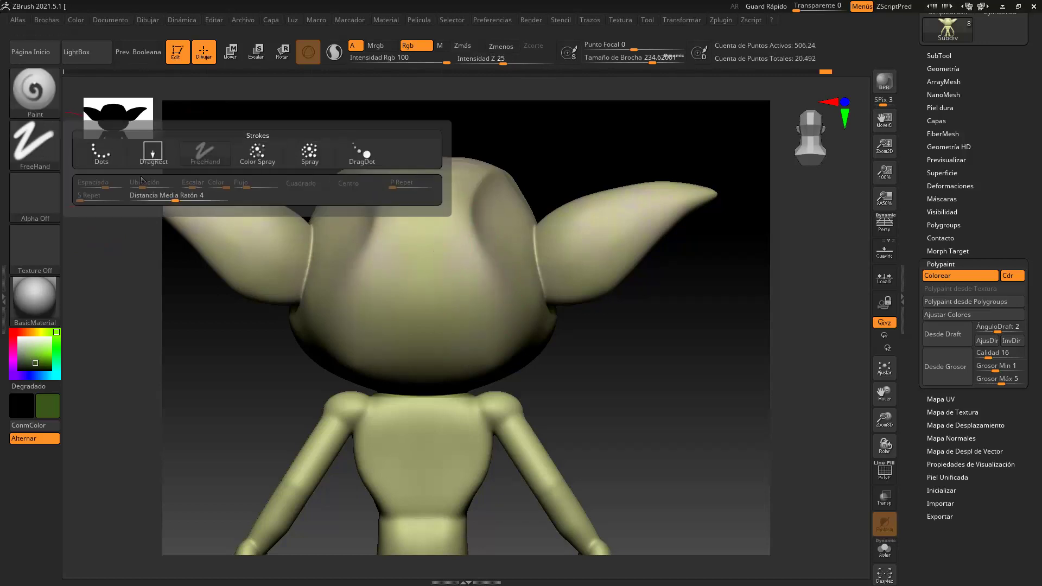
left_click(154, 155)
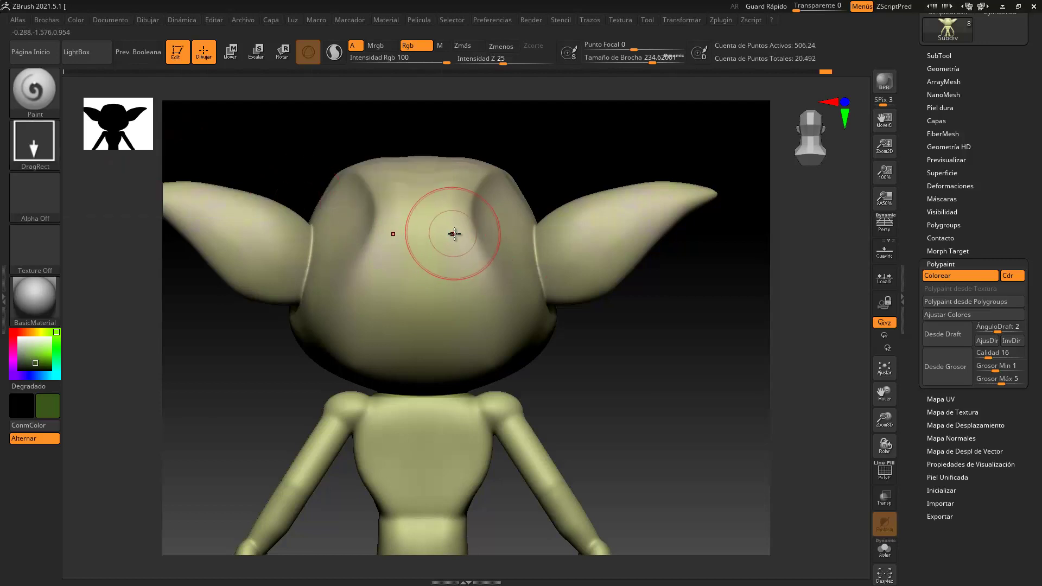
Step: Select Alpha 07 for the Paint brush and try one mirrored stamp of dark green spots on the back of the head
left_click(33, 187)
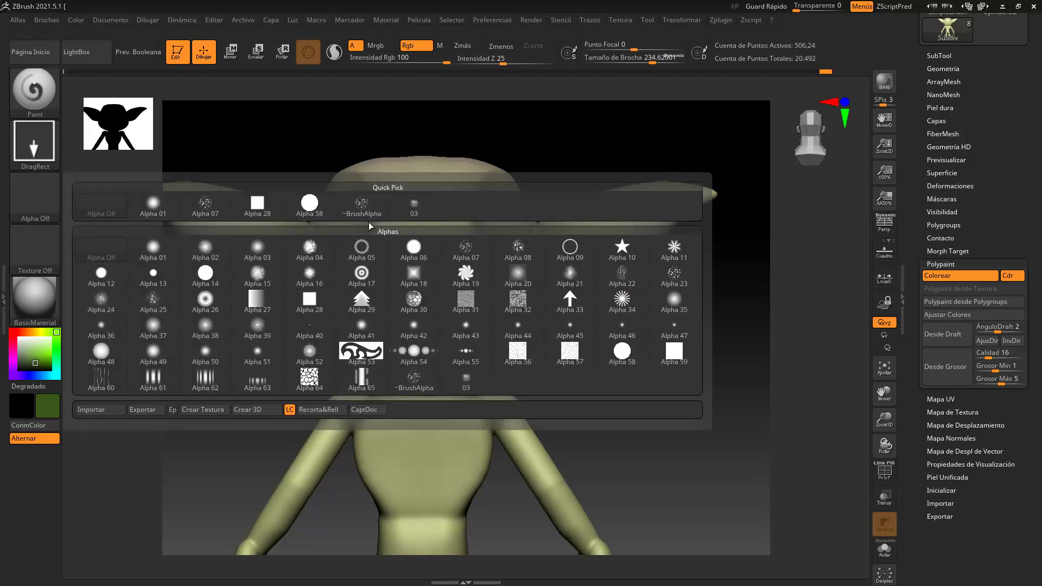
left_click(206, 209)
left_click_drag(458, 255, 514, 310)
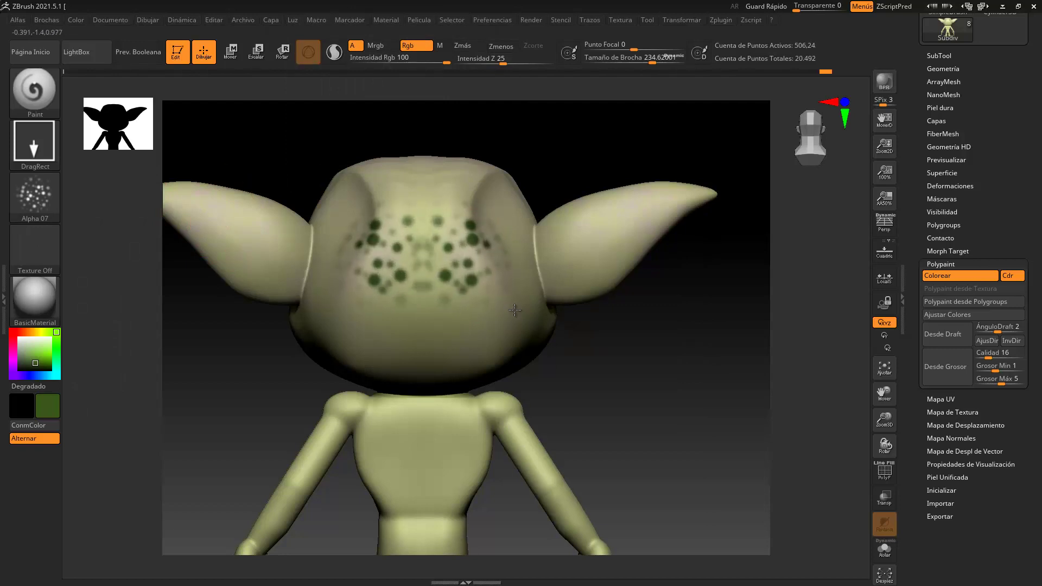
left_click_drag(596, 338, 604, 387)
left_click_drag(617, 317, 606, 418, "alt")
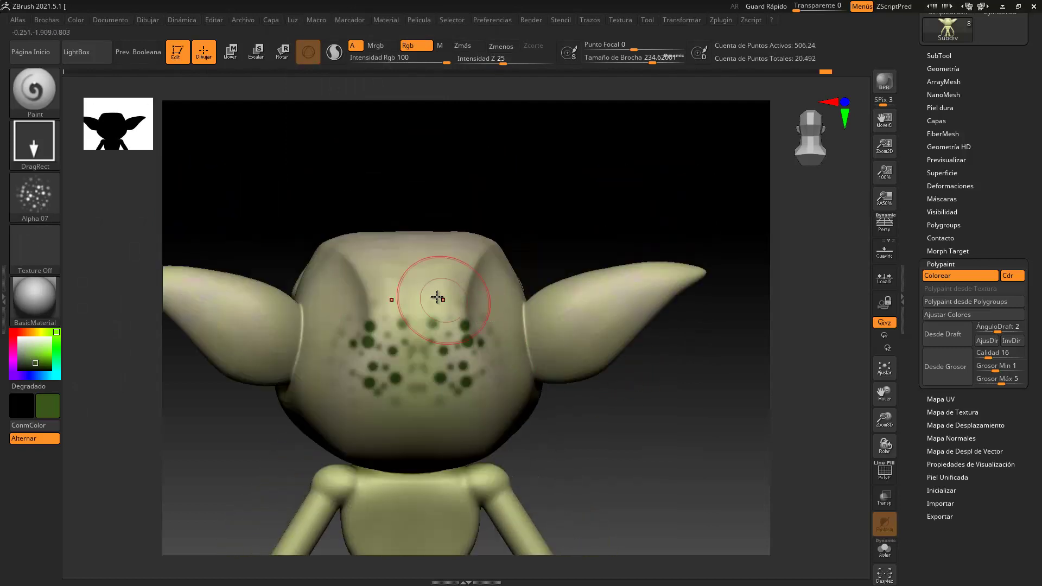
key("ctrl+z")
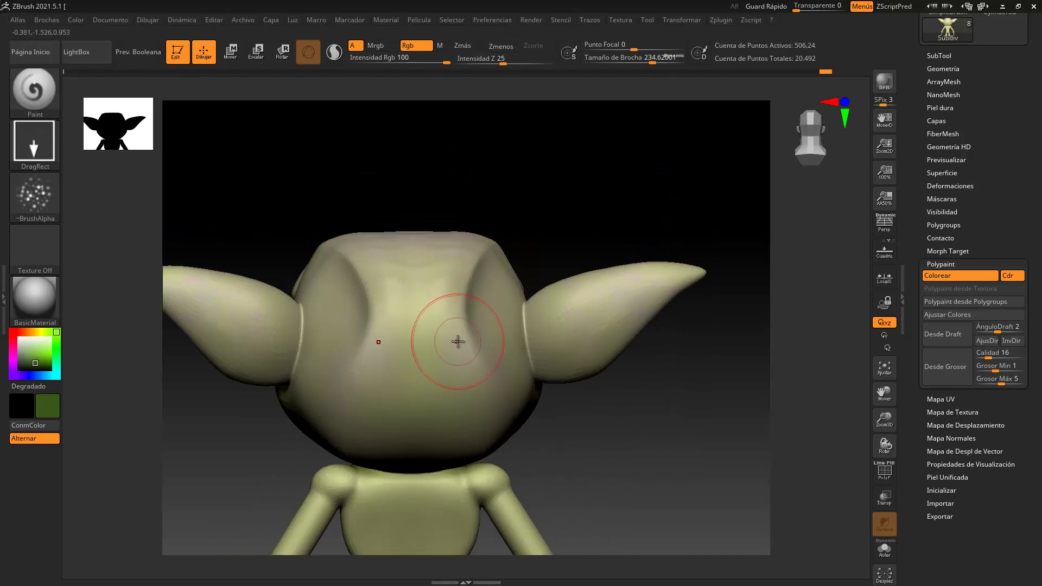
Step: Stamp dark green spots in several sizes over the back, top and sides of the head
left_click_drag(514, 366, 540, 361)
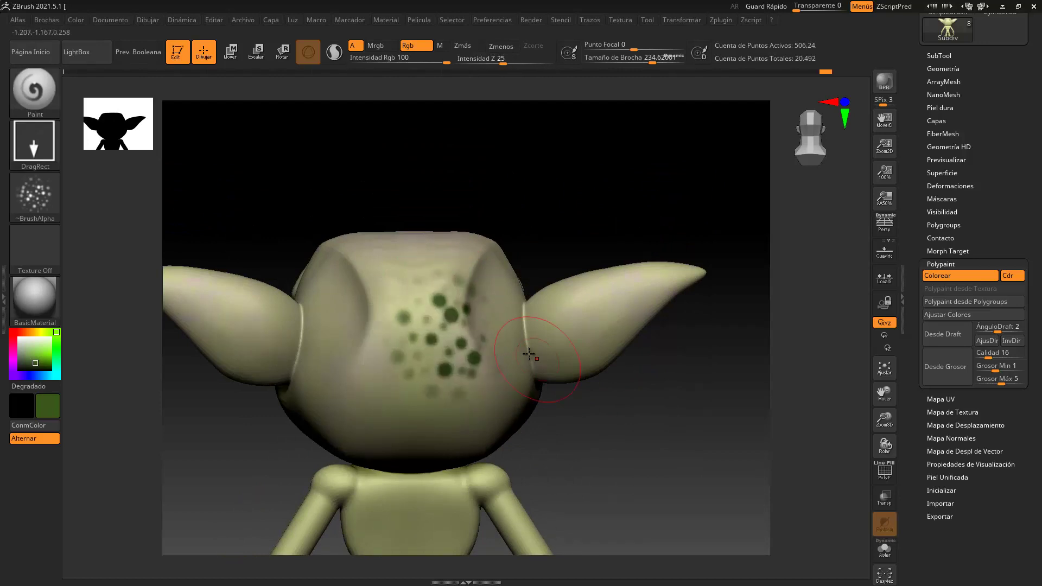
left_click_drag(348, 327, 407, 191)
mouse_move(312, 372)
left_mouse_down()
mouse_move(326, 410)
mouse_move(375, 415)
mouse_move(412, 397)
mouse_move(502, 419)
left_mouse_up()
left_click_drag(629, 459, 576, 452)
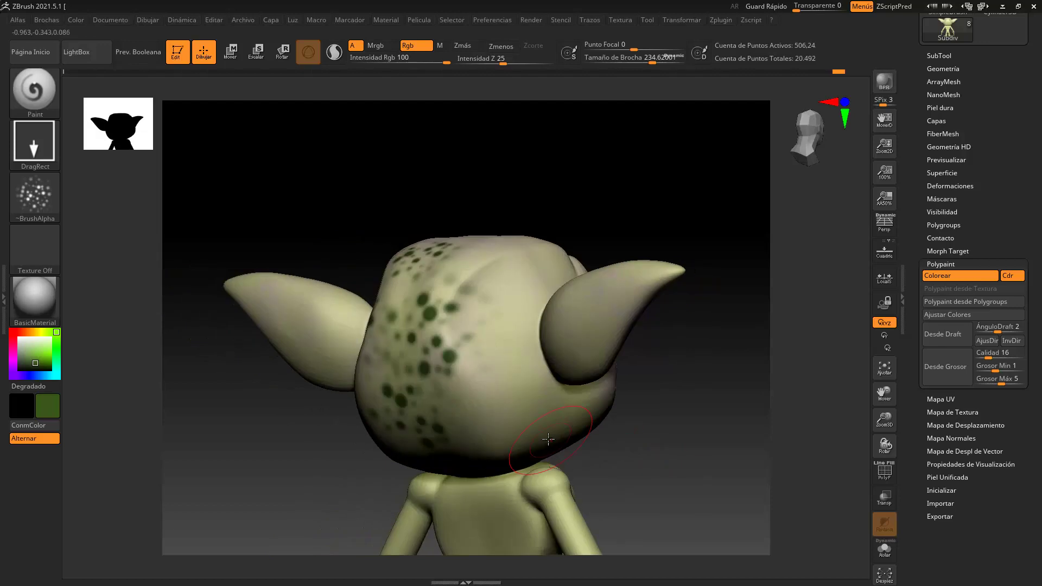
left_click_drag(497, 399, 551, 434)
left_click_drag(679, 458, 714, 464)
left_click_drag(512, 303, 513, 207)
Step: Stamp dark green spots on the backs of both ears
left_click_drag(626, 191, 667, 183)
left_click_drag(706, 344, 673, 347)
mouse_move(566, 318)
left_mouse_down()
mouse_move(598, 284)
mouse_move(611, 298)
mouse_move(642, 260)
mouse_move(635, 280)
left_mouse_up()
left_click_drag(641, 217, 414, 256)
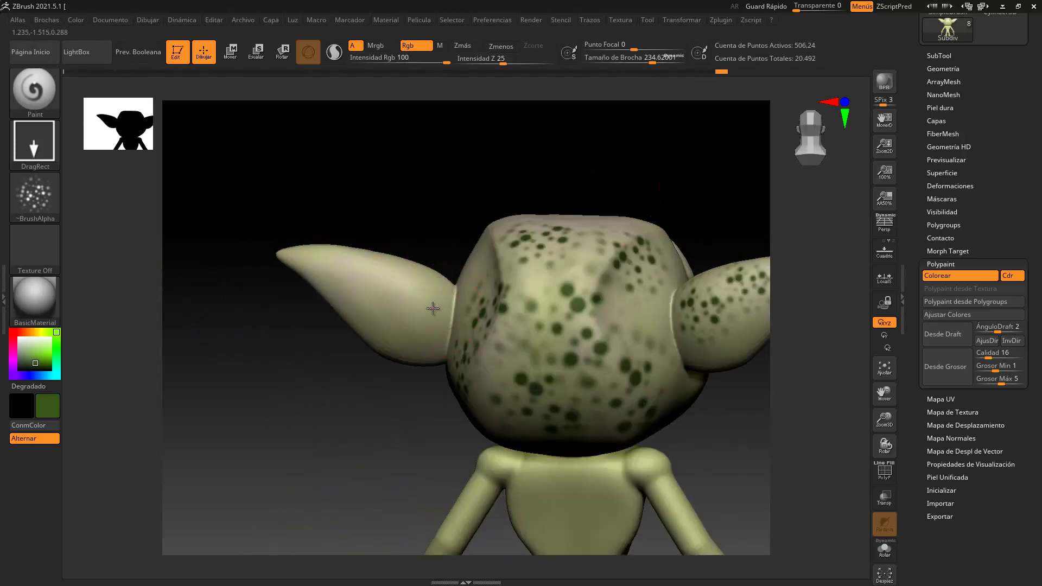
mouse_move(422, 304)
left_mouse_down()
mouse_move(409, 277)
mouse_move(402, 290)
mouse_move(311, 241)
left_mouse_up()
Step: Lower the RGB intensity to 14 and stamp faint dark green spots over the face, brows and forehead
left_click_drag(453, 159, 659, 372)
left_click_drag(628, 419, 646, 397, "alt")
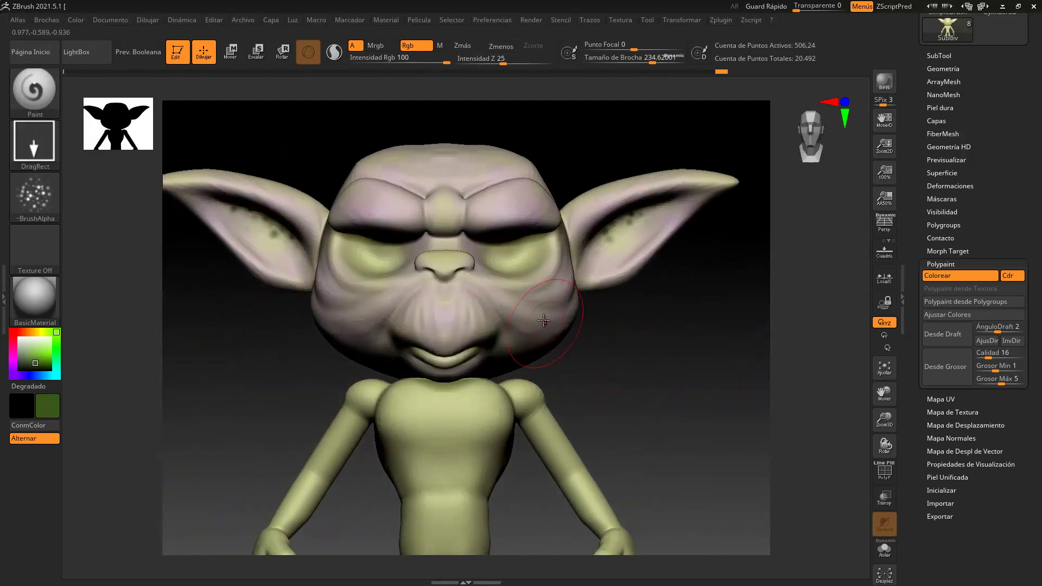
left_click_drag(422, 56, 373, 61)
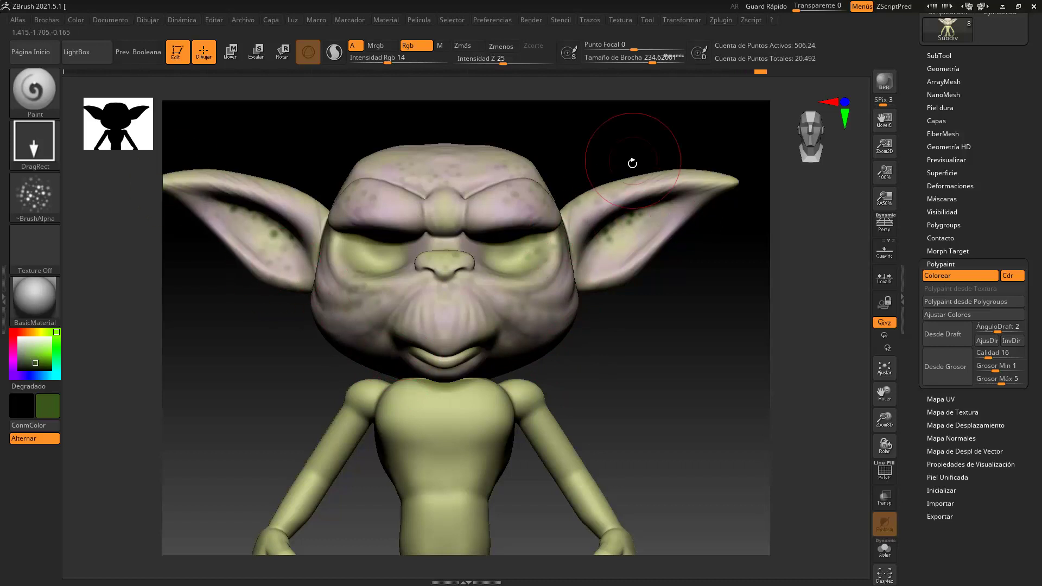
left_click_drag(686, 324, 743, 395)
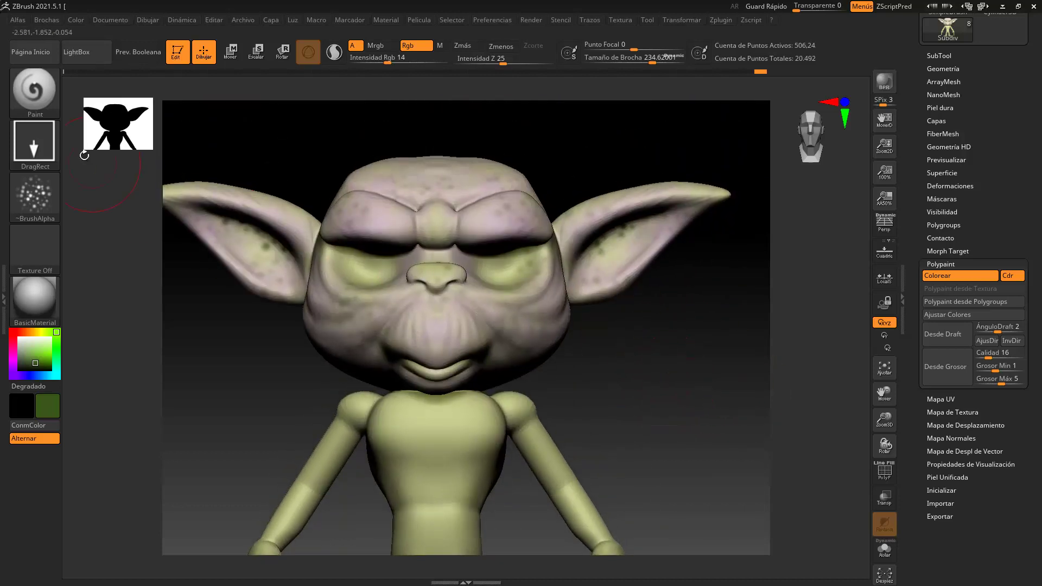
Step: Change the Paint brush to the FreeHand stroke without an alpha and choose a darker green as the paint colour
left_click(35, 146)
left_click(34, 146)
left_click(205, 150)
left_click(49, 202)
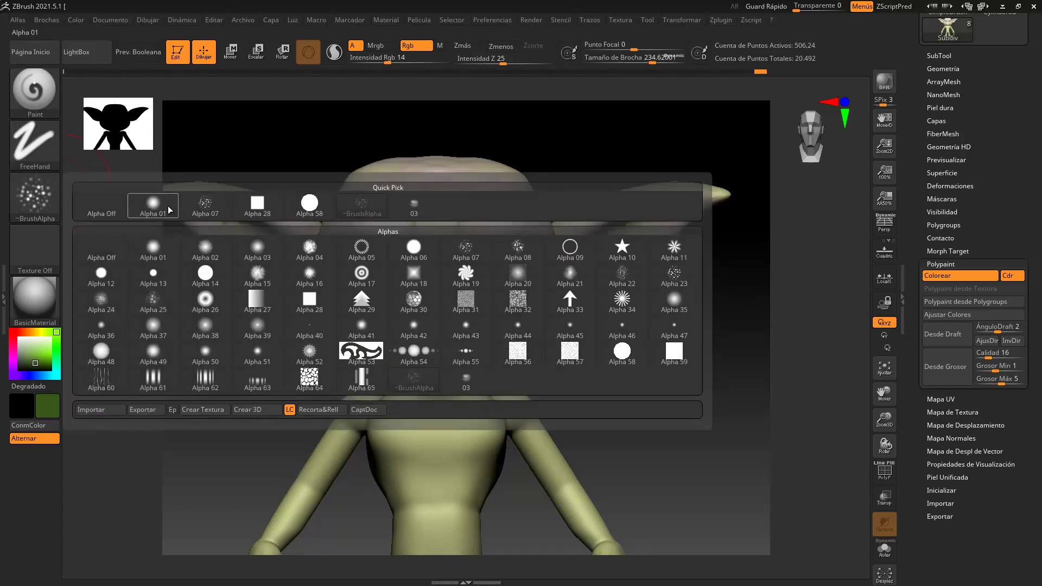
left_click(105, 212)
left_click_drag(42, 368, 36, 366)
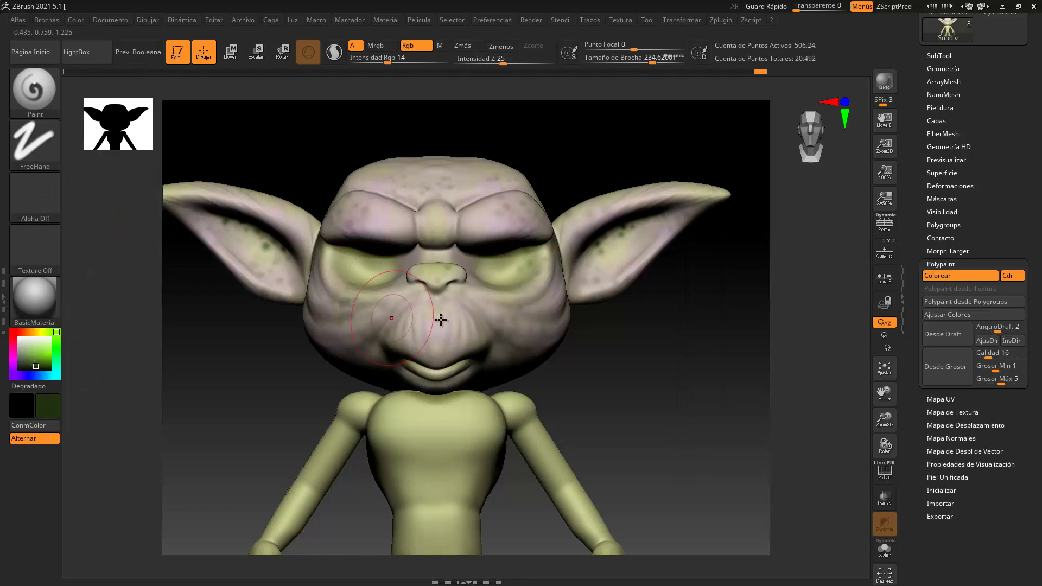
Step: Reduce the brush size to about 160.6 and shade the nose bridge, the area under the eyes and the cheeks in faint dark green
left_click_drag(642, 389, 748, 380, "alt")
left_click_drag(653, 59, 646, 59)
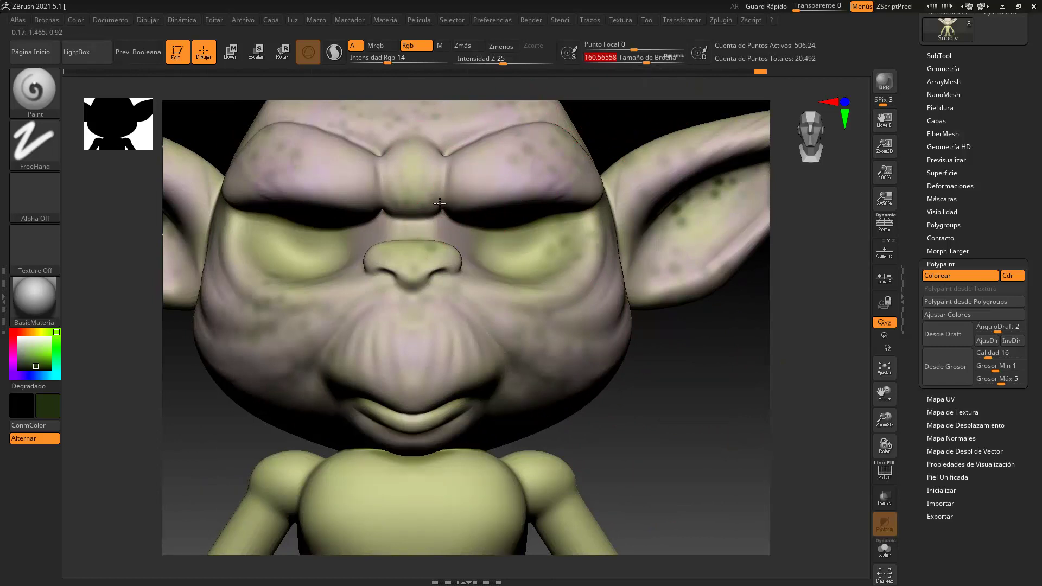
mouse_move(453, 164)
left_mouse_down()
mouse_move(434, 190)
mouse_move(426, 176)
mouse_move(448, 185)
mouse_move(444, 205)
mouse_move(446, 172)
left_mouse_up()
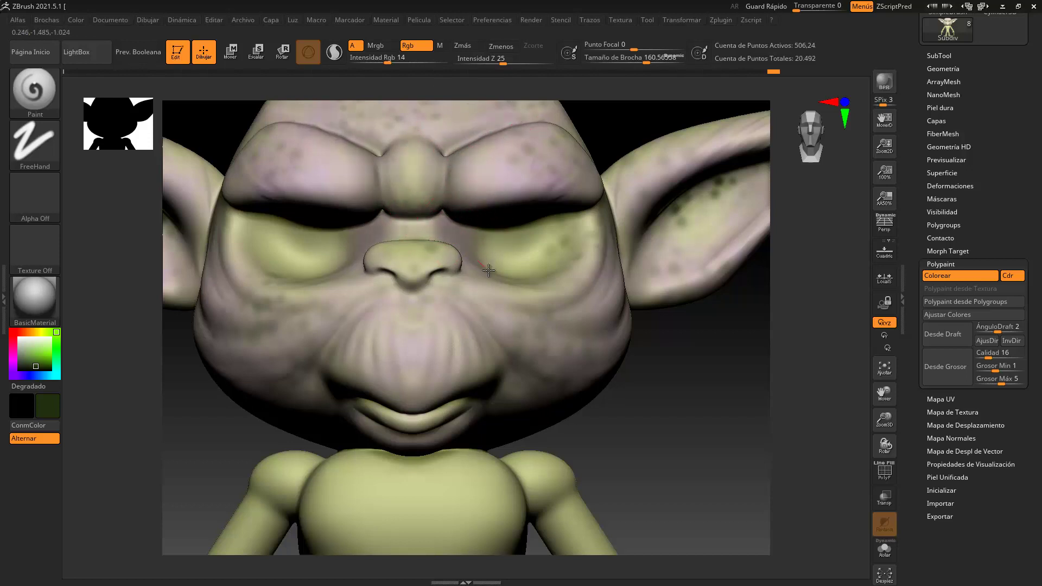
left_click_drag(498, 293, 475, 297)
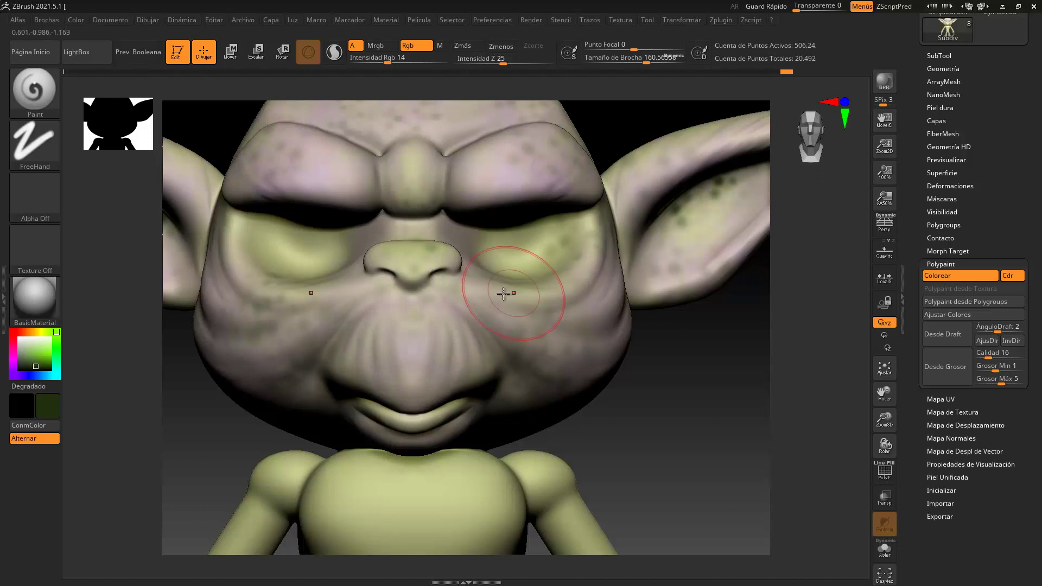
left_click_drag(580, 315, 596, 339)
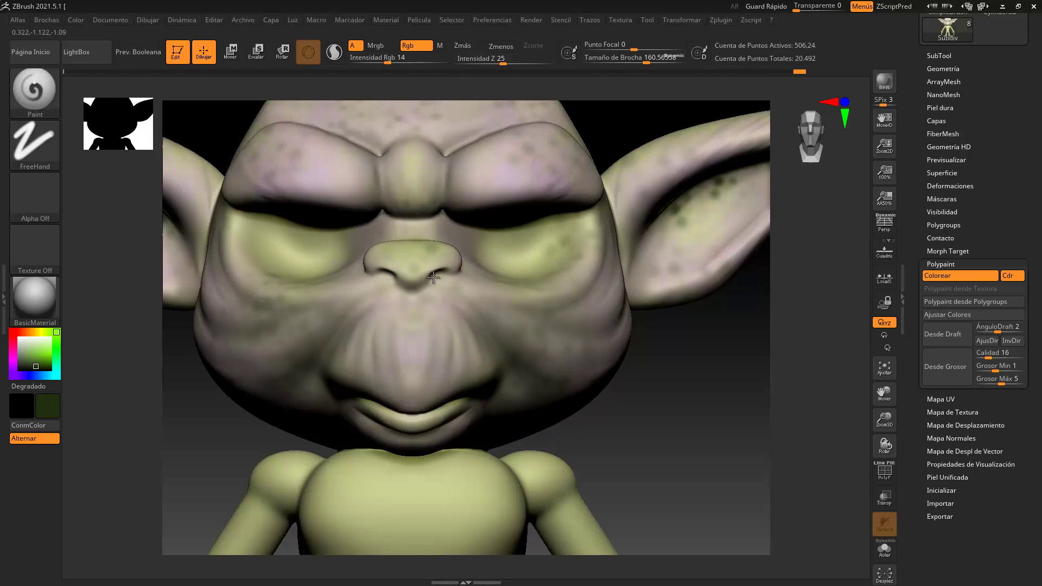
Step: Shade the inside of the ears, the forehead and the sides of the face with faint dark green strokes
left_click_drag(750, 402, 603, 487, "alt")
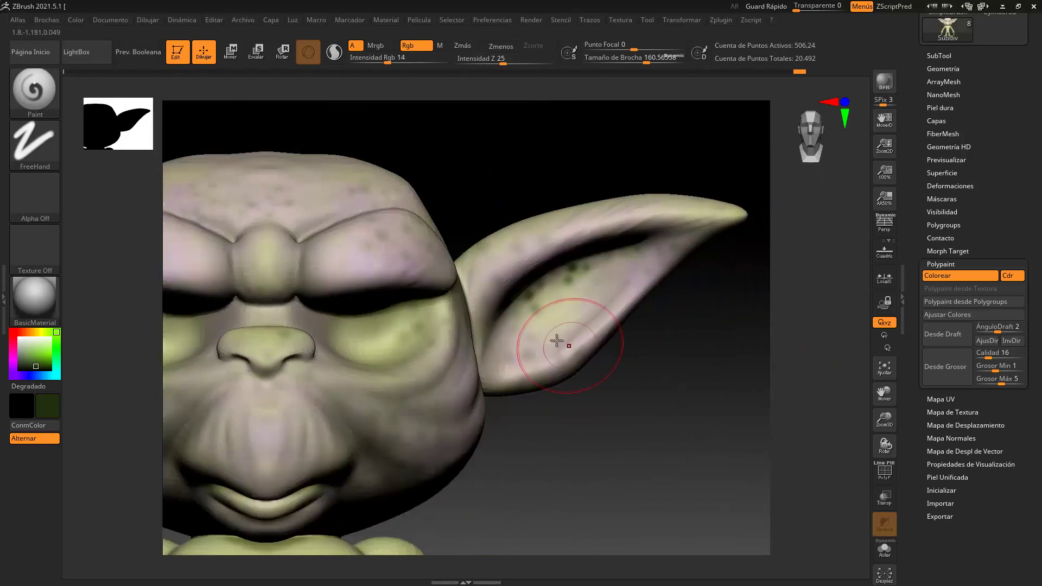
mouse_move(607, 252)
left_mouse_down()
mouse_move(573, 283)
mouse_move(619, 244)
mouse_move(500, 343)
left_mouse_up()
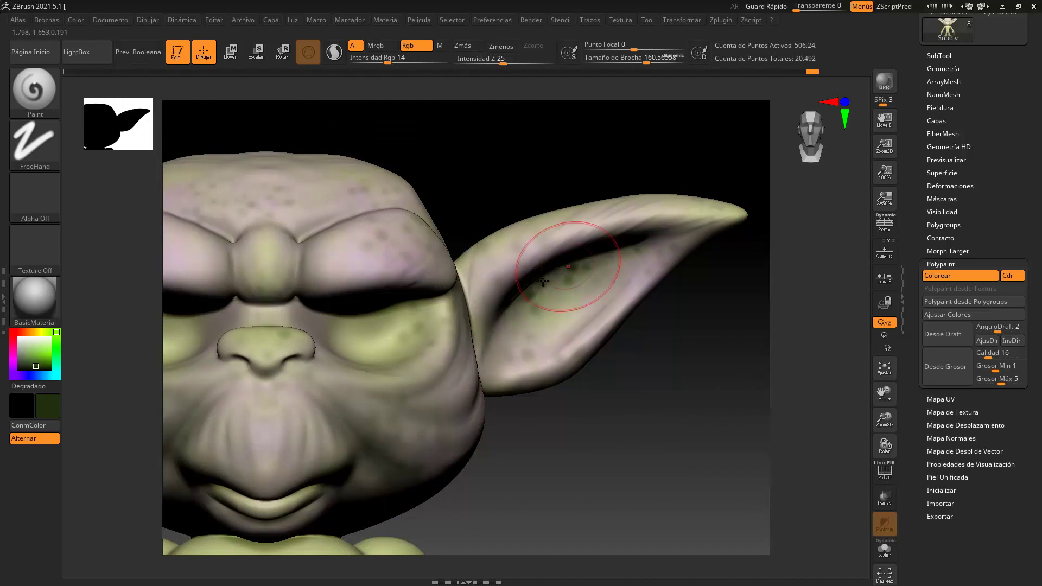
left_click_drag(549, 406, 605, 494)
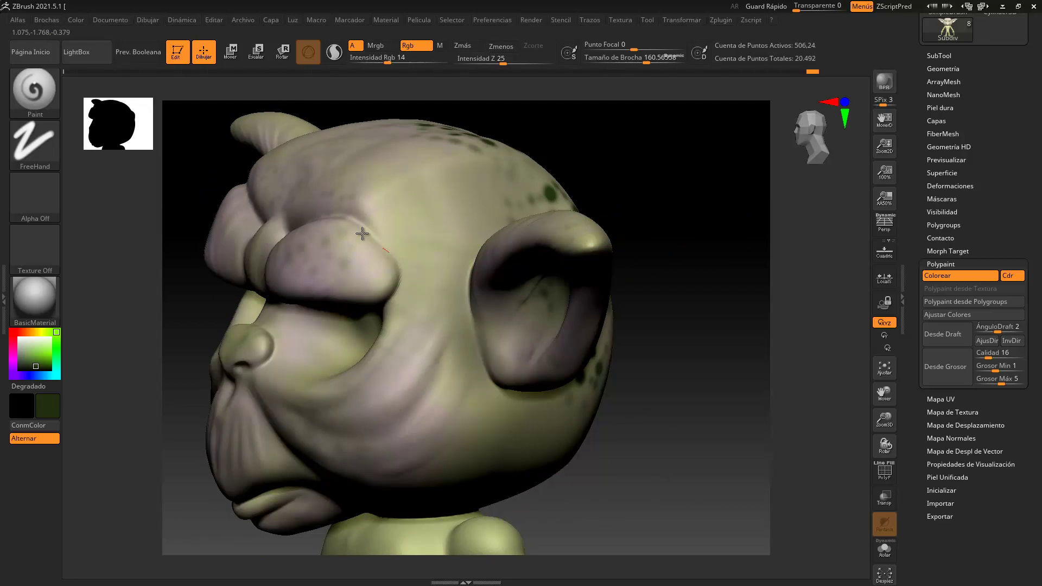
mouse_move(670, 161)
left_mouse_down()
mouse_move(616, 156)
mouse_move(670, 147)
mouse_move(643, 134)
mouse_move(646, 179)
left_mouse_up()
left_click_drag(491, 276, 578, 252)
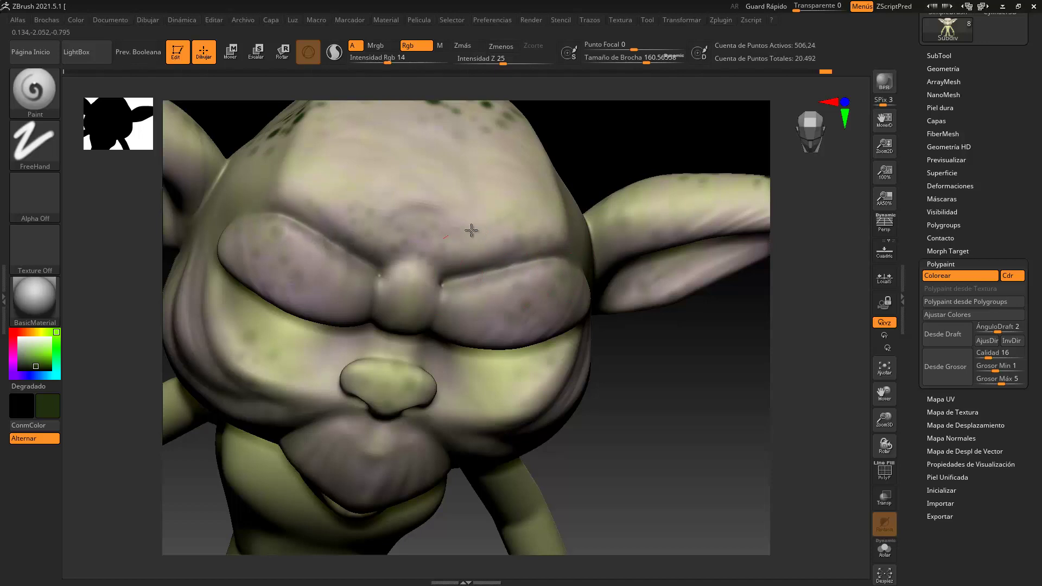
mouse_move(685, 432)
left_mouse_down()
mouse_move(644, 221)
mouse_move(673, 139)
left_mouse_up()
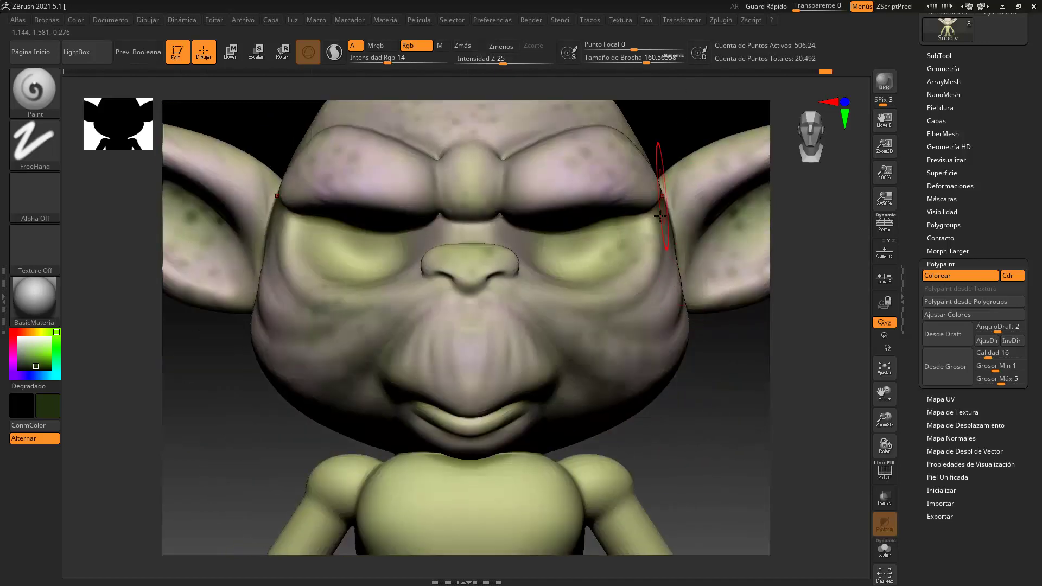
left_click_drag(327, 342, 314, 339)
left_click_drag(749, 447, 754, 359, "alt")
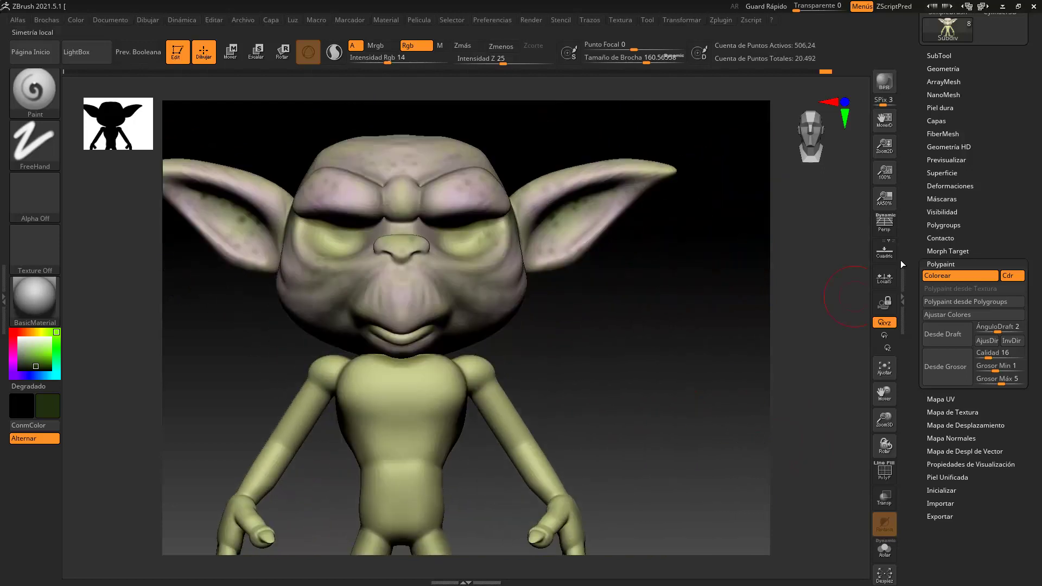
Step: Show the two eyelid subtools PM3D_Sphere3D2 and PM3D_Sphere3D3
left_click(940, 56)
left_click_drag(927, 93, 927, 114)
left_click(1021, 157)
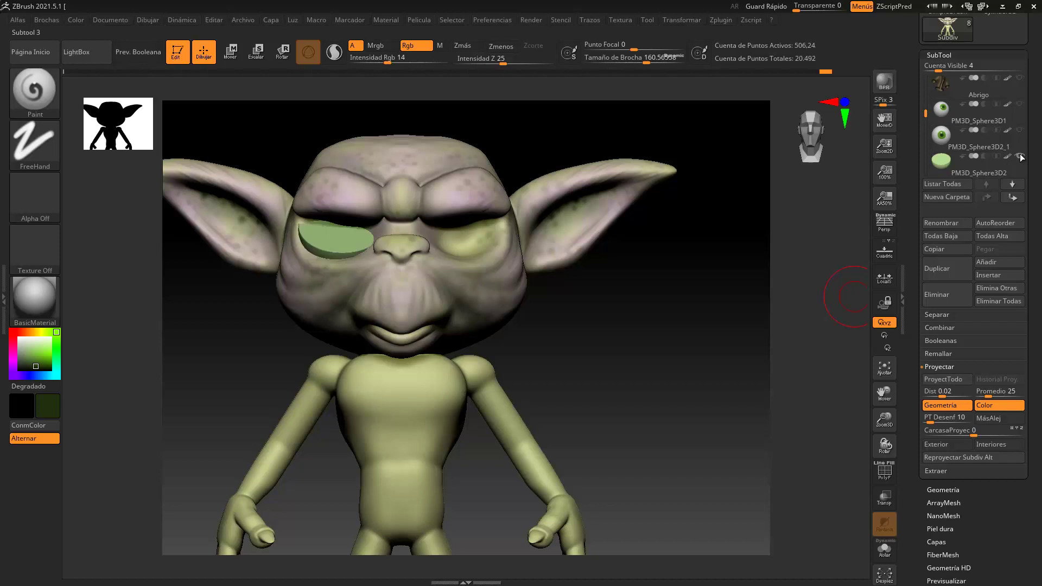
scroll(1021, 157, "down", 1)
left_click(1021, 157)
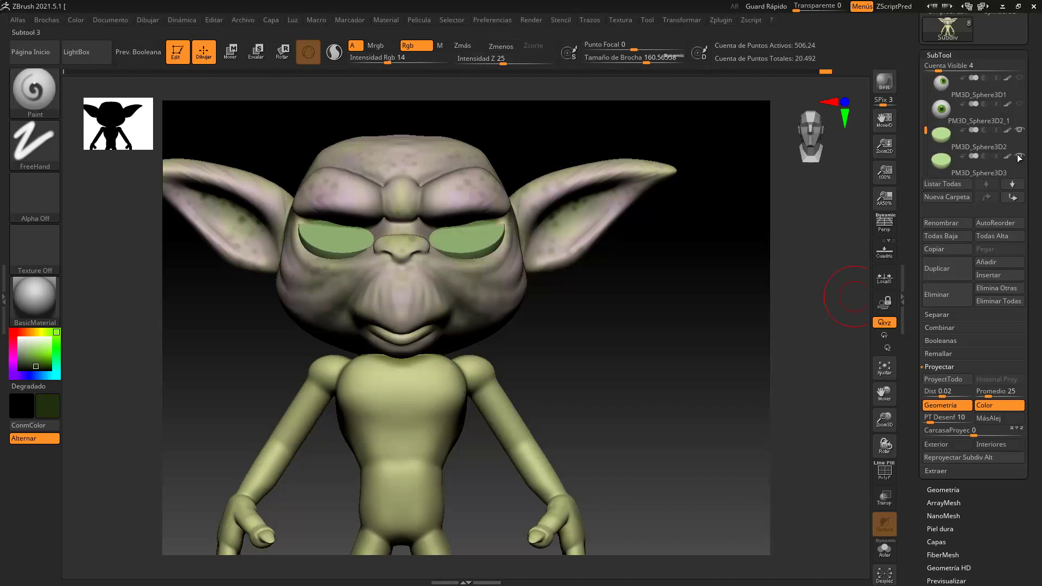
Step: Make the eyelid PM3D_Sphere3D2 active, sample the body's pale yellow-green and fill the eyelid with that colour
left_click_drag(633, 338, 669, 392, "alt")
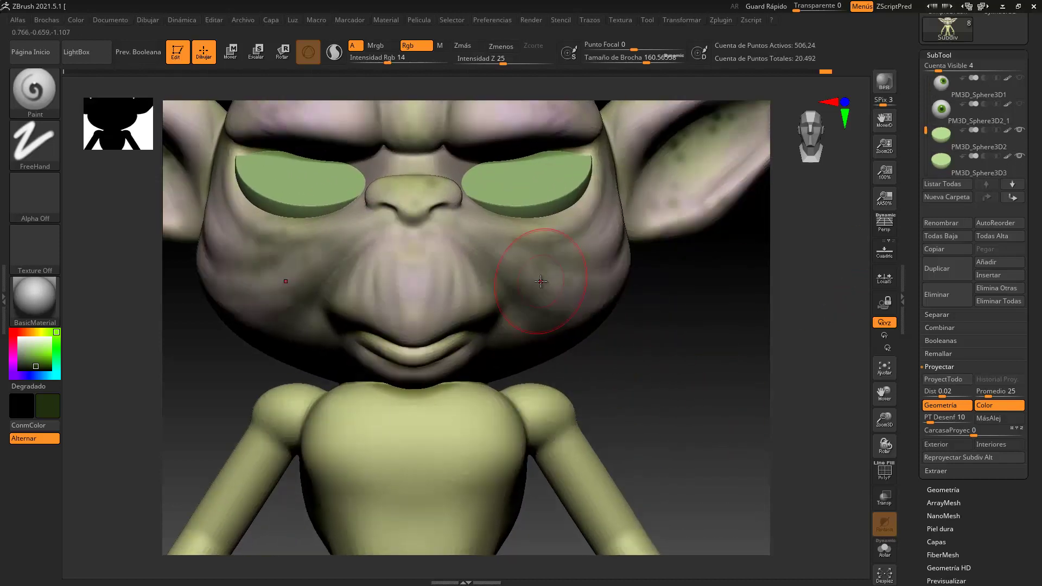
left_click(551, 179, "alt")
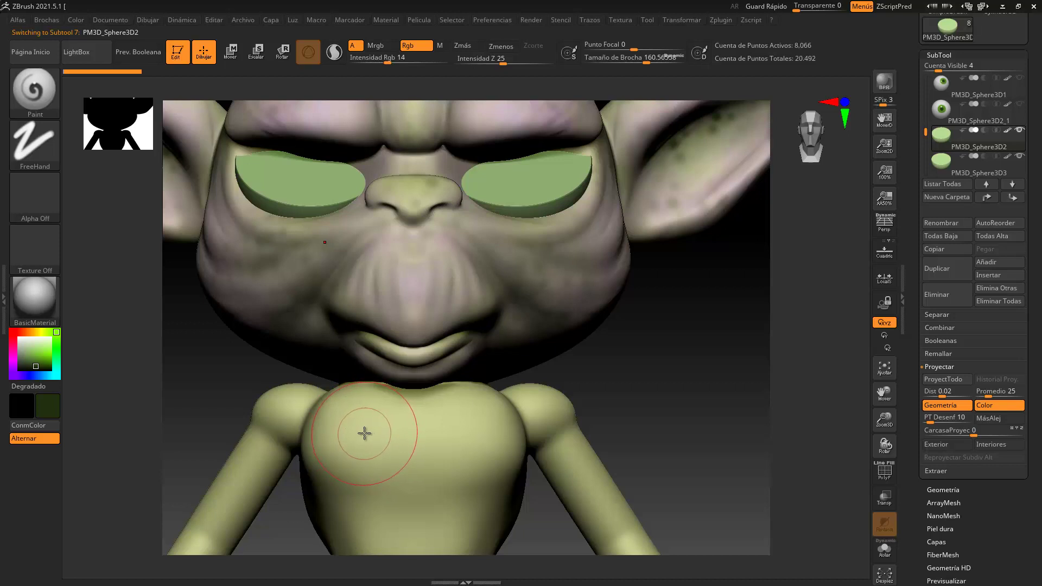
key("c")
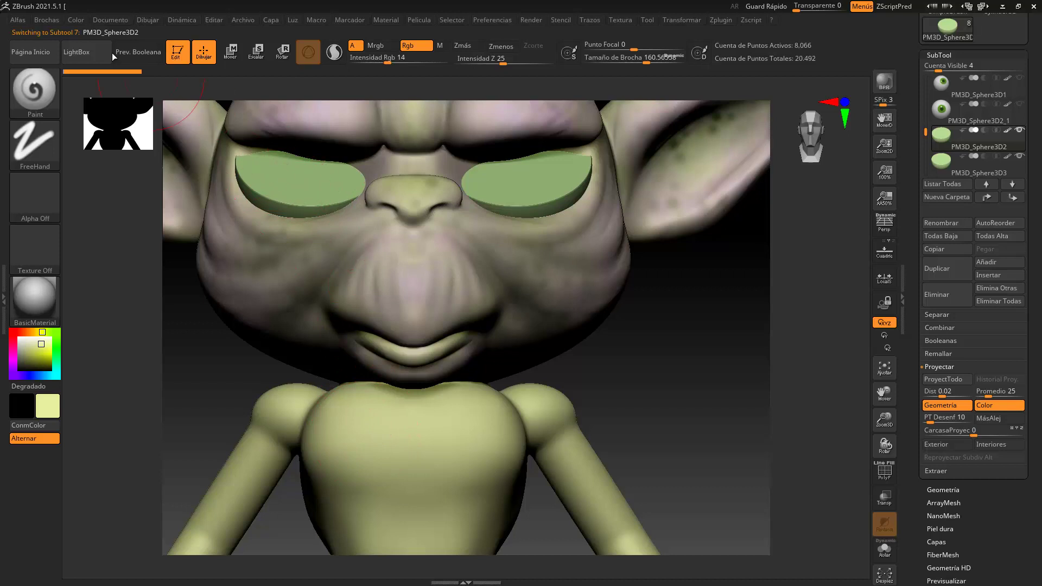
left_click(76, 20)
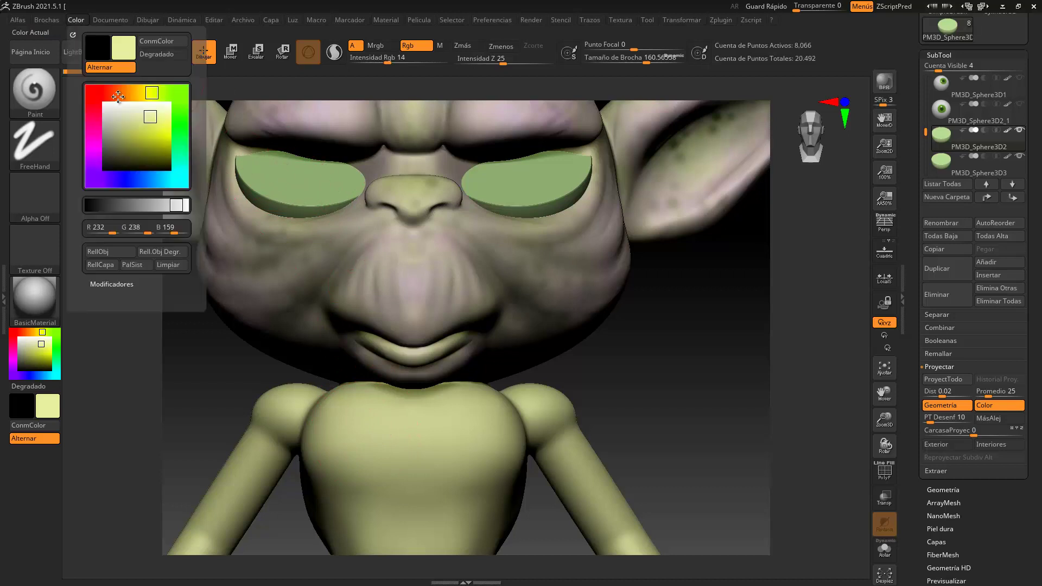
left_click(108, 250)
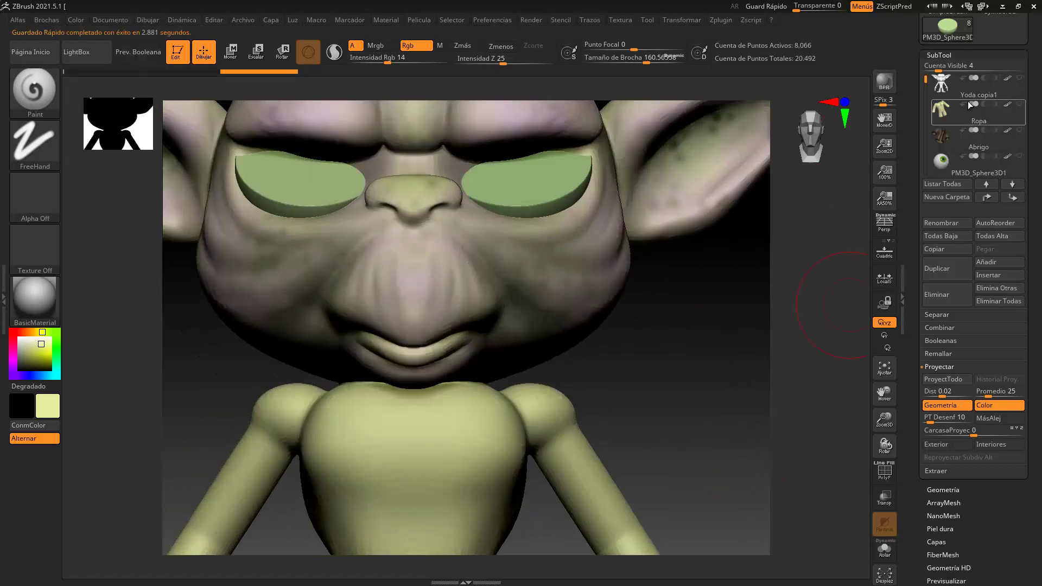
left_click(1008, 92)
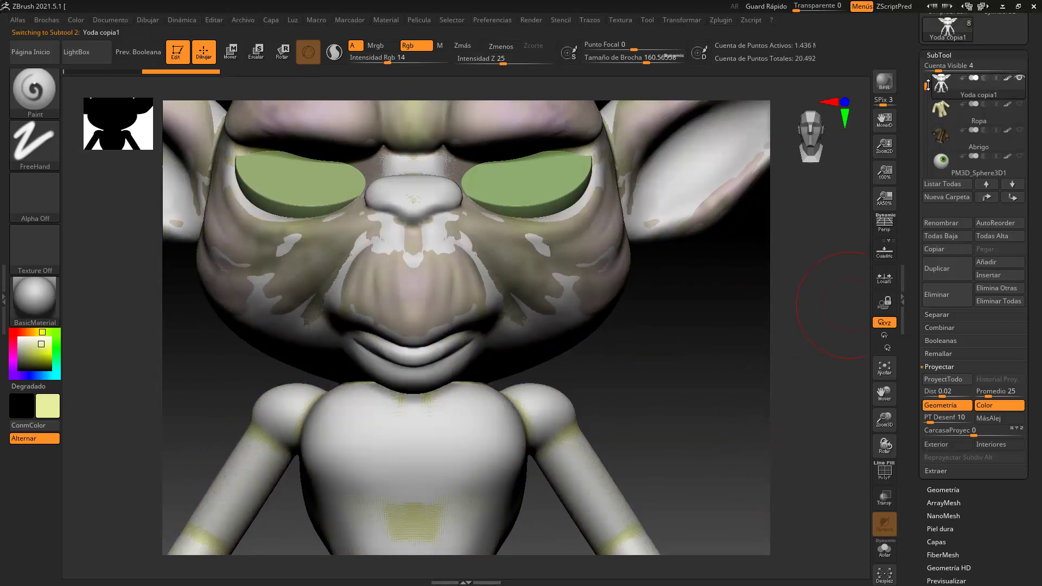
left_click_drag(928, 89, 931, 64)
left_click(1002, 95)
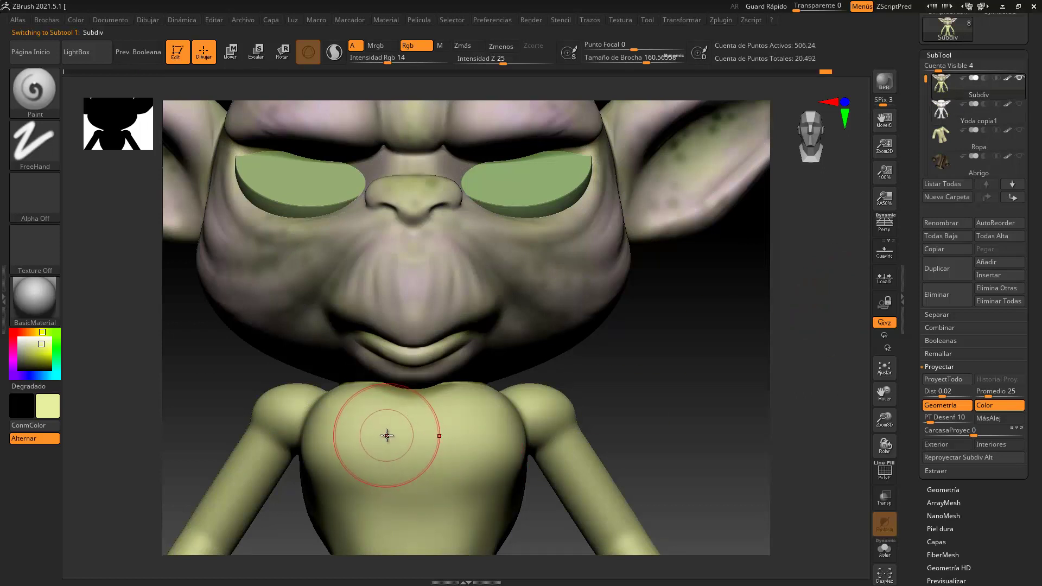
Step: Reselect the eyelid PM3D_Sphere3D2 and fill it again with the sampled yellow-green
left_click_drag(928, 78, 926, 120)
left_click(1003, 145)
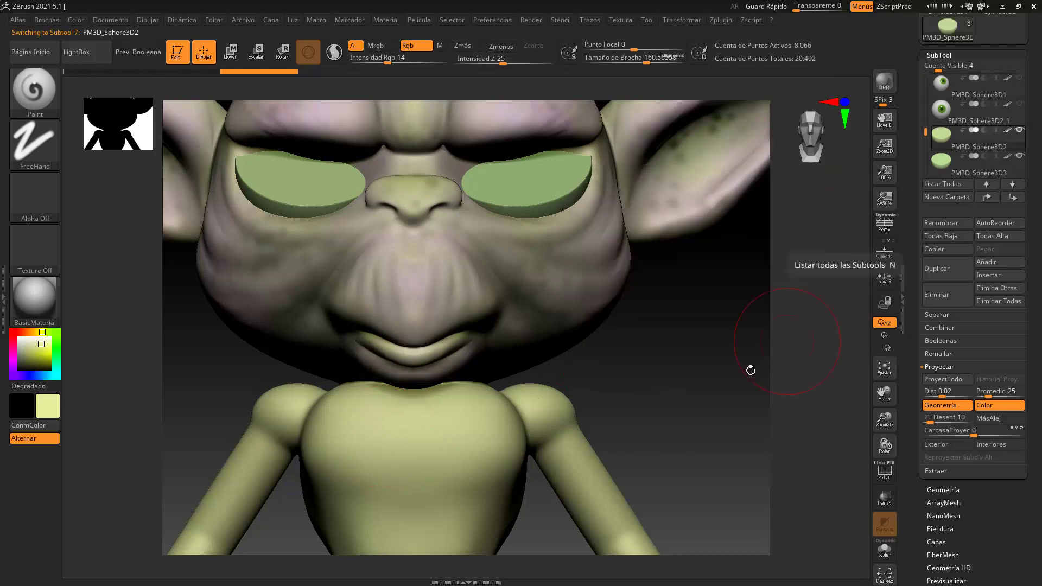
left_click(75, 20)
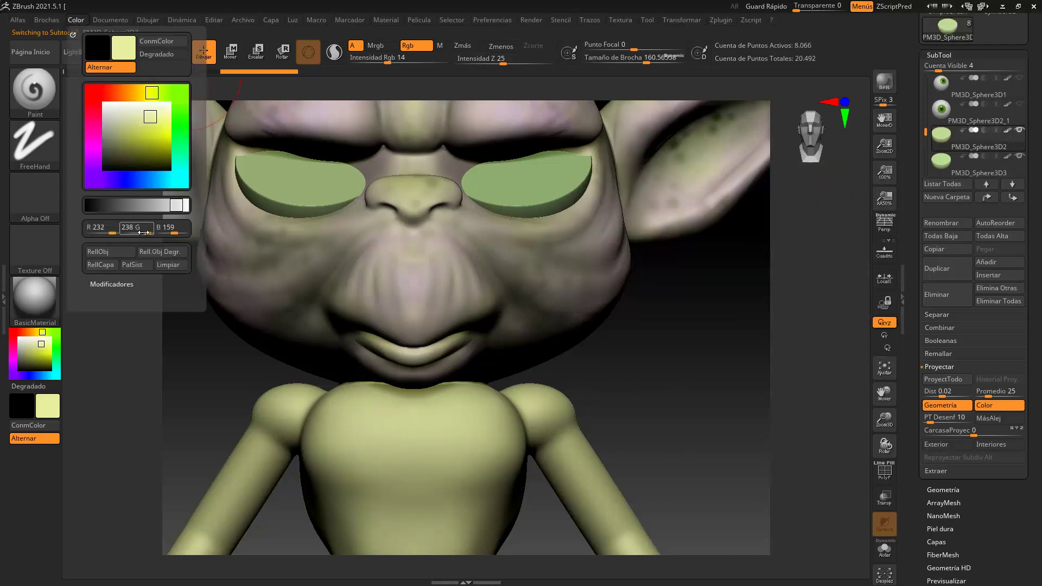
left_click(112, 251)
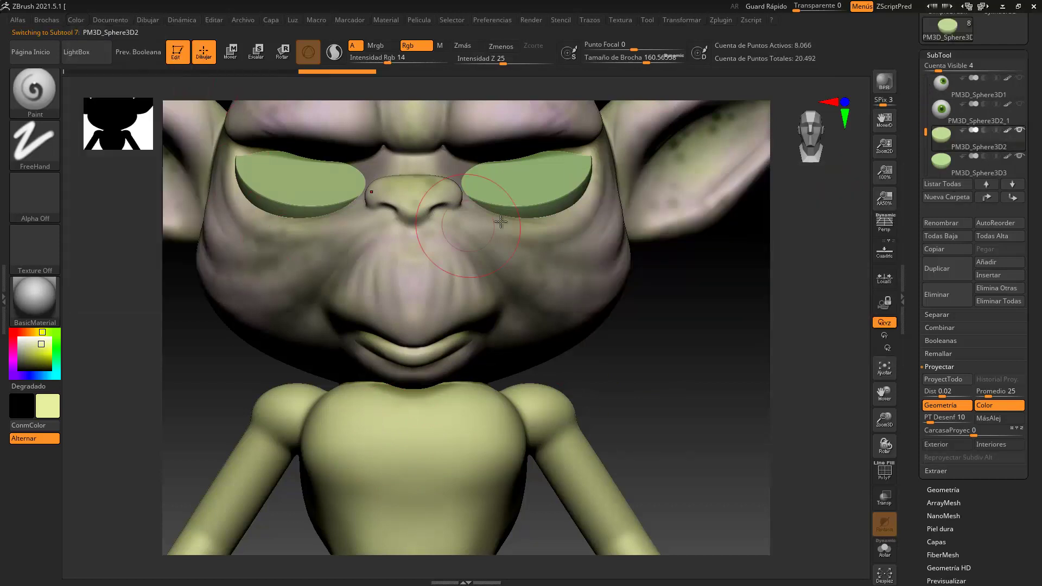
Step: Make the eyelid PM3D_Sphere3D3 active and fill it with the sampled pale yellow-green
left_click(1001, 156)
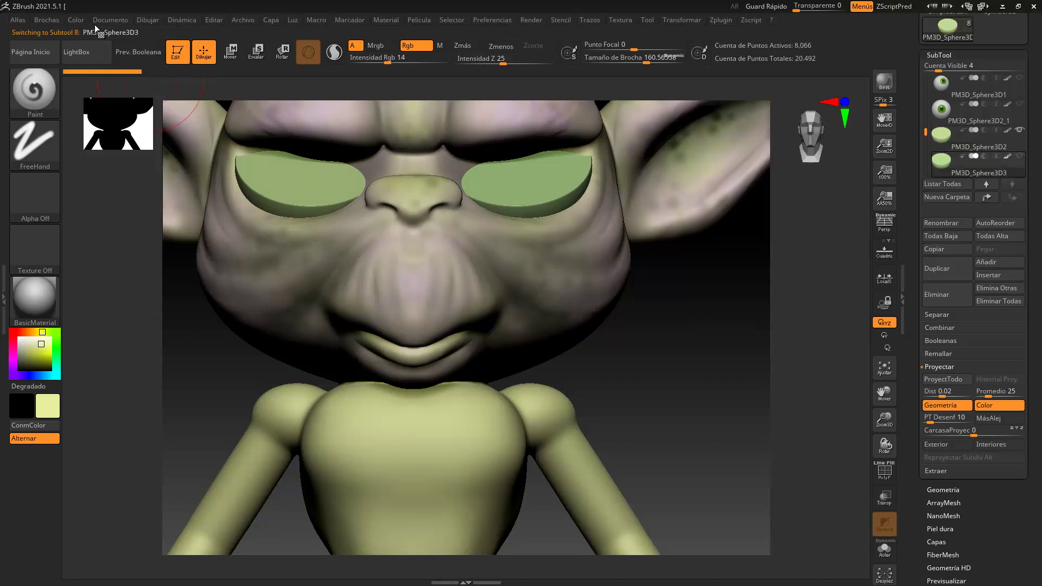
left_click(76, 20)
left_click(112, 252)
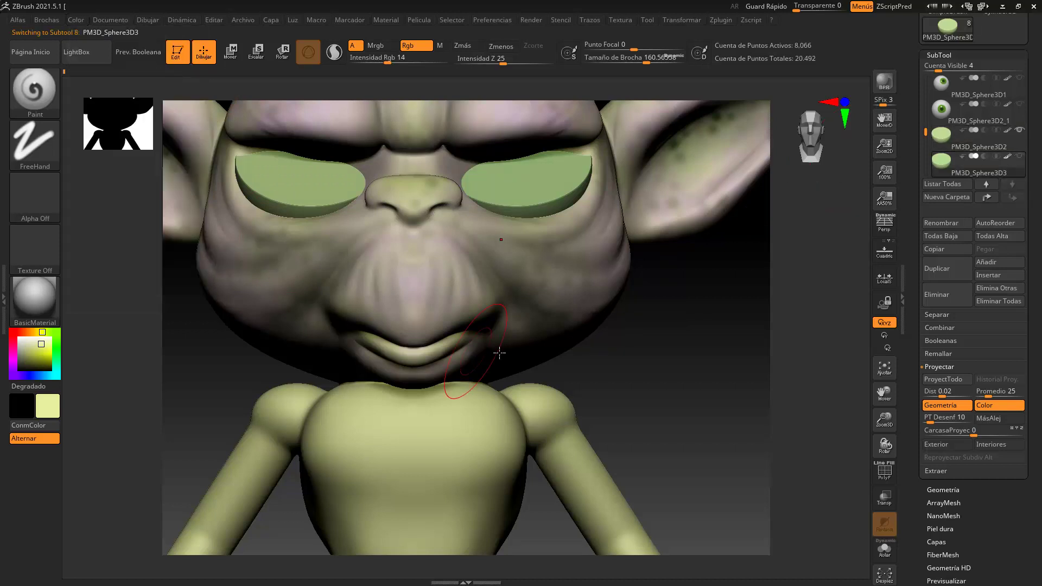
left_click_drag(715, 351, 713, 408, "alt")
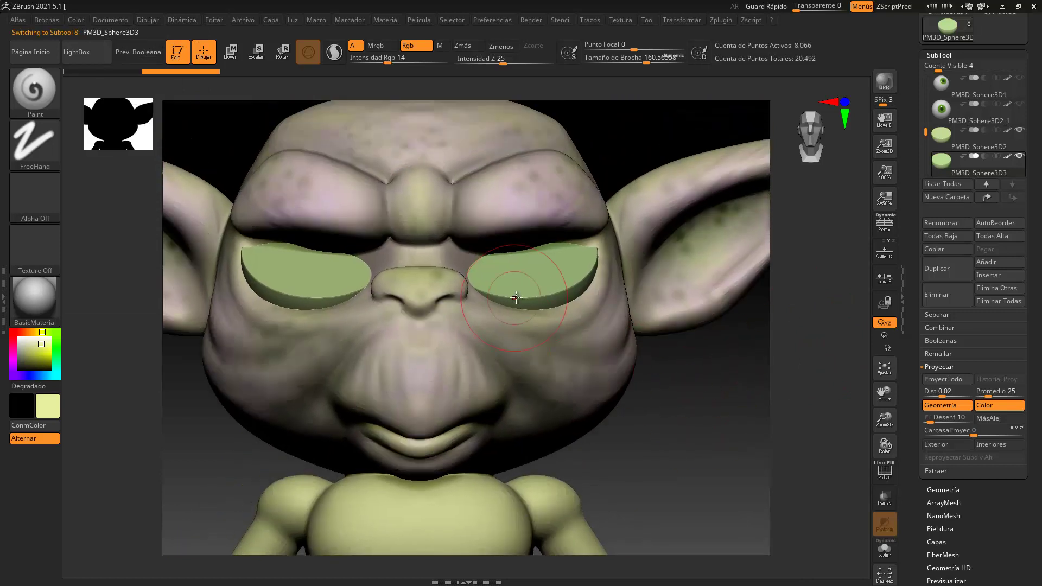
Step: Select the eyelid PM3D_Sphere3D2 and merge it down with PM3D_Sphere3D3 into one subtool
left_click(1020, 144)
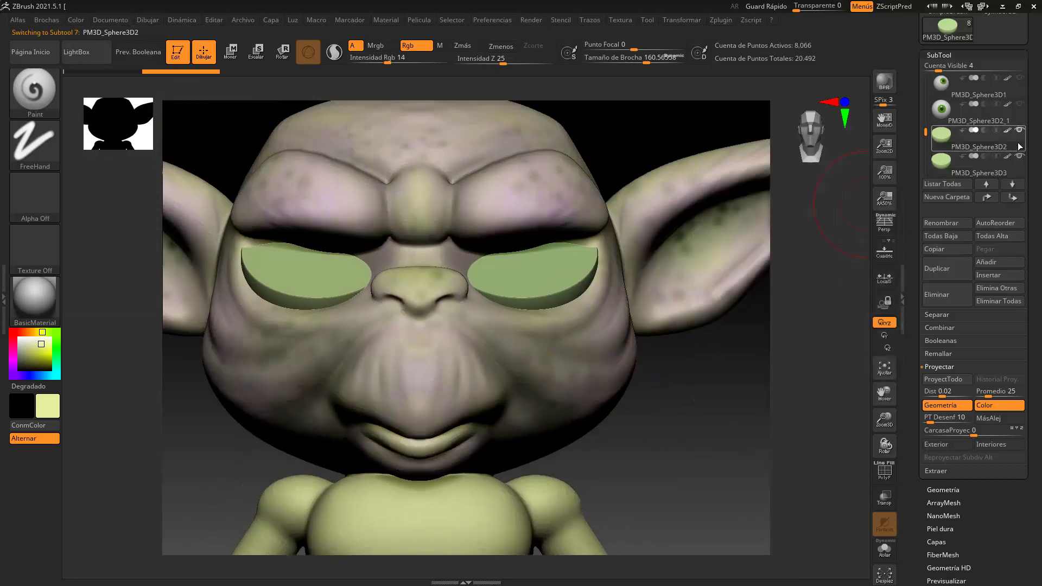
left_click(955, 490)
left_click(937, 54)
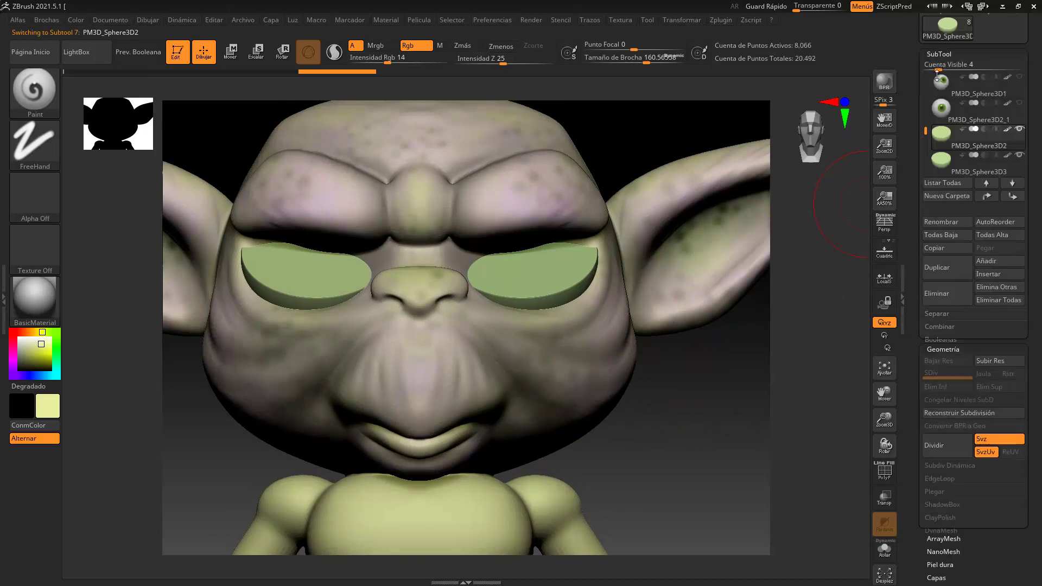
left_click(948, 327)
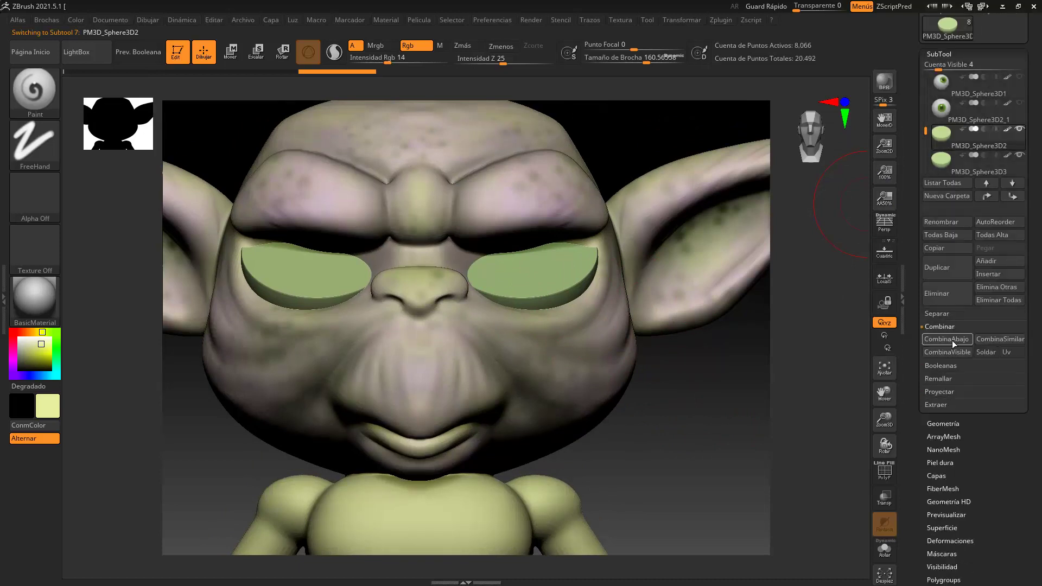
left_click(953, 339)
left_click(744, 364)
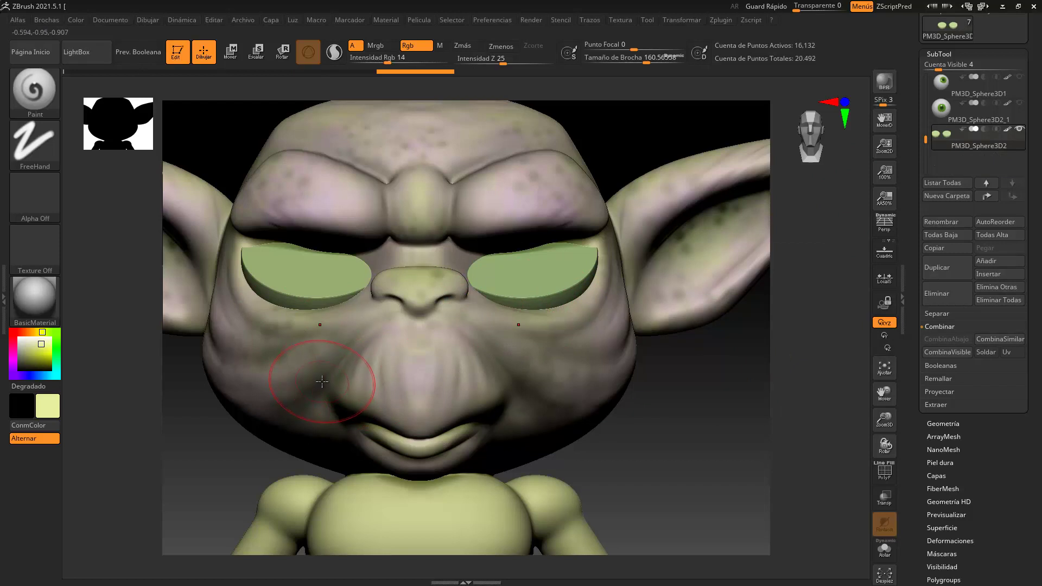
Step: Sample a greyish olive tone from the face and shade the surfaces and lower rims of both eyelids with soft strokes
key("c")
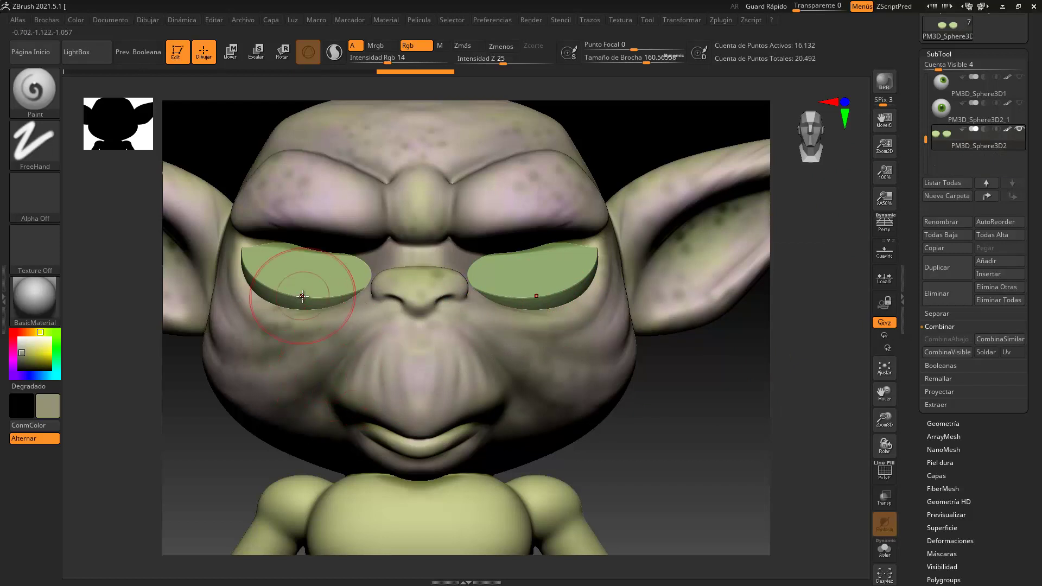
left_click_drag(339, 292, 298, 266)
mouse_move(332, 282)
left_mouse_down()
mouse_move(364, 291)
mouse_move(365, 278)
left_mouse_up()
left_click_drag(355, 296, 299, 306)
left_click_drag(241, 265, 265, 304)
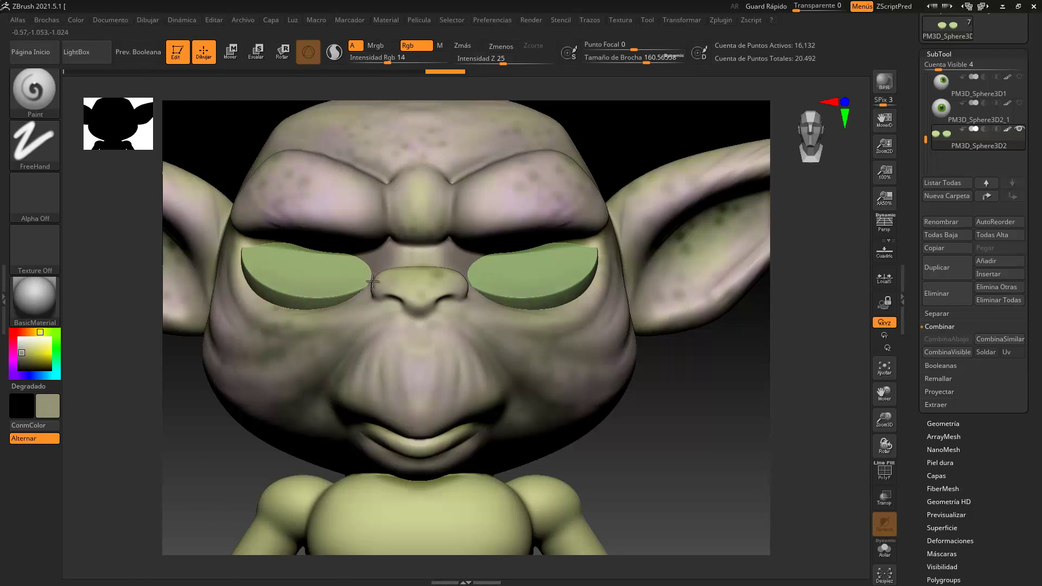
mouse_move(221, 239)
left_mouse_down()
mouse_move(380, 294)
mouse_move(373, 285)
left_mouse_up()
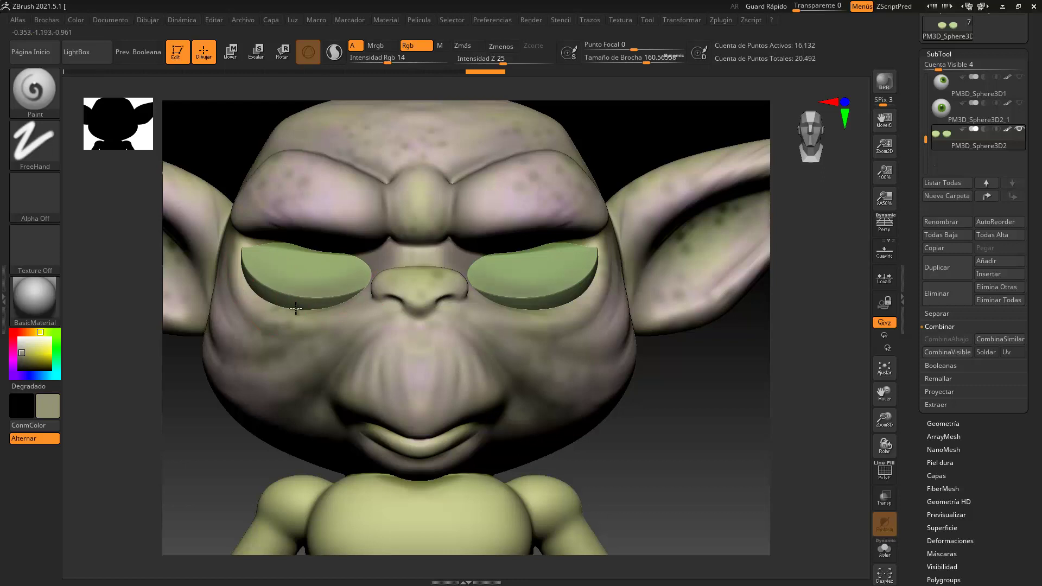
left_click_drag(269, 301, 274, 293)
left_click_drag(476, 284, 498, 295)
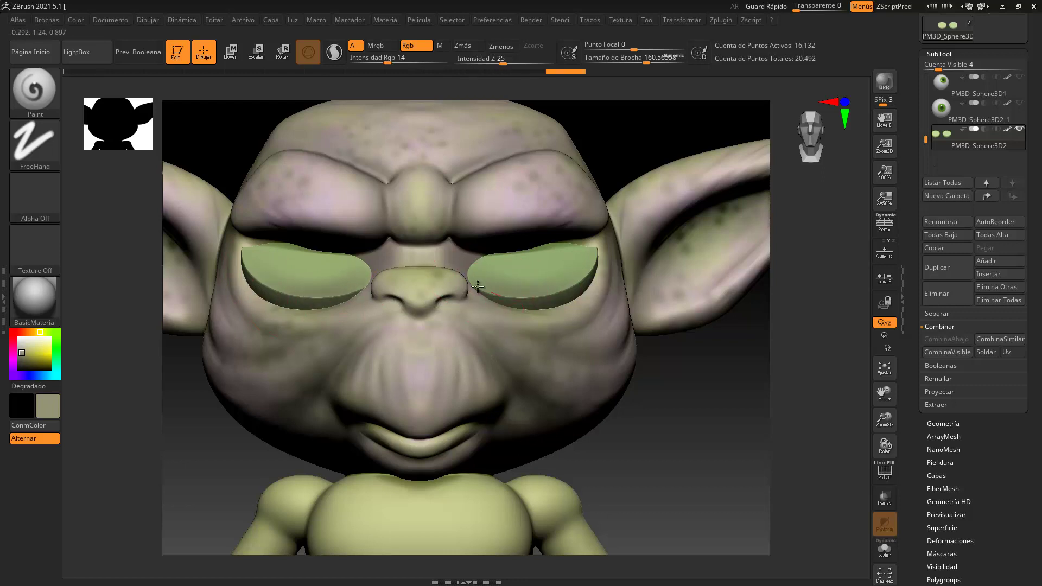
Step: Show the two eye subtools PM3D_Sphere3D1 and PM3D_Sphere3D2_1
left_click(1020, 78)
left_click(1020, 103)
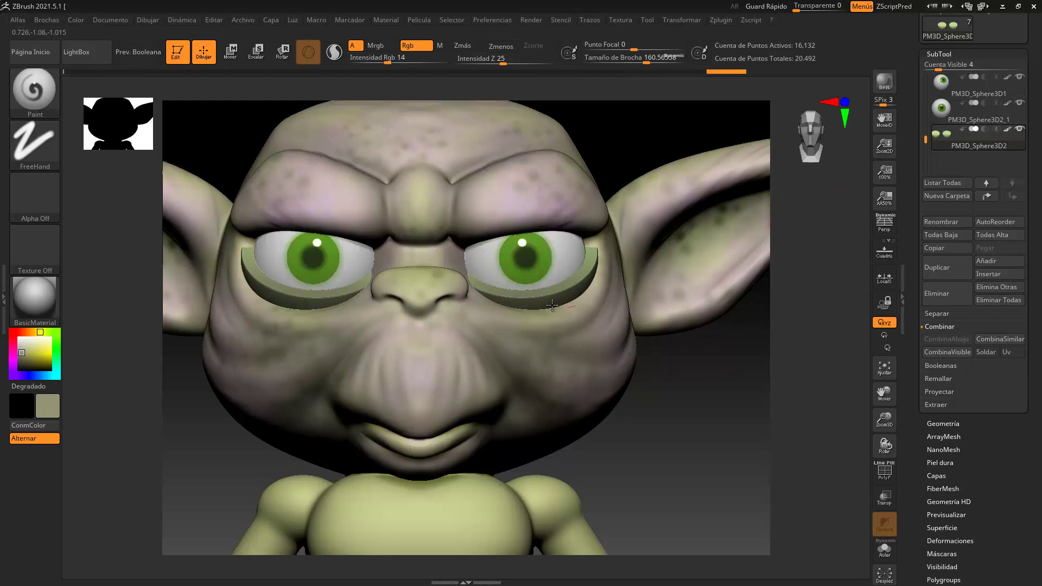
left_click_drag(720, 474, 708, 370, "alt")
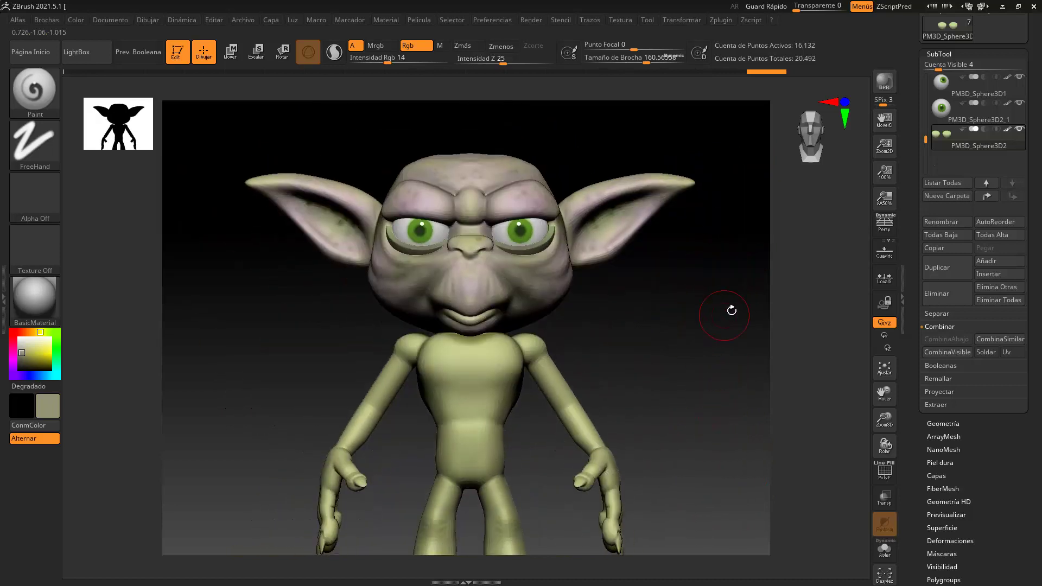
Step: Show the clothing subtool Ropa over the body
left_click_drag(926, 138, 926, 83)
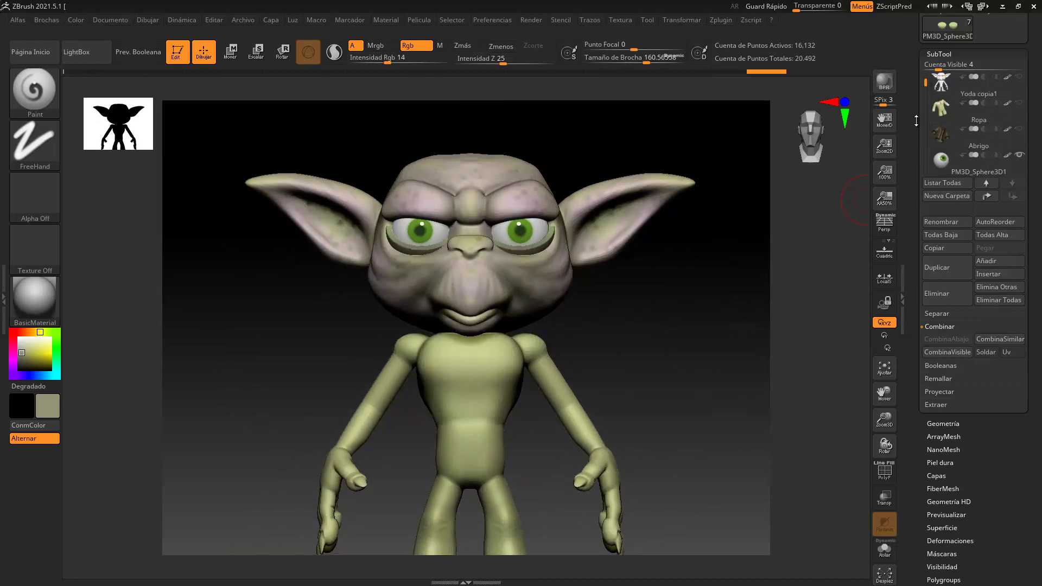
right_click_drag(670, 353, 650, 315, "alt")
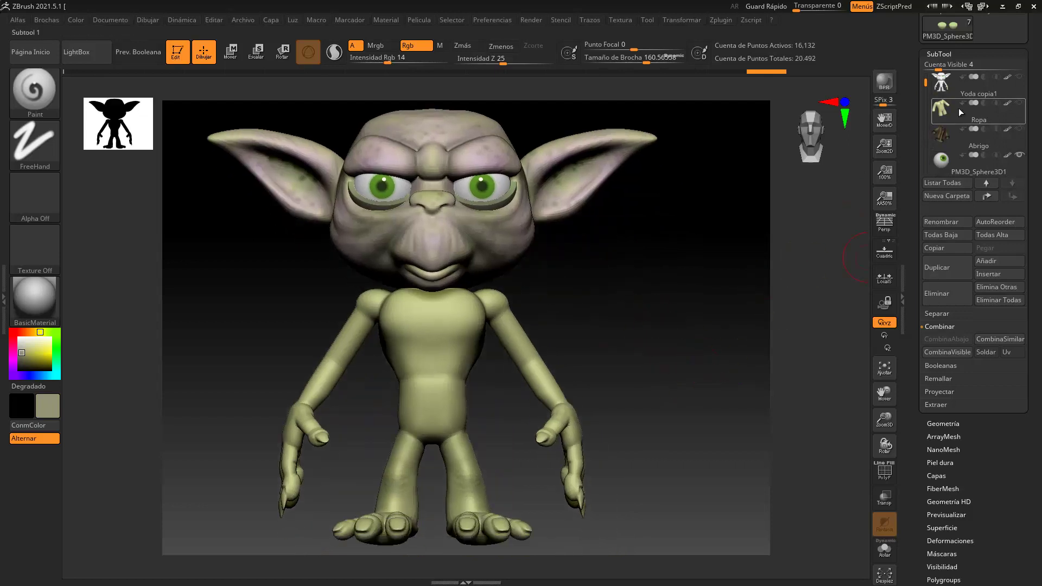
left_click(1022, 103)
right_click_drag(621, 321, 643, 260, "alt")
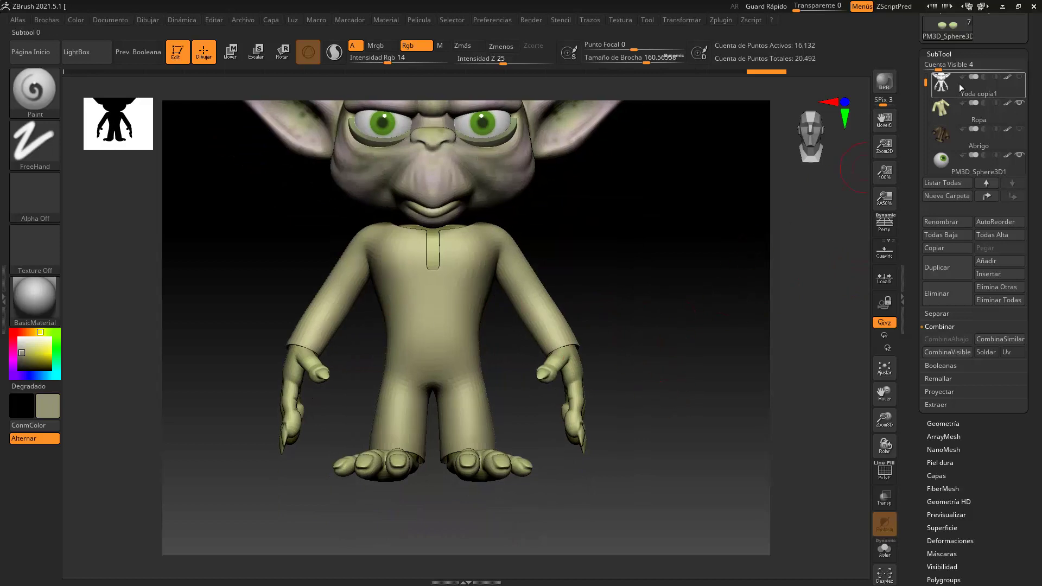
Step: Make the painted body subtool Subdiv active
left_click(1010, 90)
right_click_drag(706, 397, 660, 279, "alt")
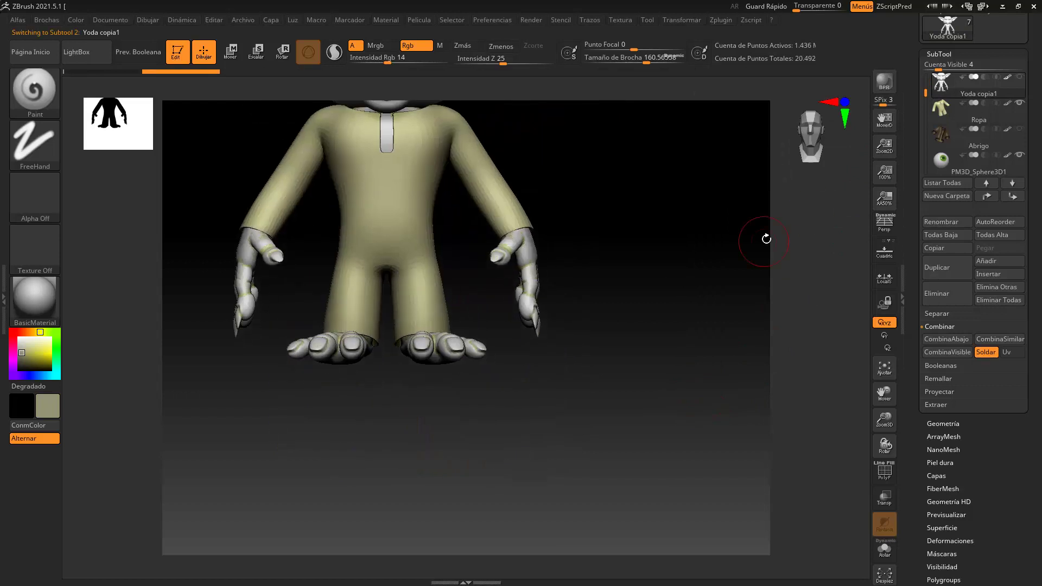
left_click_drag(926, 92, 926, 77)
left_click(1008, 91)
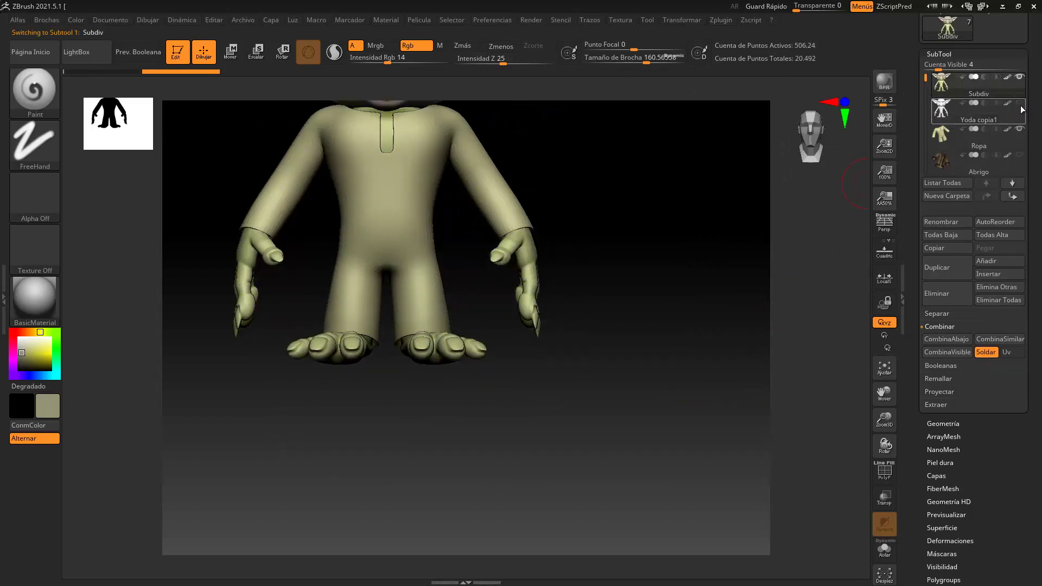
Step: Set up the Paint brush for the nails with a light yellow-orange colour, Rgb intensity 100 and a brush size of about 30
mouse_move(635, 338)
right_mouse_down()
mouse_move(637, 382)
mouse_move(633, 325)
mouse_move(658, 499)
mouse_move(512, 286)
right_mouse_up()
left_click_drag(647, 58, 632, 58)
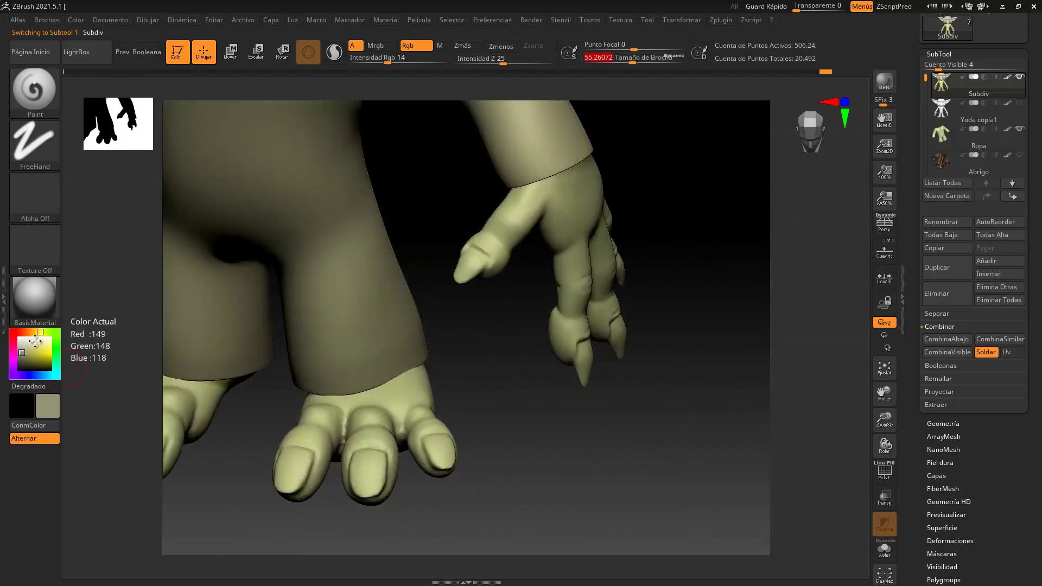
mouse_move(35, 341)
left_mouse_down()
mouse_move(43, 344)
mouse_move(34, 332)
mouse_move(46, 348)
left_mouse_up()
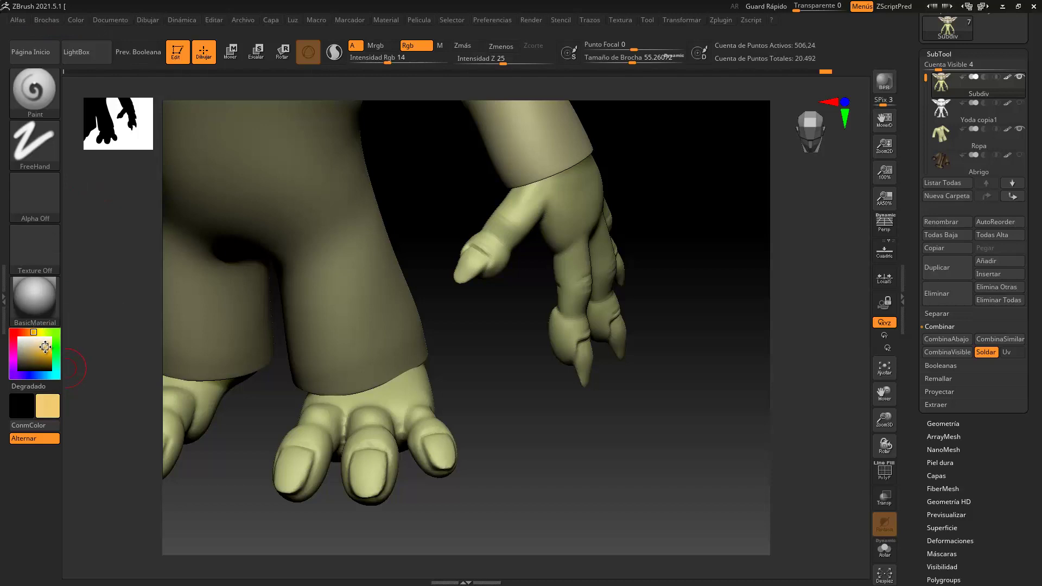
left_click_drag(658, 380, 621, 522, "alt")
left_click_drag(482, 409, 384, 232, "alt")
left_click_drag(507, 456, 493, 393)
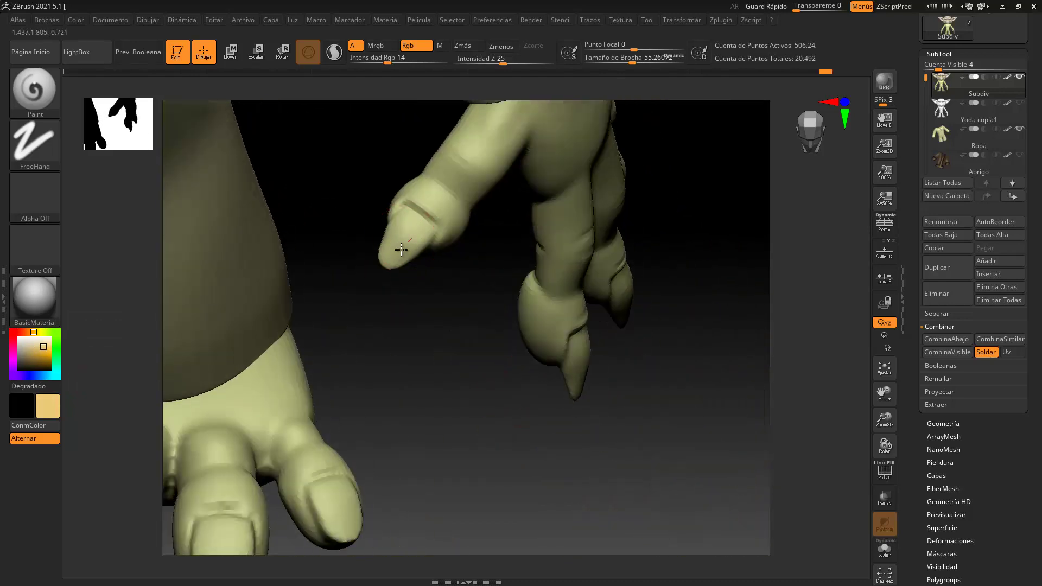
left_click_drag(400, 60, 456, 61)
left_click_drag(639, 59, 626, 59)
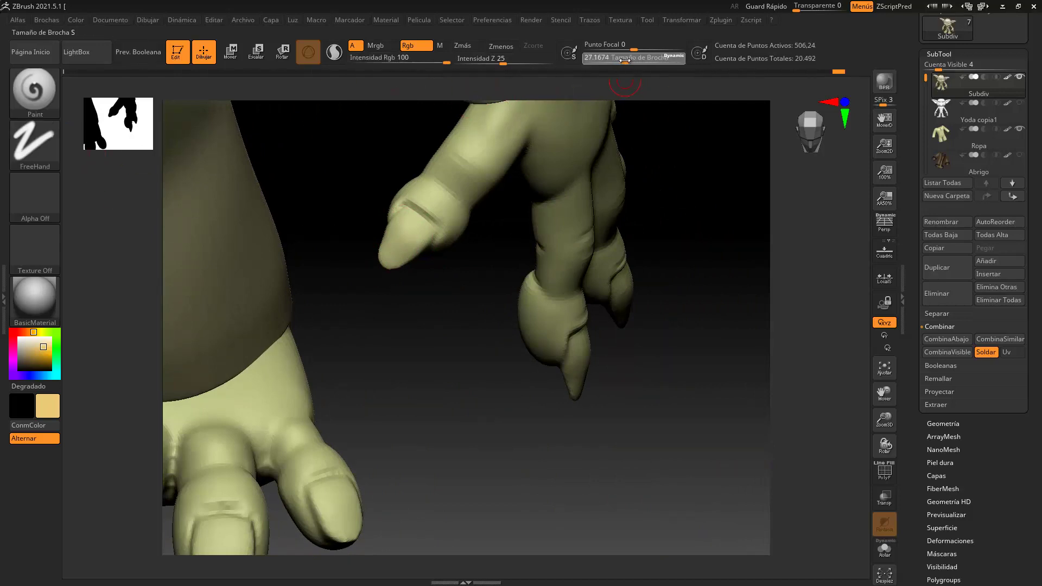
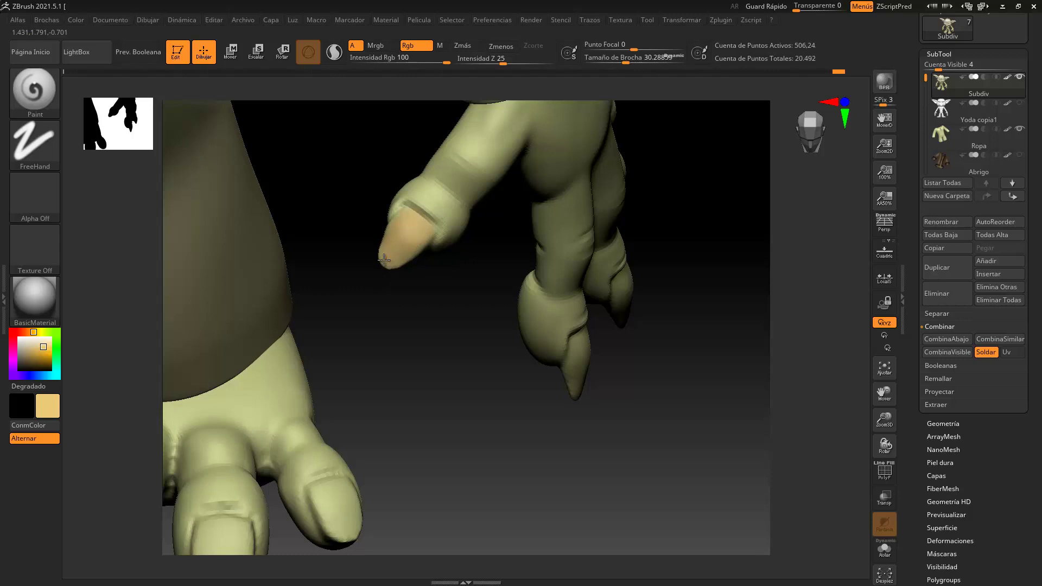
Step: Paint the fingernails of the hand light yellow-orange out to their edges and tips
mouse_move(489, 391)
left_mouse_down()
mouse_move(508, 432)
mouse_move(477, 379)
left_mouse_up()
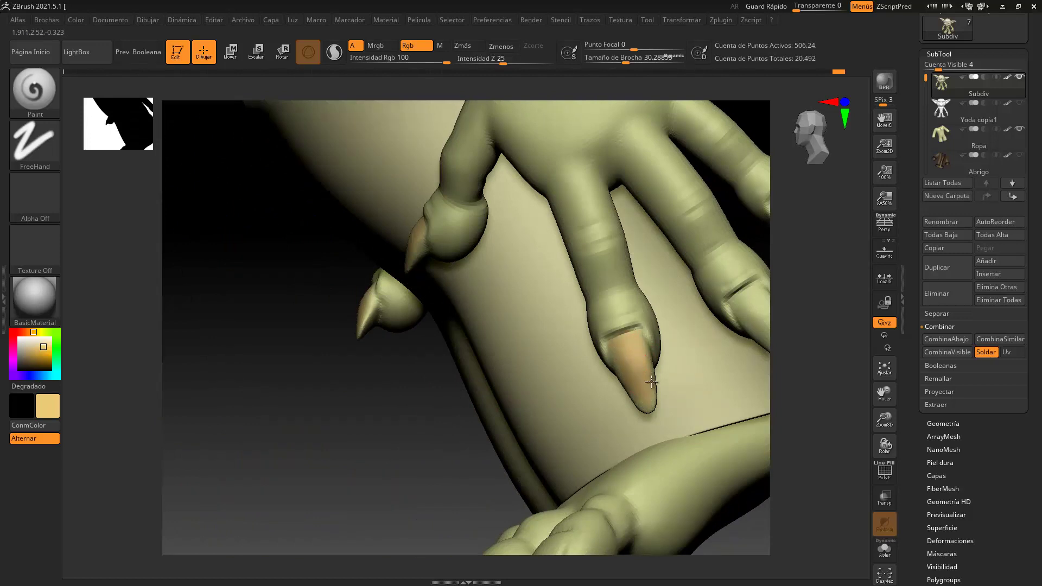
left_click_drag(372, 440, 633, 319)
mouse_move(572, 265)
left_mouse_down()
mouse_move(607, 304)
mouse_move(593, 265)
left_mouse_up()
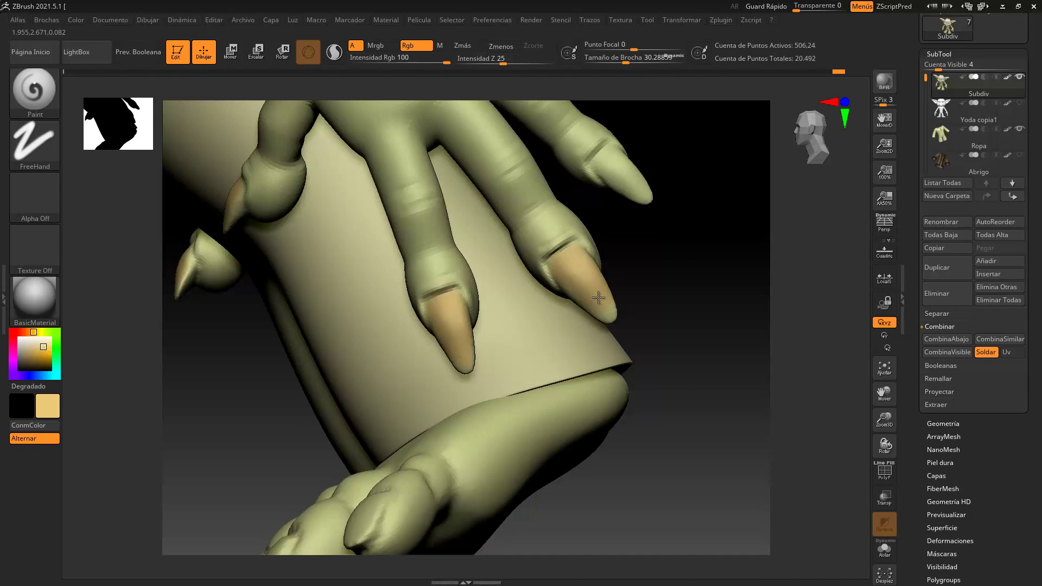
left_click_drag(695, 242, 659, 288, "alt")
left_click_drag(577, 258, 578, 265)
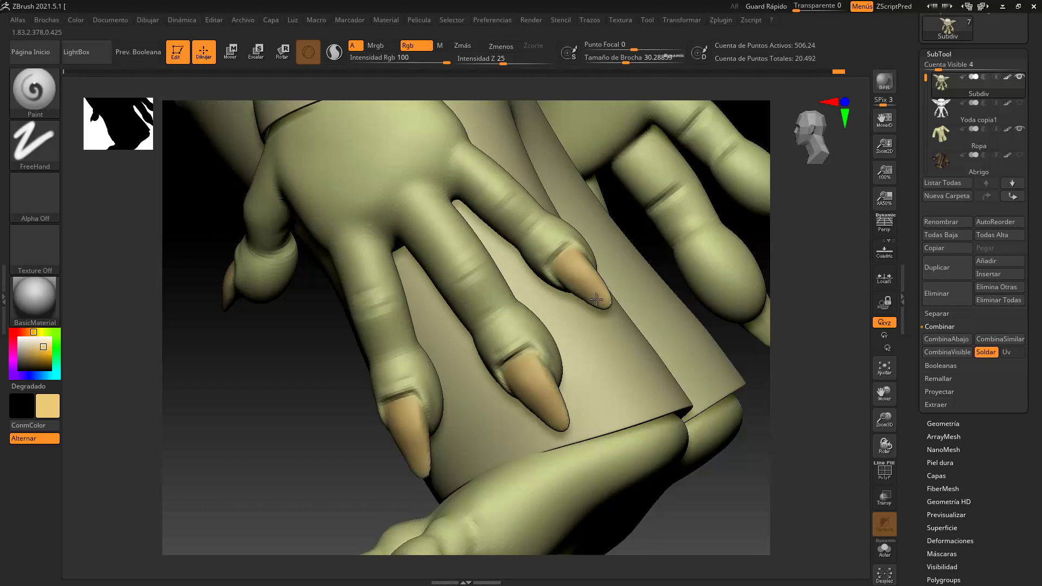
left_click_drag(272, 418, 337, 405)
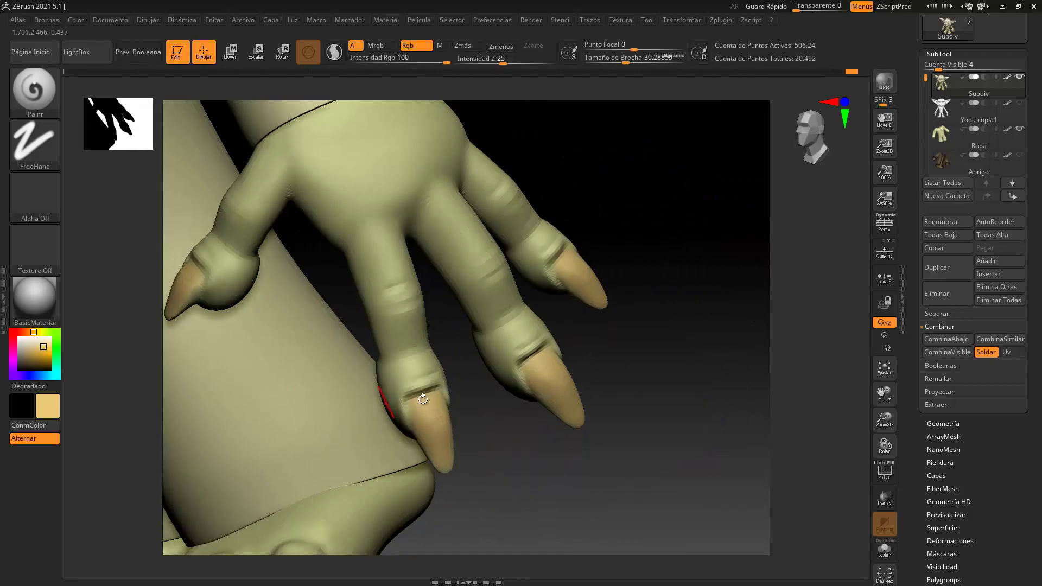
left_click_drag(622, 424, 498, 267)
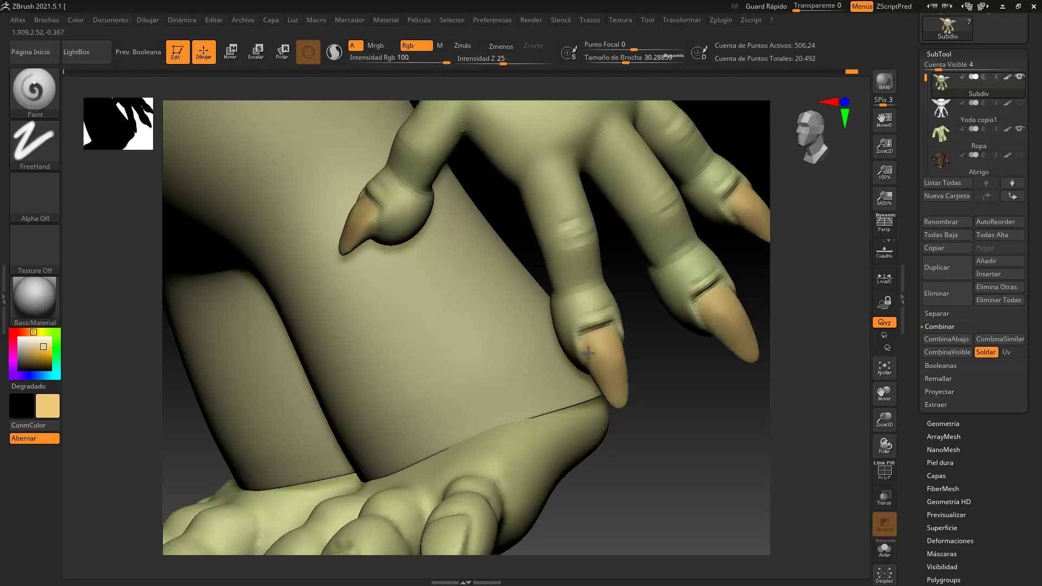
Step: Smooth the creases around the toenails and between the toes of the foot
left_click_drag(637, 507, 557, 366)
key("shift")
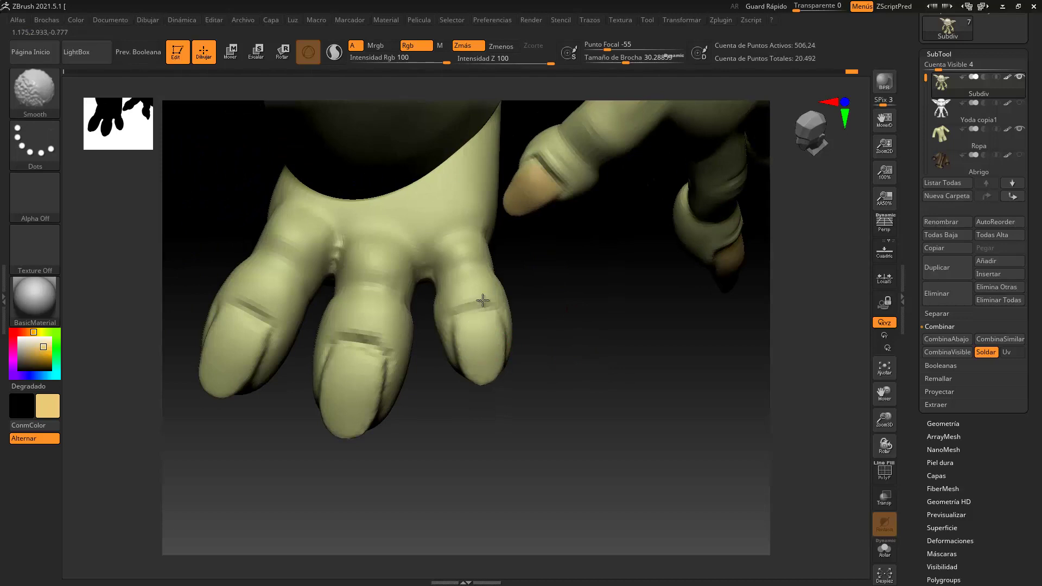
left_click_drag(376, 349, 370, 369, "shift")
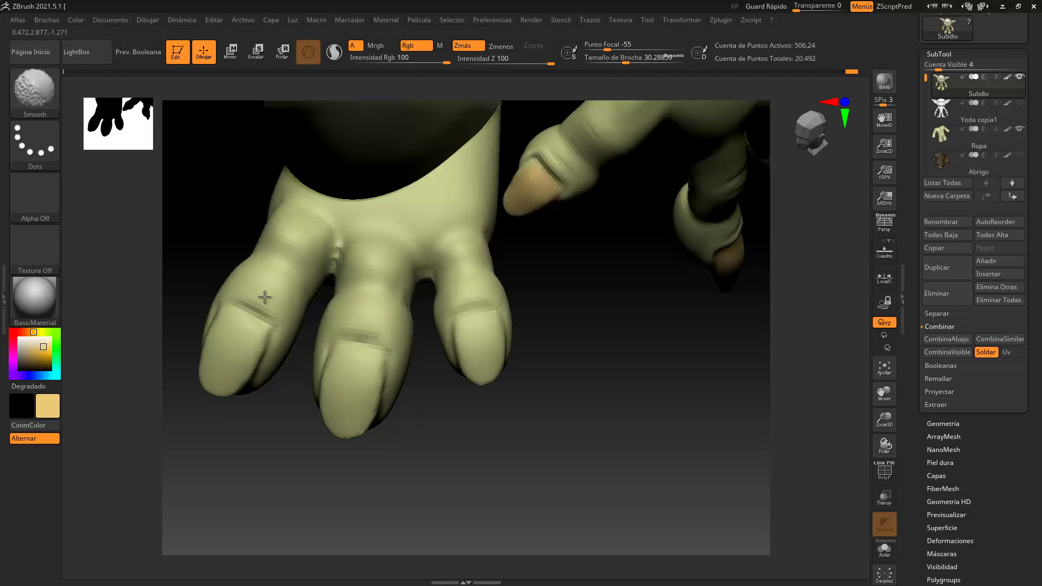
mouse_move(307, 276)
left_mouse_down("shift")
mouse_move(341, 271)
mouse_move(367, 232)
left_mouse_up("shift")
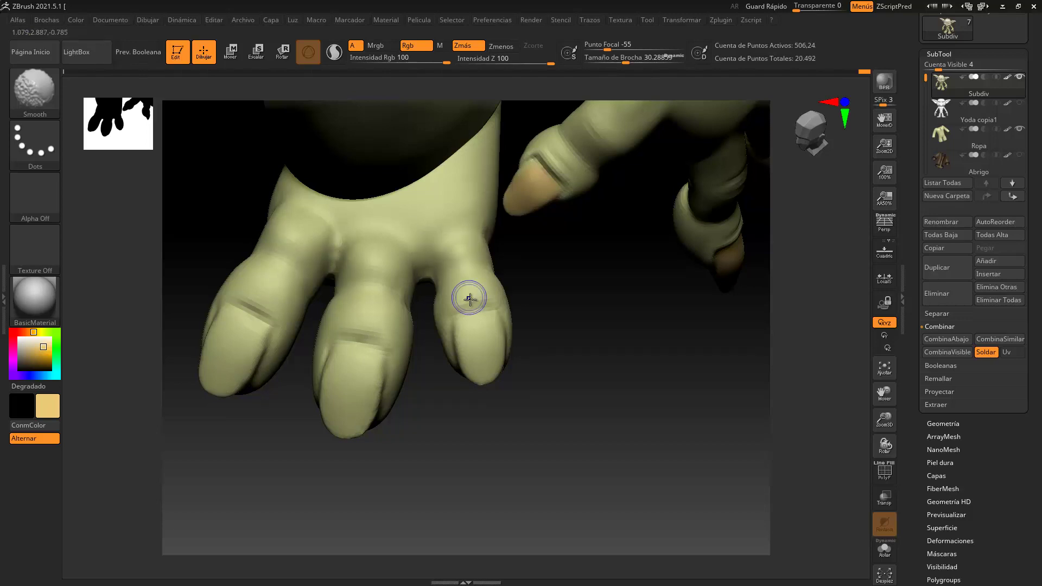
Step: Paint the three toenails of the foot light yellow-orange out to their edges
mouse_move(470, 330)
left_mouse_down()
mouse_move(472, 373)
mouse_move(481, 366)
left_mouse_up()
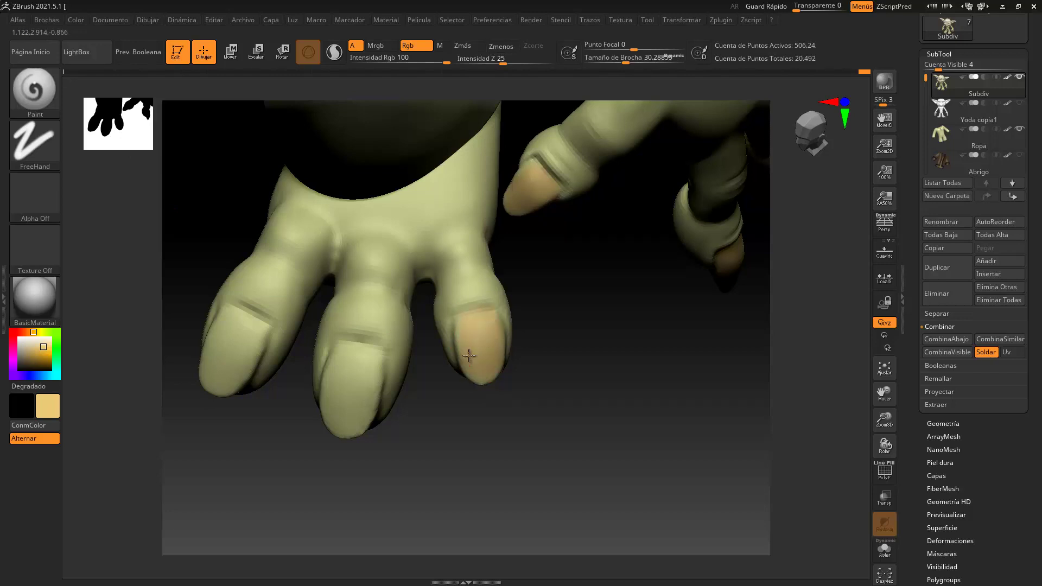
left_click_drag(375, 365, 366, 417)
left_click_drag(366, 362, 352, 362)
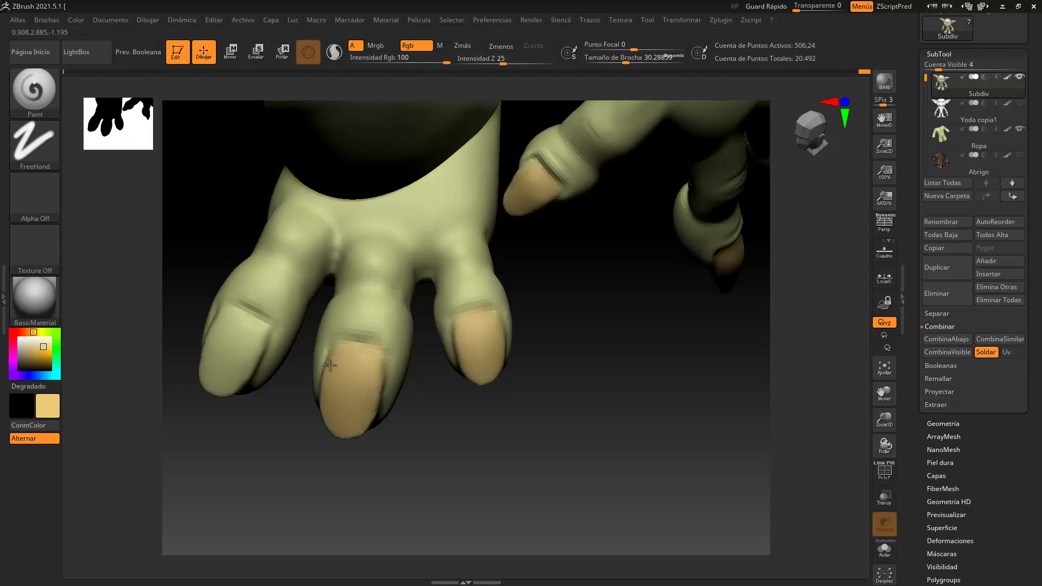
mouse_move(242, 360)
left_mouse_down()
mouse_move(235, 379)
mouse_move(241, 325)
mouse_move(228, 315)
left_mouse_up()
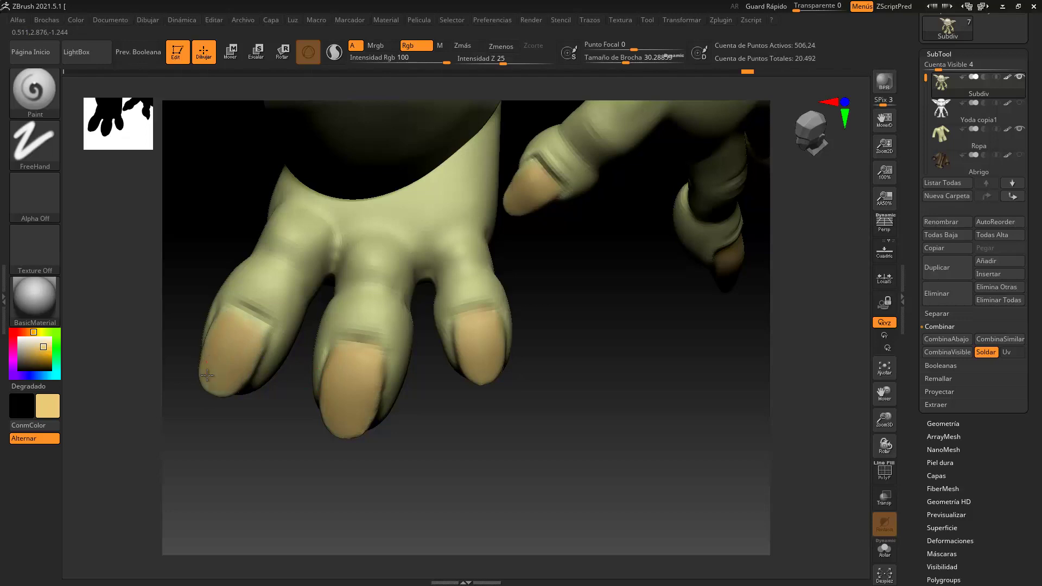
left_click_drag(244, 315, 231, 307)
left_click_drag(557, 462, 574, 431, "alt")
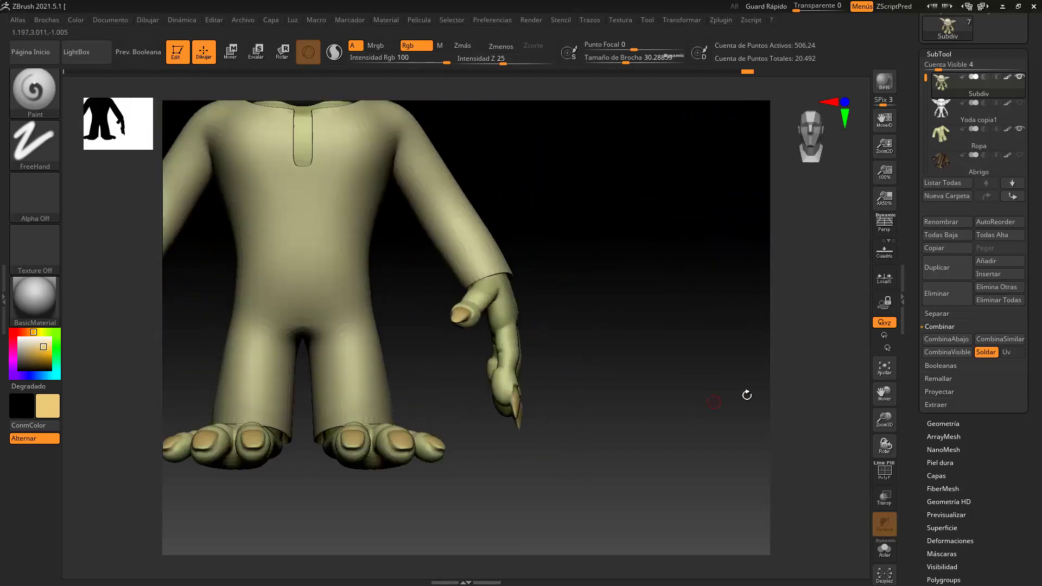
Step: Select the Ropa subtool and isolate it so only the garment is shown
left_click(1015, 144)
left_click_drag(593, 233, 813, 324)
left_click(886, 551)
left_click_drag(637, 228, 760, 378)
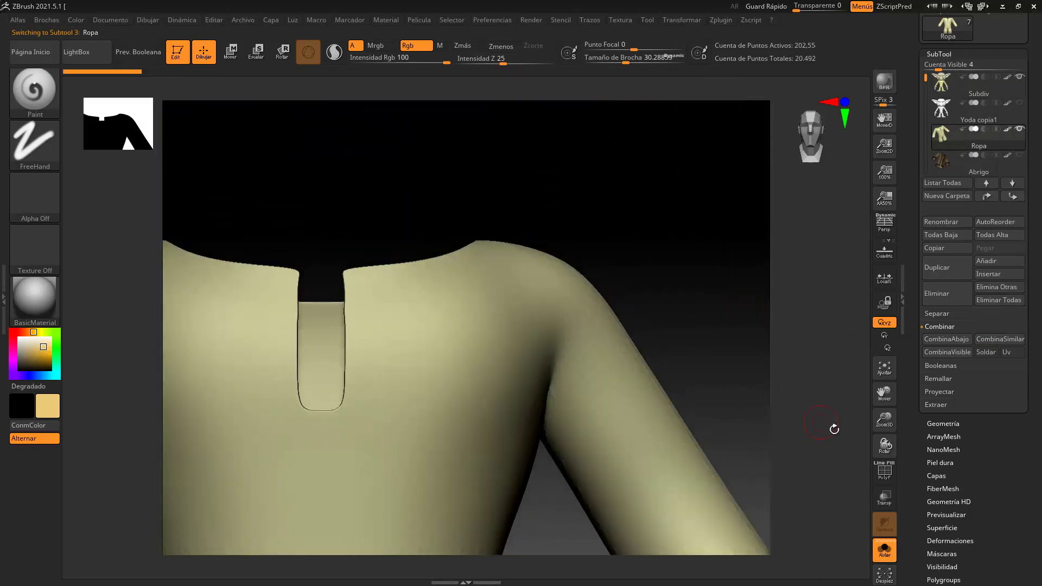
Step: Fill the whole Ropa garment with the current yellow-orange colour (R 232, G 193, B 100)
left_click(885, 471)
left_click_drag(648, 239, 710, 221)
left_click(887, 479)
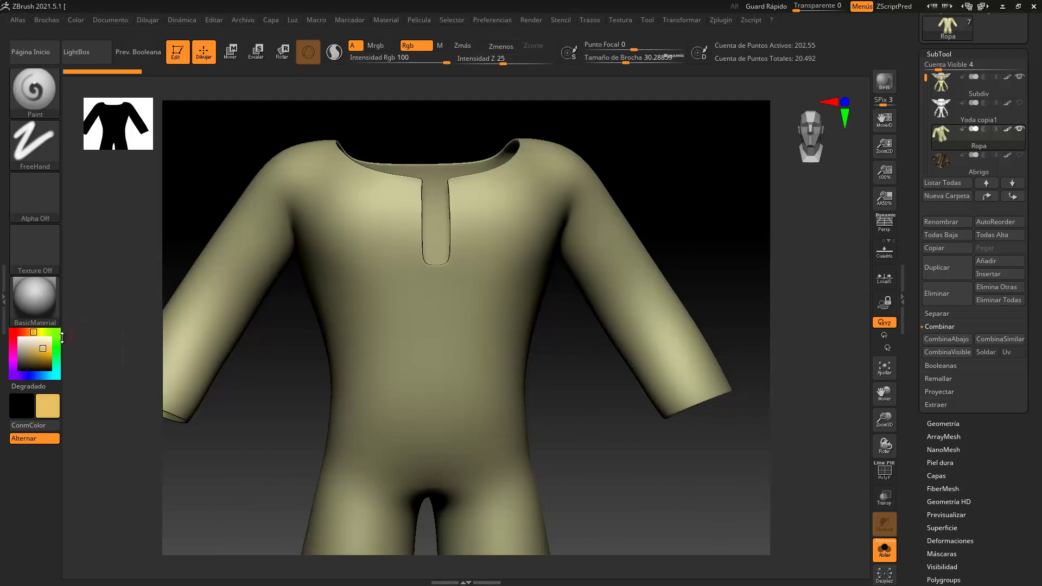
left_click(76, 20)
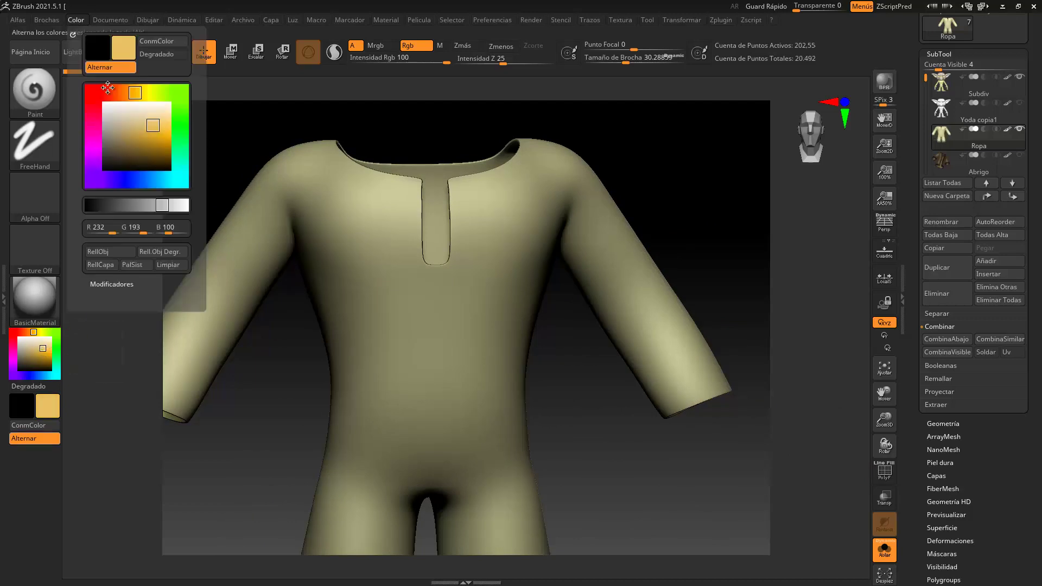
left_click(109, 265)
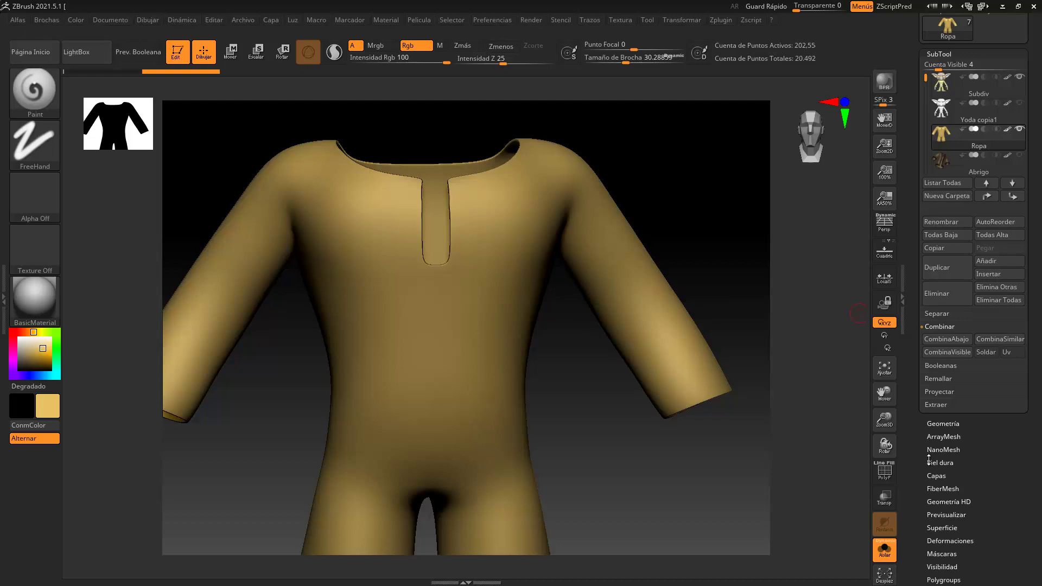
Step: Open the NoiseMaker editor to add surface noise to the garment
scroll(933, 400, "down", 3)
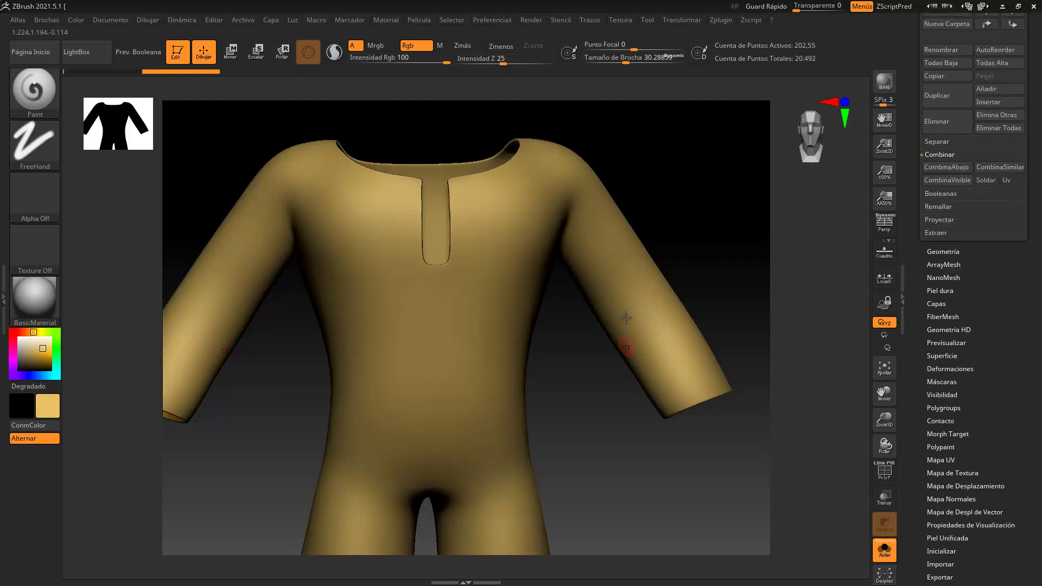
scroll(945, 356, "down", 4)
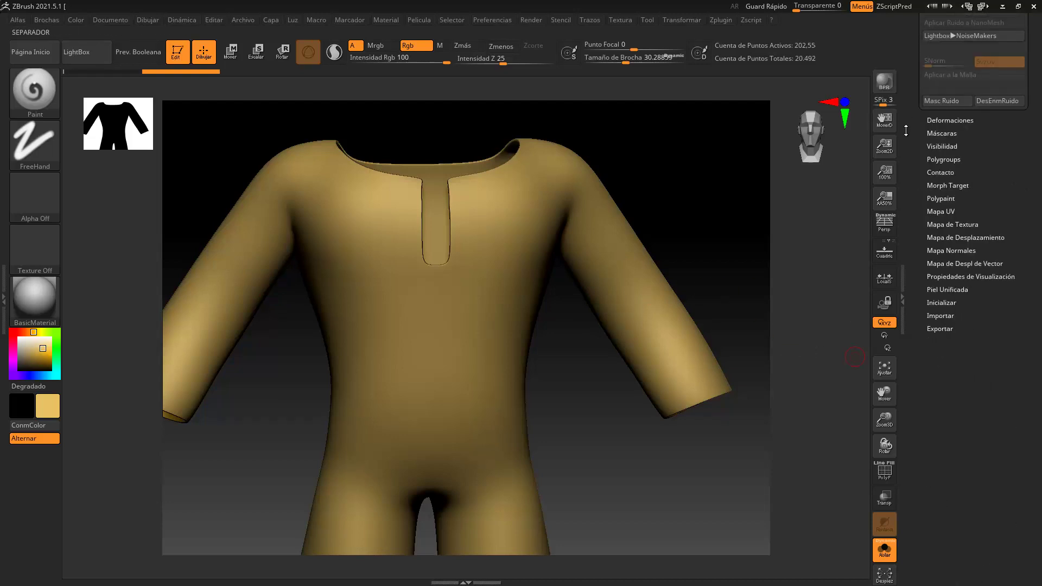
scroll(944, 125, "up", 4)
left_click(939, 137)
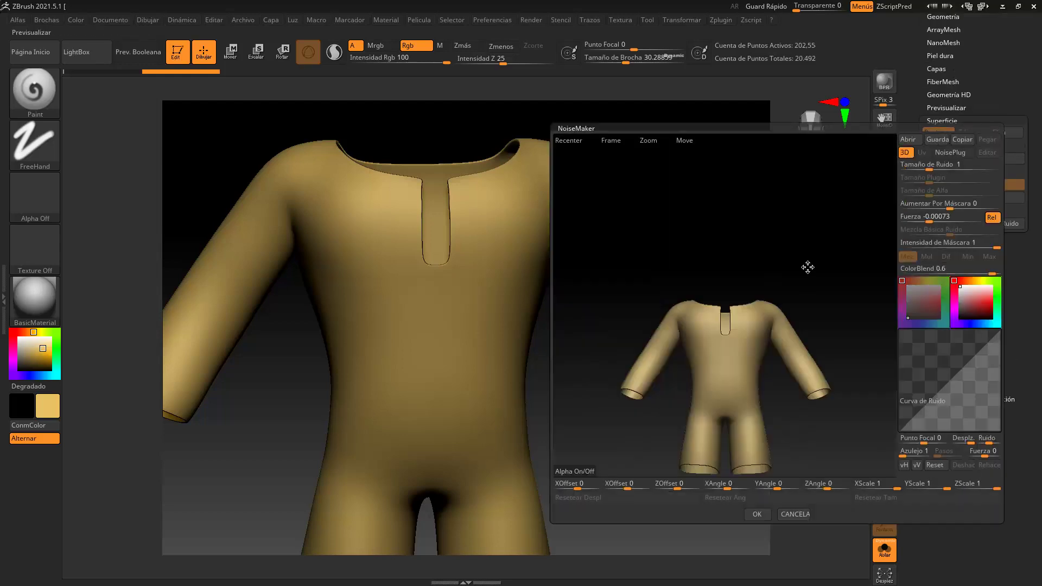
Step: Load the alpha tela viejita image from the Alphas para ropa folder as the noise alpha
left_click(578, 471)
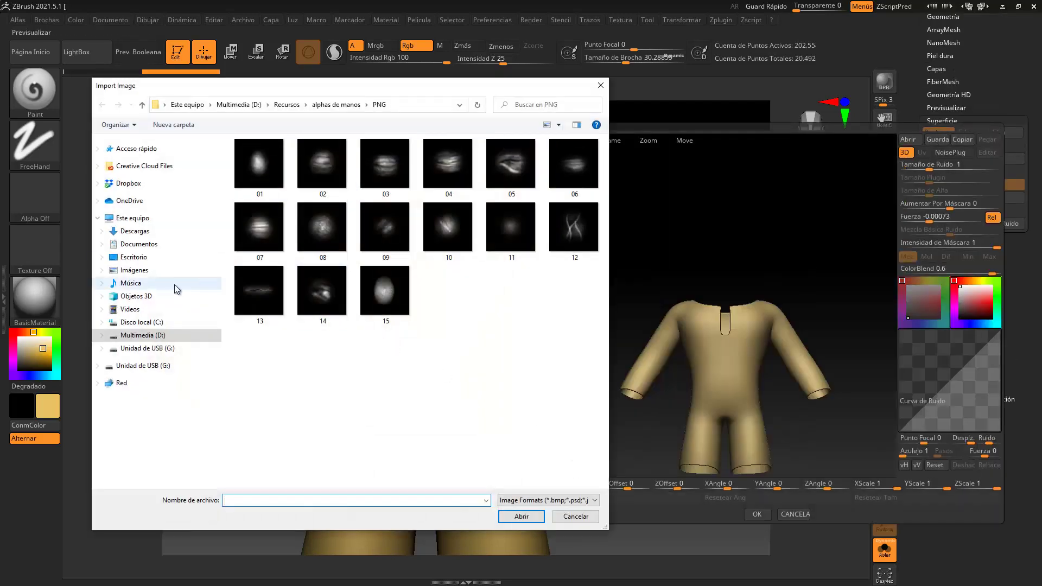
left_click(336, 106)
left_click(288, 105)
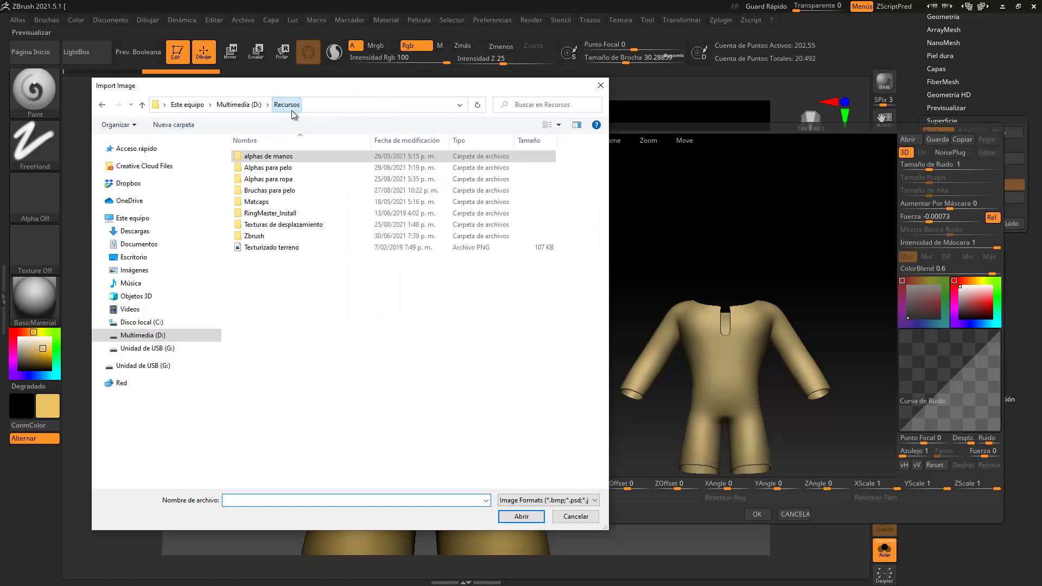
double_click(282, 179)
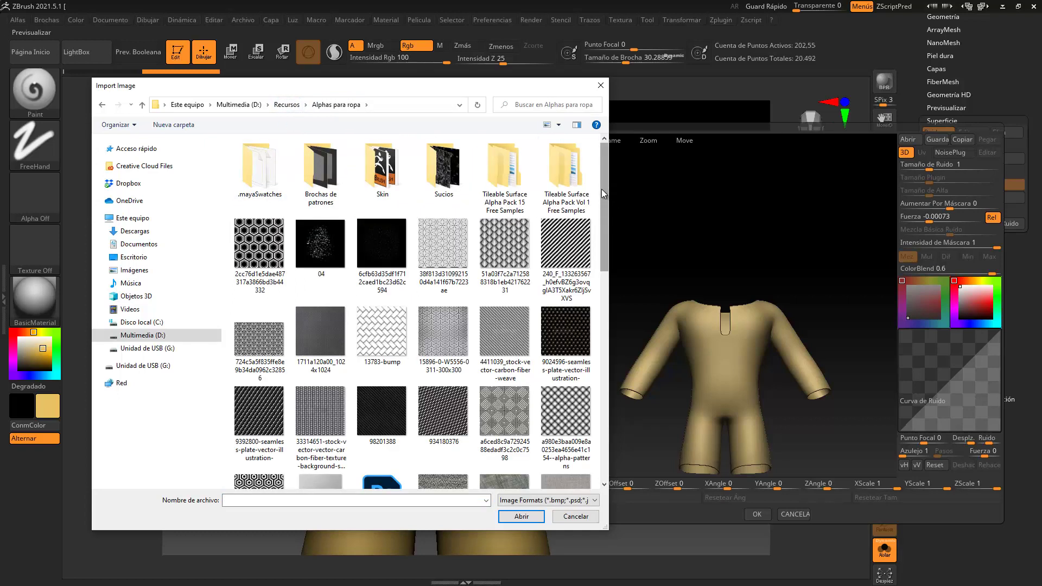
left_click_drag(605, 184, 601, 267)
left_click(565, 276)
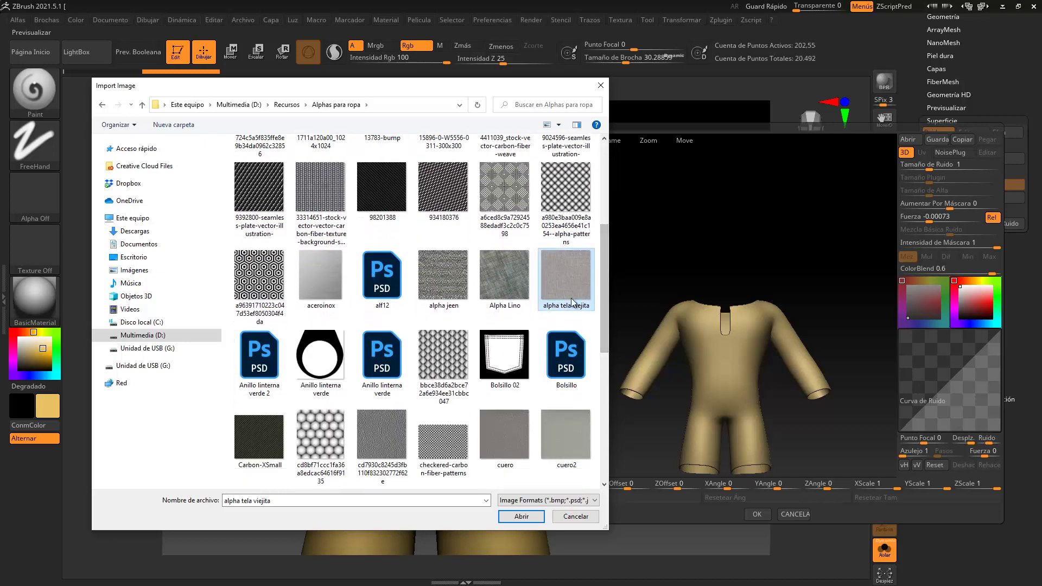
left_click(522, 517)
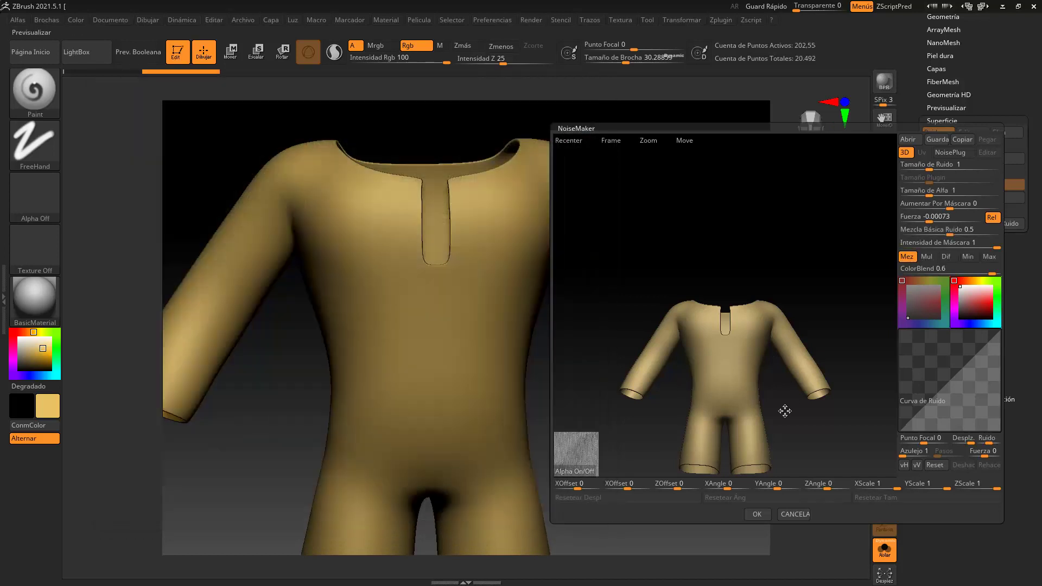
Step: Adjust the fabric noise to a noise size of about 0.82, an alpha size of about 1.11 and a strength of about -0.0029
left_click_drag(804, 428, 853, 357, "alt")
left_click(932, 190)
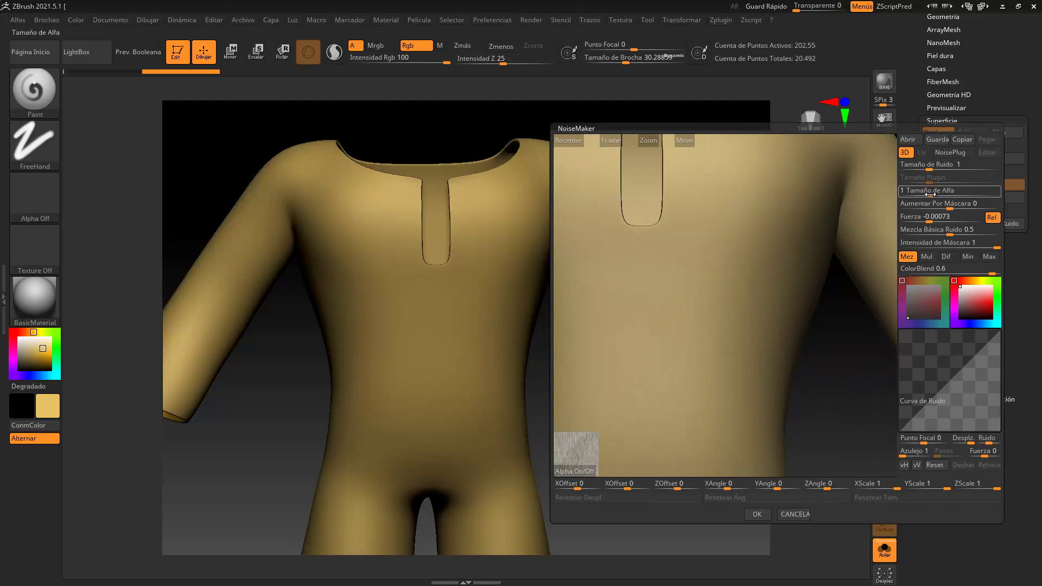
left_click_drag(929, 219, 925, 193)
left_click(926, 219)
left_click(928, 192)
mouse_move(924, 169)
left_mouse_down()
mouse_move(956, 169)
mouse_move(923, 173)
left_mouse_up()
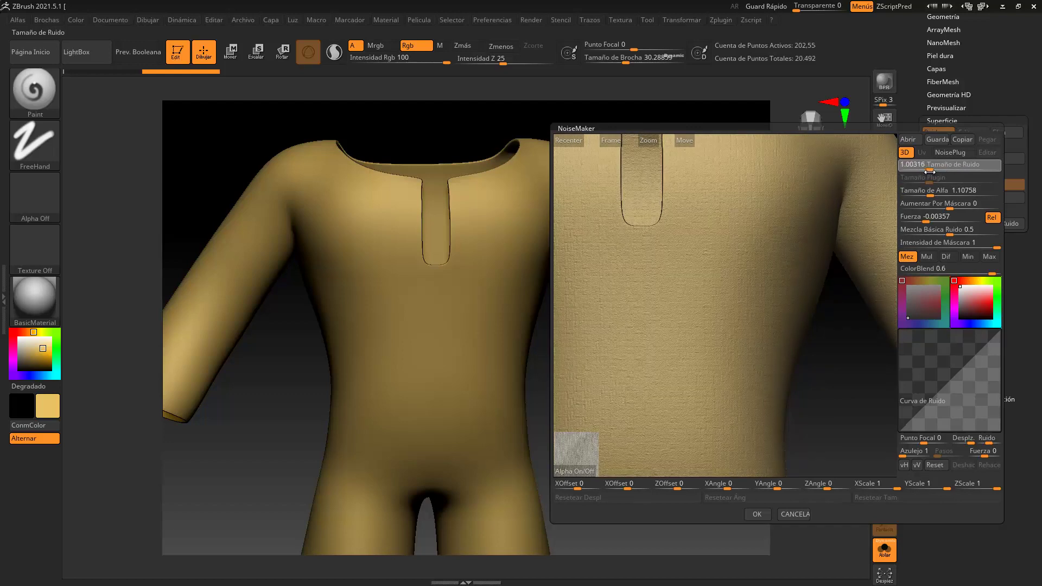
left_click_drag(933, 192, 926, 193)
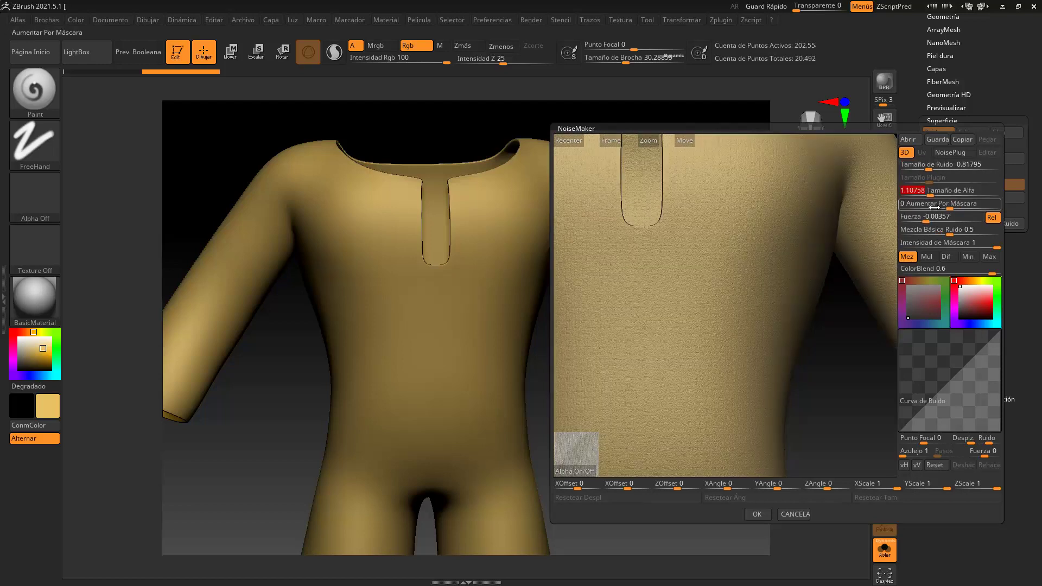
left_click_drag(927, 217, 930, 216)
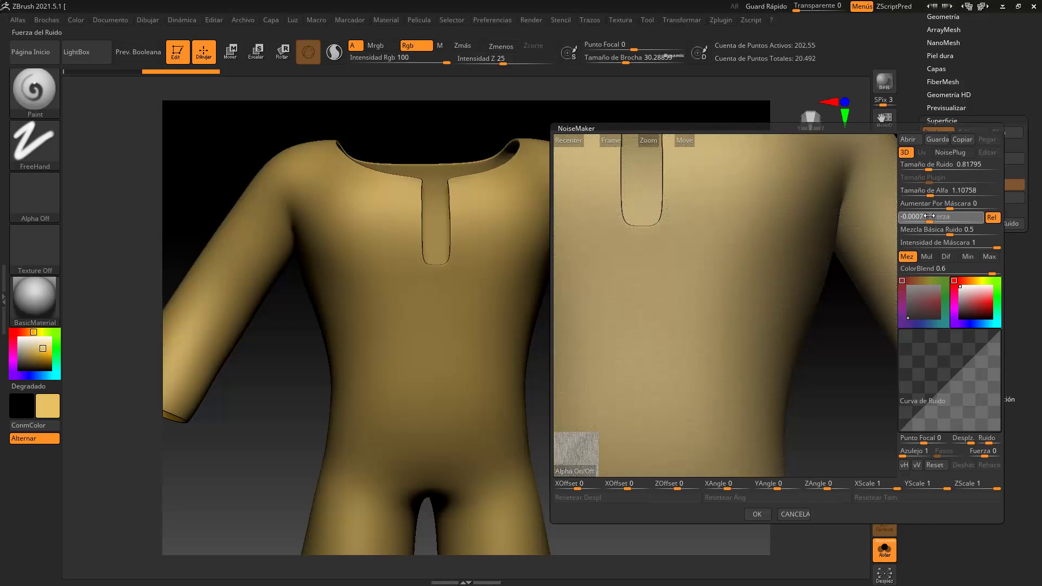
left_click_drag(847, 331, 843, 310)
left_click_drag(774, 361, 773, 283)
left_click_drag(831, 431, 828, 367)
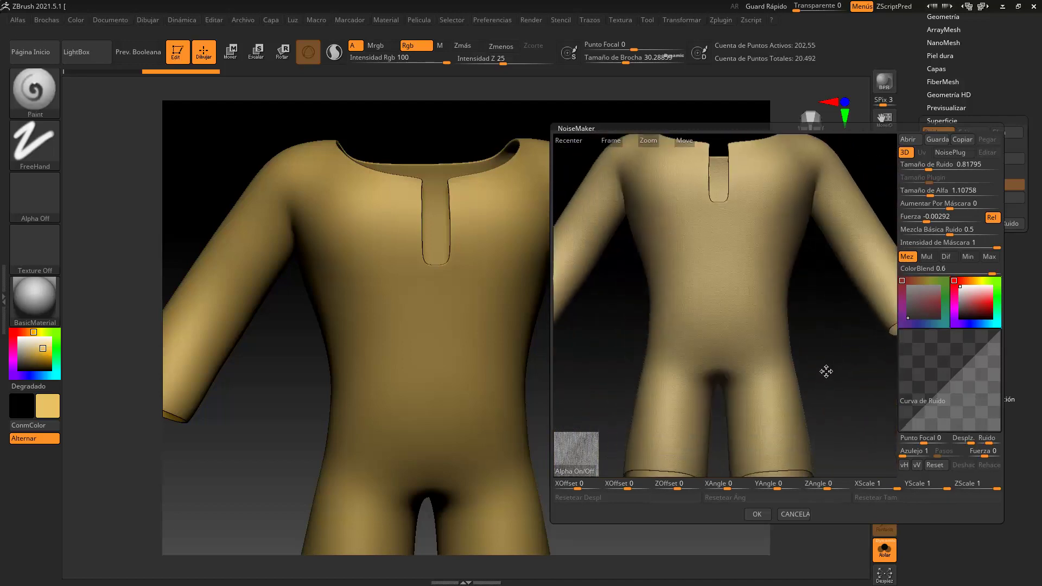
Step: Replace the noise alpha with the weave04 image from the Alphas para ropa folder
left_click(568, 473)
left_click(569, 473)
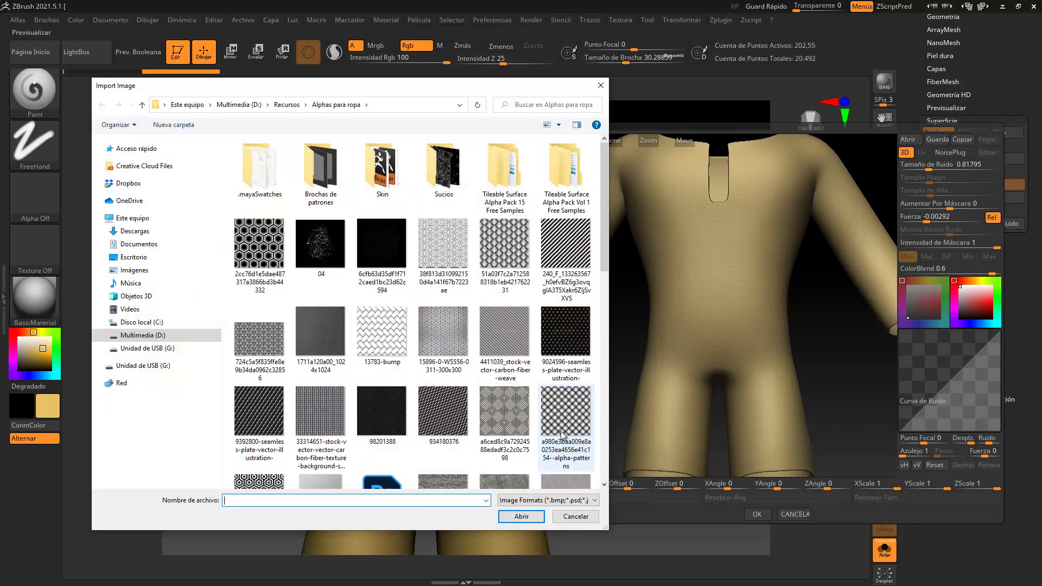
left_click_drag(607, 218, 614, 299)
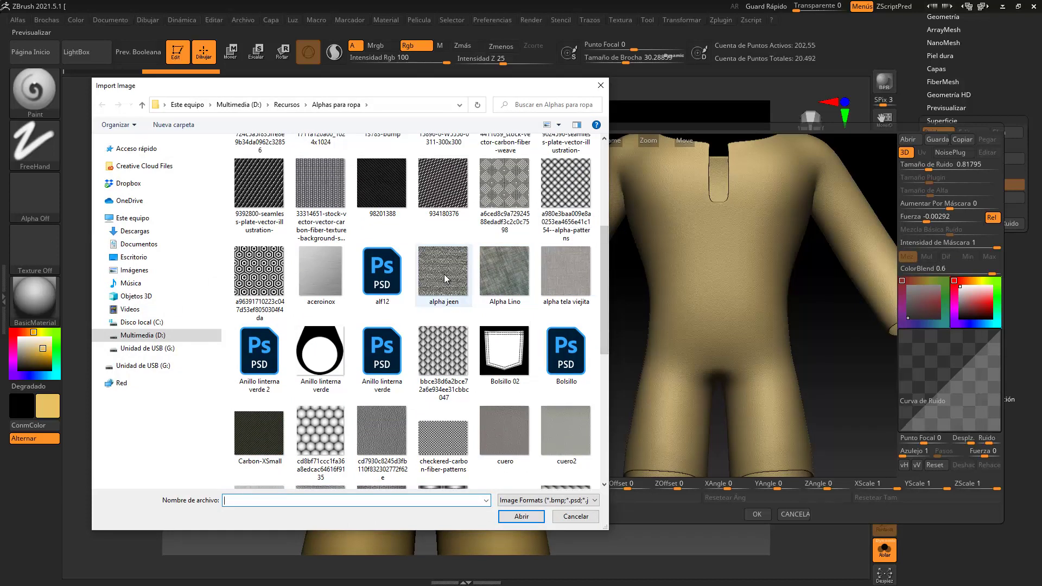
left_click_drag(602, 308, 601, 398)
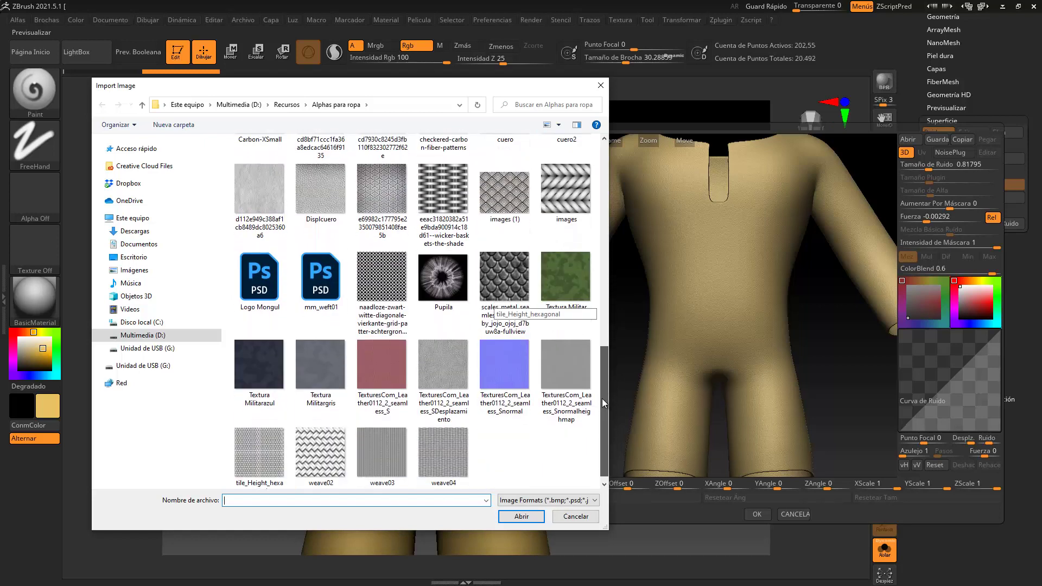
left_click(442, 443)
left_click(520, 517)
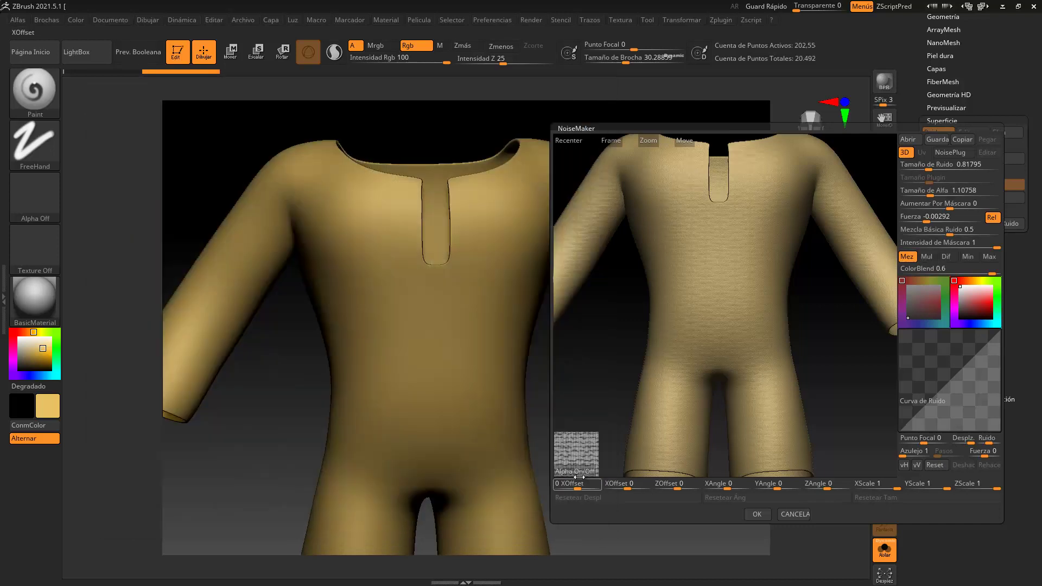
Step: Reduce the weave's alpha size to about 0.37 for a finer fabric pattern on the garment
left_click_drag(814, 320, 835, 200)
left_click_drag(860, 167, 767, 331)
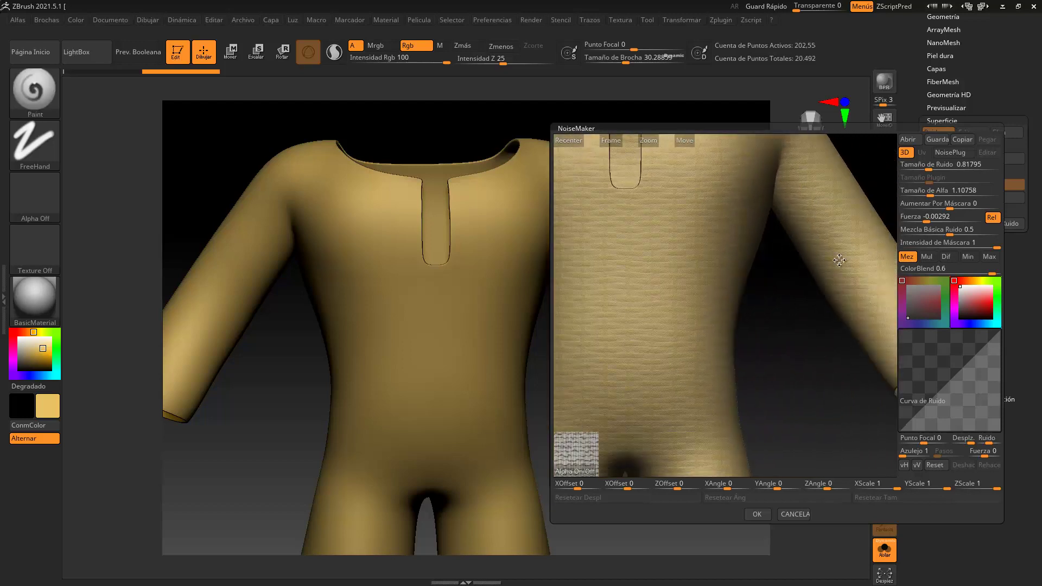
left_click(934, 219)
left_click(947, 205)
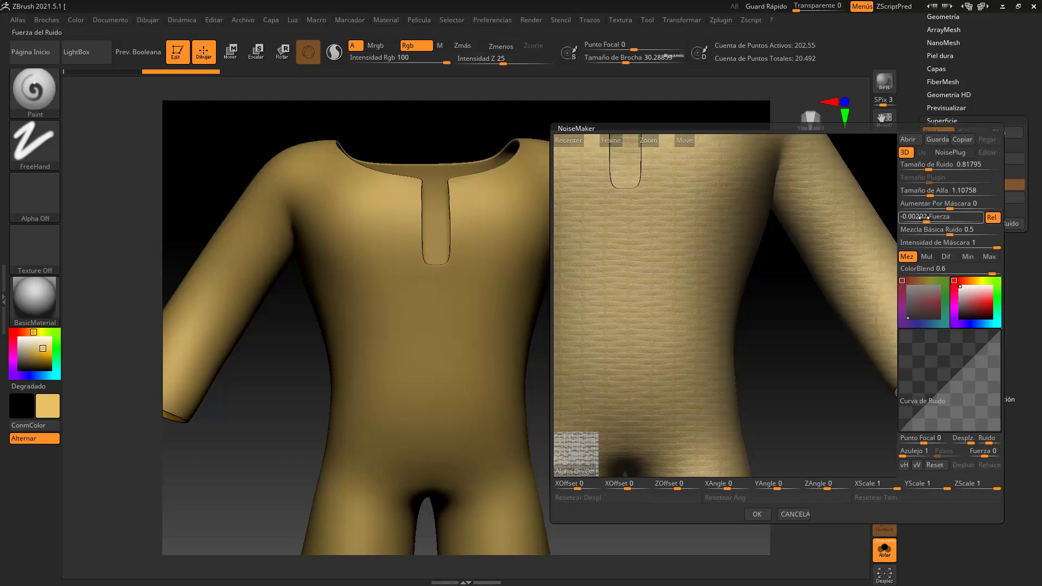
left_click(929, 192)
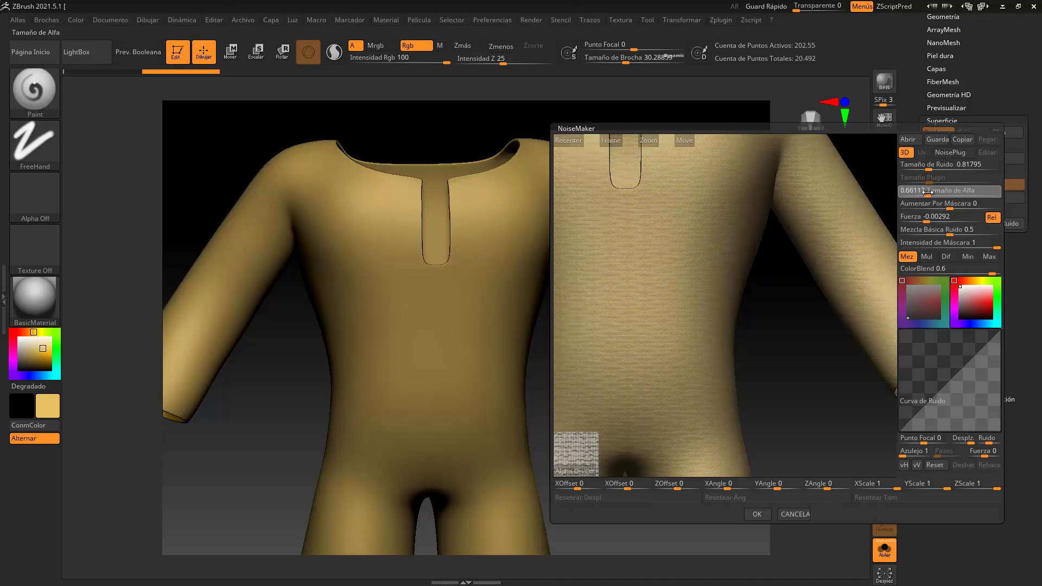
left_click(930, 201)
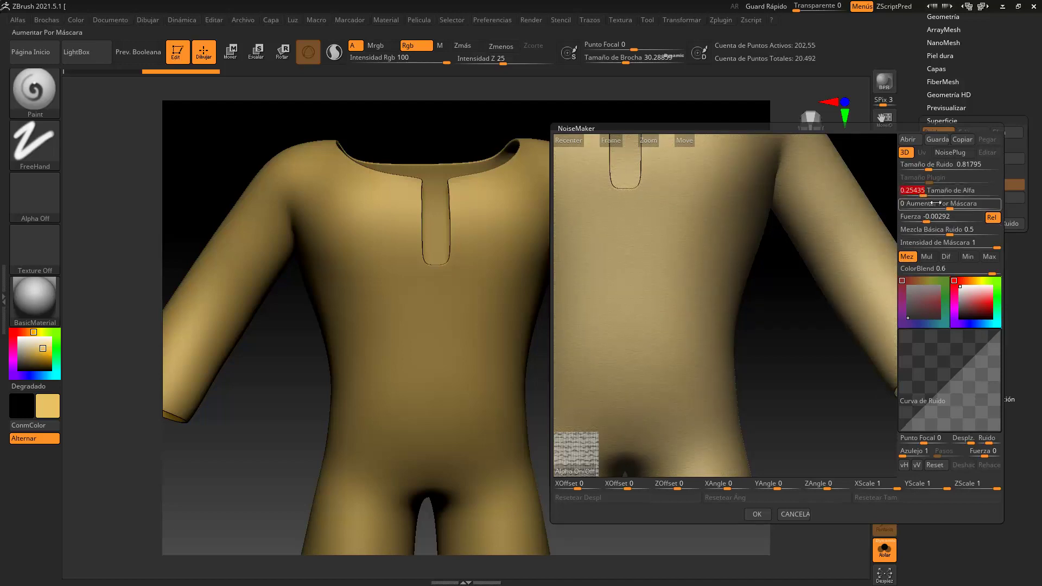
left_click(928, 194)
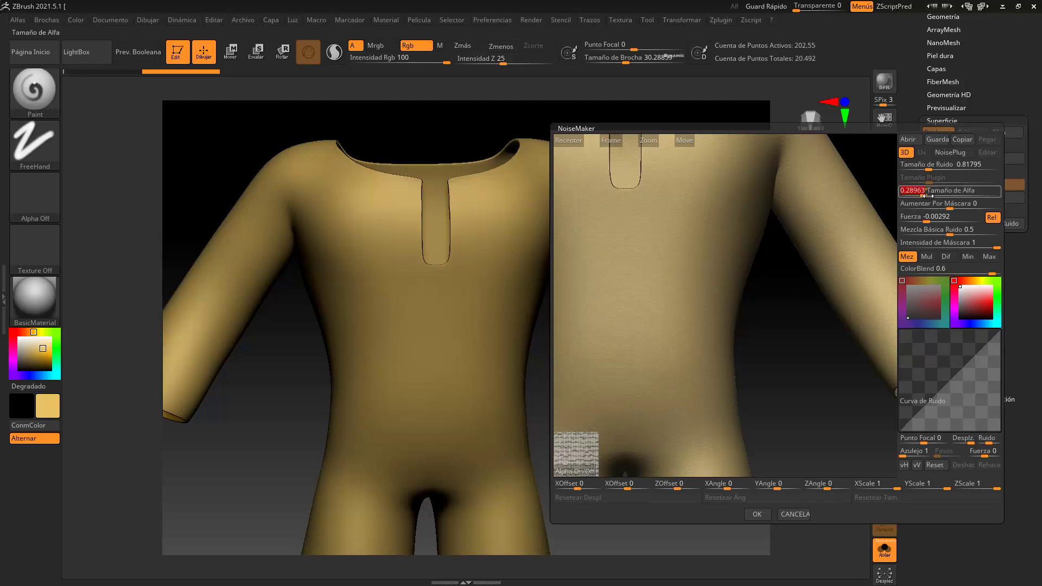
left_click_drag(924, 192, 932, 219)
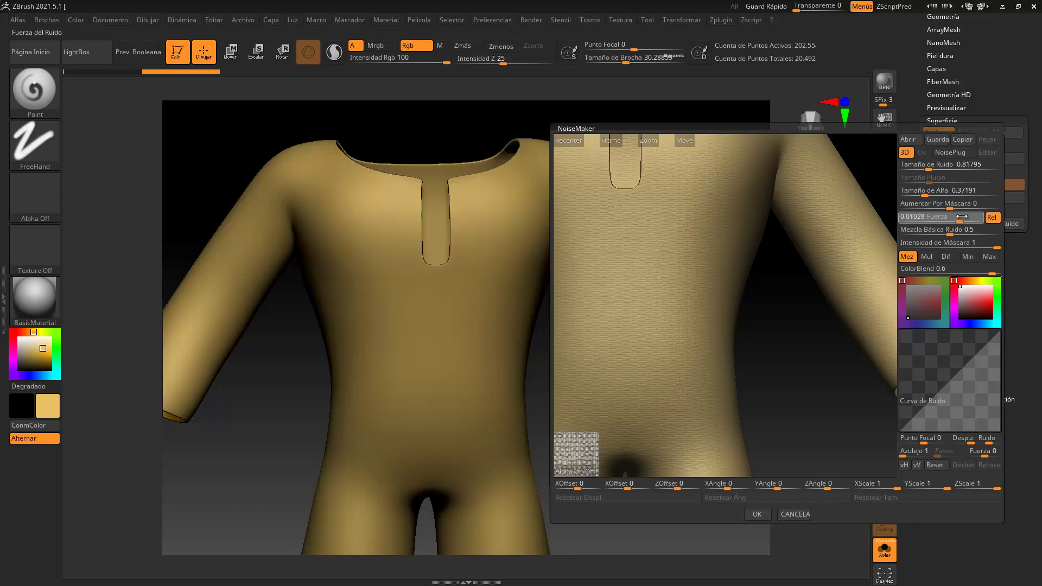
Step: Set the weave noise strength to about -0.012 and the noise size to about 3.72, and accept the surface noise
left_click_drag(960, 215, 945, 218)
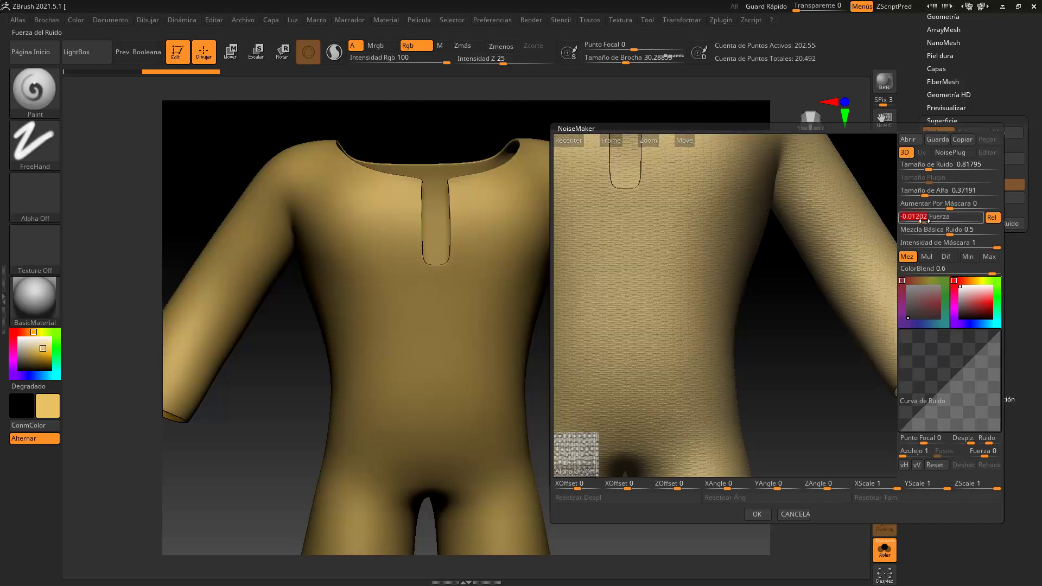
left_click_drag(929, 168, 935, 168)
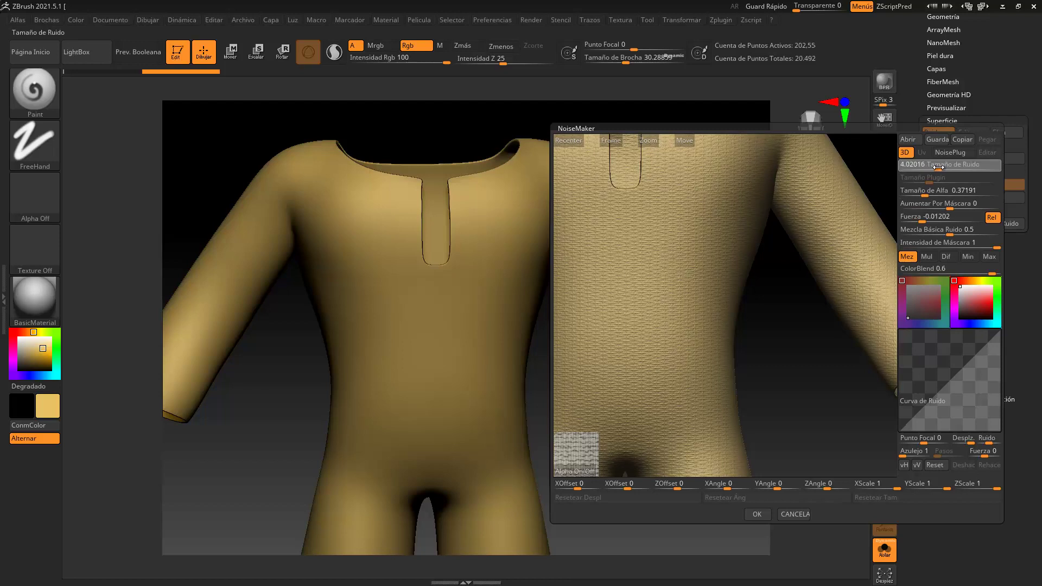
left_click_drag(787, 325, 834, 340)
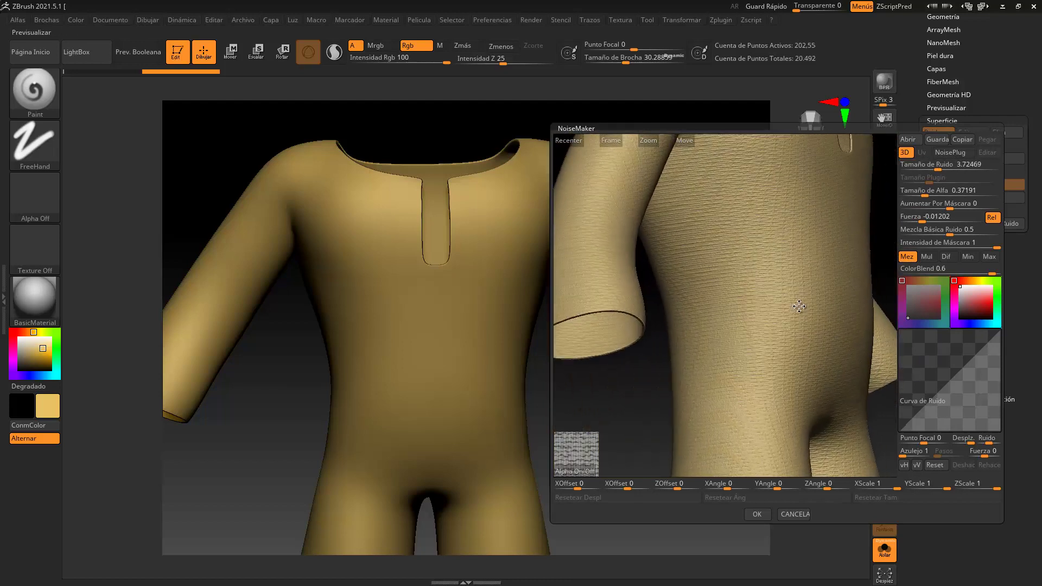
left_click(763, 515)
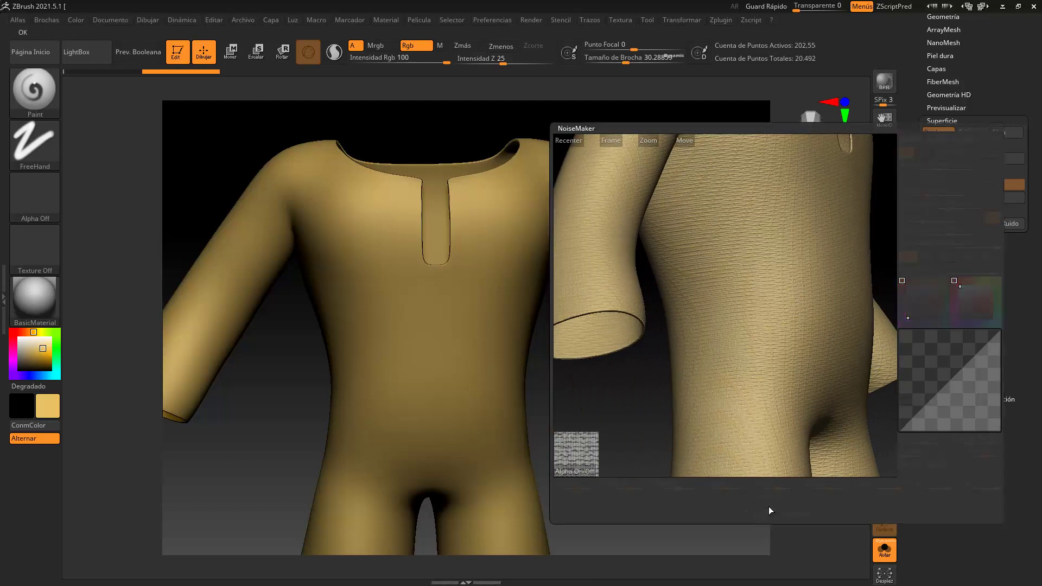
left_click_drag(612, 415, 564, 274)
left_click_drag(658, 478, 662, 376)
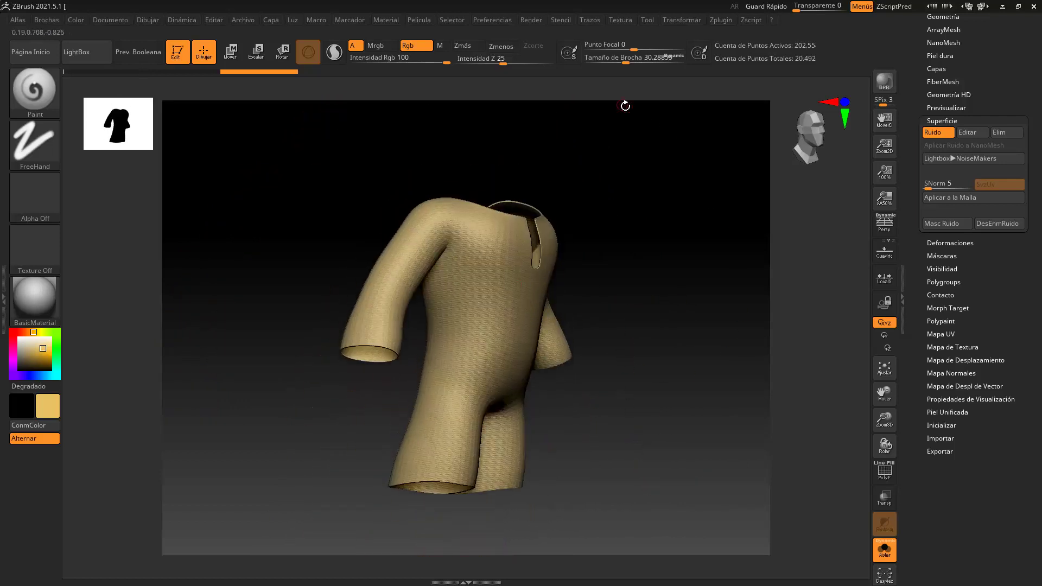
Step: Try to enable control painting for the garment's UV unwrap in UV Master
left_click(725, 23)
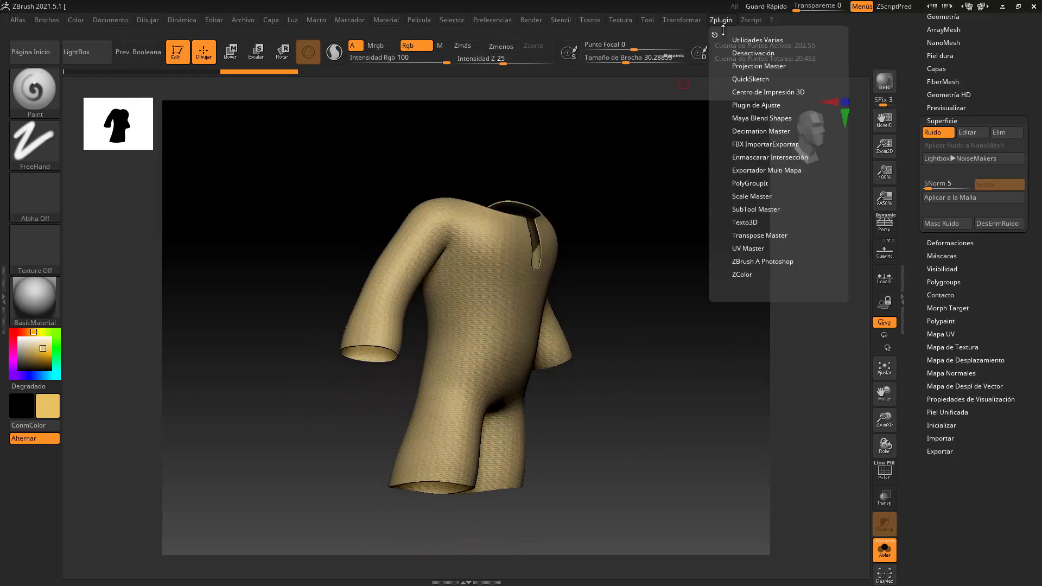
left_click(747, 248)
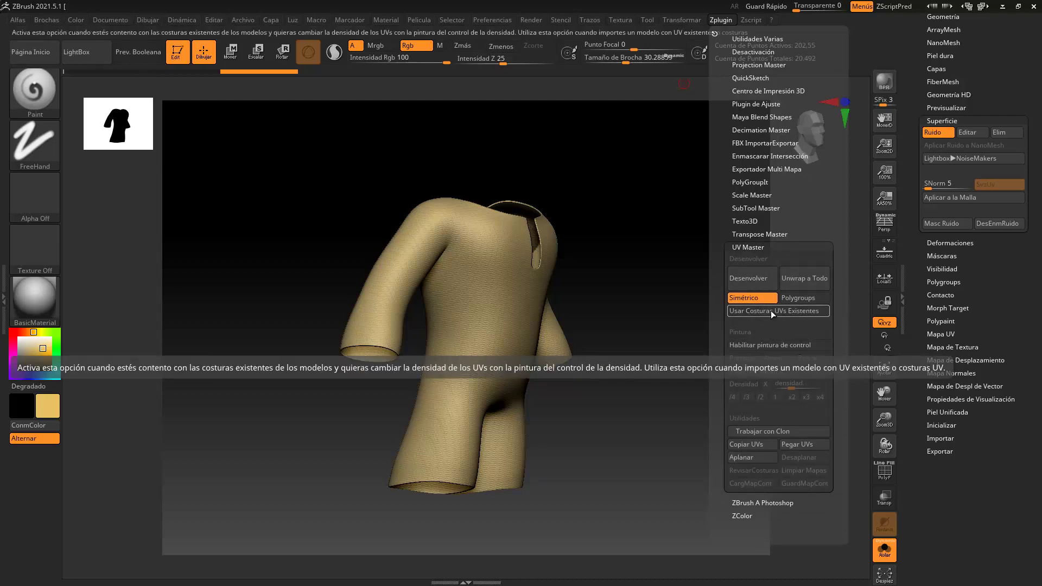
left_click(775, 347)
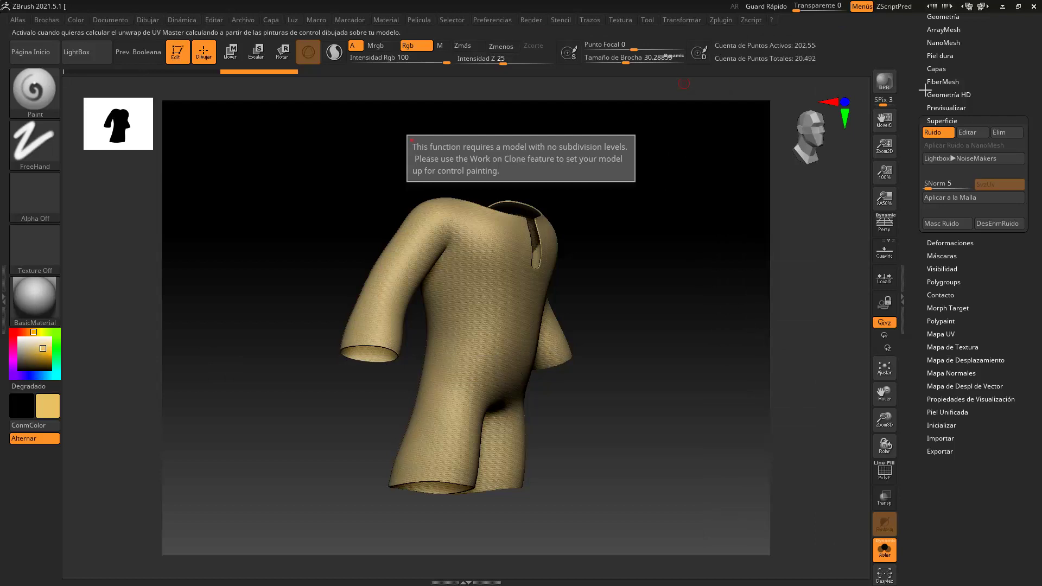
Step: Lower the garment to subdivision level 1 and delete its higher subdivision levels
left_click_drag(919, 27, 923, 115)
left_click(953, 116)
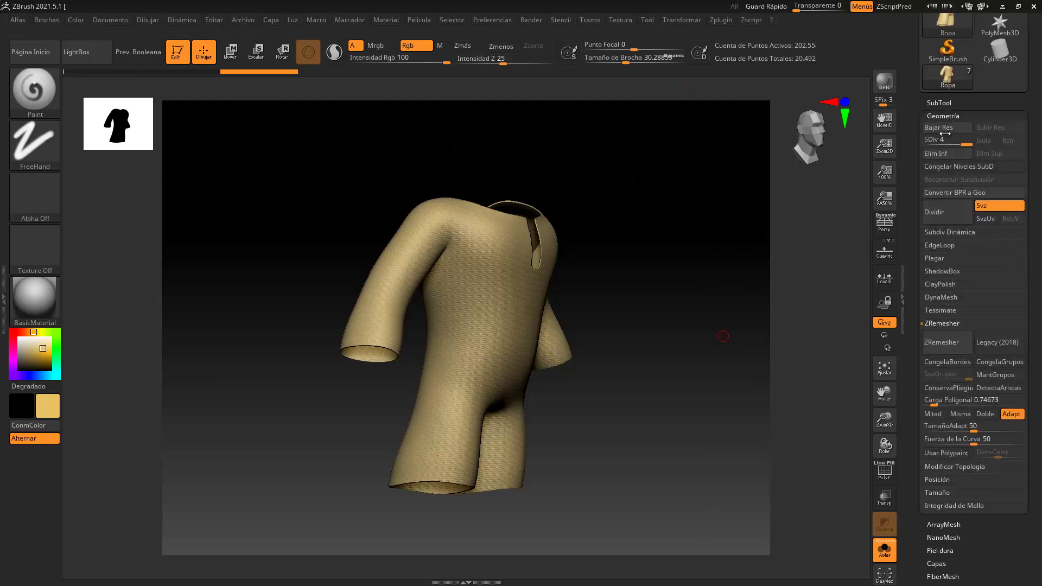
left_click_drag(966, 142, 926, 143)
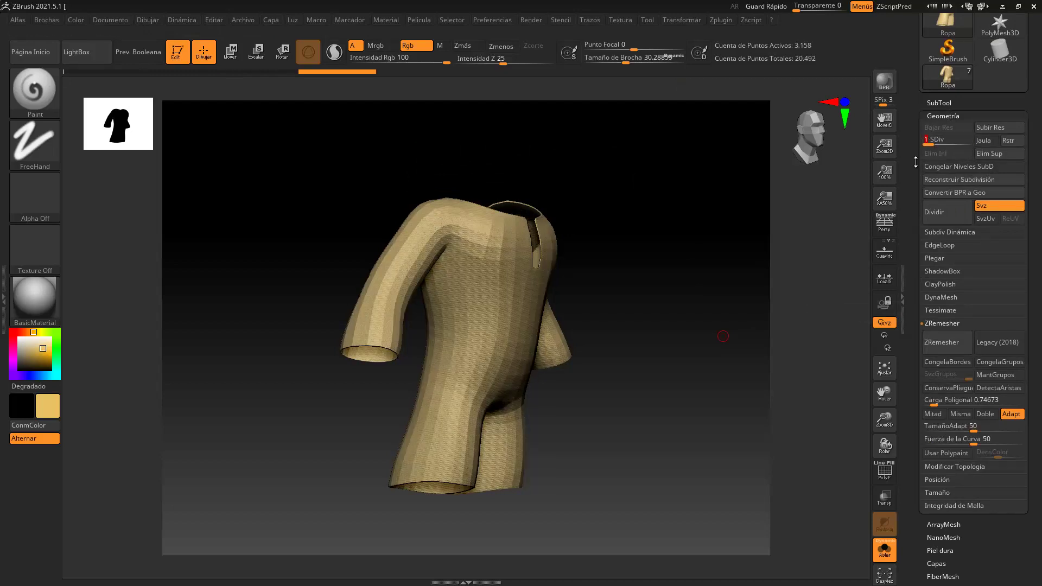
left_click(999, 166)
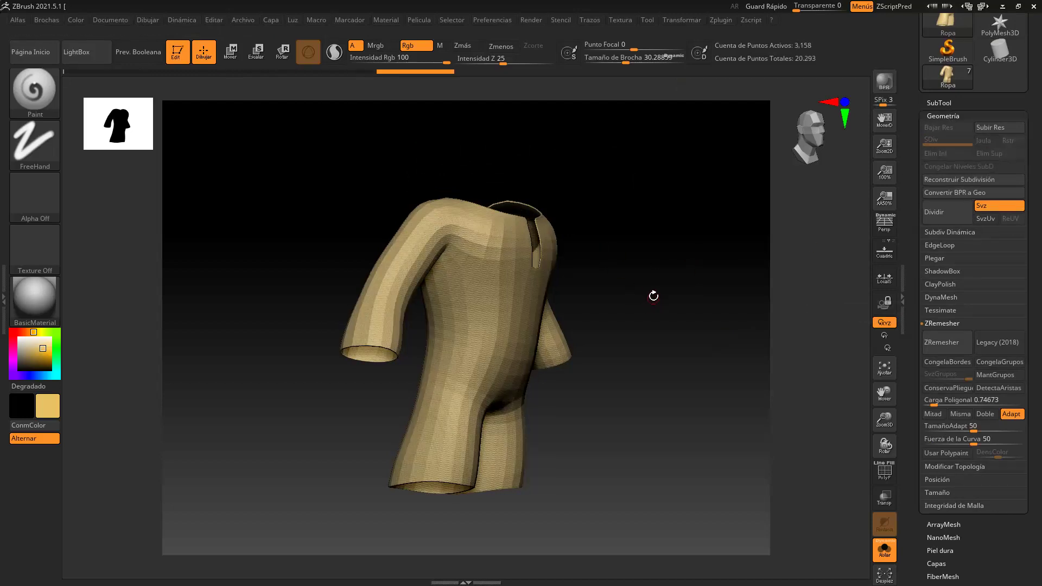
Step: Enable UV Master control painting on the garment with Atraer, and fill the whole object with the blue attract colour
left_click(721, 20)
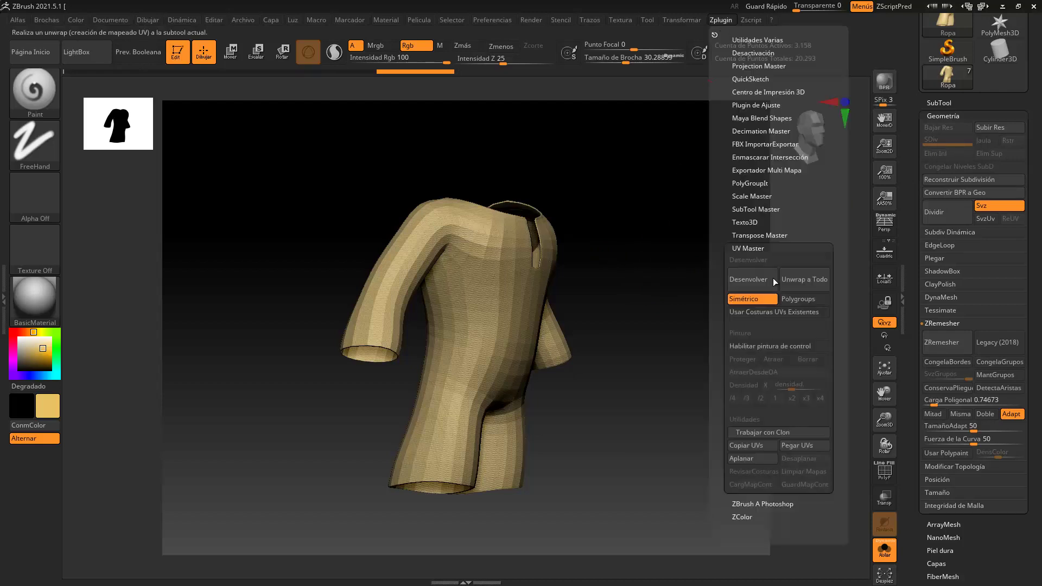
left_click(777, 348)
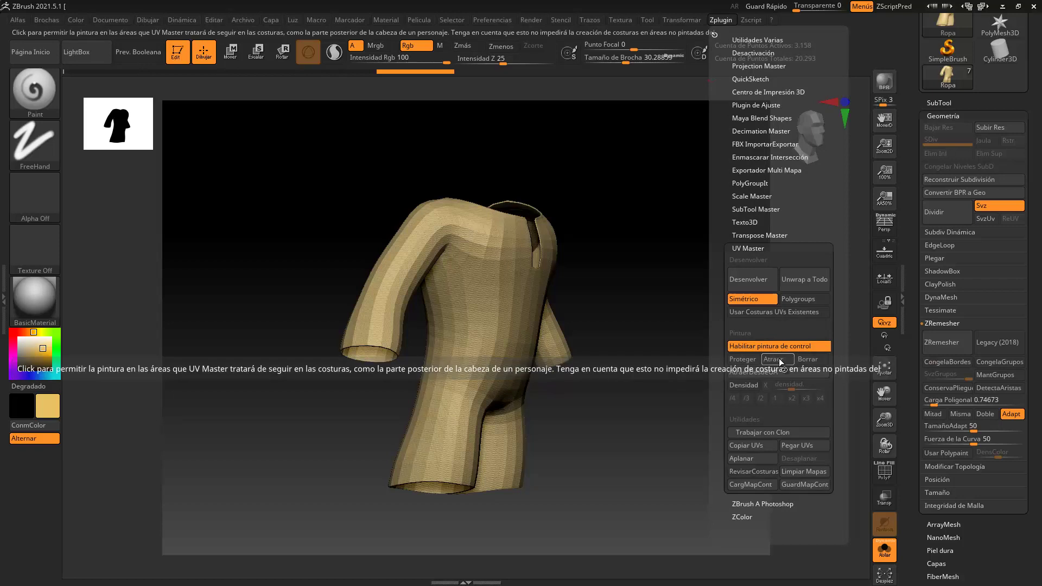
left_click(784, 372)
left_click_drag(632, 252, 608, 266)
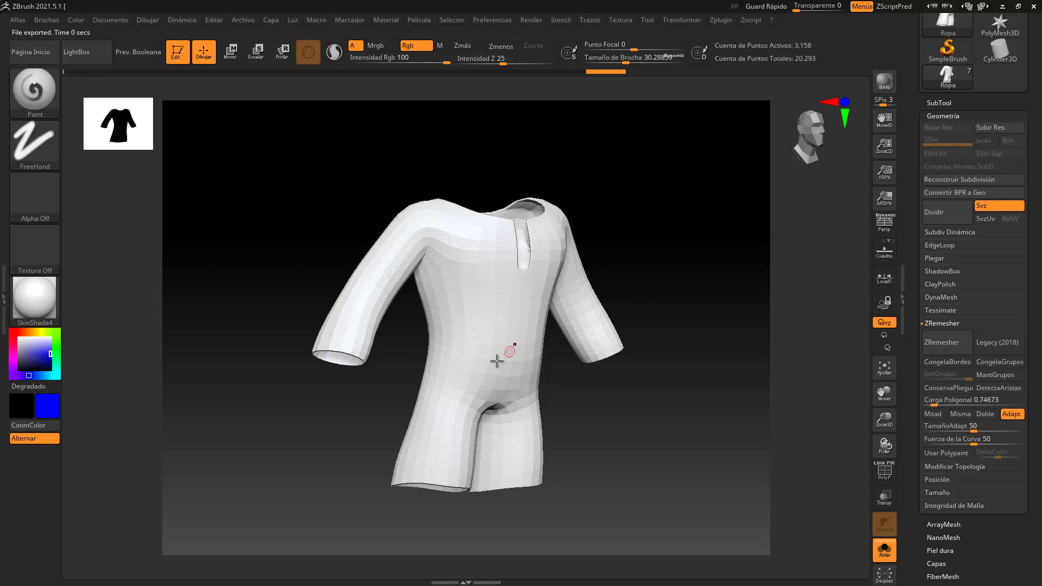
left_click(69, 20)
left_click(125, 264)
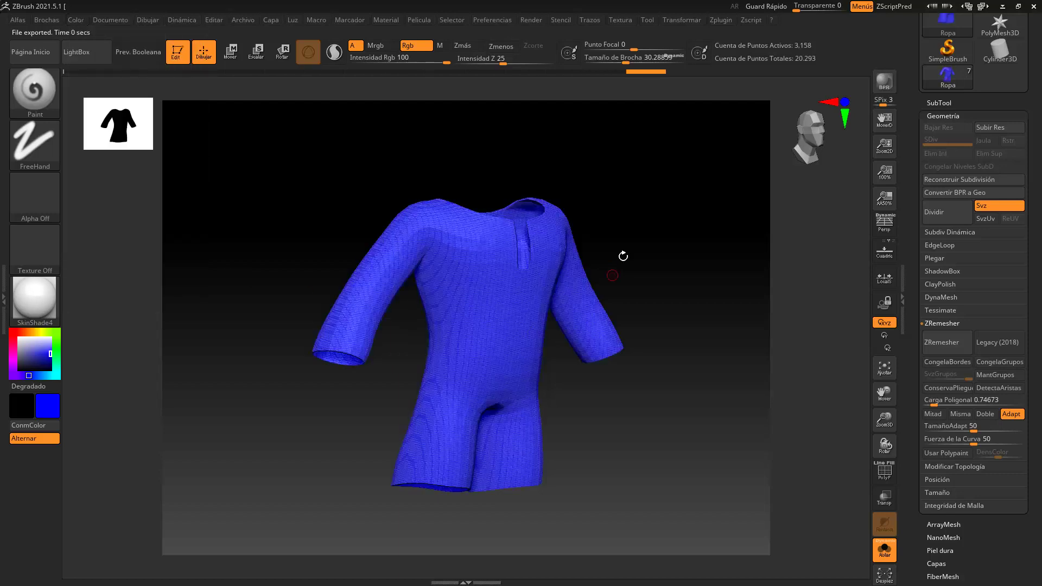
Step: Turn off the garment's surface noise so the control painting shows cleanly, and show the subtool list
left_click(955, 116)
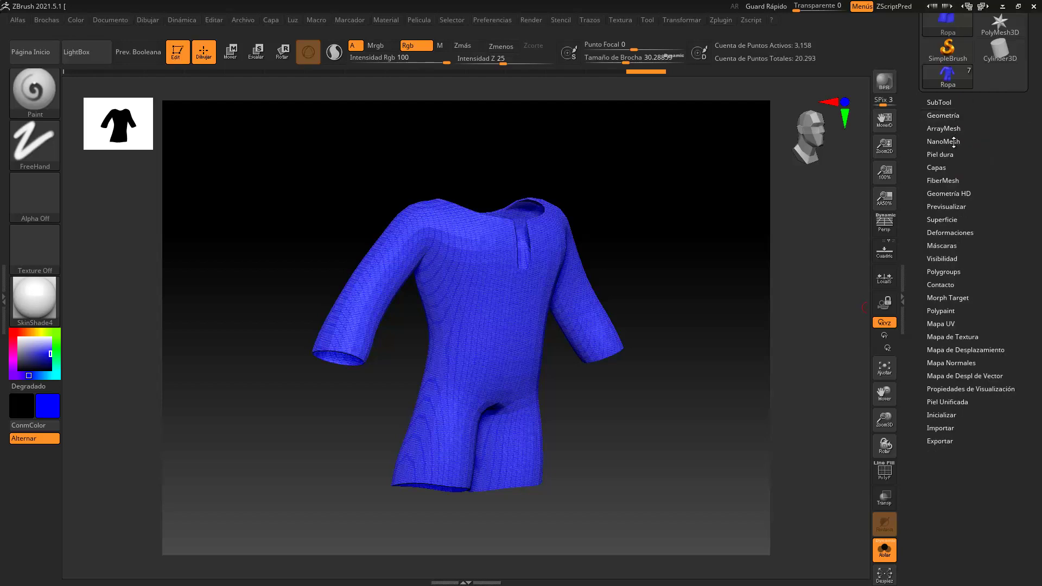
left_click(944, 220)
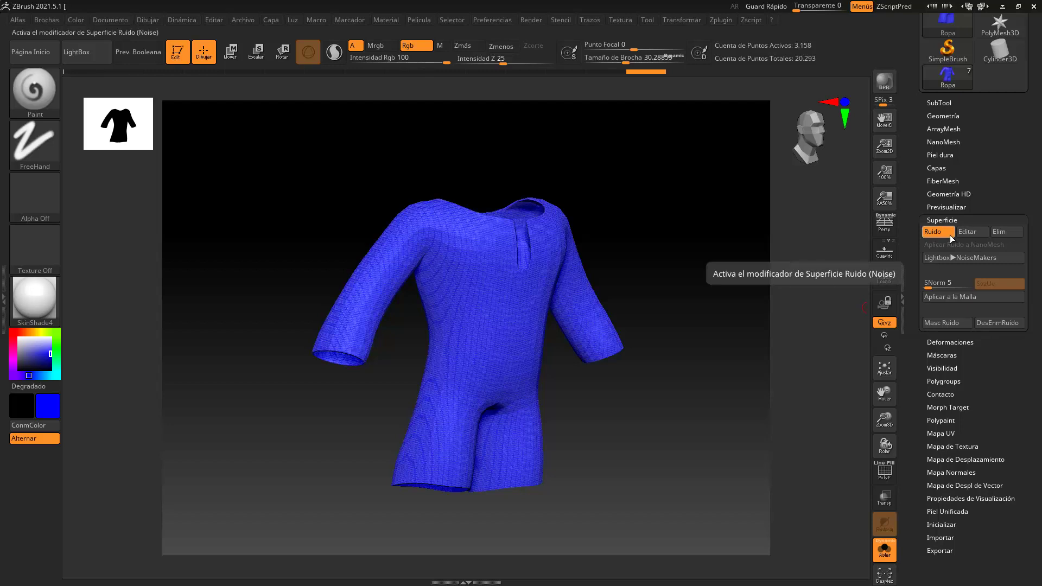
left_click(938, 232)
left_click(939, 103)
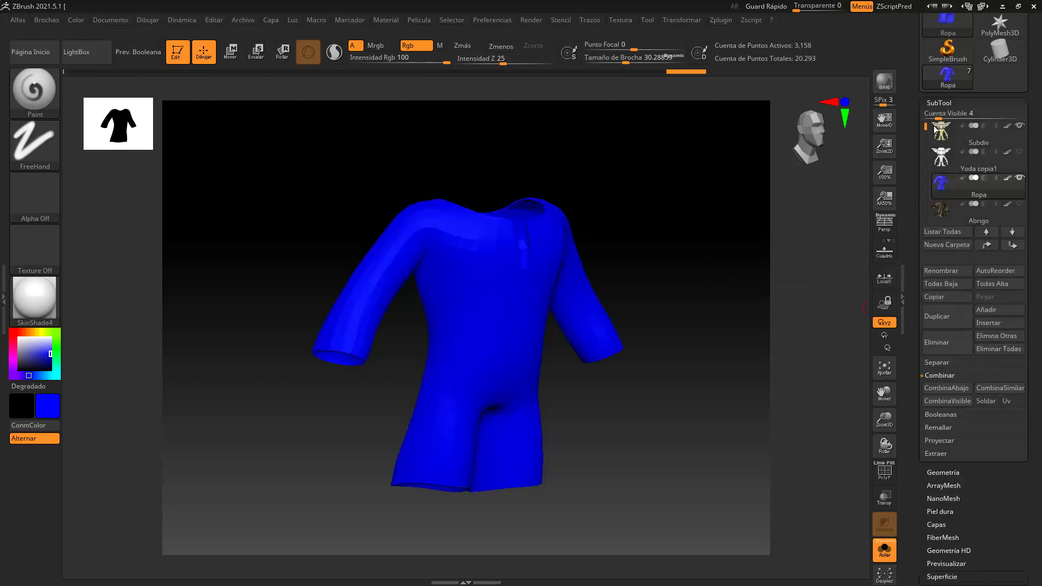
left_click_drag(604, 198, 610, 163)
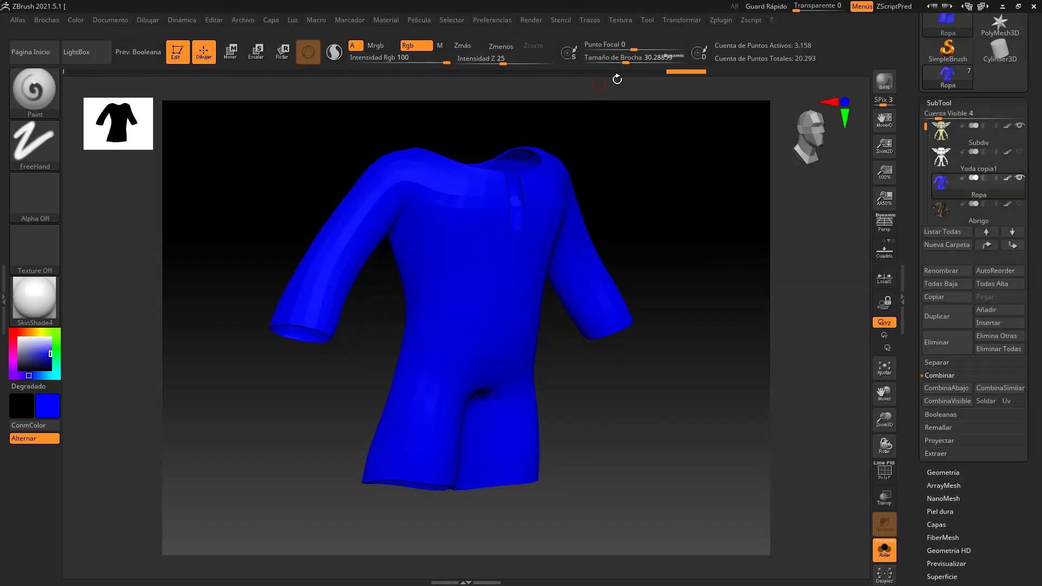
Step: Switch control painting to Proteger and paint a red line along the outer sleeve from the cuff over the shoulder to the neck
left_click(723, 20)
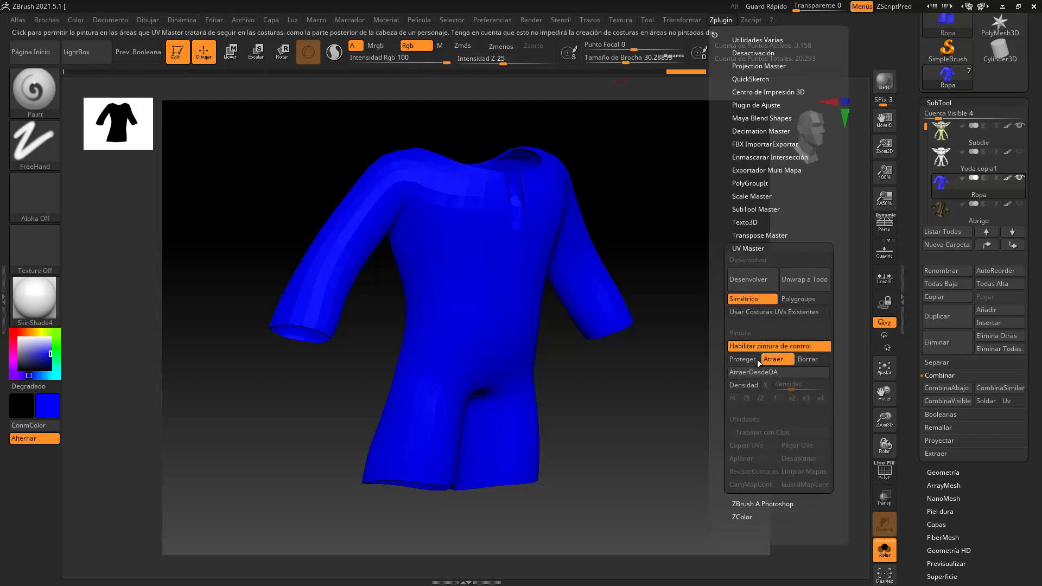
left_click(741, 359)
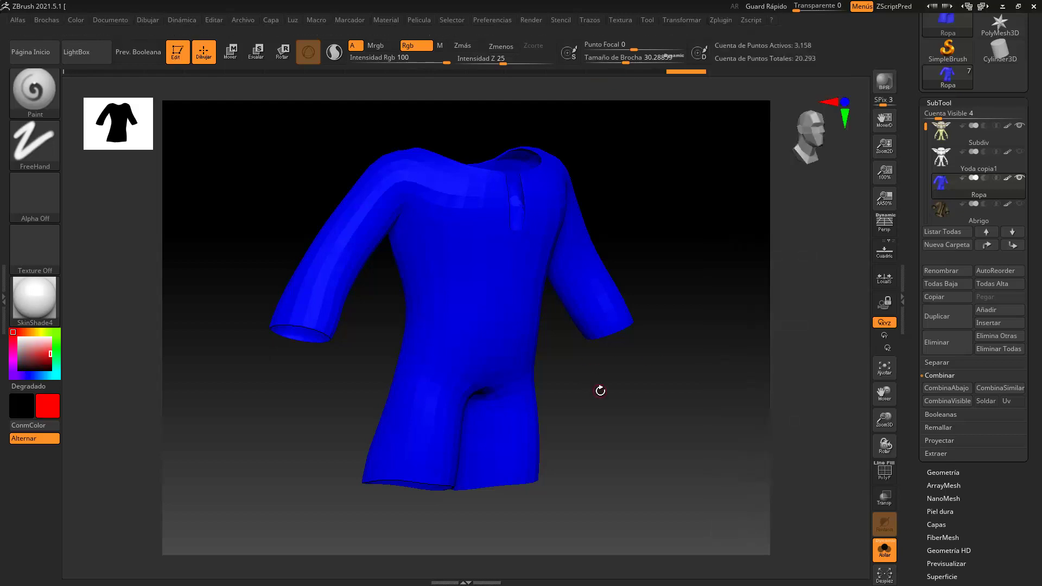
left_click_drag(606, 405, 630, 421)
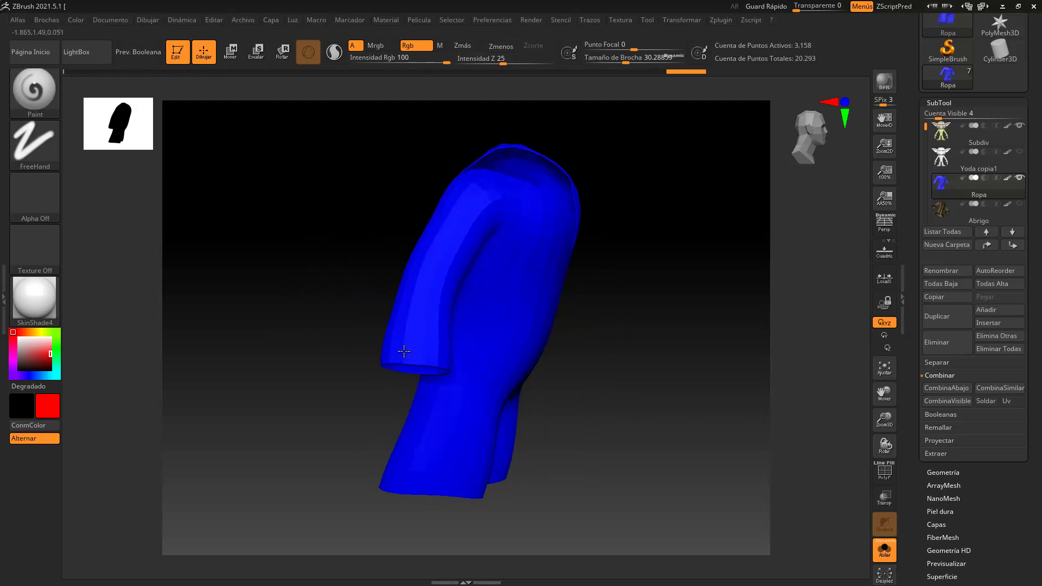
left_click_drag(407, 322, 420, 276)
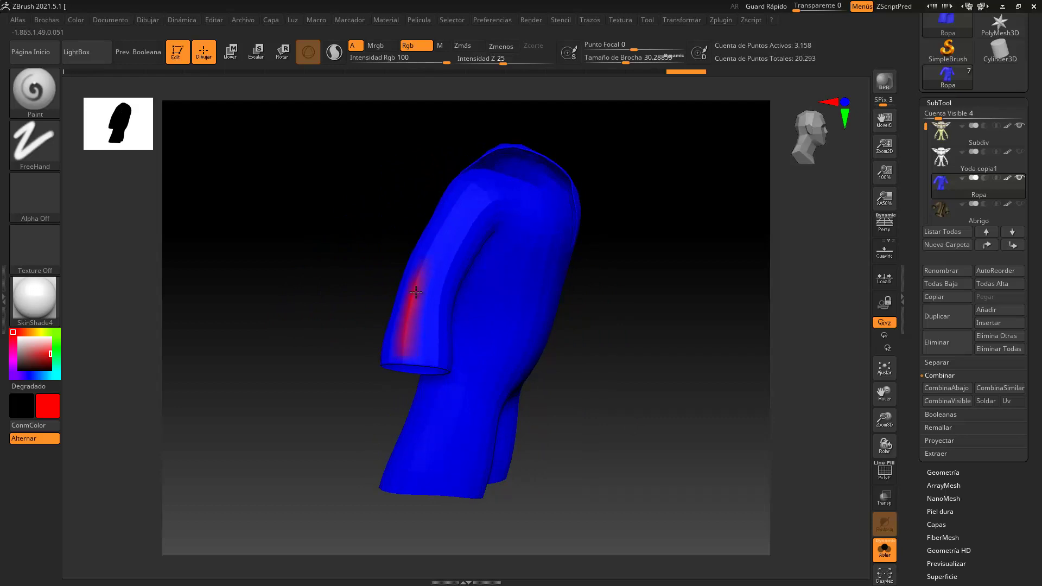
mouse_move(360, 274)
left_mouse_down()
mouse_move(402, 274)
mouse_move(461, 169)
left_mouse_up()
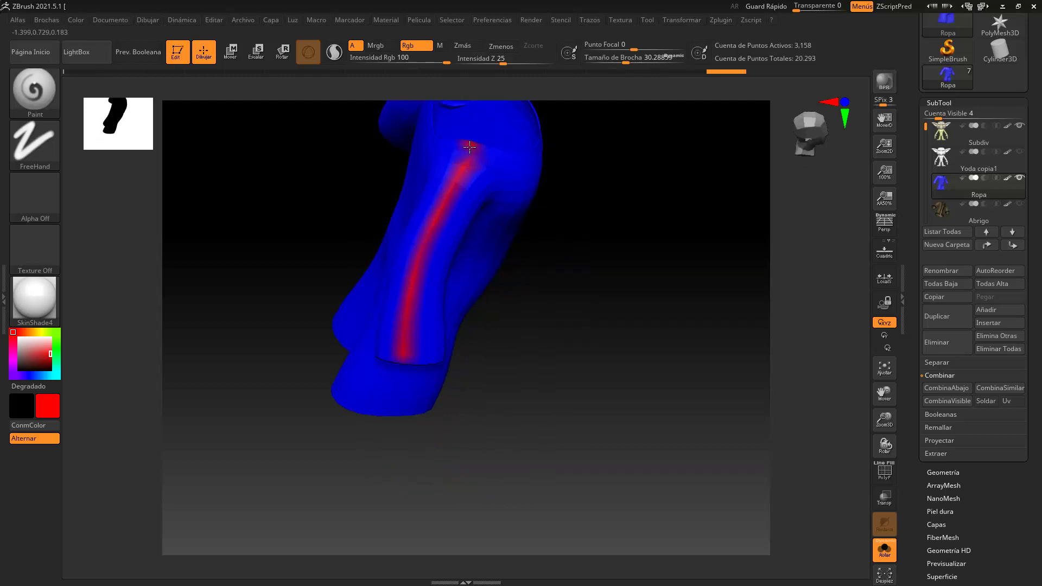
left_click_drag(548, 266, 449, 282)
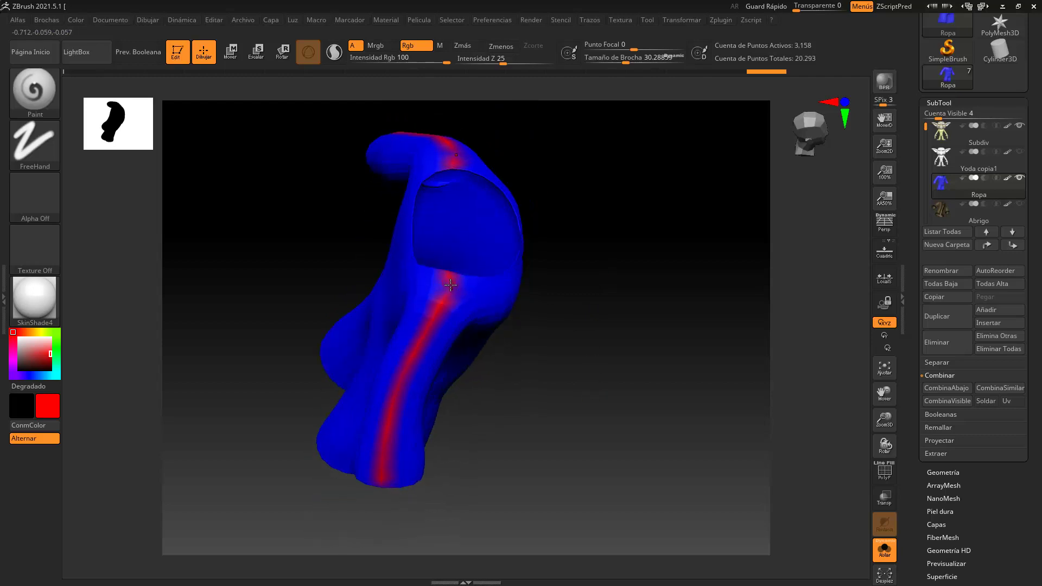
Step: Paint a red protect line along the underside of the sleeve from the cuff to the armpit
left_click_drag(536, 428, 463, 284)
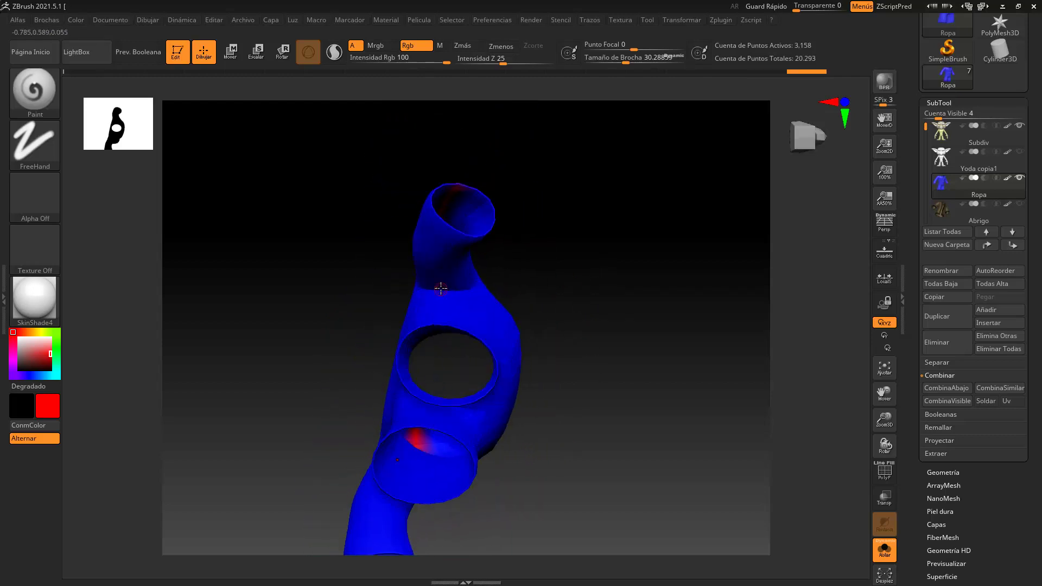
left_click_drag(449, 228, 436, 266)
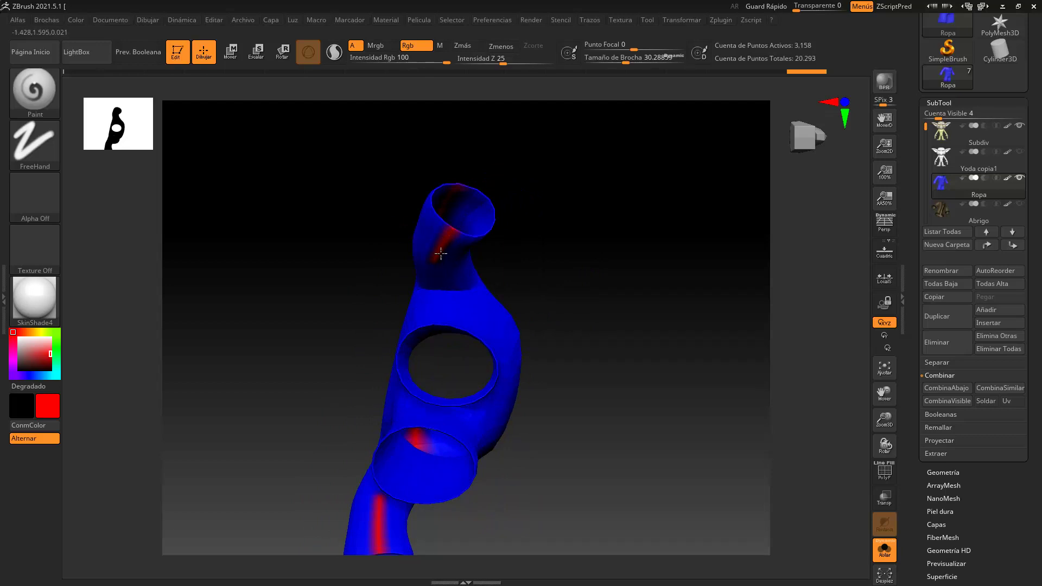
left_click_drag(501, 269, 544, 267)
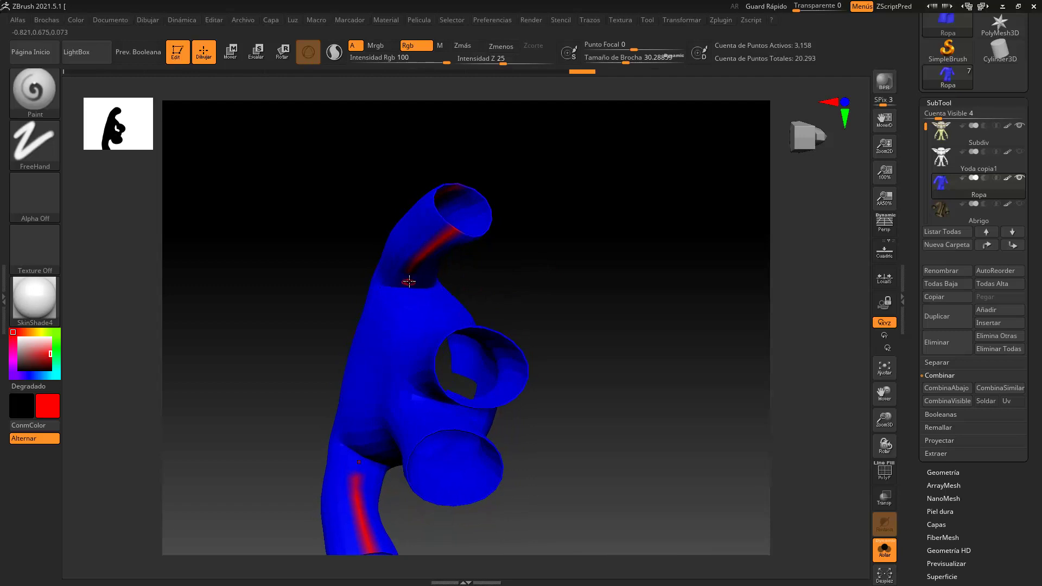
left_click_drag(404, 280, 400, 289)
Step: Continue the red protect line from the armpit down the side of the torso and the outer leg to the hem
mouse_move(504, 265)
left_mouse_down("alt")
mouse_move(542, 284)
mouse_move(550, 342)
left_mouse_up("alt")
left_click_drag(356, 365, 440, 480)
mouse_move(610, 353)
left_mouse_down()
mouse_move(626, 365)
mouse_move(675, 474)
mouse_move(577, 263)
mouse_move(572, 323)
left_mouse_up()
mouse_move(378, 290)
left_mouse_down()
mouse_move(516, 450)
mouse_move(554, 476)
left_mouse_up()
mouse_move(691, 356)
left_mouse_down("alt")
mouse_move(592, 186)
mouse_move(564, 112)
left_mouse_up("alt")
left_click_drag(384, 209, 629, 465)
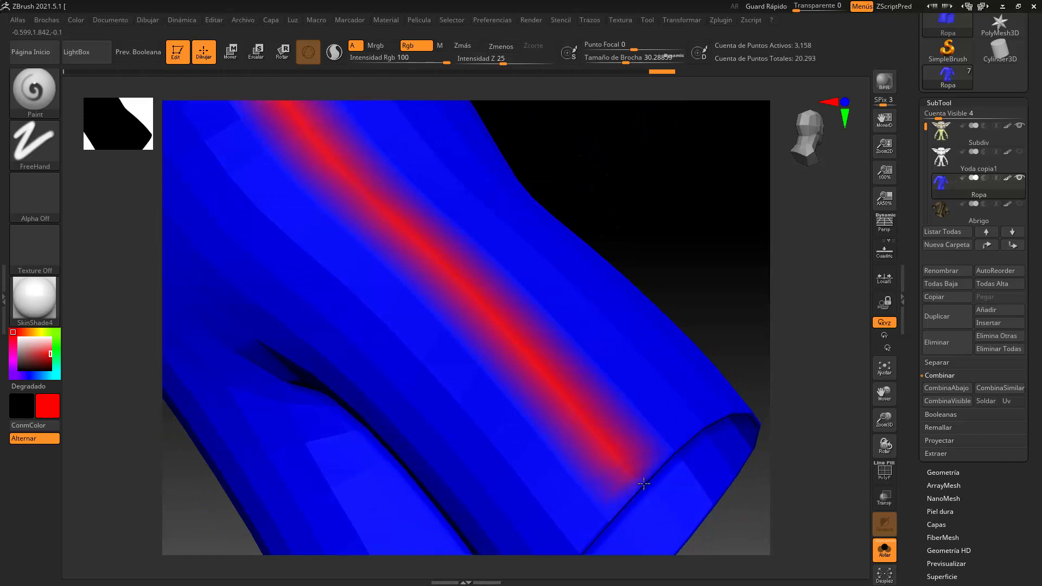
Step: Paint a red protect line along the inner legs, through the crotch and down to the hems, redoing the stray stroke
mouse_move(710, 270)
left_mouse_down()
mouse_move(612, 114)
mouse_move(560, 311)
mouse_move(577, 324)
left_mouse_up()
left_click_drag(560, 412, 581, 353)
left_click_drag(523, 376, 615, 446, "alt")
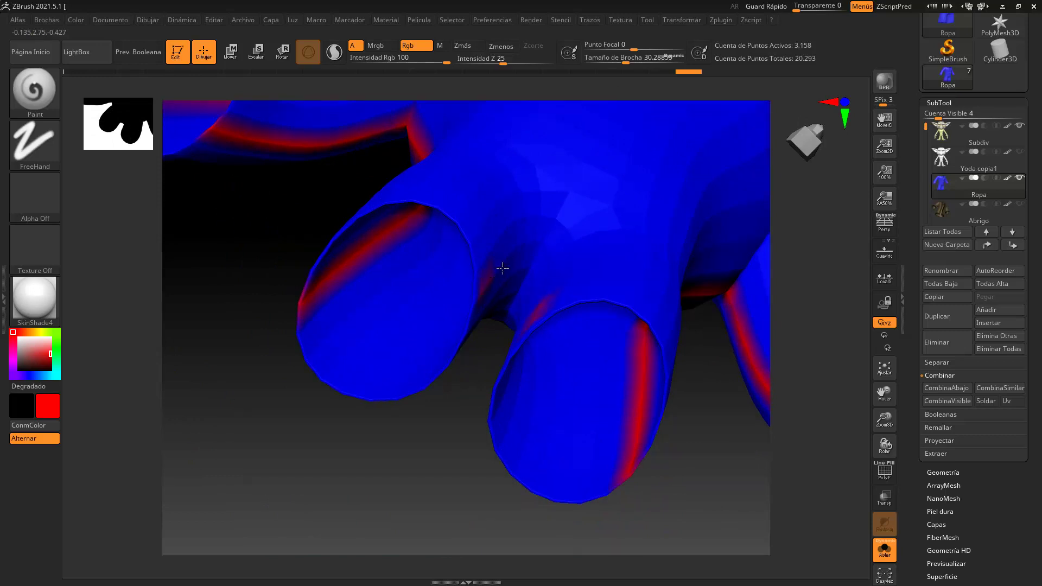
mouse_move(499, 268)
left_mouse_down()
mouse_move(516, 246)
mouse_move(541, 244)
left_mouse_up()
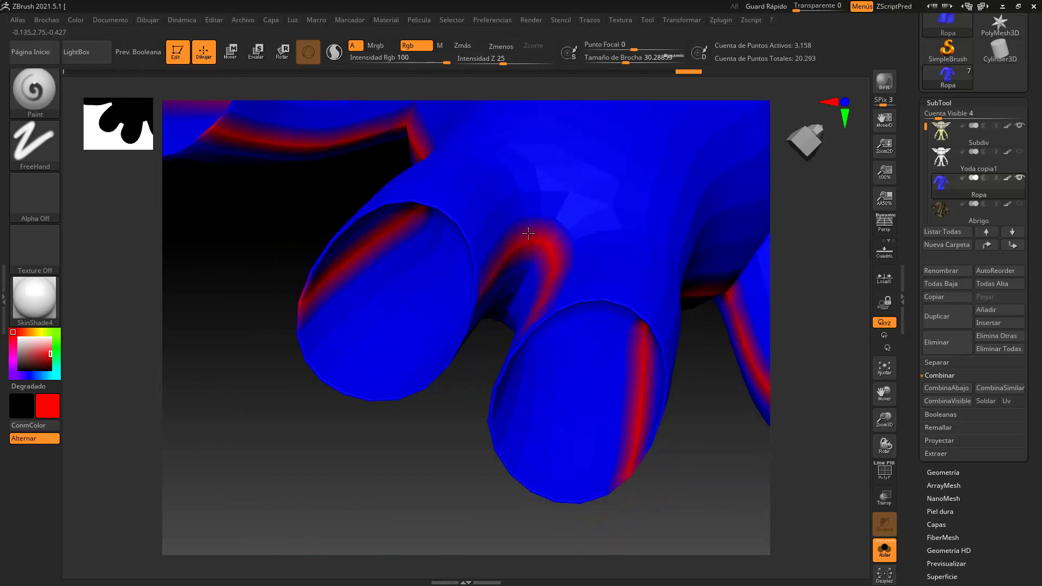
left_click_drag(456, 414, 442, 405)
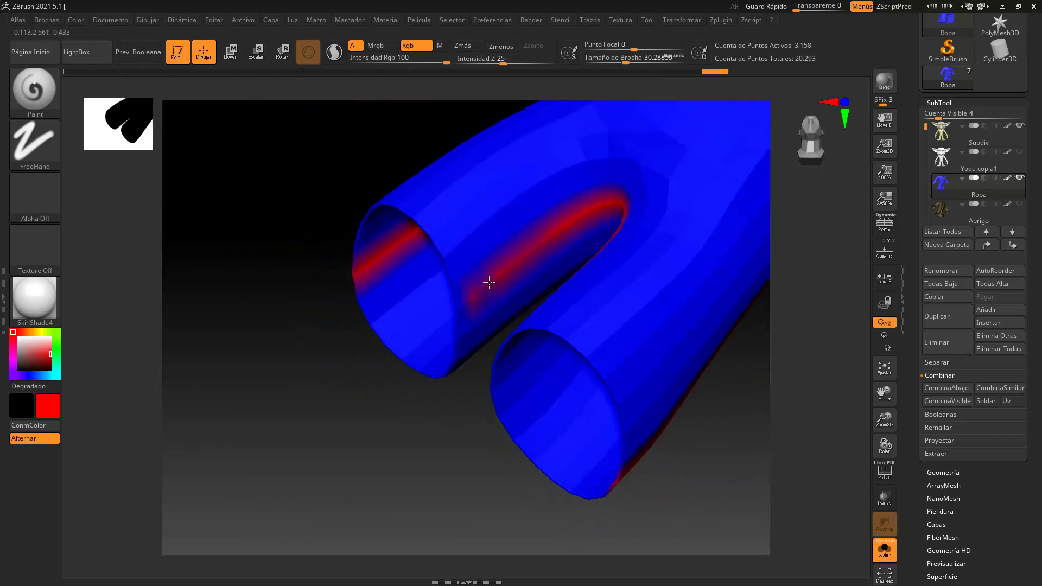
left_click(447, 316)
mouse_move(424, 384)
left_mouse_down()
mouse_move(439, 426)
mouse_move(426, 434)
mouse_move(425, 397)
left_mouse_up()
key("ctrl+z")
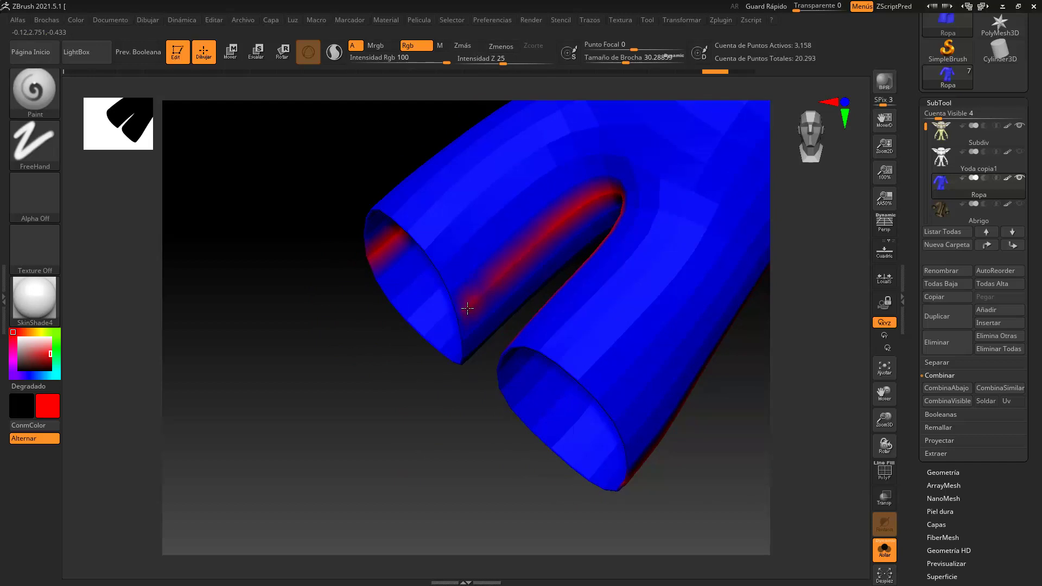
left_click_drag(530, 249, 545, 232)
left_click_drag(413, 456, 493, 497)
mouse_move(743, 417)
left_mouse_down("alt")
mouse_move(717, 426)
mouse_move(704, 291)
mouse_move(705, 433)
mouse_move(700, 400)
mouse_move(615, 422)
mouse_move(651, 402)
left_mouse_up("alt")
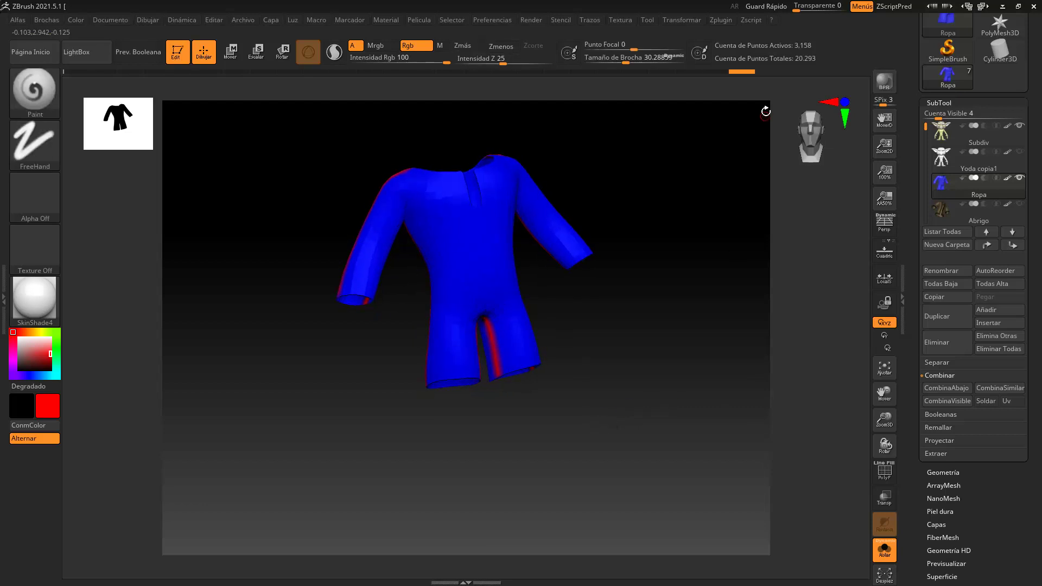
Step: Hide the other subtools, leaving only the Ropa garment visible for the UV unwrap
left_click(721, 19)
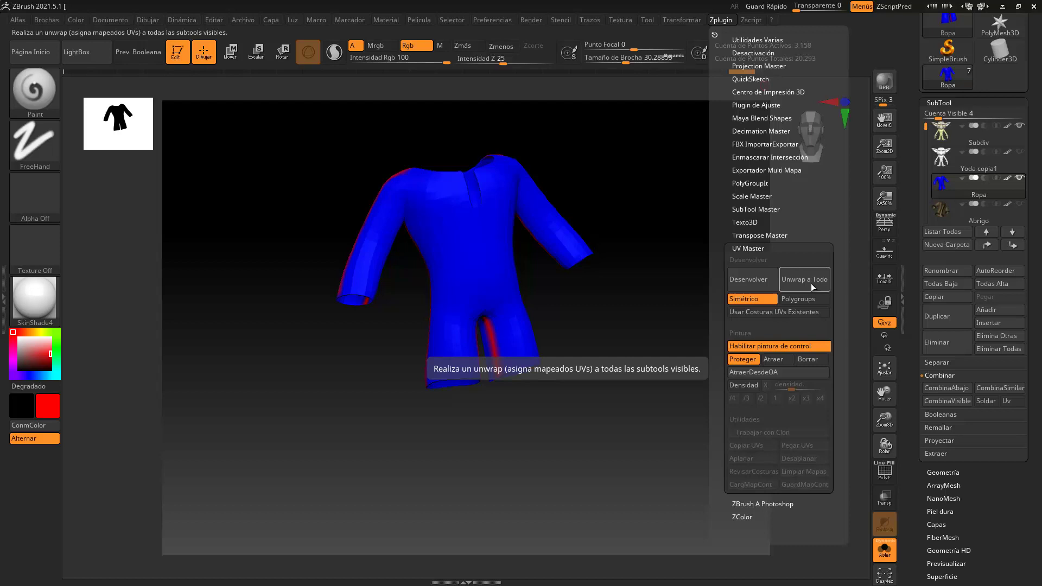
mouse_move(1013, 127)
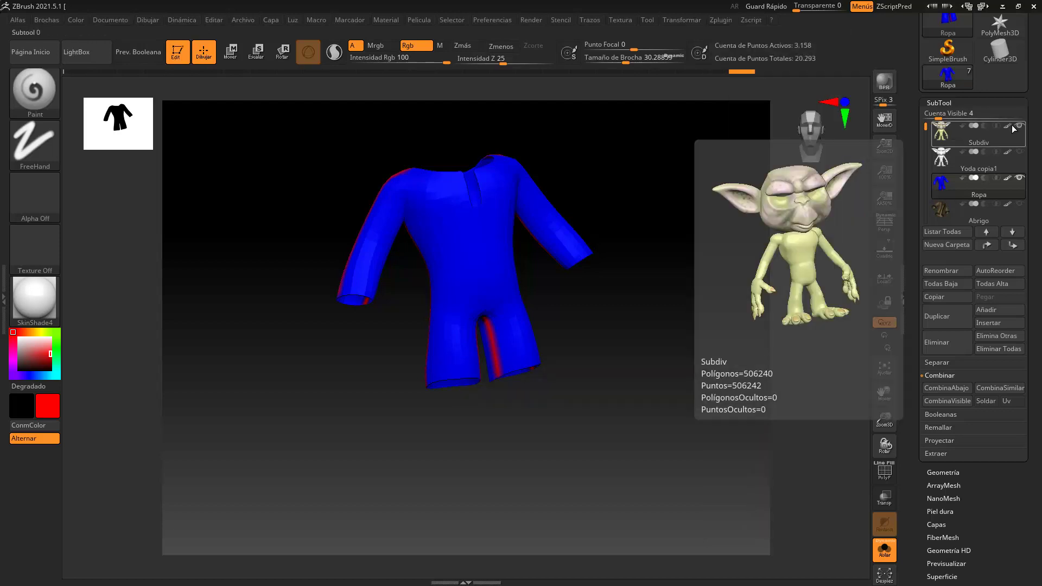
left_click(1023, 212)
scroll(977, 195, "down", 2)
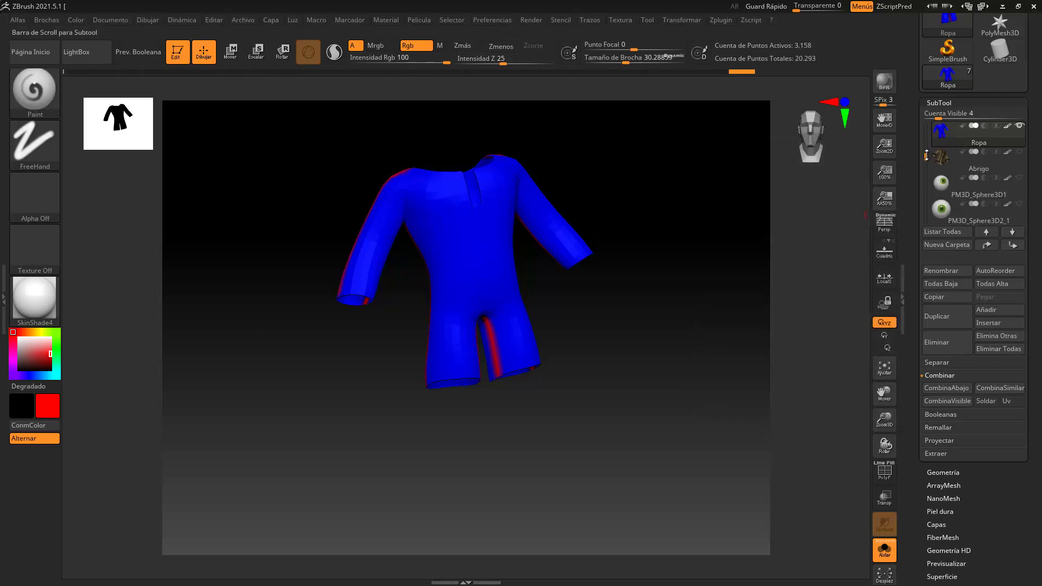
scroll(1023, 181, "down", 2)
left_click(1026, 182)
left_click(1022, 179)
left_click_drag(927, 187, 926, 126)
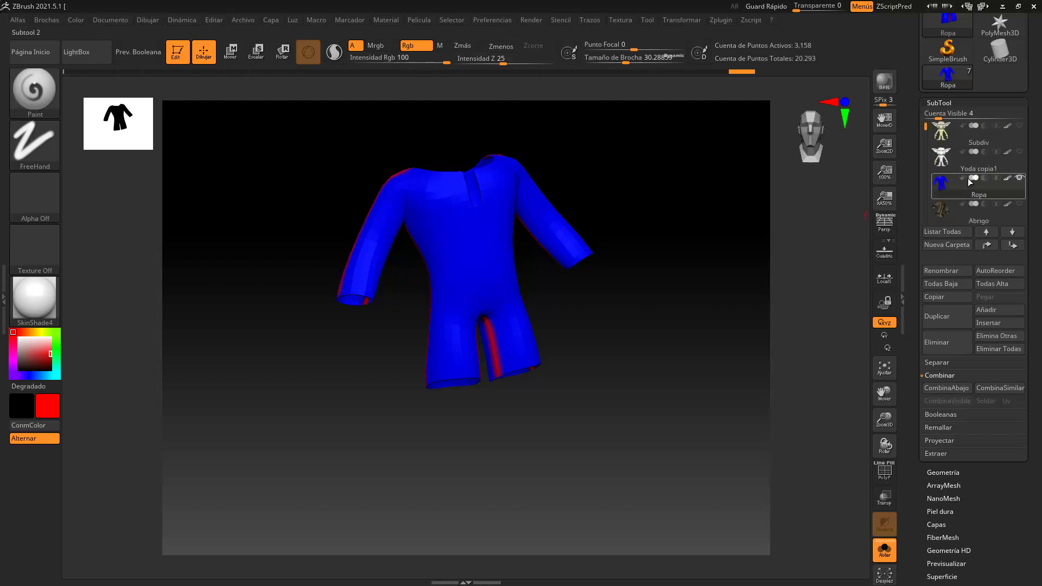
Step: Unwrap the UVs of all visible subtools with UV Master, keeping symmetry and control painting enabled
left_click(723, 22)
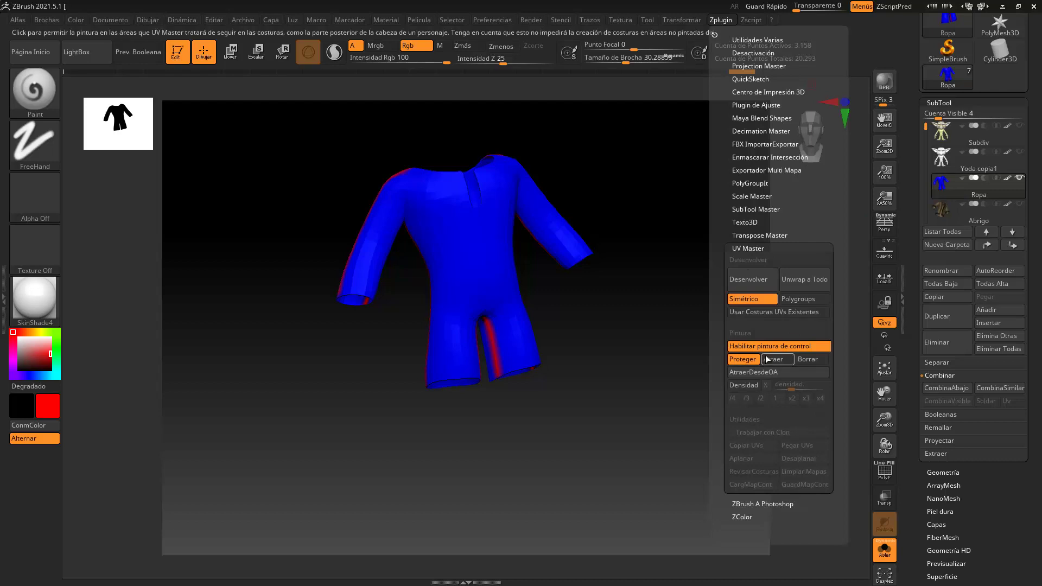
left_click(808, 280)
left_click(806, 279)
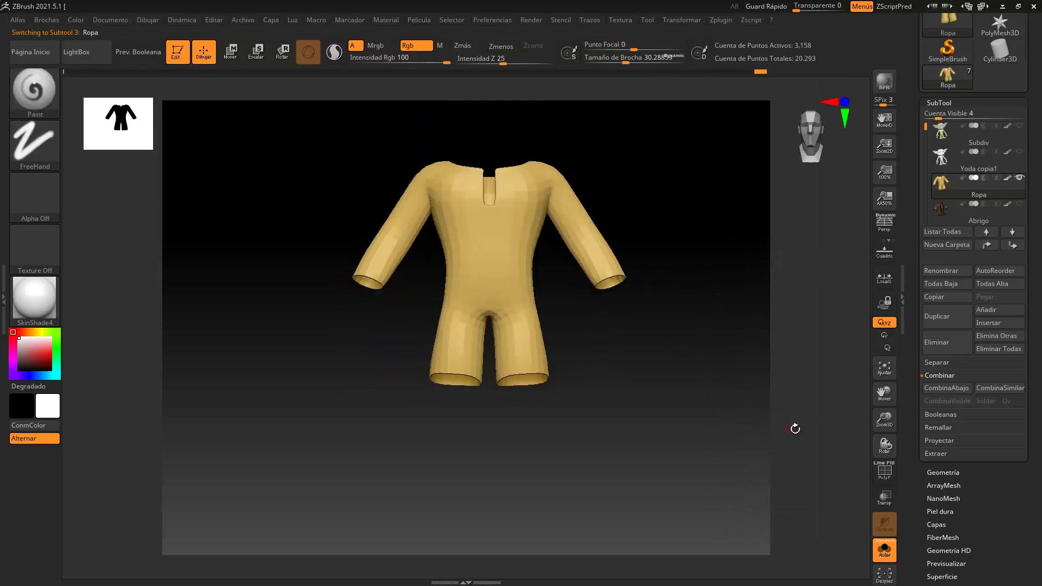
Step: Turn on surface noise for the Ropa garment and switch its noise mapping from 3D to UV
left_click(972, 102)
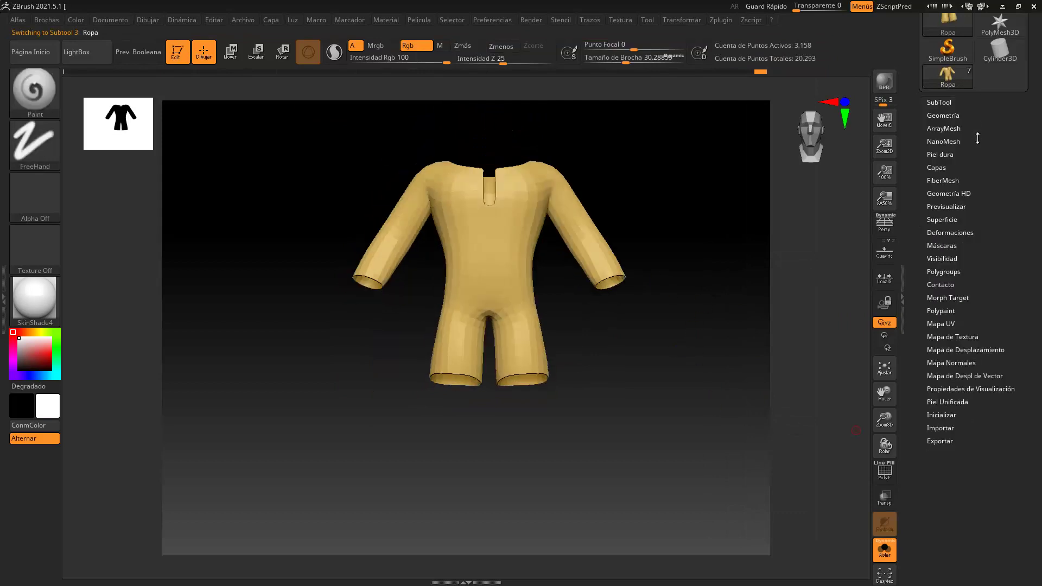
left_click(943, 219)
left_click(937, 231)
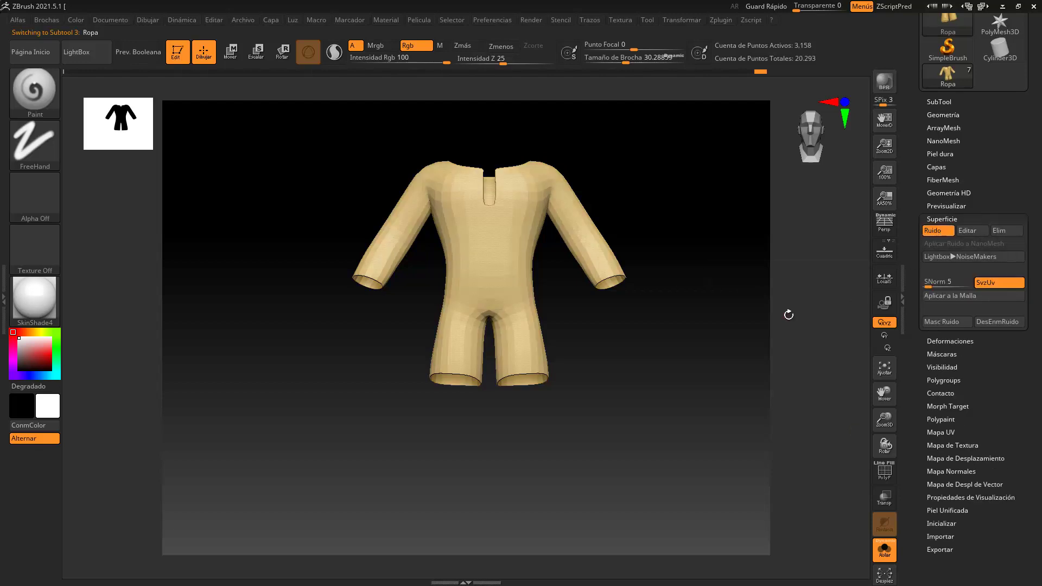
left_click(969, 231)
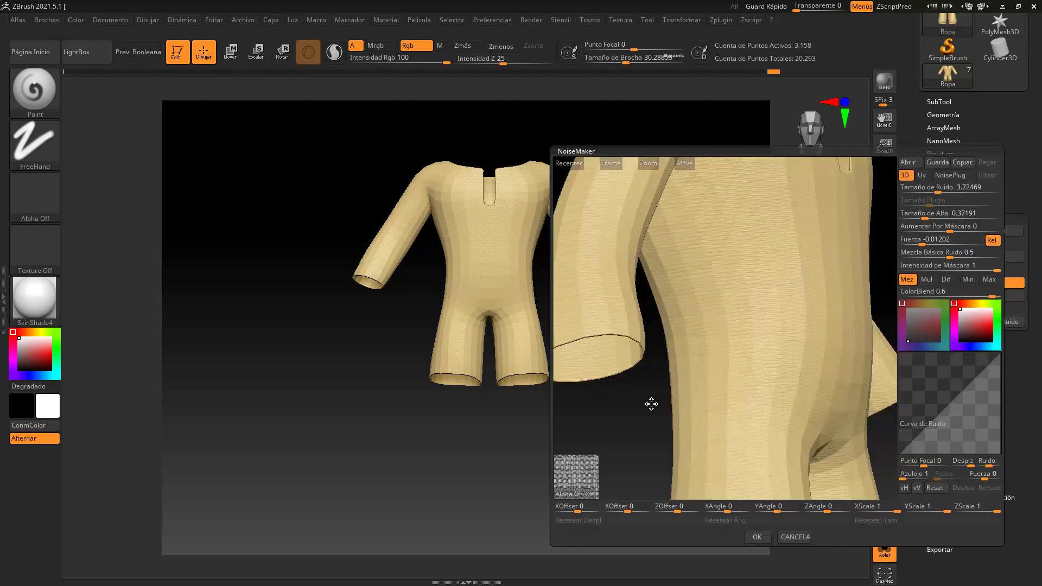
left_click_drag(633, 414, 673, 402)
left_click(922, 175)
left_click_drag(670, 365, 628, 383)
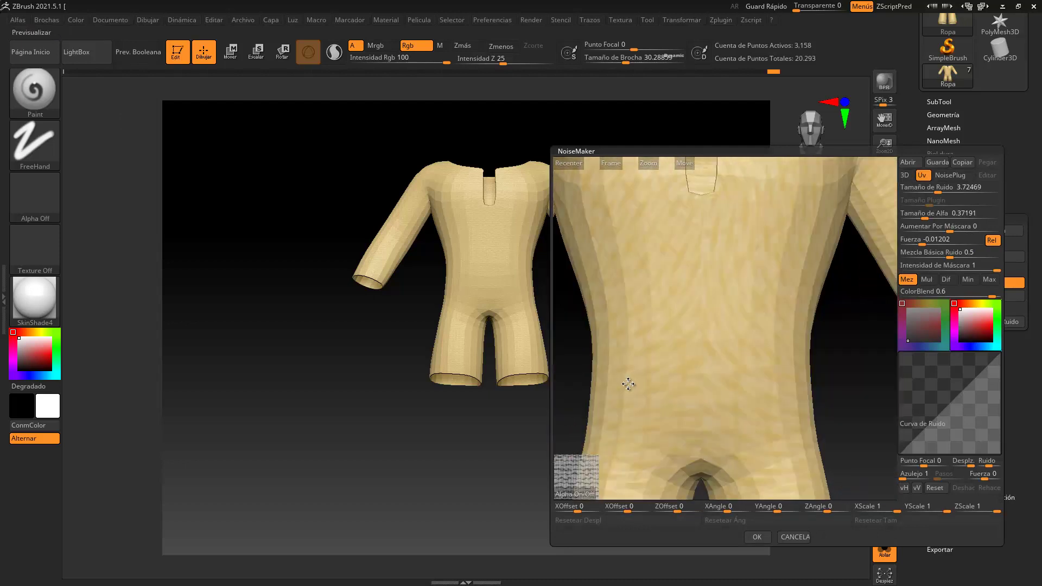
left_click_drag(841, 398, 819, 314, "alt")
left_click_drag(798, 259, 812, 366, "alt")
left_click_drag(806, 407, 841, 473, "alt")
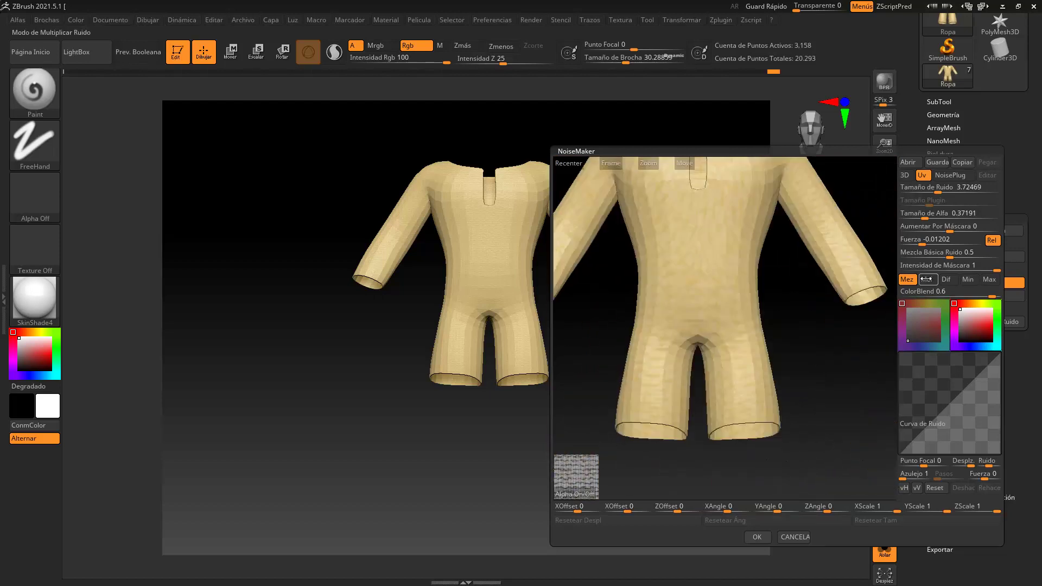
Step: Set the garment noise's alpha size to 0.06584 and its strength to -0.09852
left_click_drag(924, 216, 917, 216)
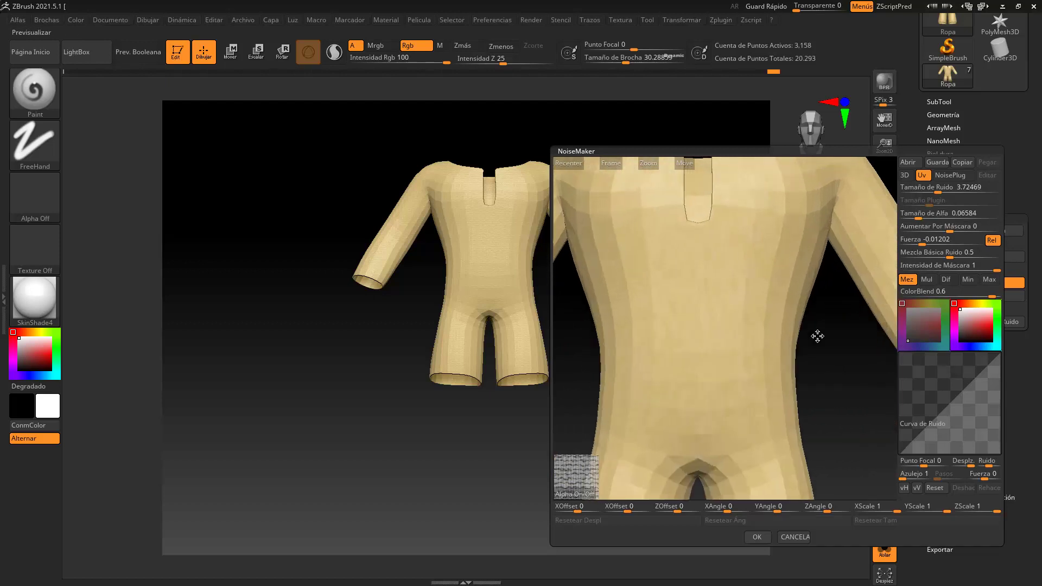
left_click_drag(851, 399, 835, 342)
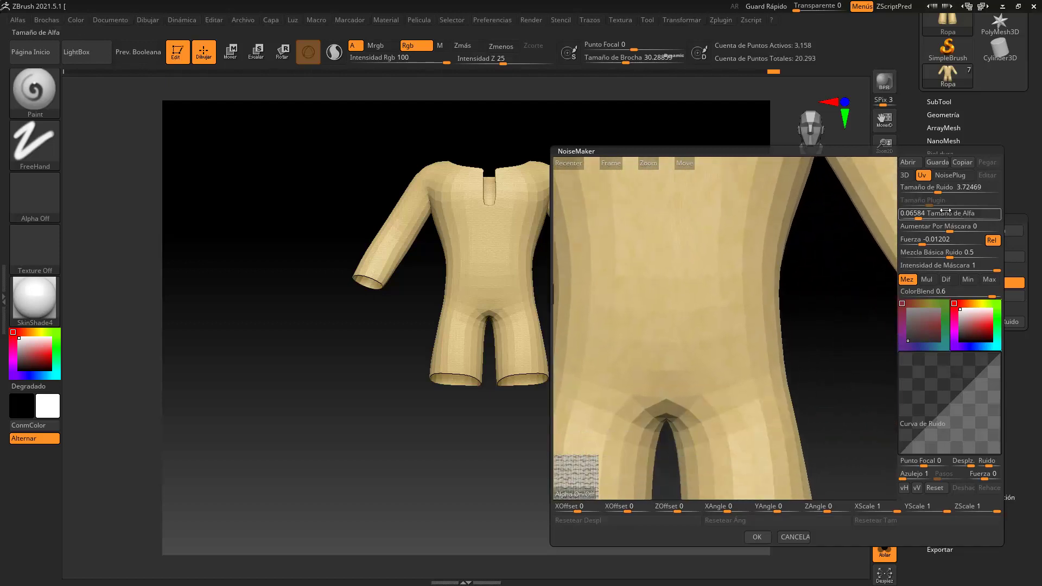
left_click_drag(920, 243, 866, 278)
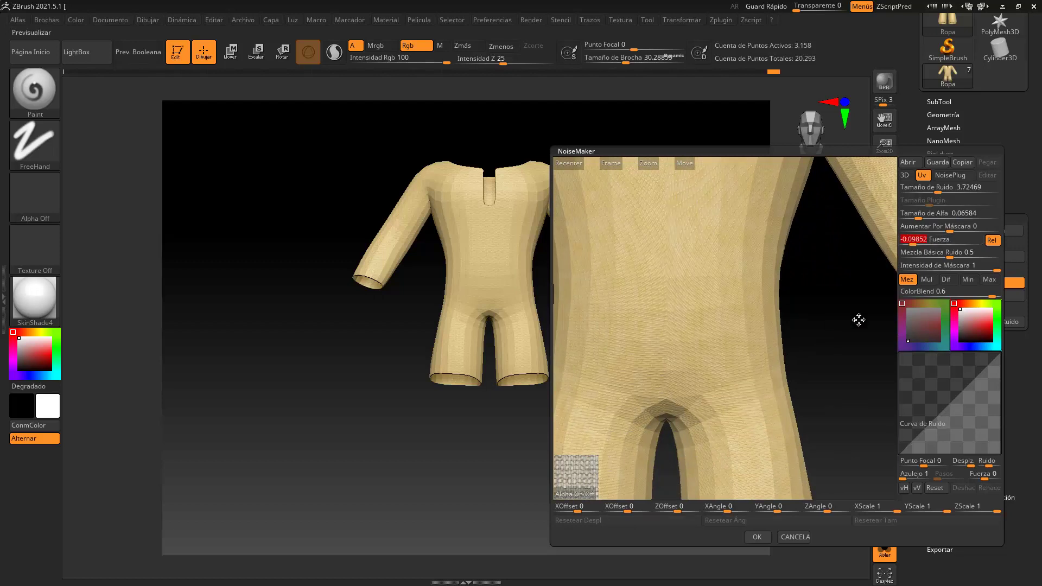
mouse_move(817, 313)
left_mouse_down()
mouse_move(830, 305)
mouse_move(831, 328)
left_mouse_up()
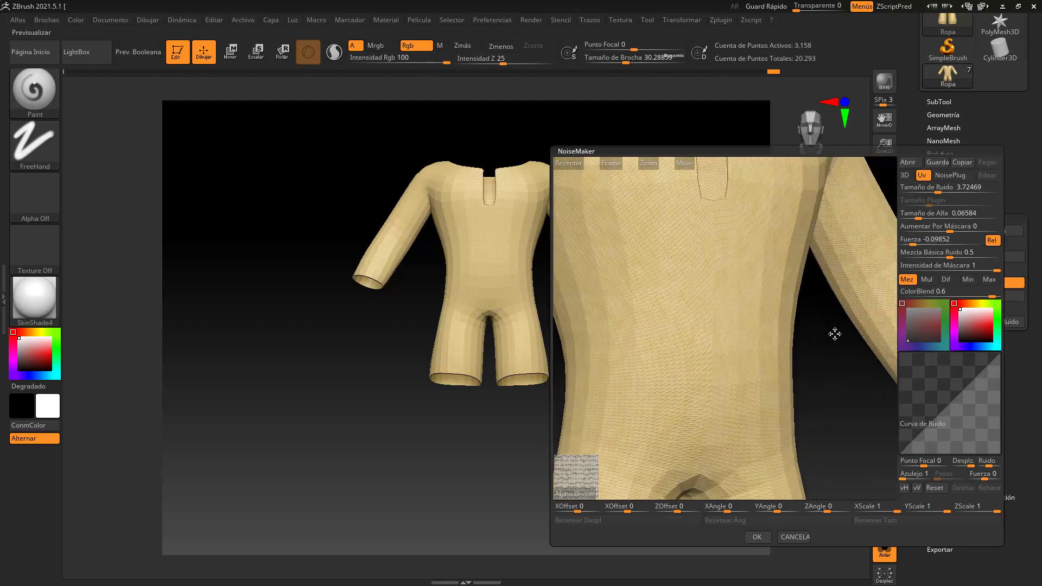
Step: Darken the noise colour, set the noise size to 0.0008 and accept the noise settings
left_click_drag(962, 312, 991, 341)
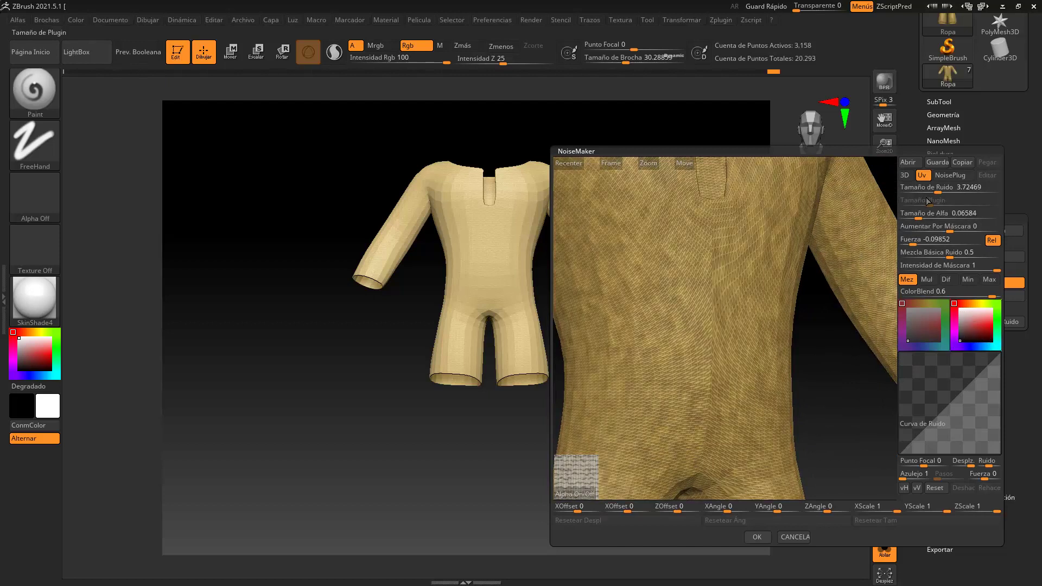
left_click(916, 215)
left_click_drag(916, 216, 923, 193)
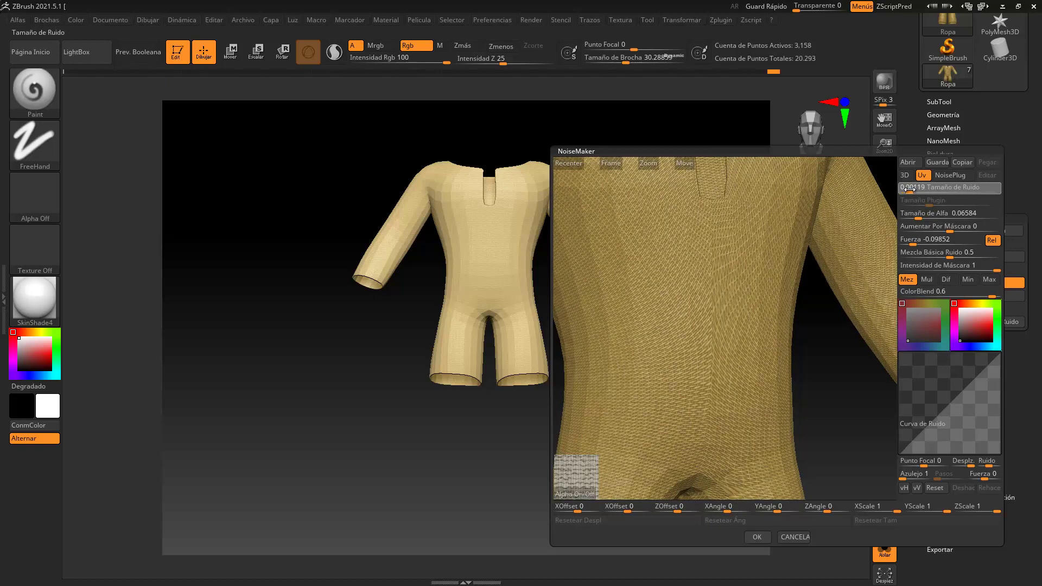
left_click_drag(909, 189, 907, 190)
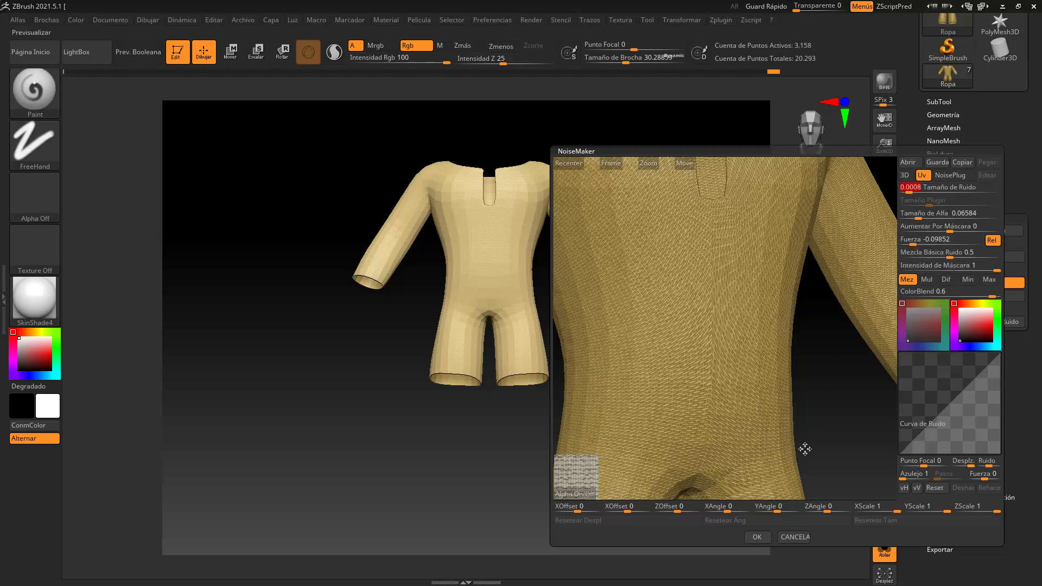
left_click(757, 537)
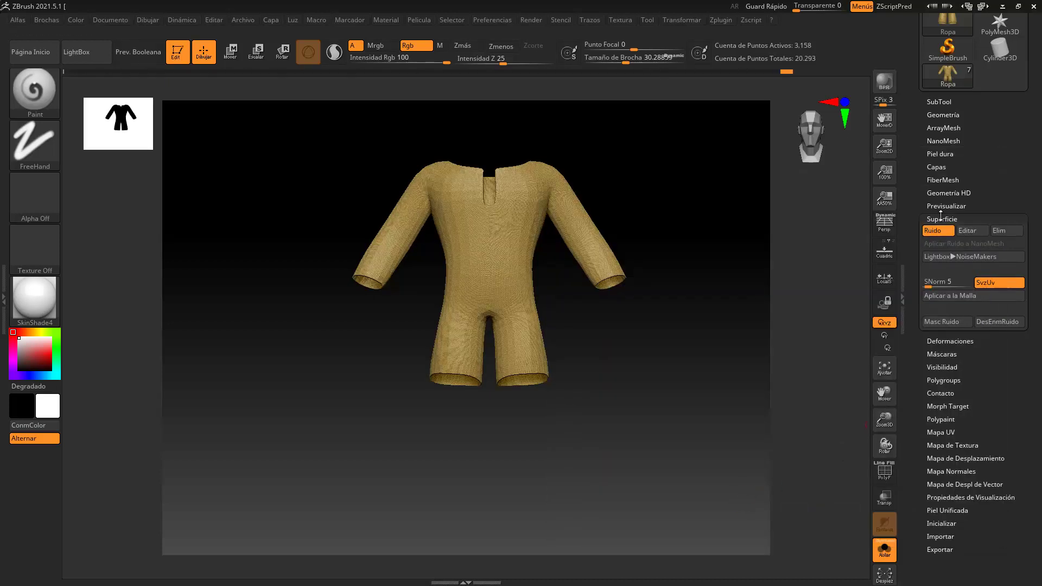
Step: Subdivide the Ropa garment three times, up to subdivision level 4
left_click(942, 219)
left_click(944, 115)
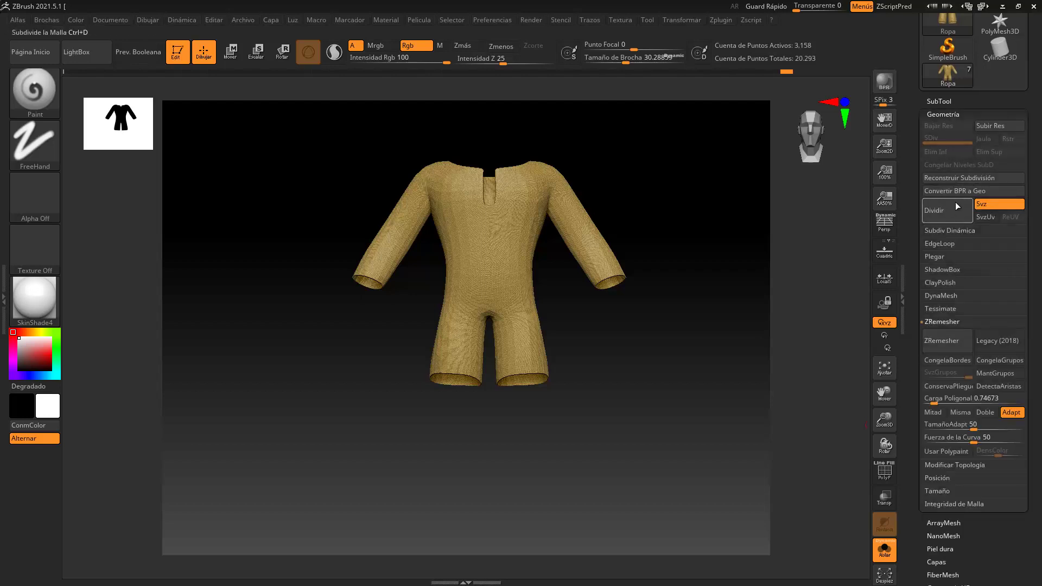
left_click(949, 211)
left_click(949, 211)
left_click(949, 210)
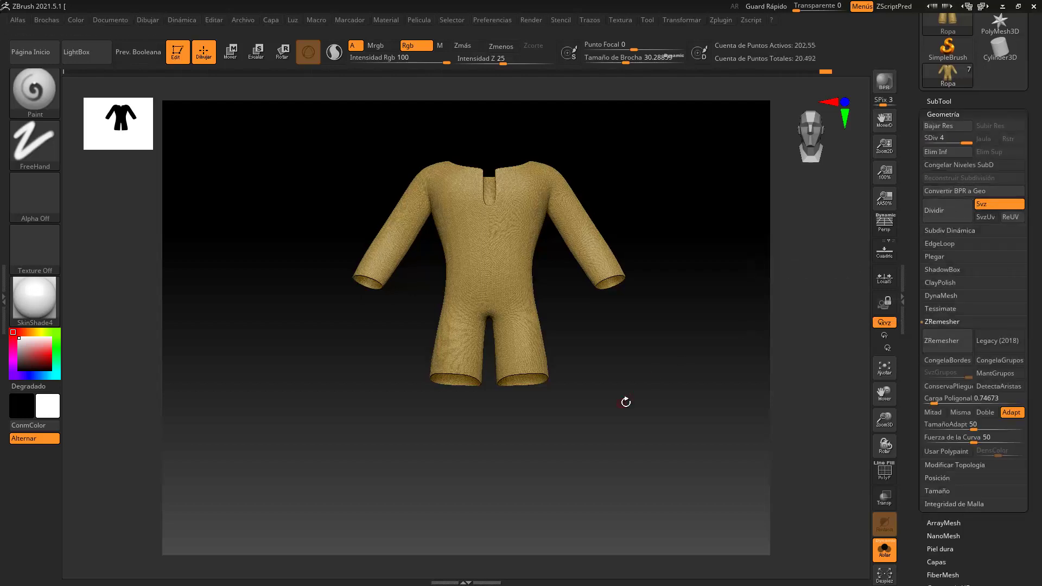
Step: Inspect the woven noise texture up close around the neckline, chest, shoulder, sleeve and torso of the garment
right_click_drag(621, 400, 647, 400)
right_click_drag(623, 360, 736, 511, "ctrl")
left_click_drag(704, 330, 685, 447)
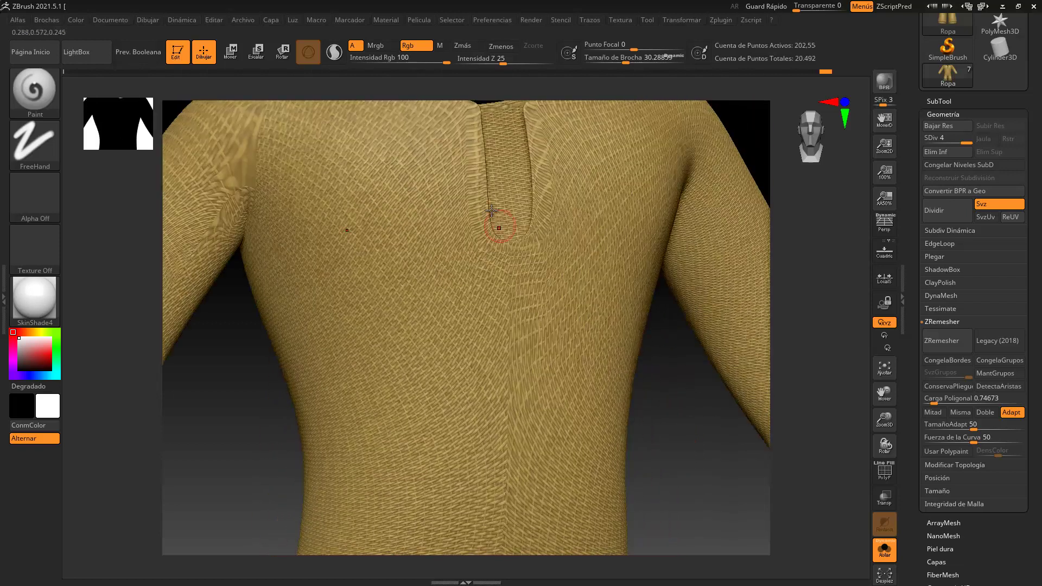
left_click_drag(238, 419, 345, 409)
left_click_drag(346, 509, 322, 410, "alt")
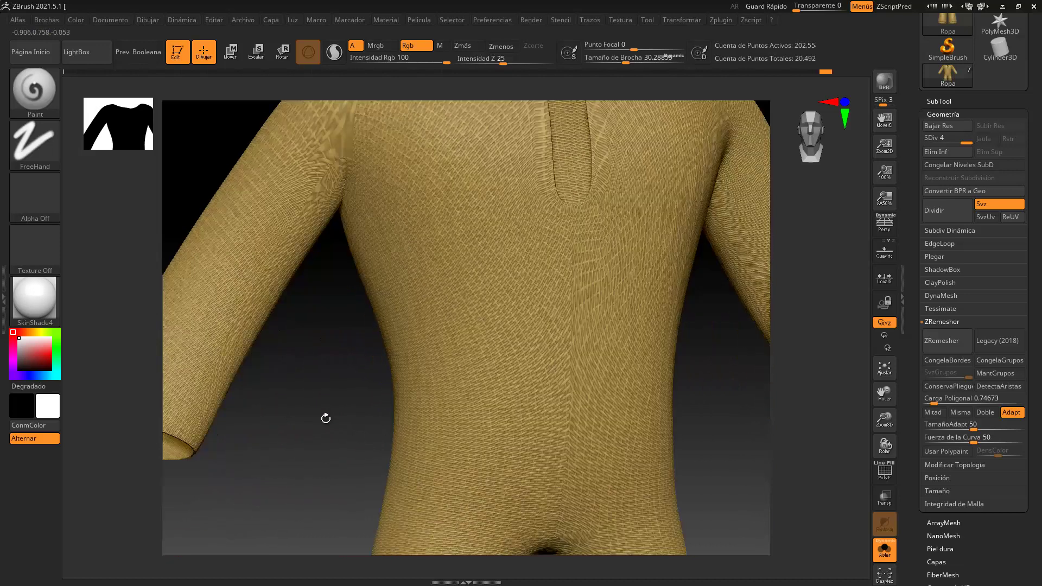
left_click_drag(328, 472, 322, 392, "alt")
left_click_drag(709, 342, 628, 460, "alt")
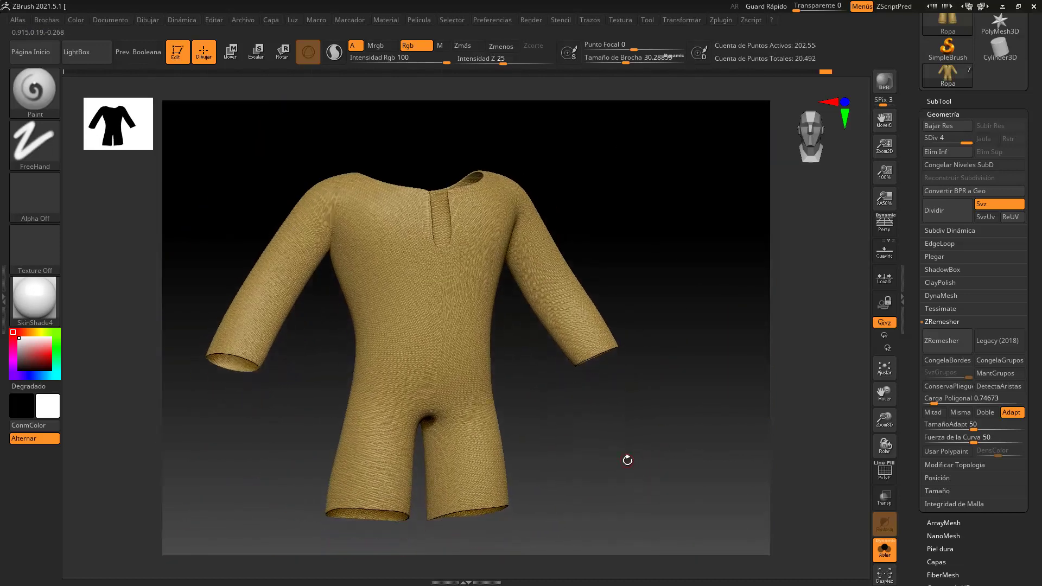
Step: Show the Subdiv body subtool, reselect Ropa and turn off Solo mode to see the garment on the body
left_click(962, 113)
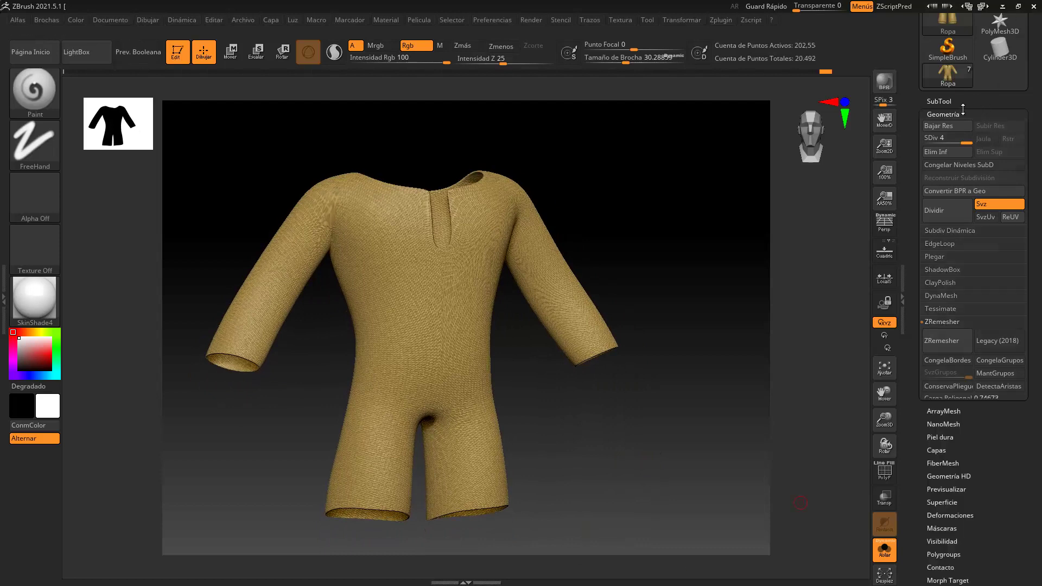
left_click(933, 101)
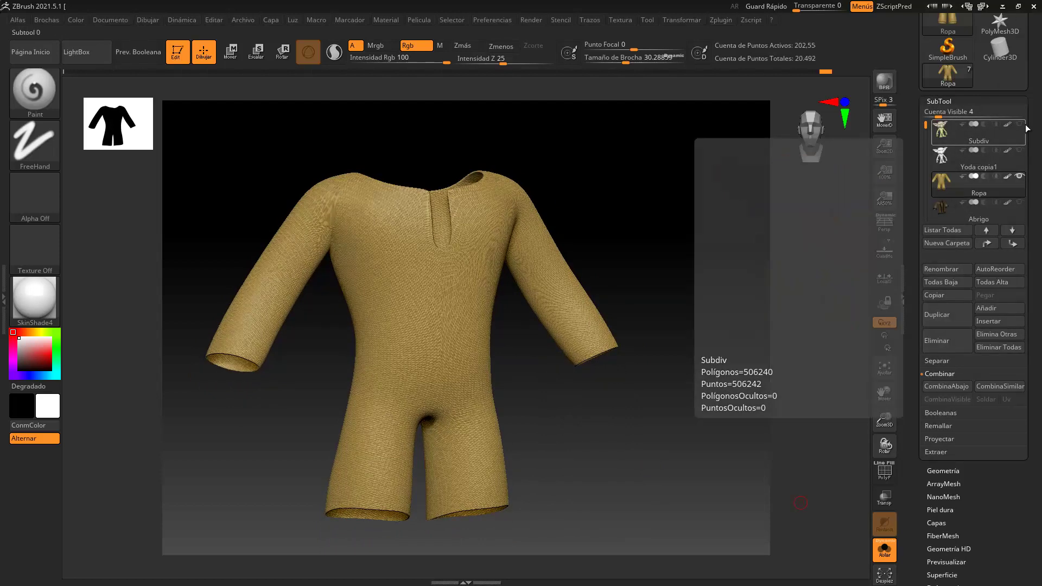
left_click(942, 134)
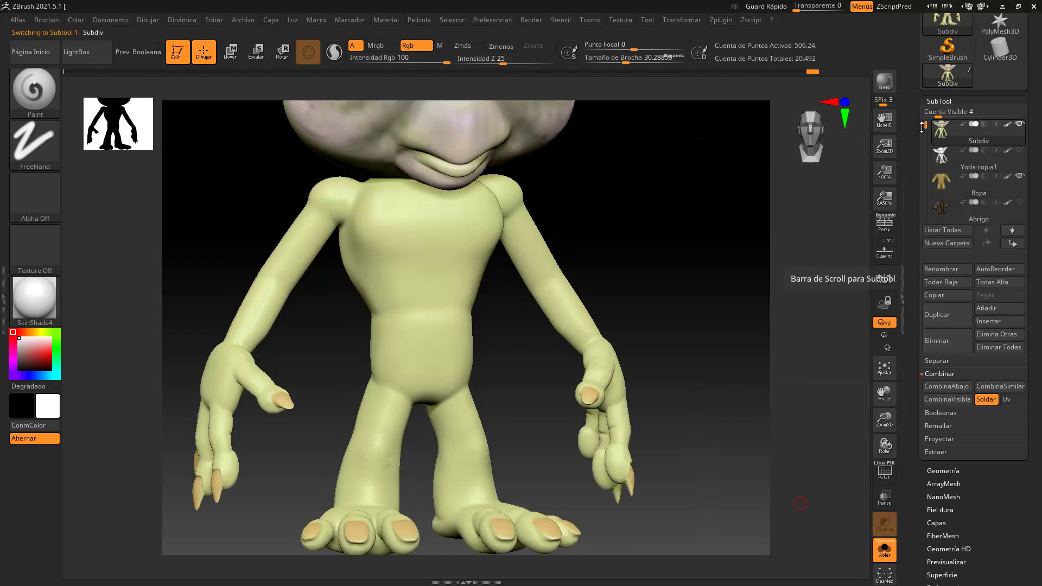
left_click_drag(923, 126, 924, 136)
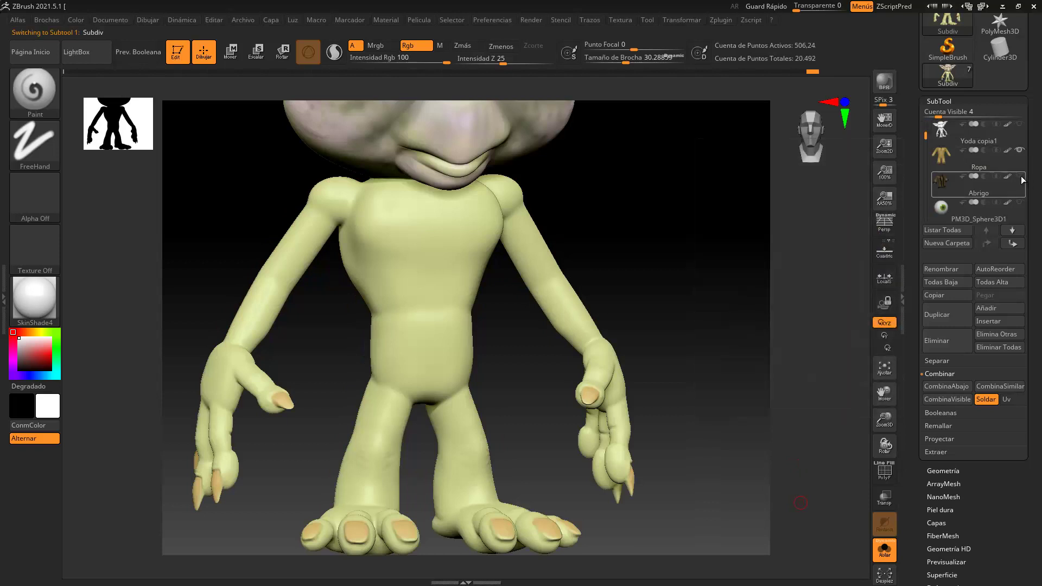
left_click_drag(926, 136, 952, 126)
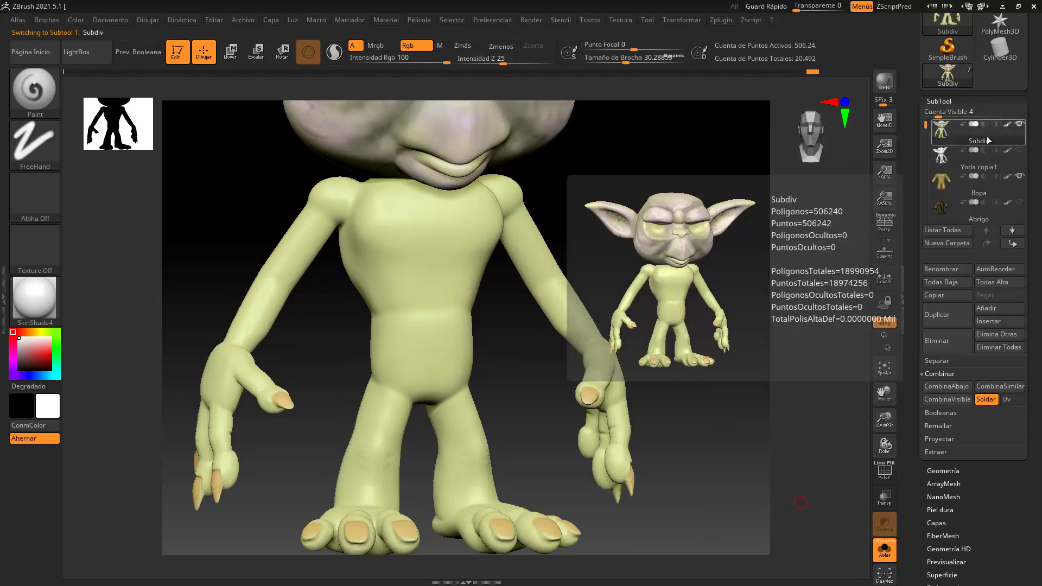
left_click(1014, 187)
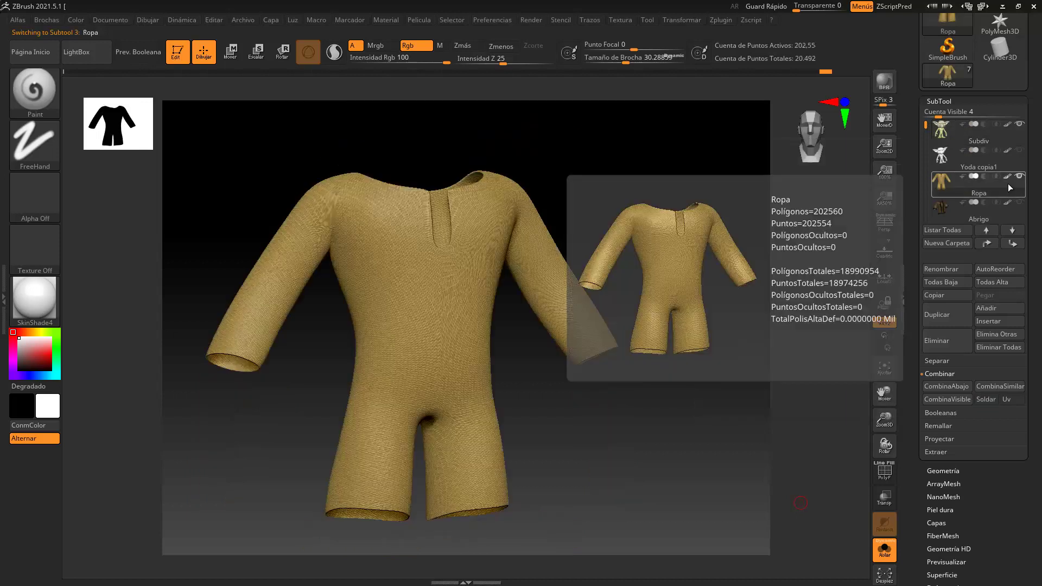
left_click(885, 551)
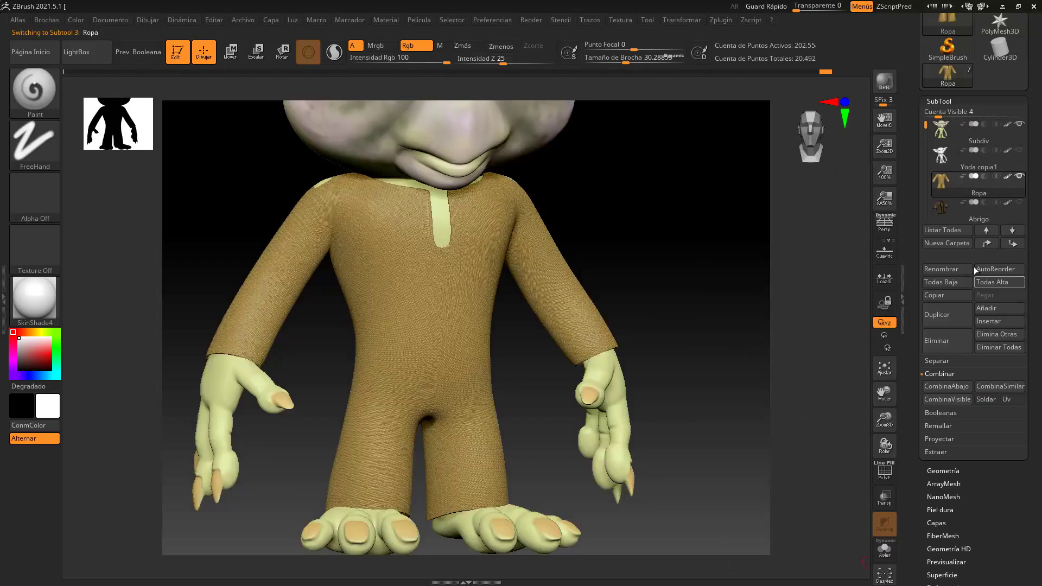
left_click_drag(625, 207, 362, 172)
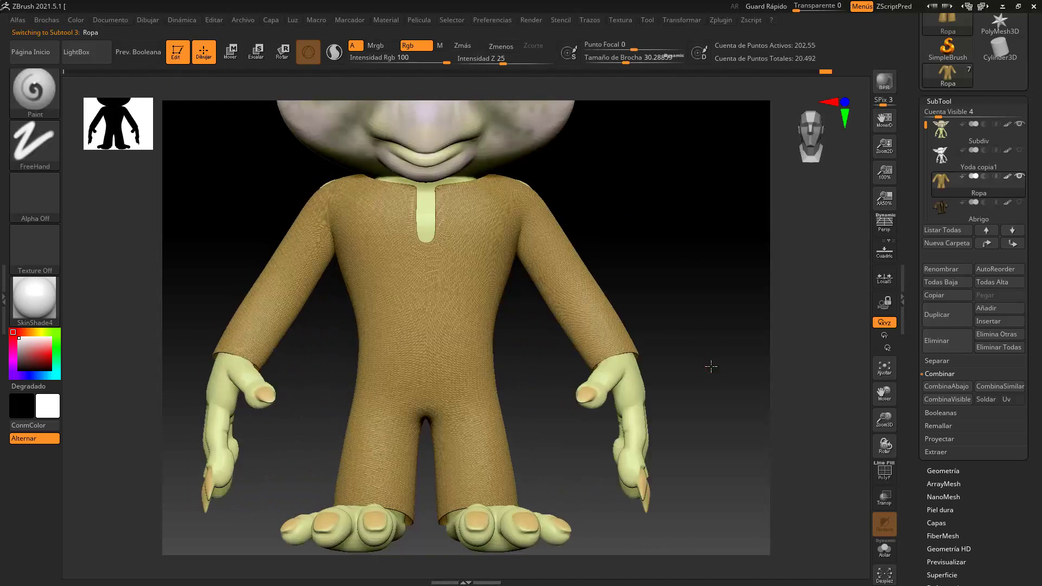
Step: Make the Abrigo coat and the three PM3D_Sphere eye and eyelid subtools visible on the figure
left_click(1020, 202)
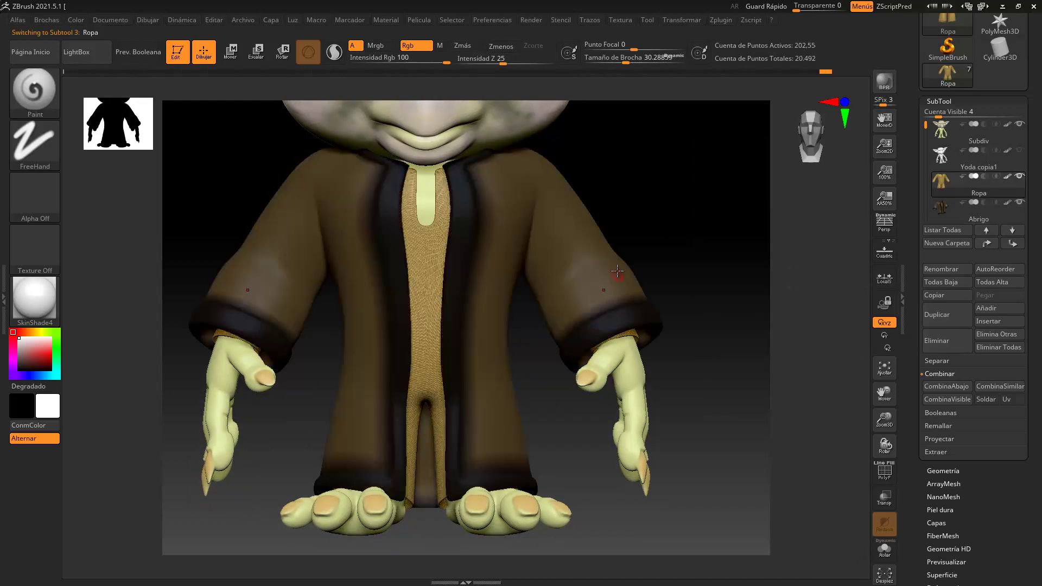
left_click_drag(723, 197, 698, 294, "alt")
left_click_drag(633, 361, 656, 258, "alt")
left_click_drag(926, 123, 932, 177)
left_click(1021, 203)
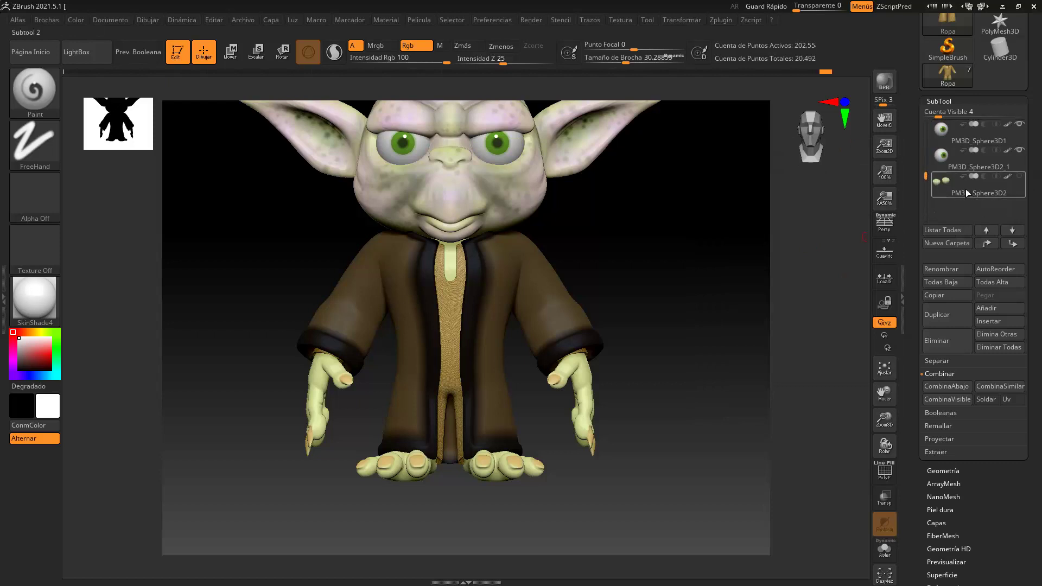
left_click_drag(651, 226, 692, 287)
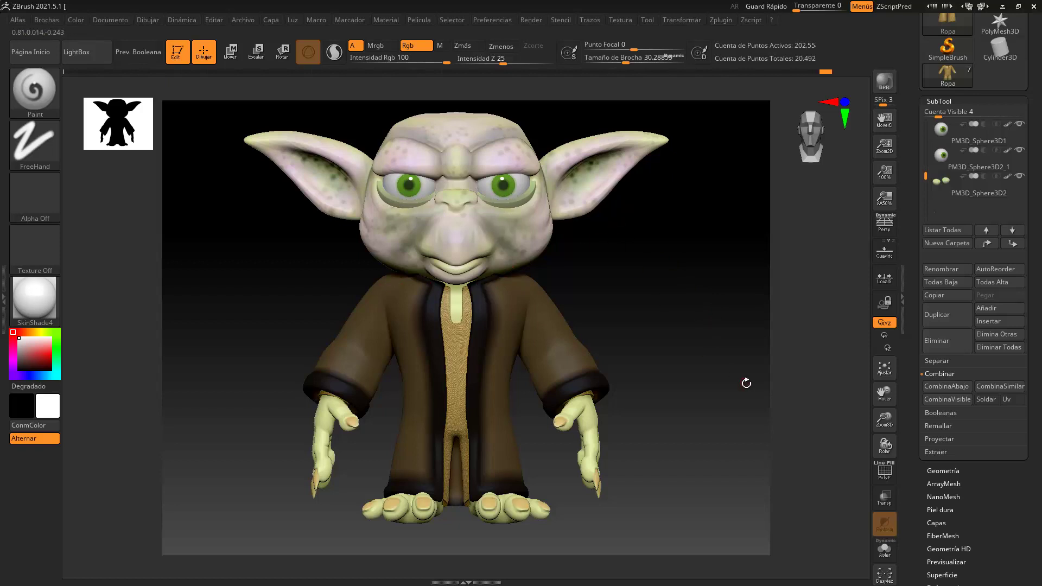
left_click(1002, 6)
left_click(225, 575)
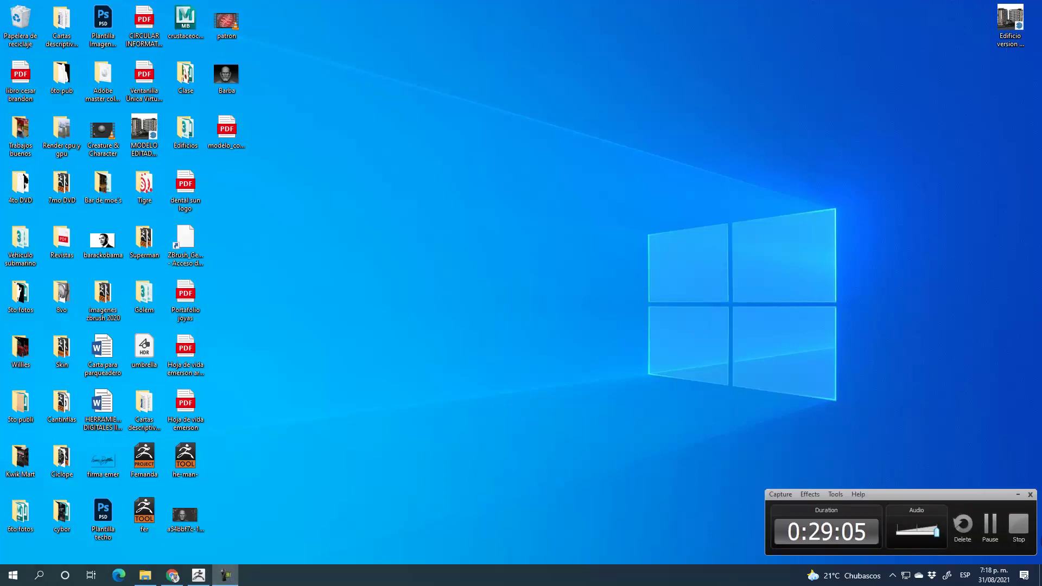